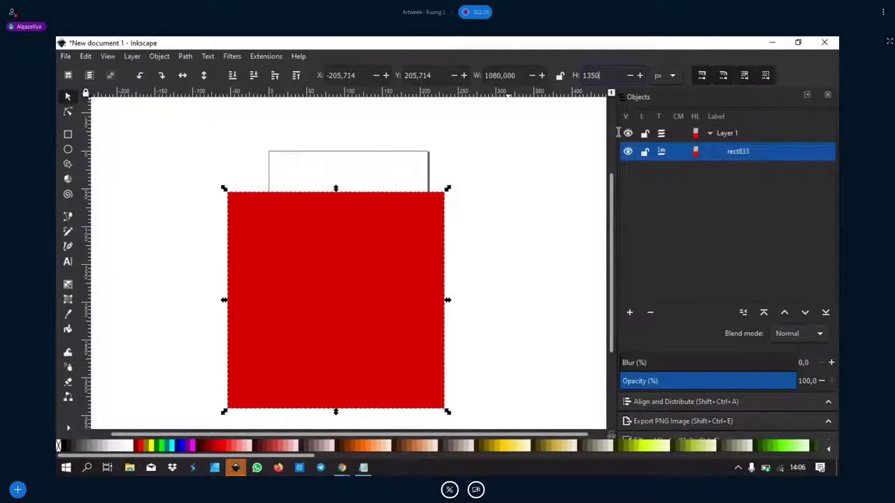
Set the red rectangle's height to 1350 px, making it 1080 × 1350.
key("Return")
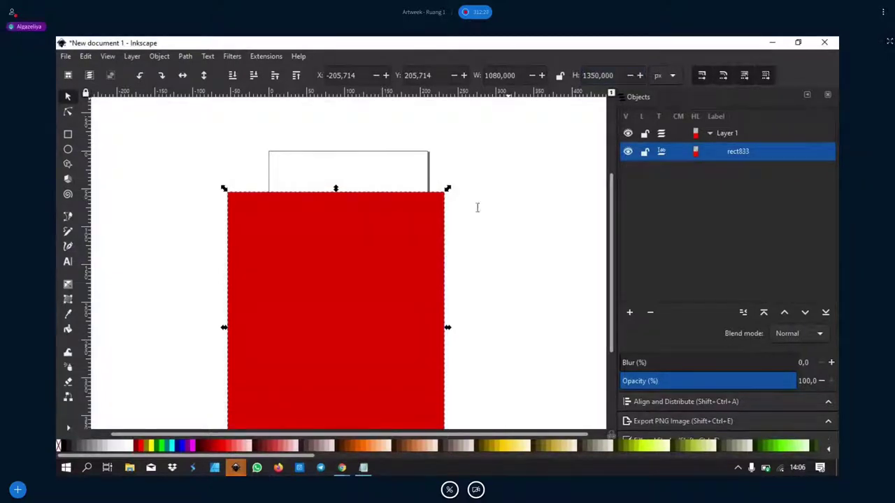
left_click_drag(611, 199, 611, 219)
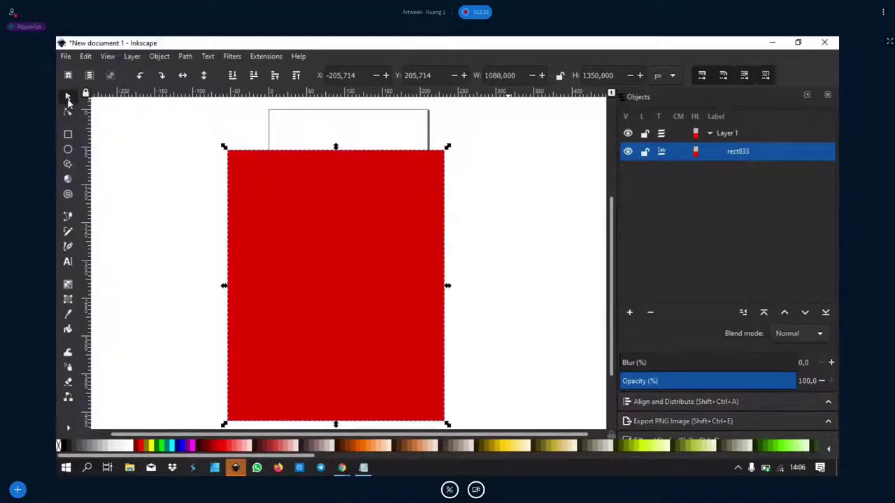
scroll(267, 368, "down", 1, "ctrl")
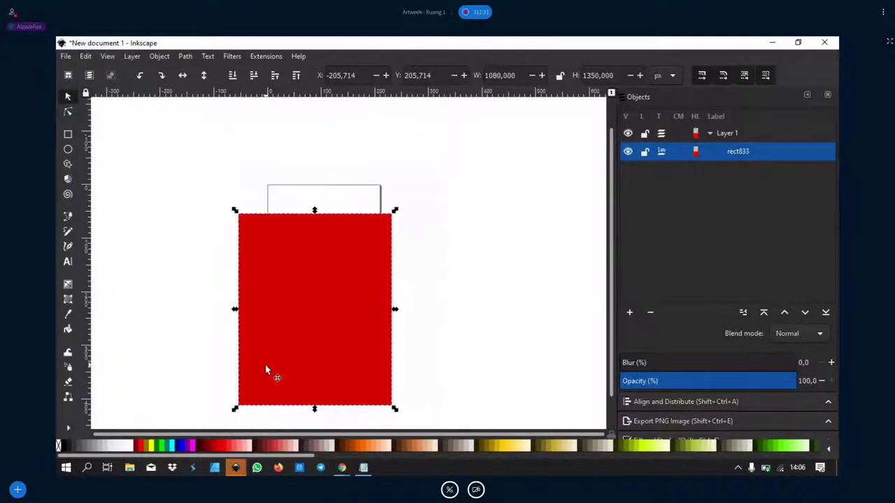
scroll(272, 370, "up", 1, "ctrl")
scroll(274, 371, "down", 1)
scroll(376, 371, "up", 1)
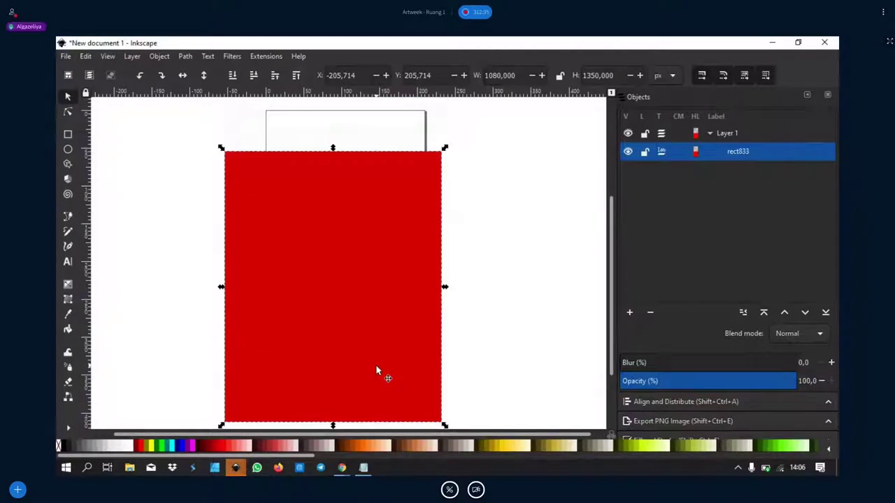
scroll(376, 371, "down", 1)
scroll(375, 371, "up", 1)
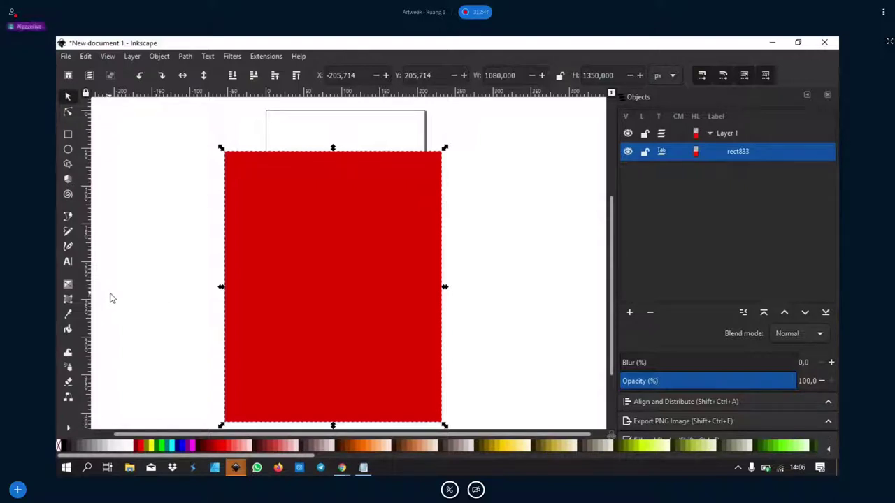
key("ctrl+z")
key("ctrl+shift+z")
Hide and re-show the rulers, then bring up Document Properties.
key("ctrl+r")
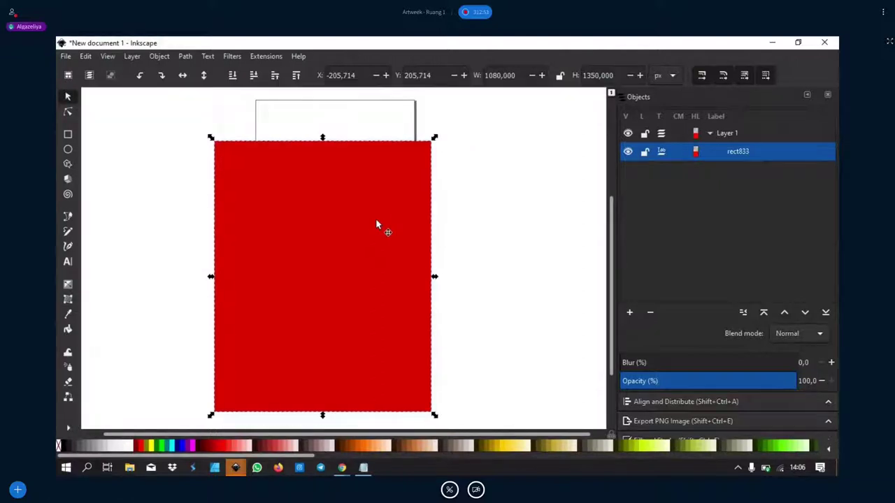
key("ctrl+r")
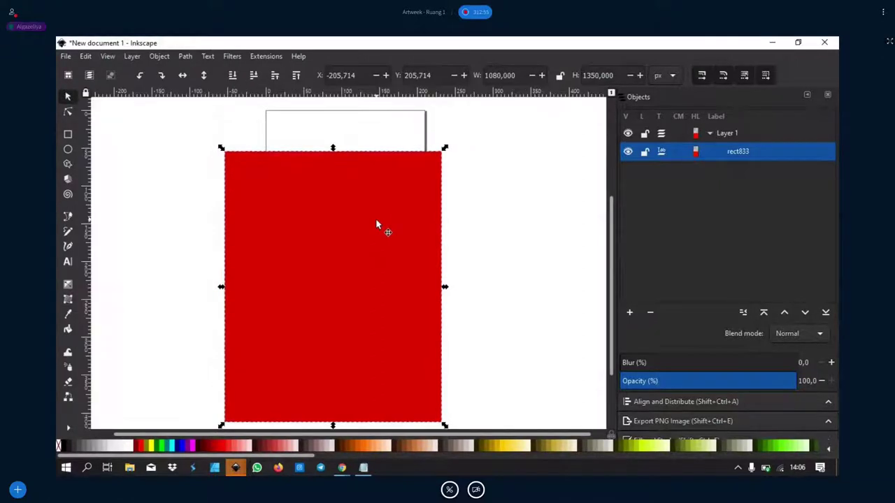
key("ctrl+shift+d")
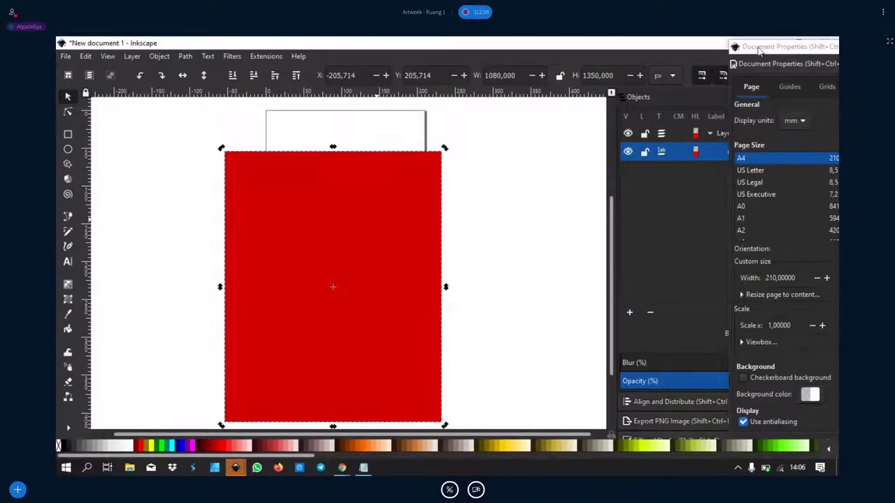
Close Document Properties and resize the page to fit the 1080 × 1350 rectangle.
left_click_drag(760, 50, 553, 90)
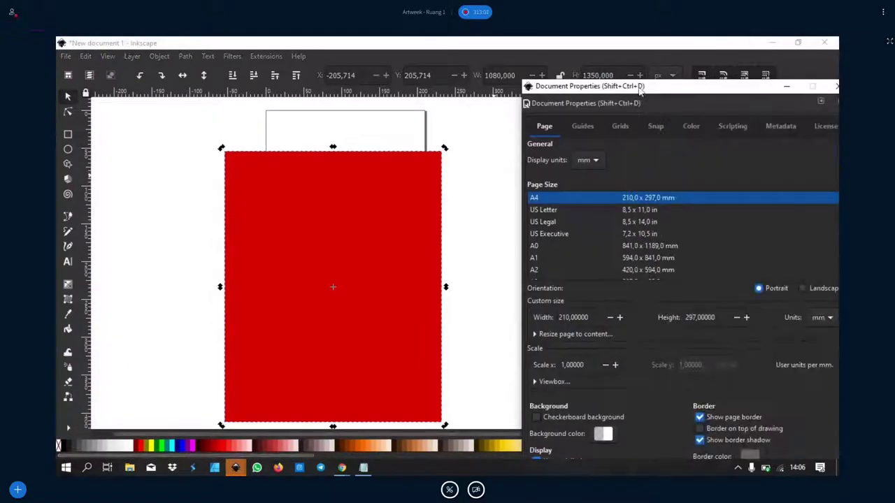
left_click_drag(640, 89, 530, 105)
left_click(732, 103)
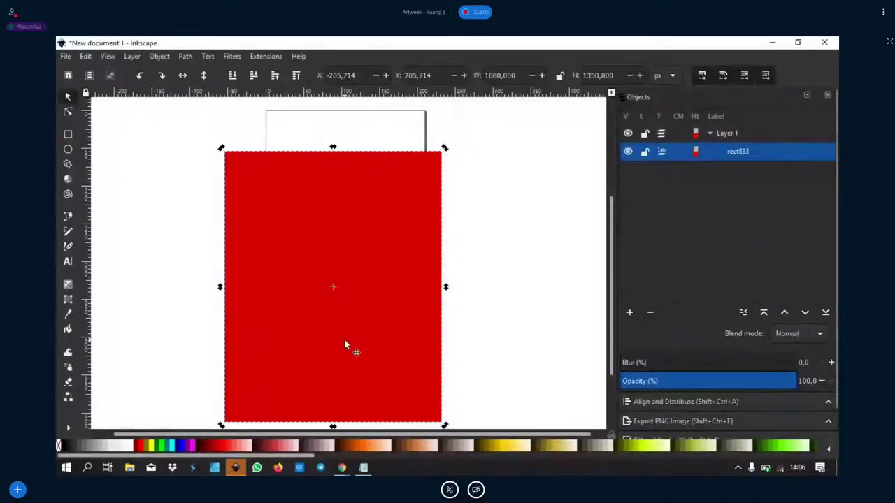
key("ctrl+shift+r")
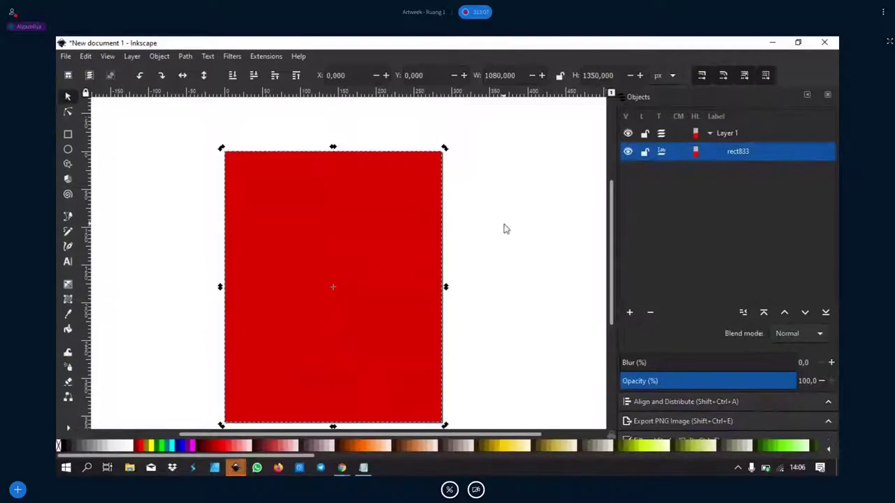
Change the rectangle's fill from red to white.
left_click(506, 228)
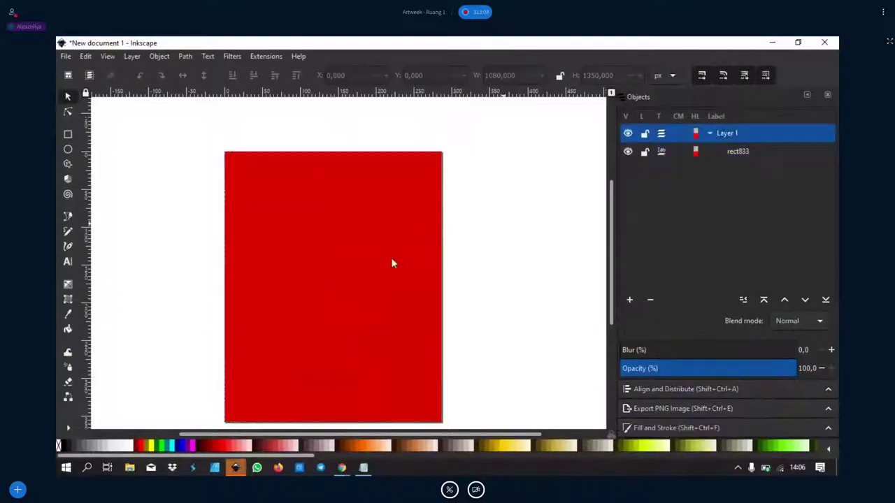
left_click(68, 111)
left_click(275, 234)
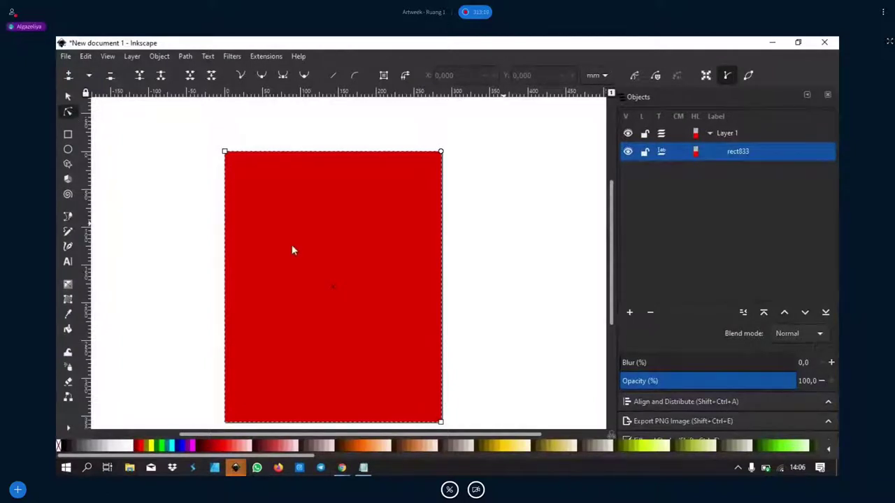
left_click(132, 447)
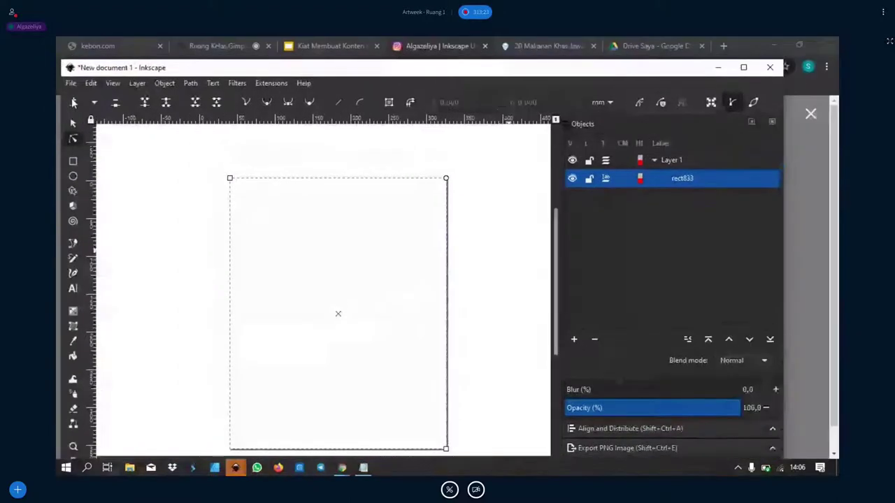
left_click(743, 67)
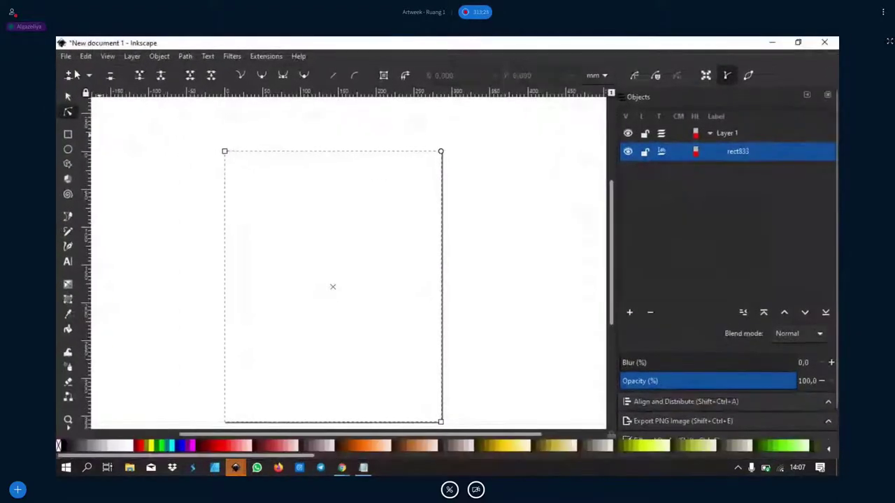
left_click(68, 97)
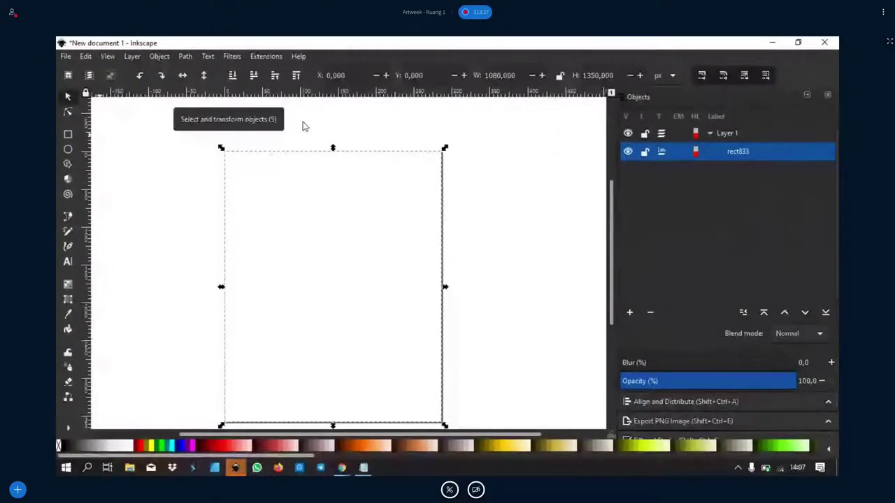
Set the Document Properties background colour to black with lightness 3.
key("ctrl+shift+d")
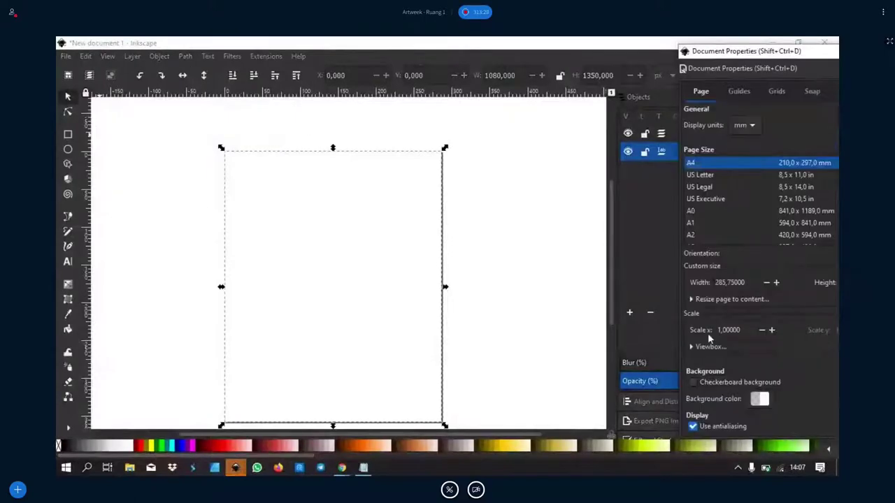
left_click(692, 383)
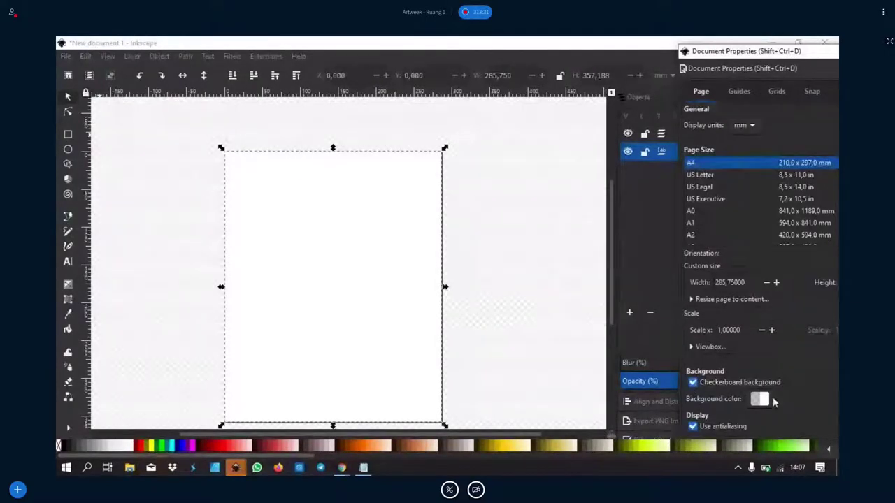
left_click(694, 384)
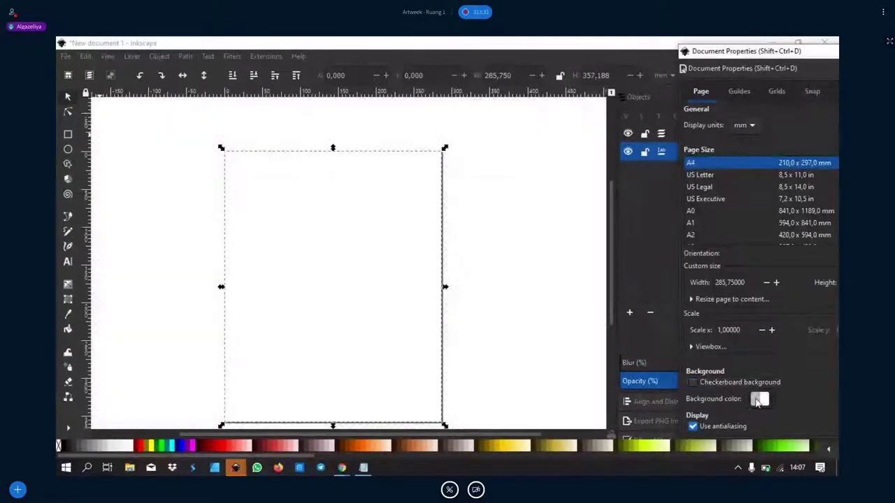
left_click(758, 400)
left_click_drag(420, 276, 401, 278)
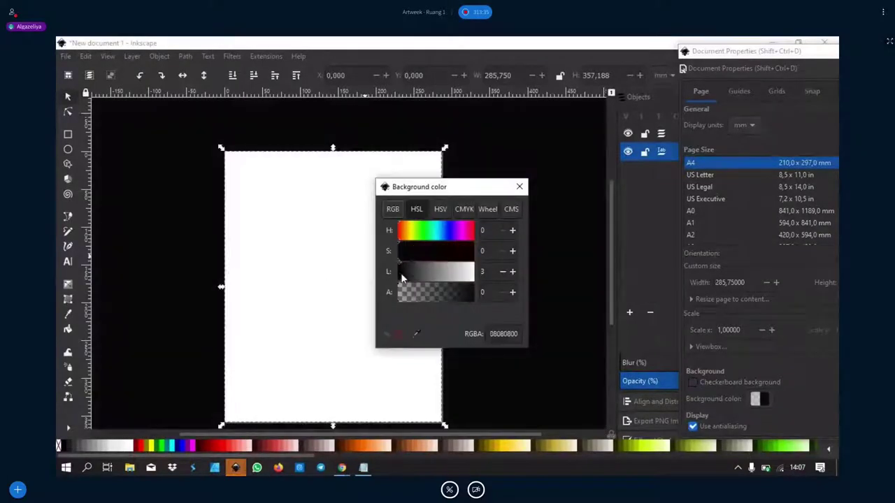
left_click(519, 187)
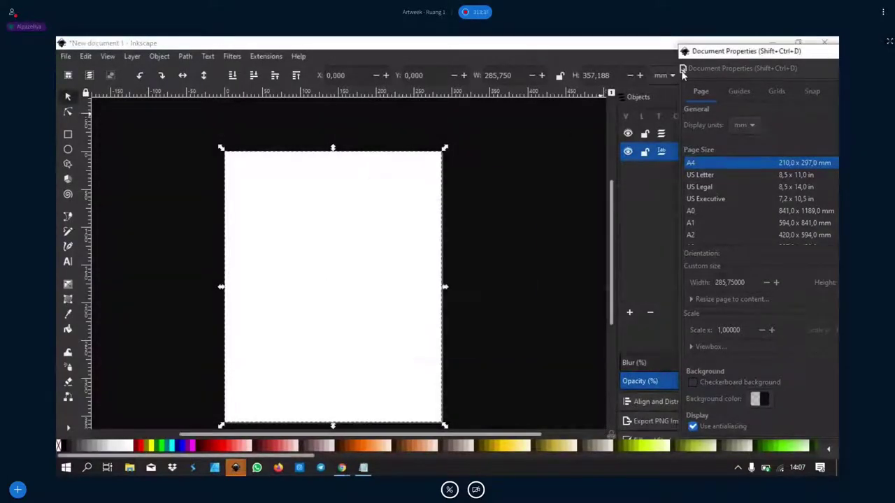
left_click(713, 70)
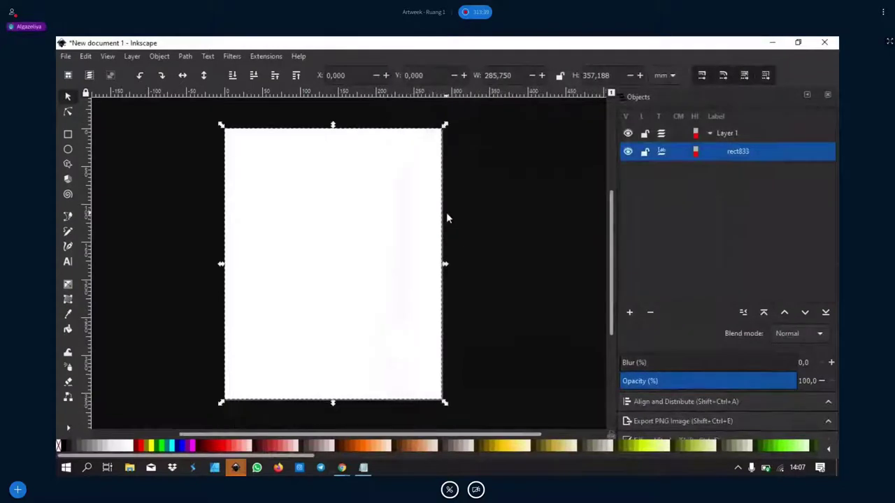
Reselect the white page rectangle with the Selector tool.
left_click(480, 223)
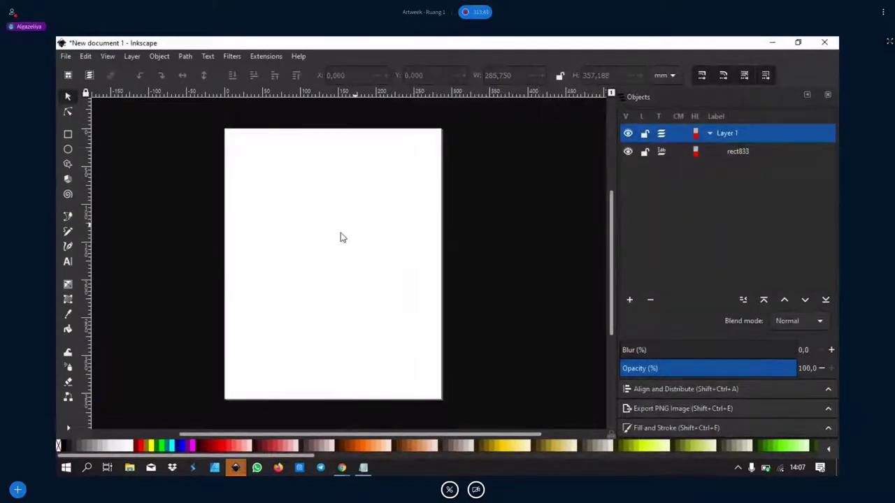
left_click(68, 113)
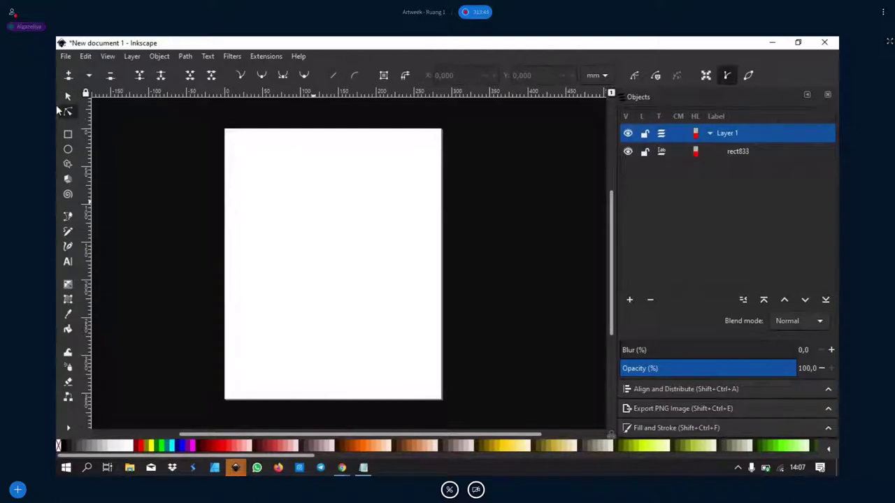
left_click(254, 165)
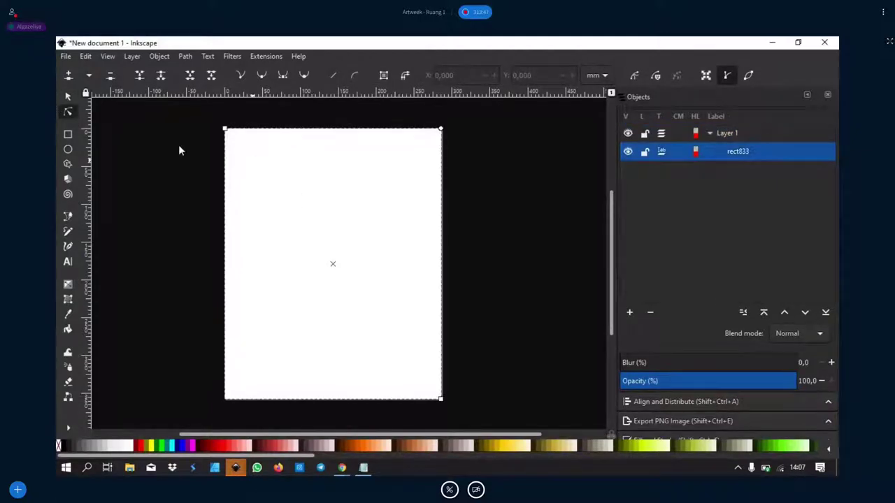
left_click(69, 100)
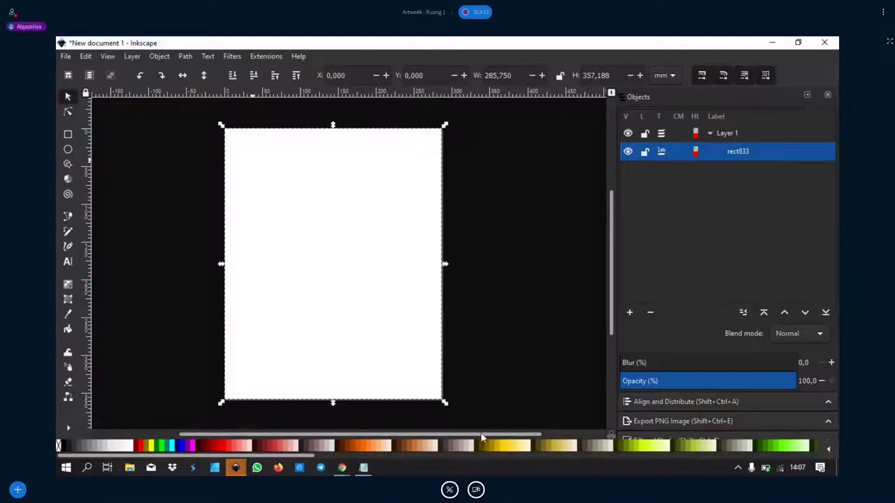
scroll(483, 436, "right", 3)
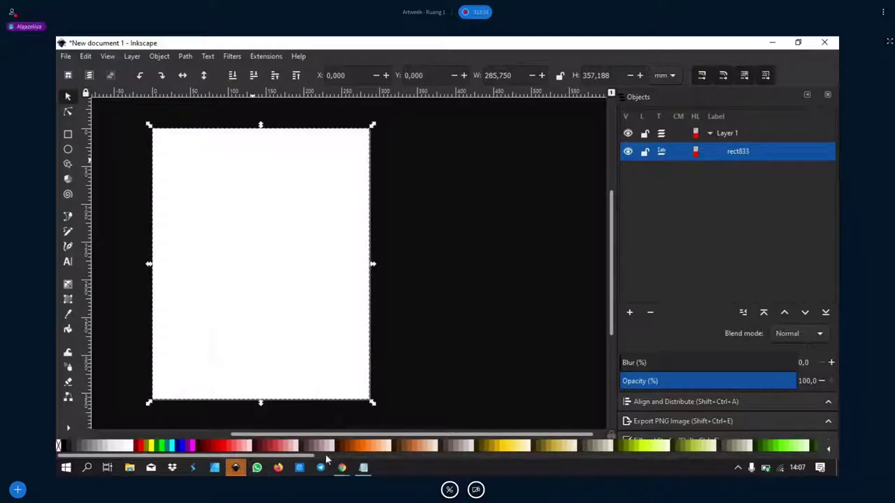
mouse_move(342, 468)
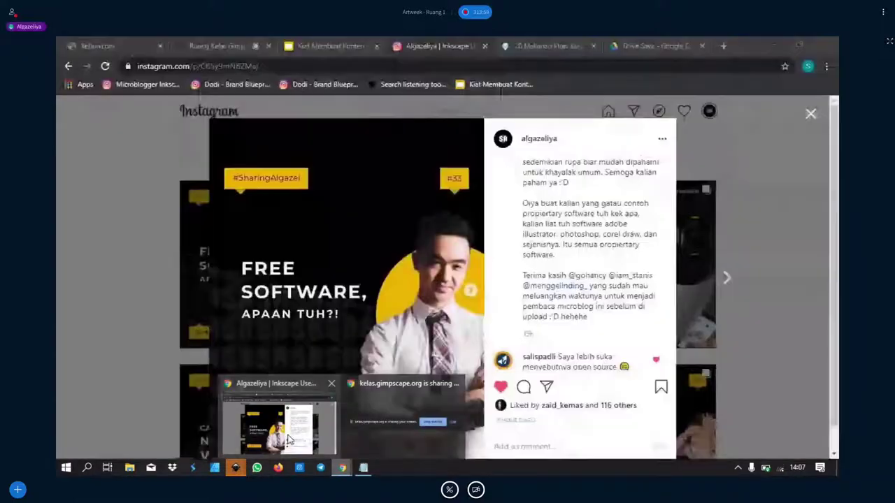
Check the Instagram post and the 'Ruang Kelas Gimpscape' chat, then return to Inkscape.
left_click(289, 439)
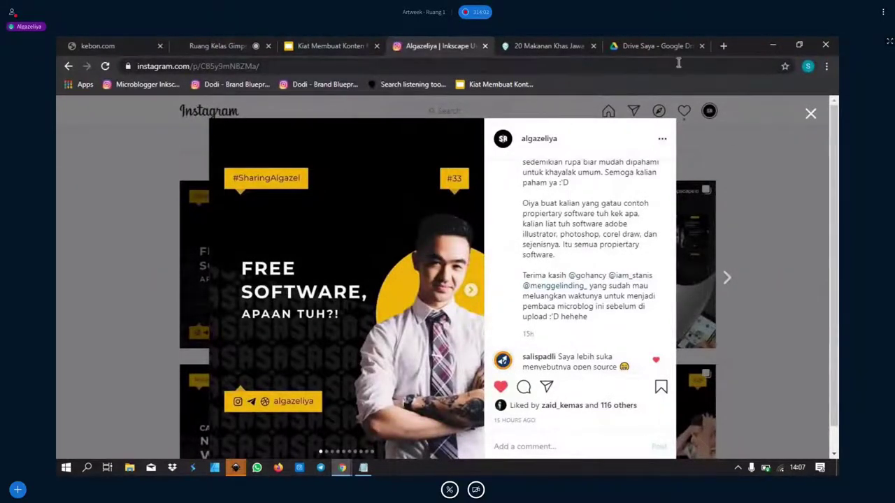
left_click(237, 49)
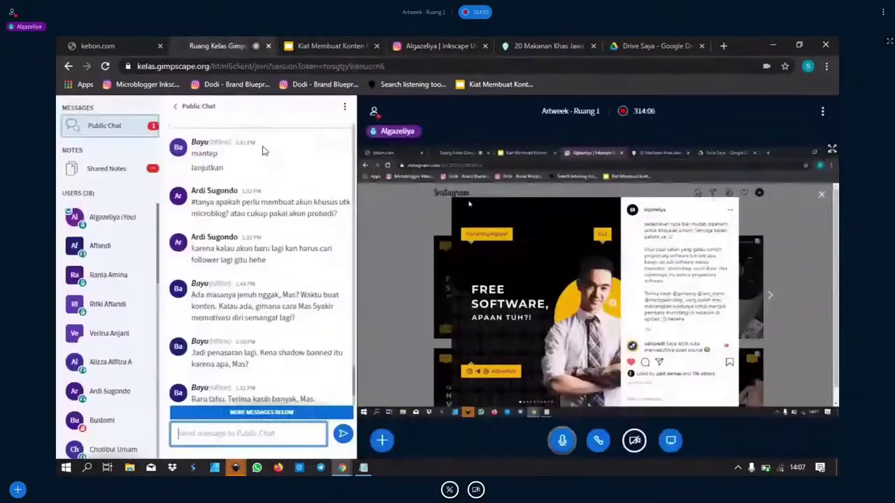
scroll(265, 151, "down", 2)
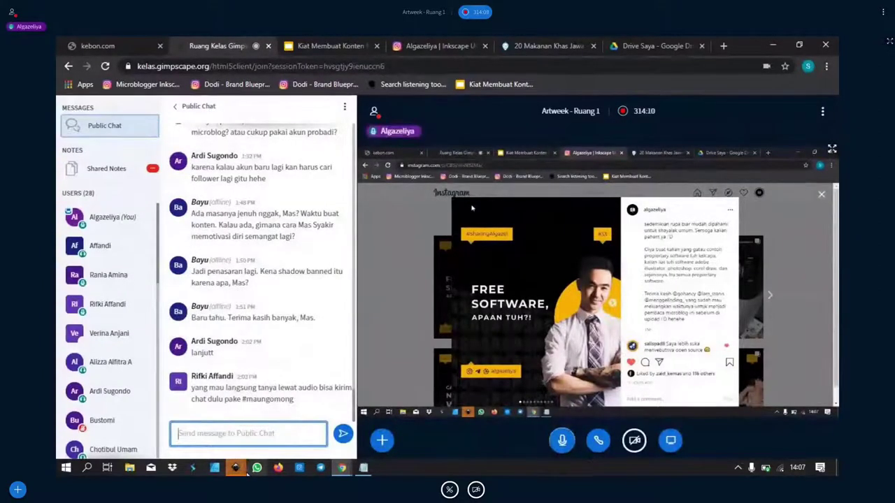
left_click(286, 423)
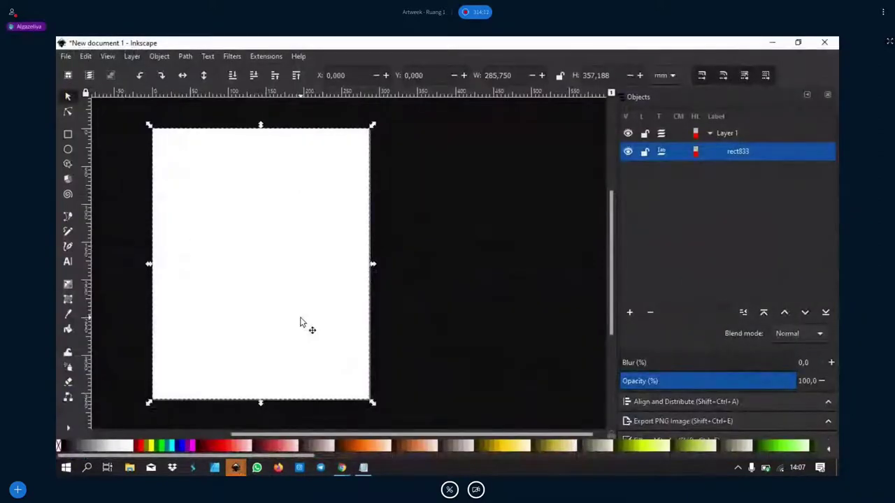
Duplicate the white page and place the copy beside the original.
key("ctrl+d")
mouse_move(219, 221)
left_mouse_down()
mouse_move(390, 275)
mouse_move(434, 229)
left_mouse_up()
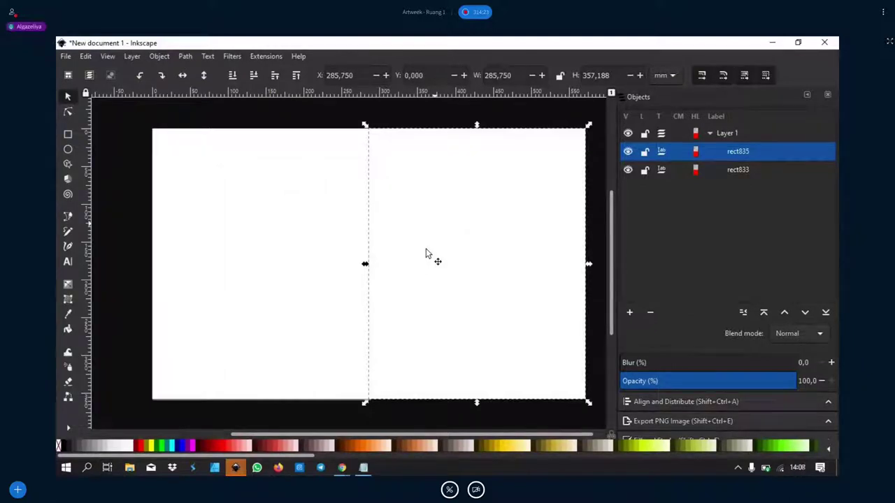
left_click_drag(399, 242, 499, 270)
left_click_drag(413, 213, 545, 245)
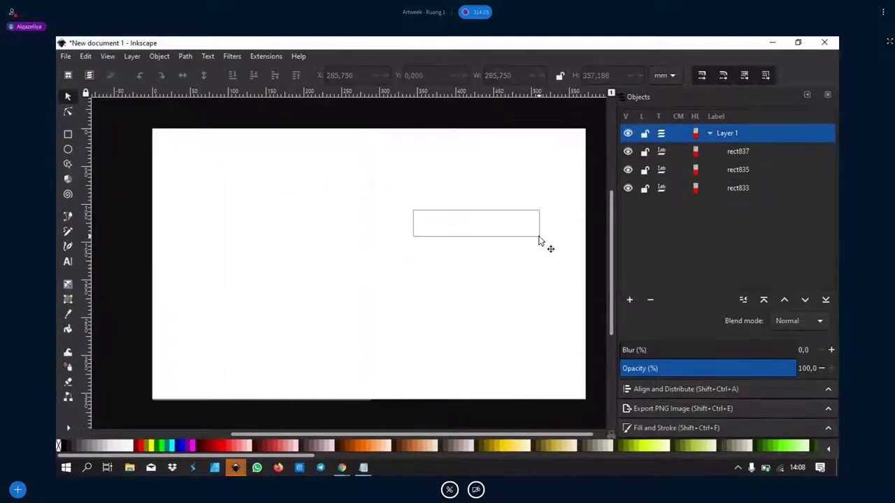
Move rect837 to the right of the other page rectangles.
left_click(68, 111)
left_click(496, 203)
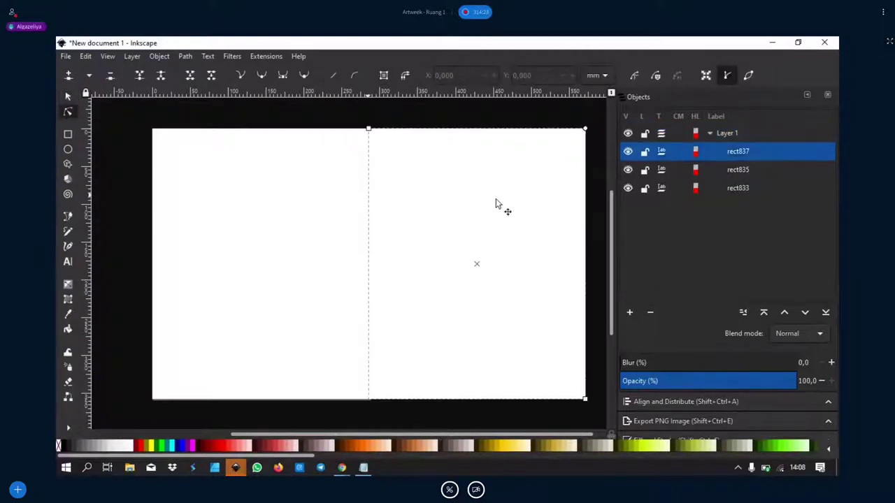
left_click(67, 96)
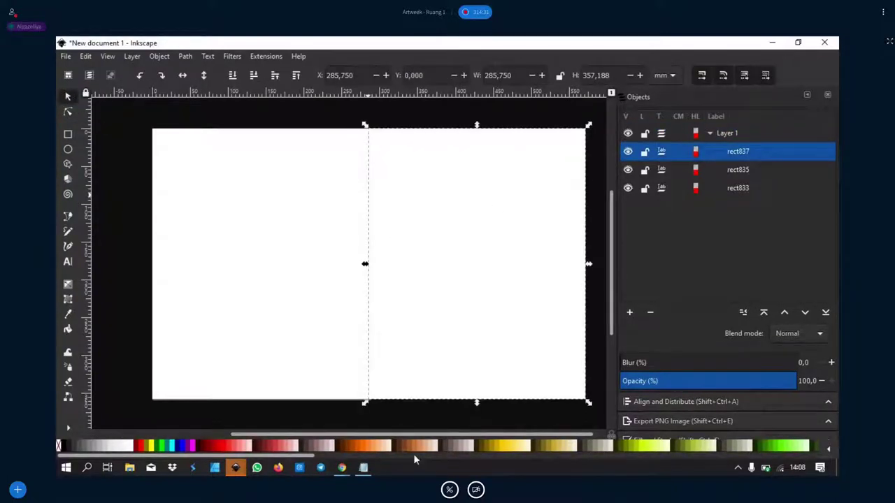
left_click_drag(350, 437, 421, 439)
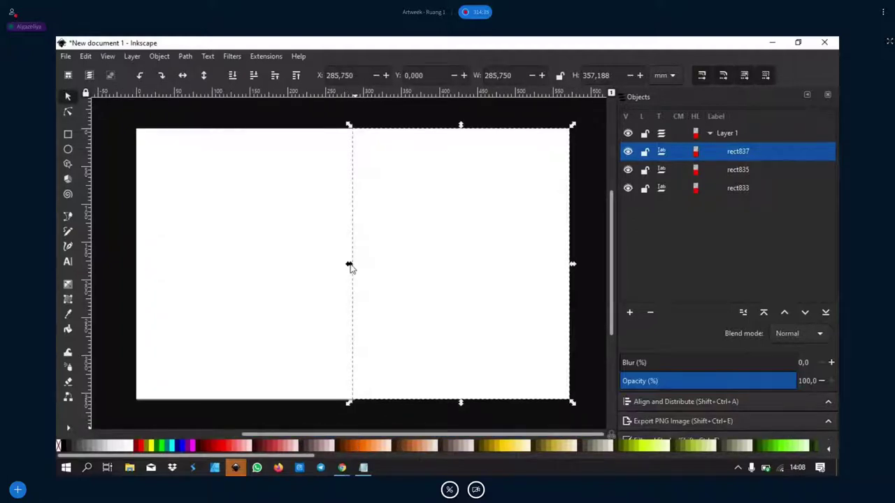
scroll(349, 266, "down", 2)
scroll(349, 266, "down", 1)
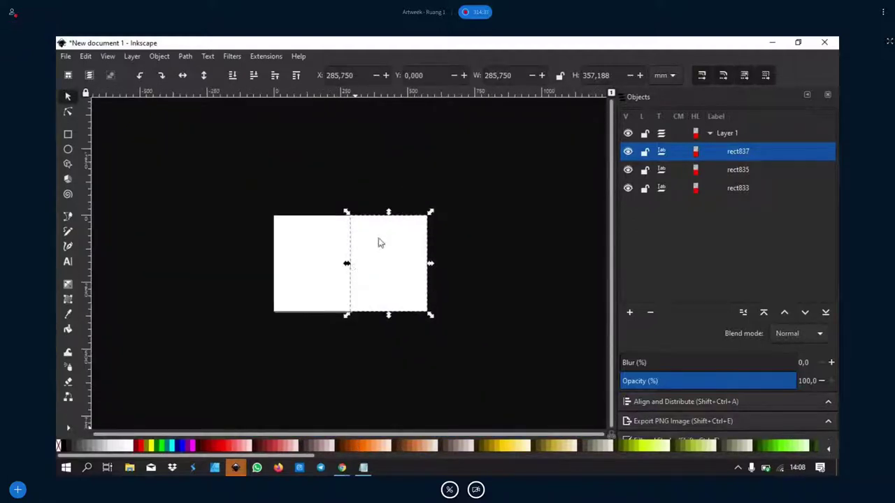
key("Escape")
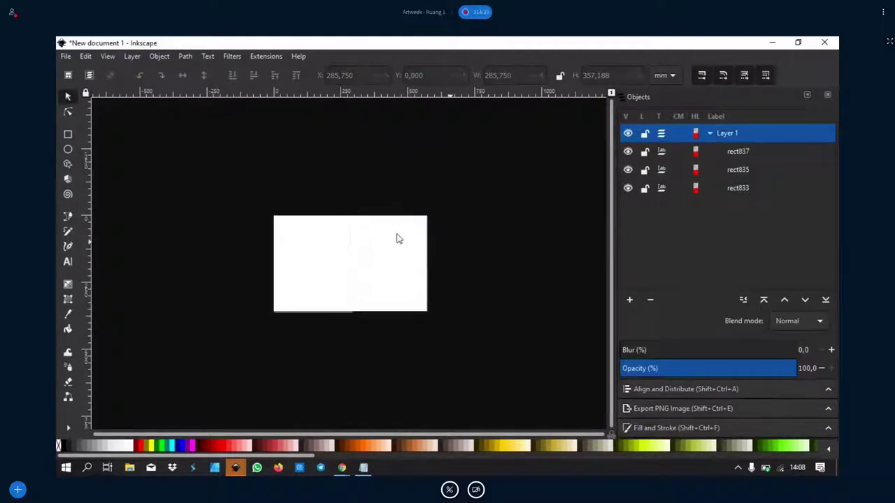
left_click(750, 151)
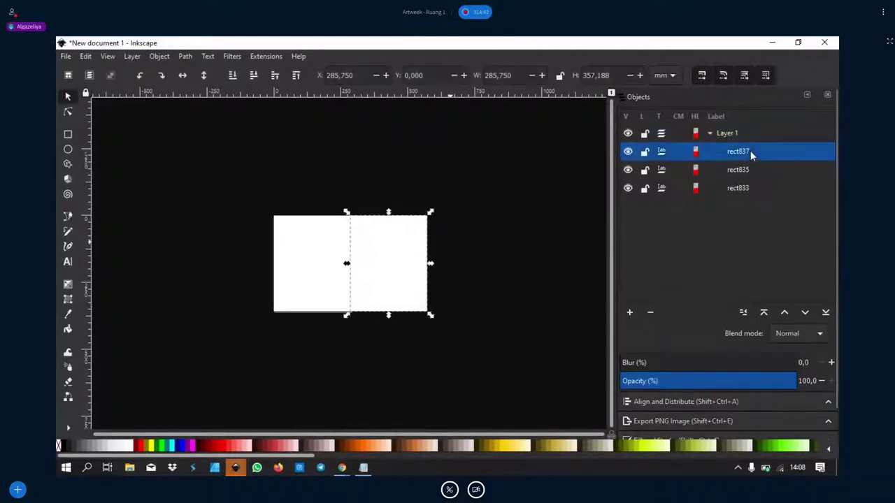
left_click_drag(391, 246, 469, 247)
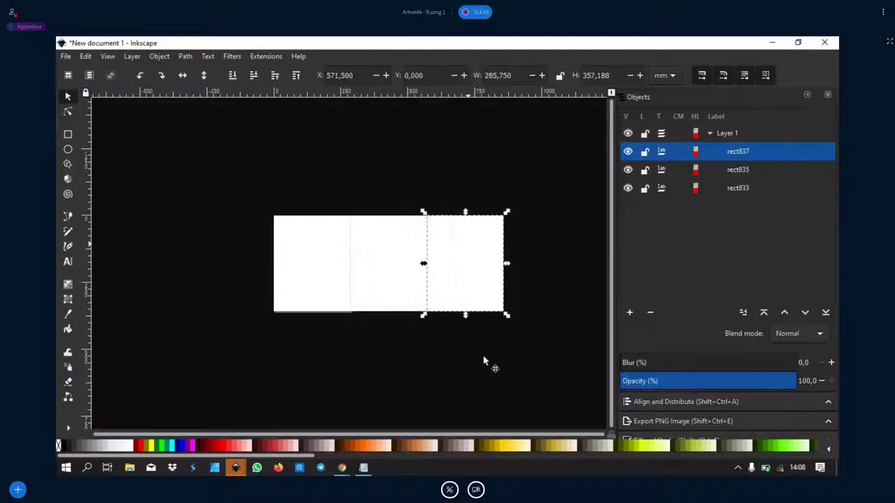
left_click(761, 135)
Duplicate the rightmost page to create rect839.
key("ctrl+d")
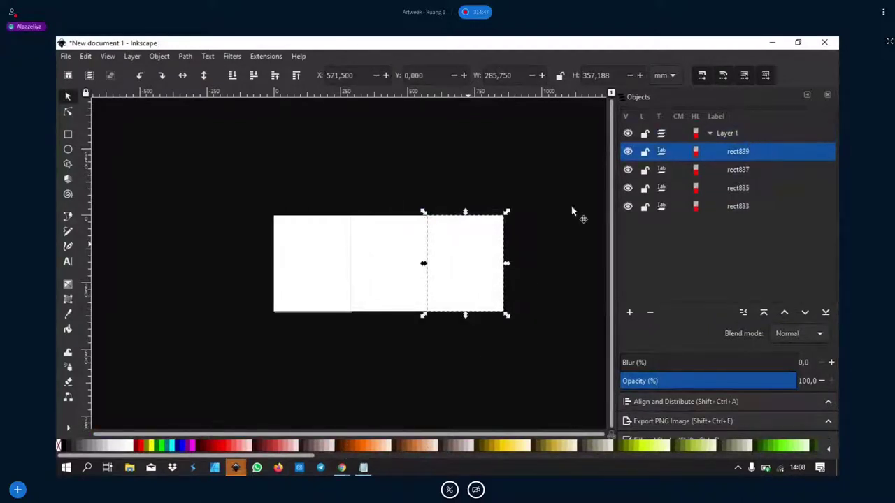
left_click(539, 246)
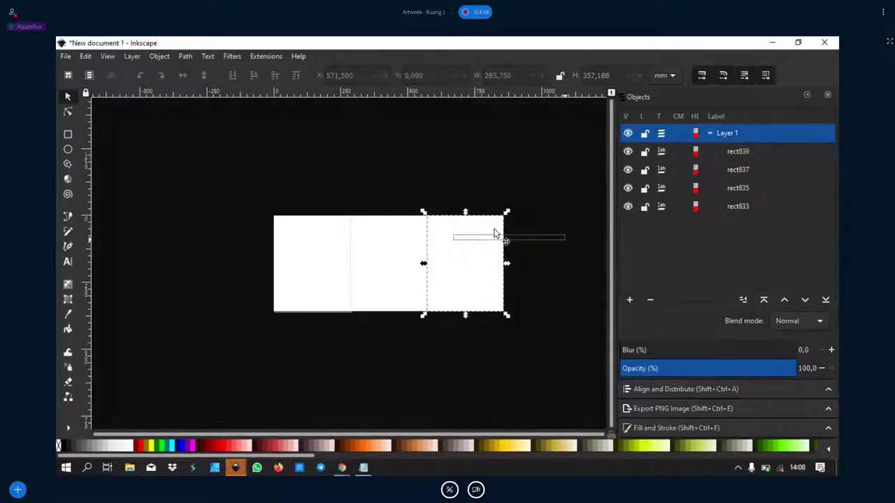
left_click(765, 153)
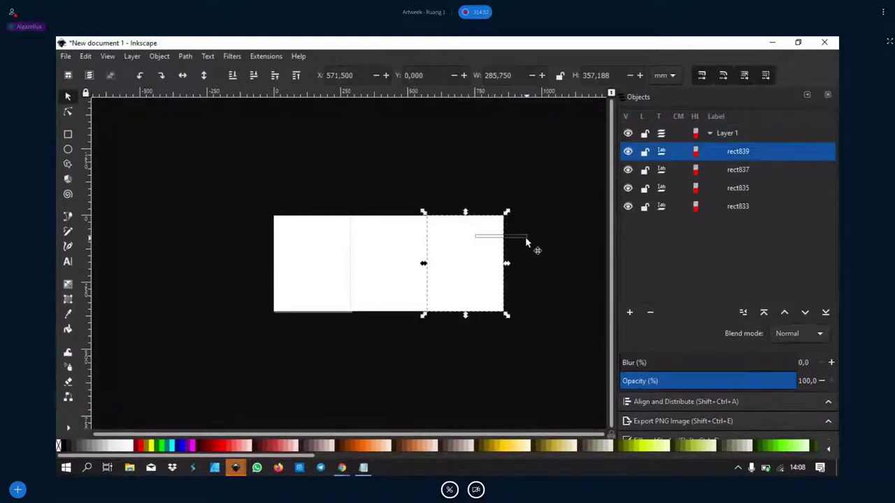
left_click(525, 237)
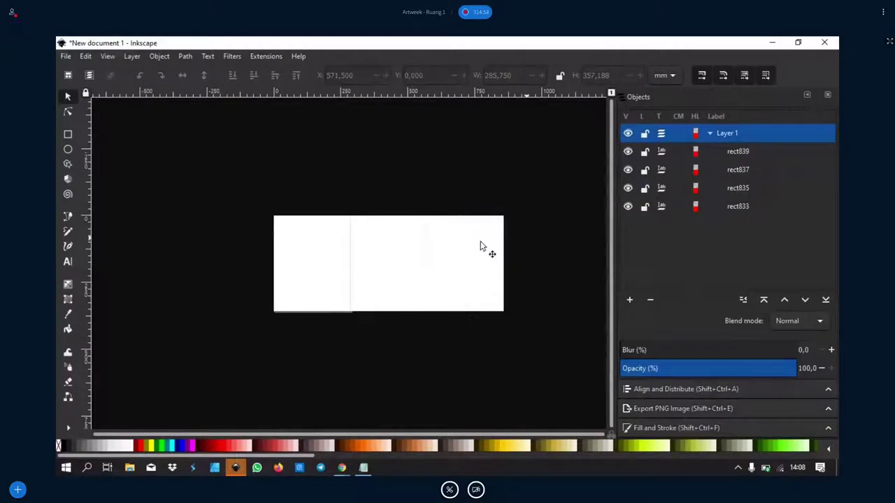
left_click(724, 151)
left_click_drag(461, 230, 567, 250)
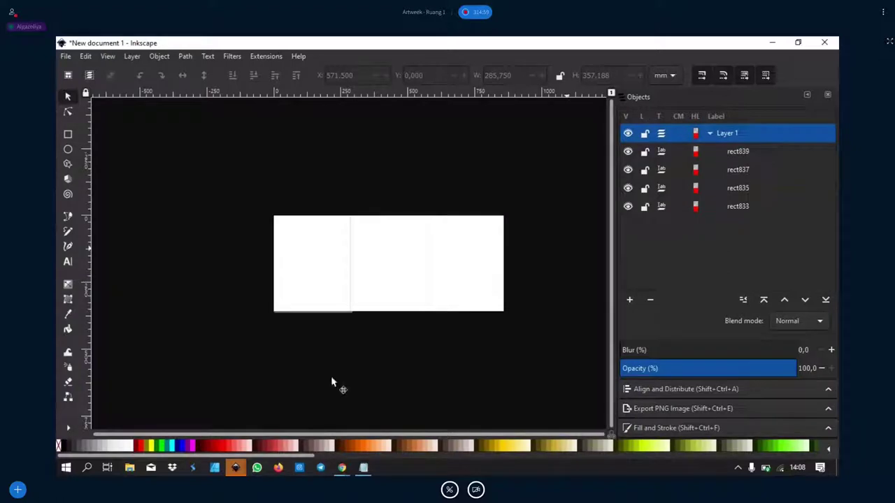
Glance at the class meeting, close the spare blank Inkscape document, and reselect rect835.
left_click(342, 468)
left_click(259, 438)
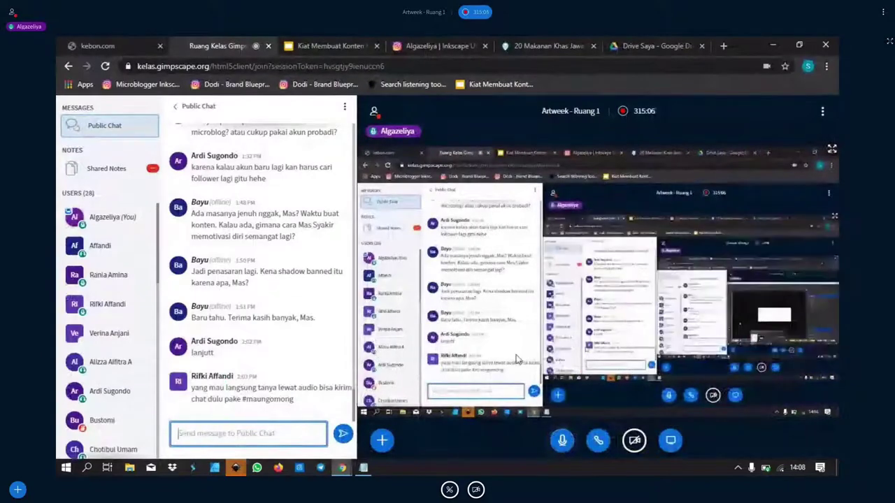
left_click(237, 467)
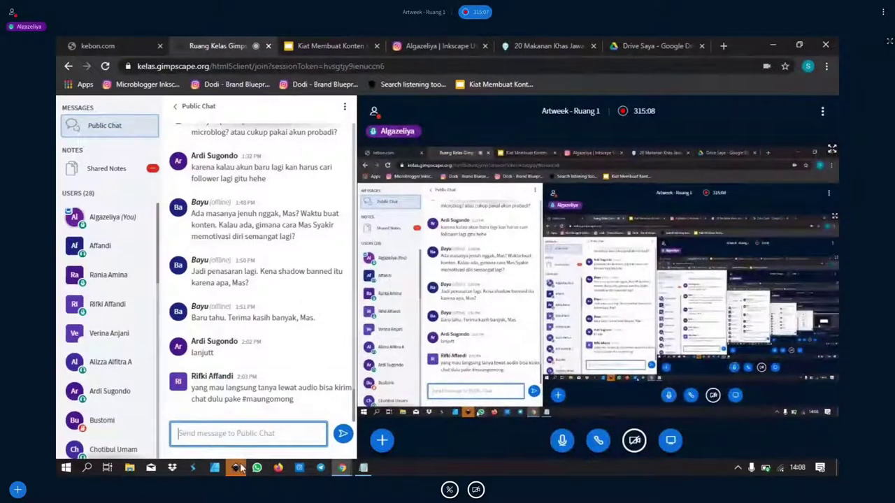
left_click(300, 430)
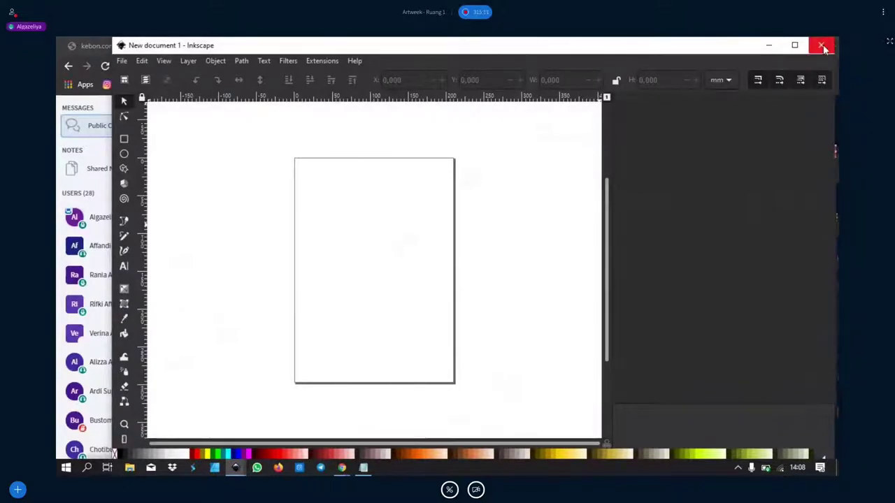
left_click(823, 46)
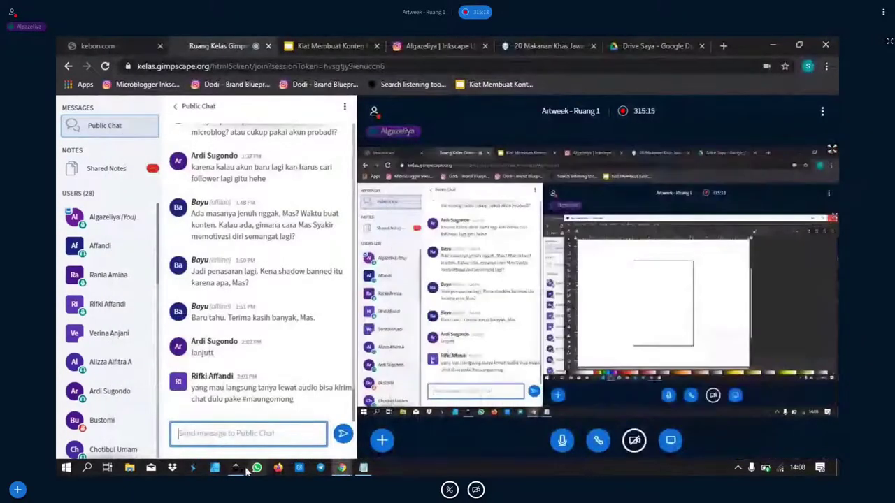
left_click(236, 467)
left_click(381, 296)
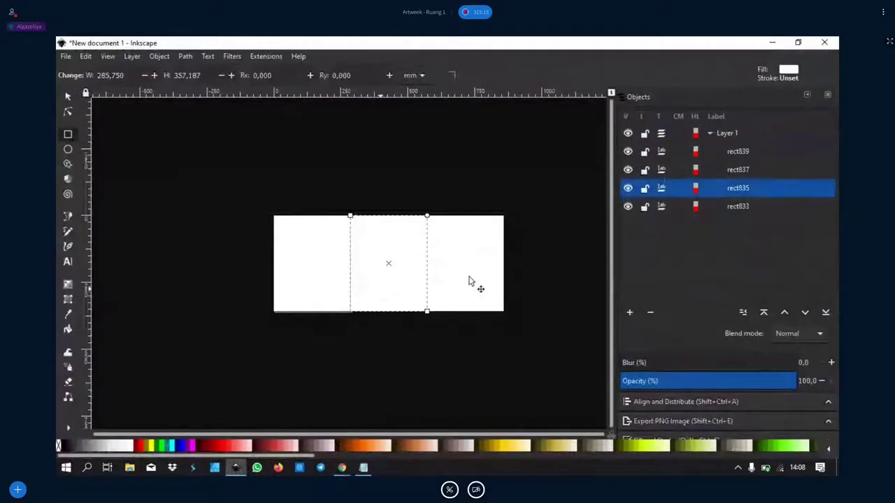
Clear the selection on the four white panels and minimise Inkscape.
left_click(470, 281)
left_click(68, 96)
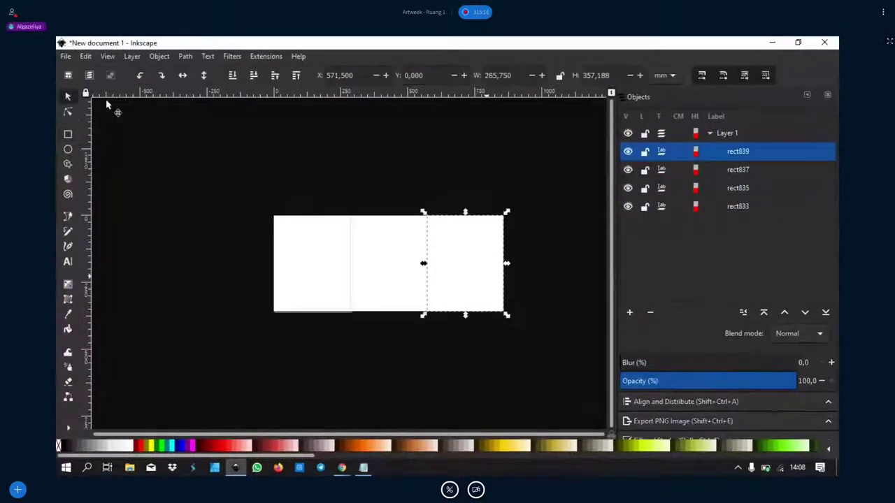
left_click_drag(428, 231, 474, 256)
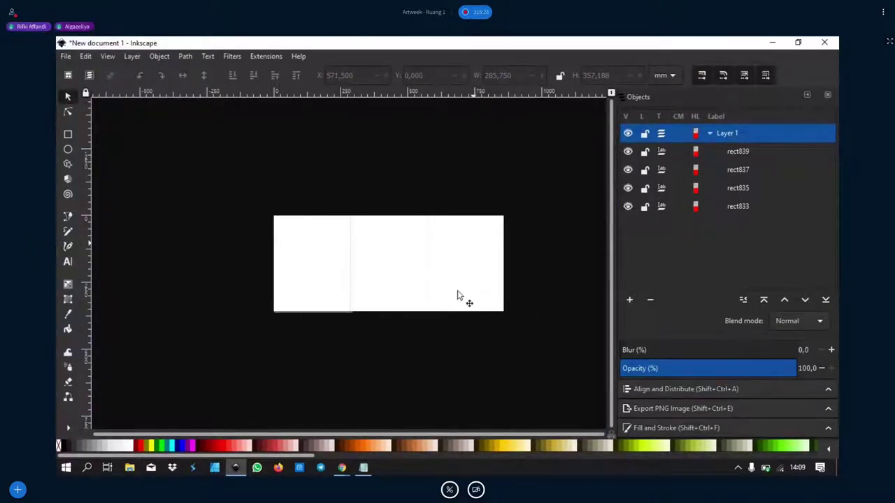
right_click(393, 256)
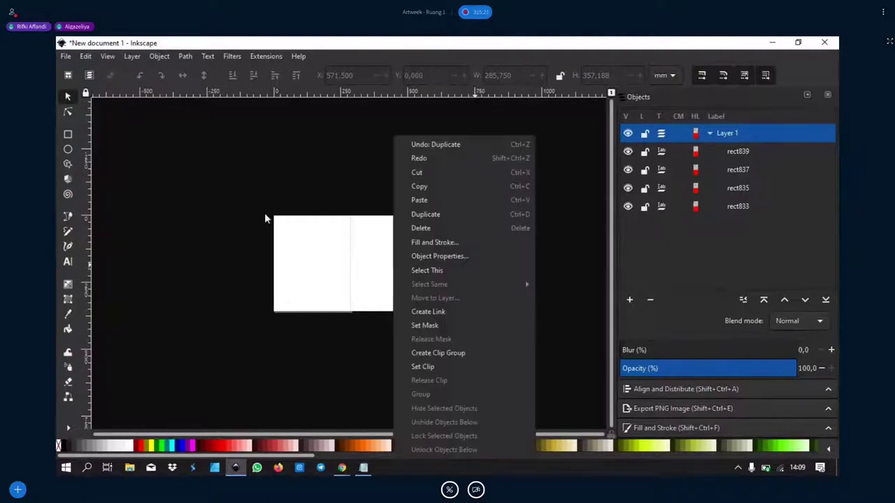
key("Escape")
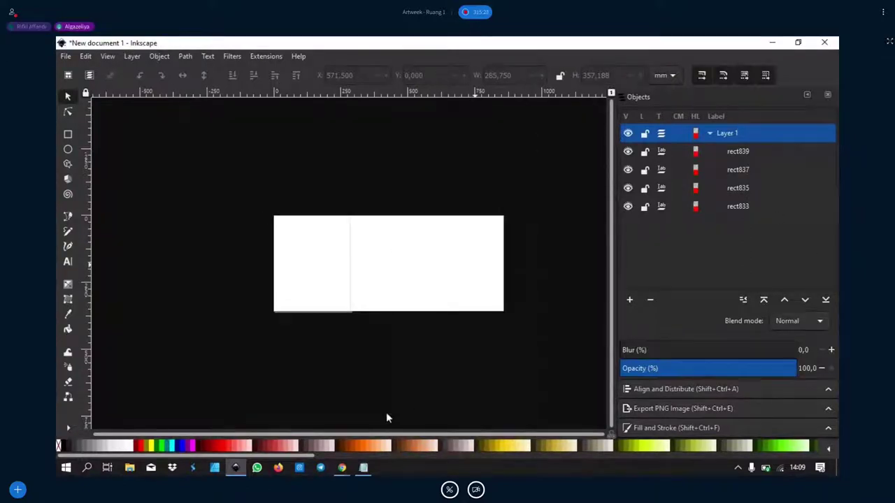
left_click(236, 468)
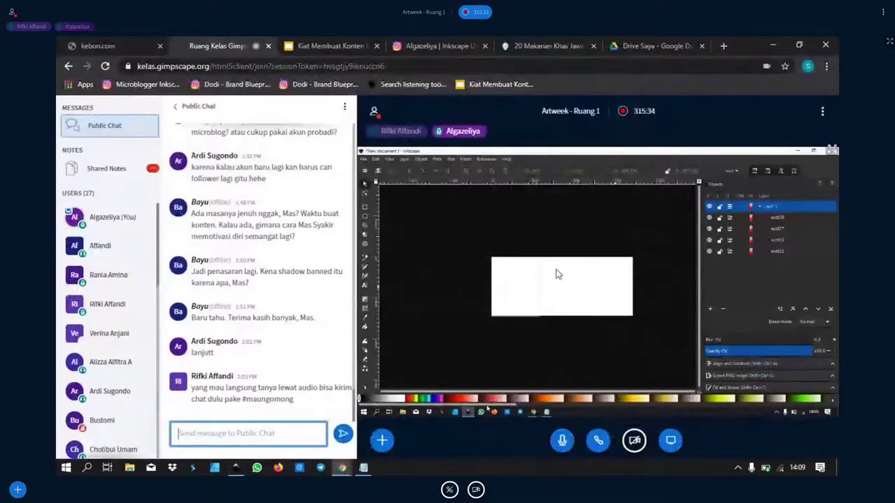
Hide the chat sidebar and view the shared Inkscape screen full screen.
left_click(373, 112)
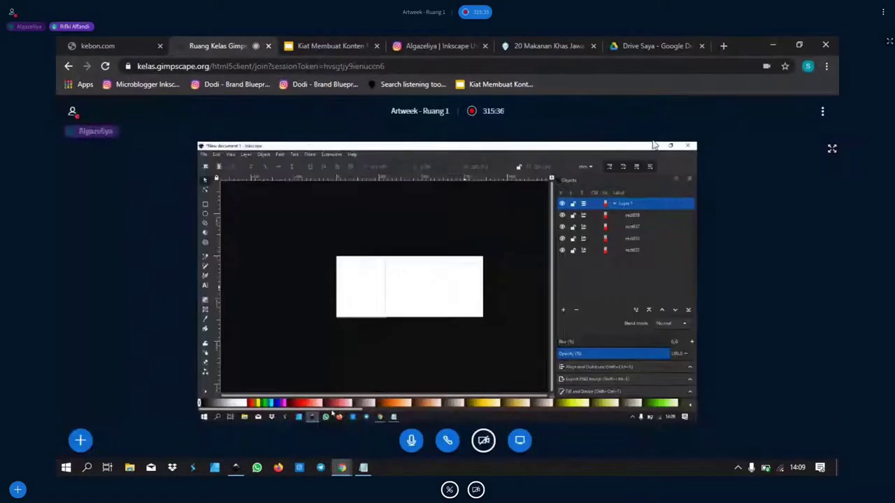
left_click(832, 149)
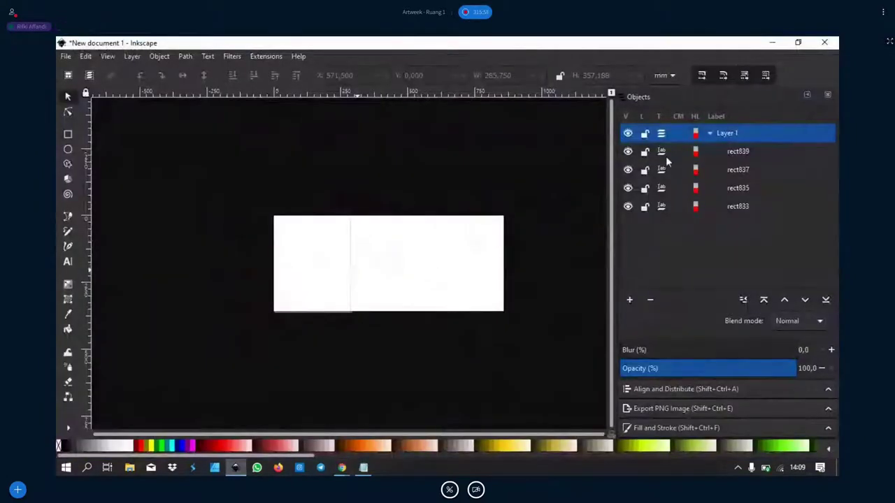
Reselect rect839, then bring the 'MAKANAN KHAS JAWA TIMUR' Notepad script forward.
left_click(736, 150)
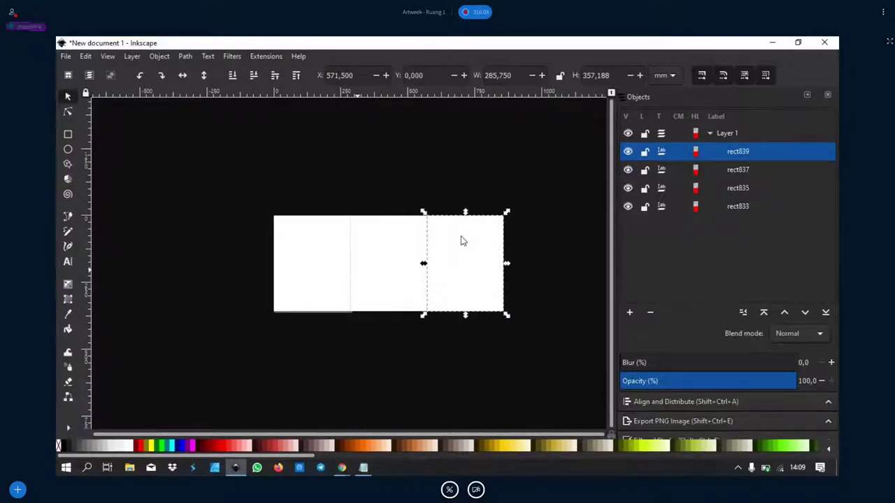
key("Escape")
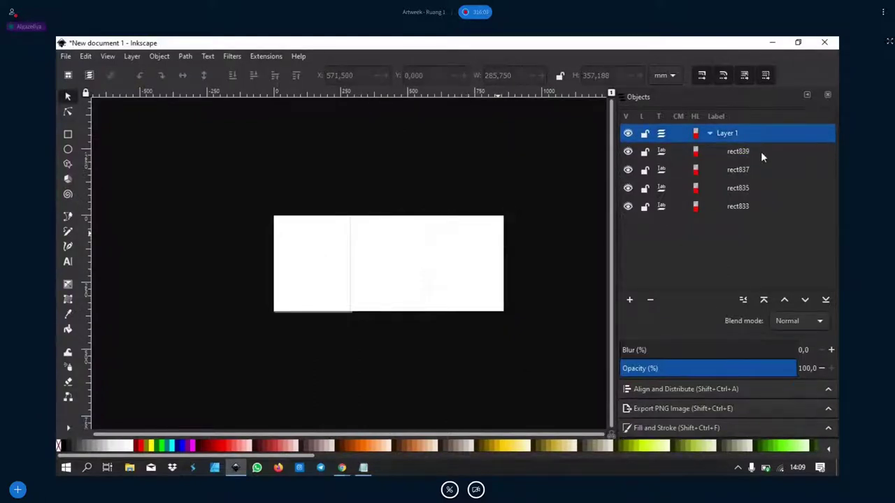
left_click(760, 153)
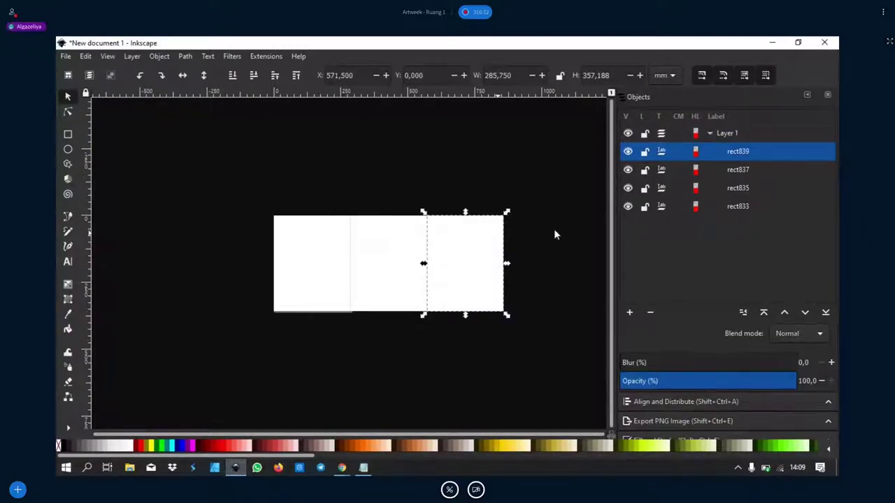
left_click(364, 468)
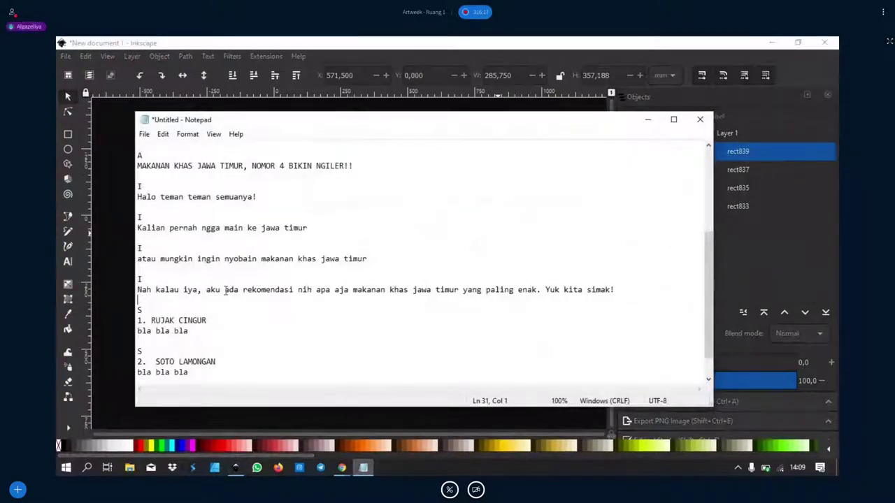
Cancel closing the carousel document and bring the blank portrait Inkscape document forward.
left_click(119, 173)
key("Escape")
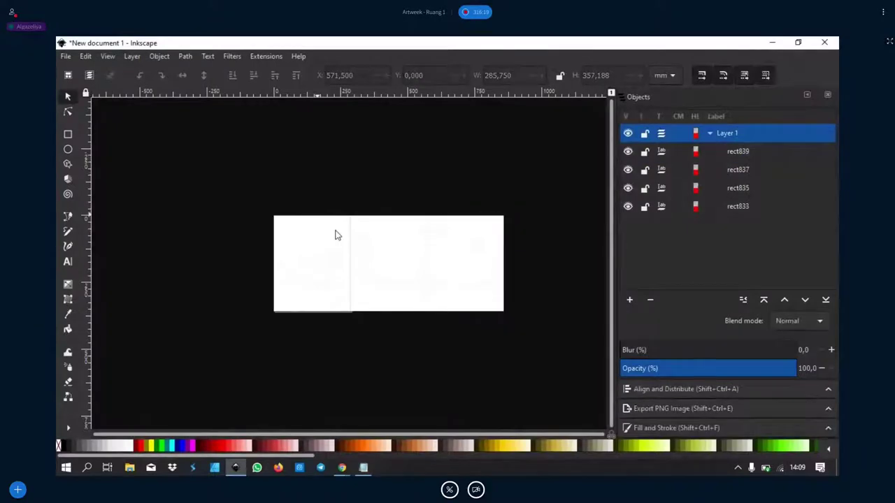
left_click(824, 42)
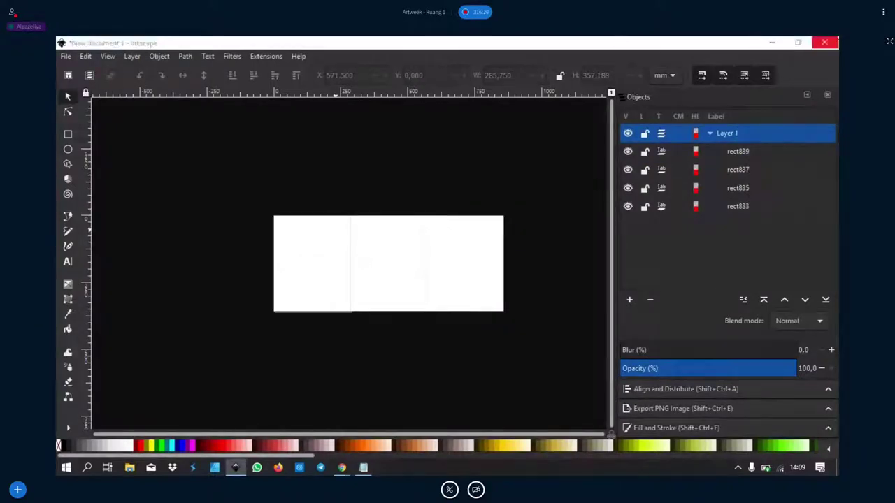
left_click(387, 297)
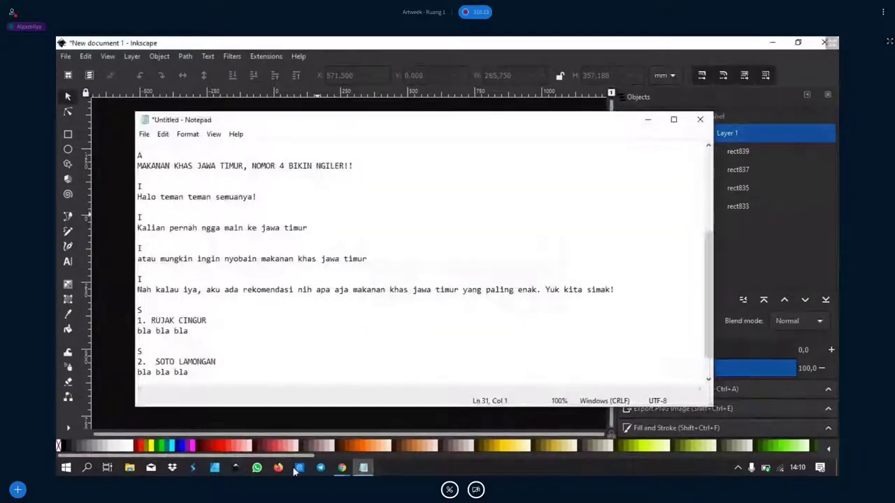
left_click(236, 467)
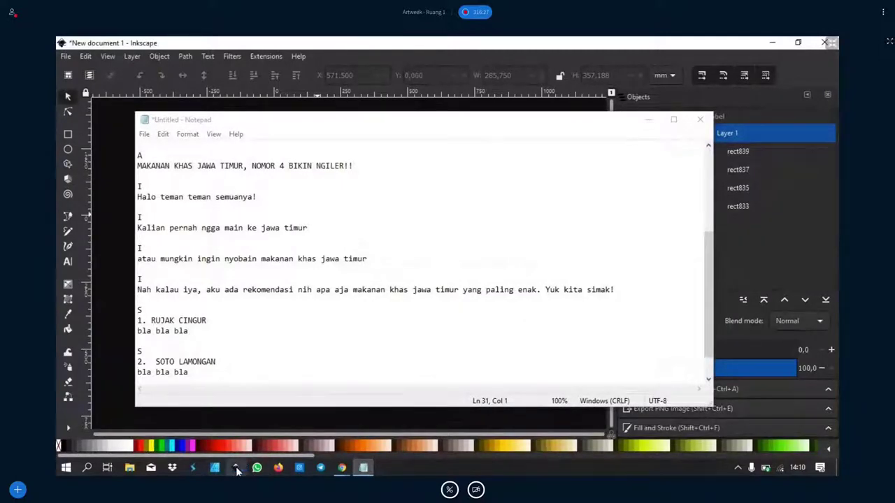
left_click(126, 209)
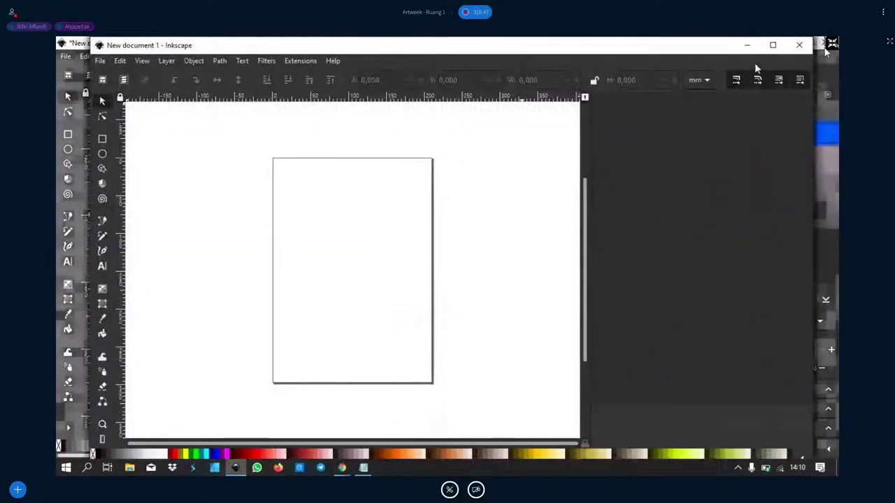
Maximize the blank portrait document and bring up Inkscape's taskbar menu to head back to the meeting.
left_click(773, 45)
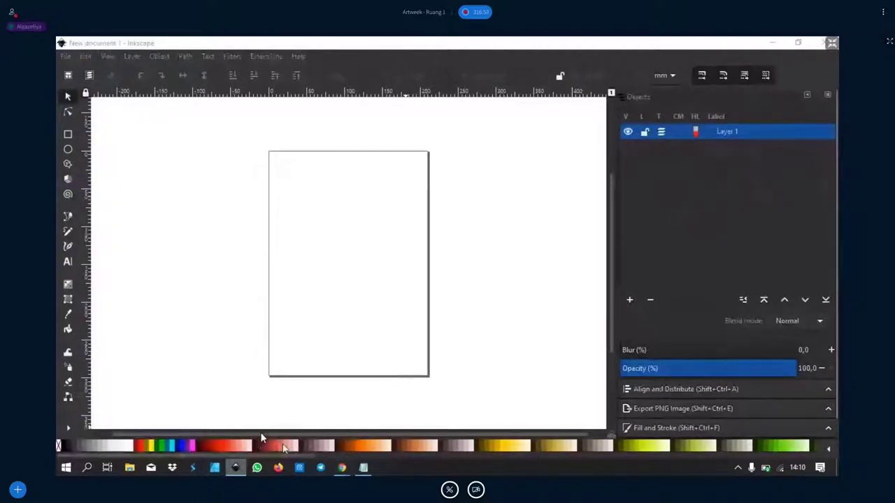
right_click(236, 470)
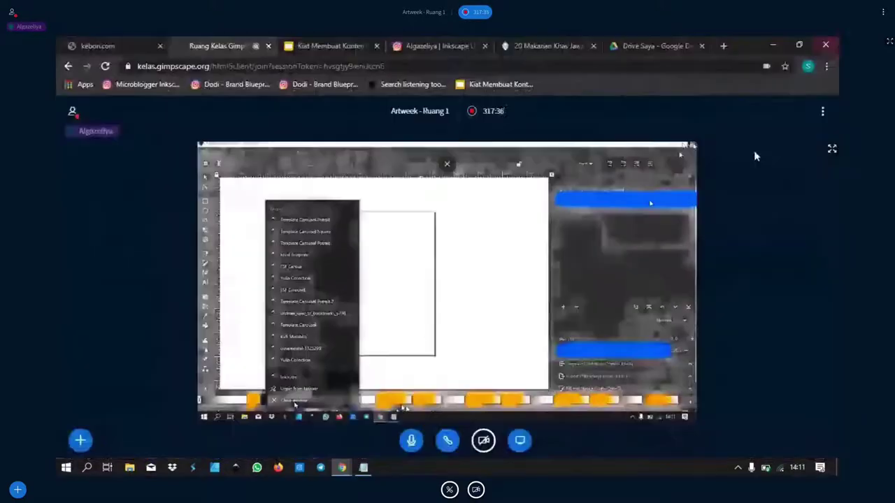
Show the BigBlueButton users panel and stop the current screen share from the actions menu.
left_click(70, 110)
scroll(84, 349, "down", 3)
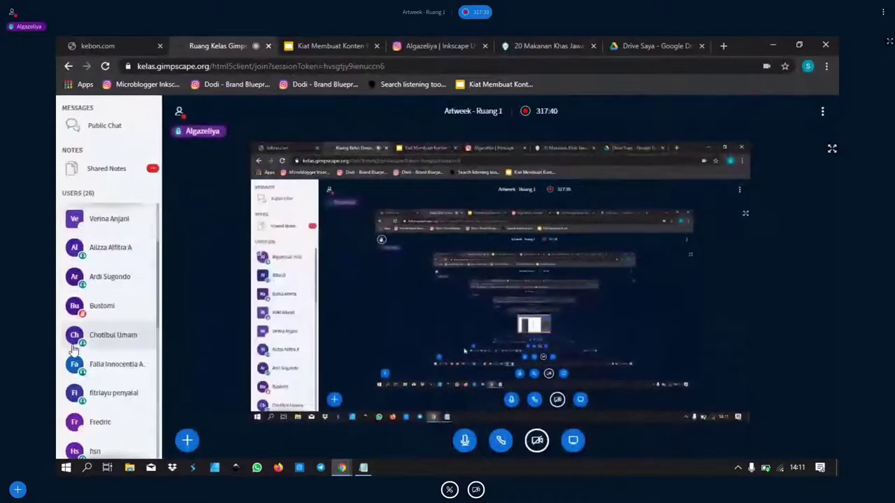
scroll(78, 388, "up", 2)
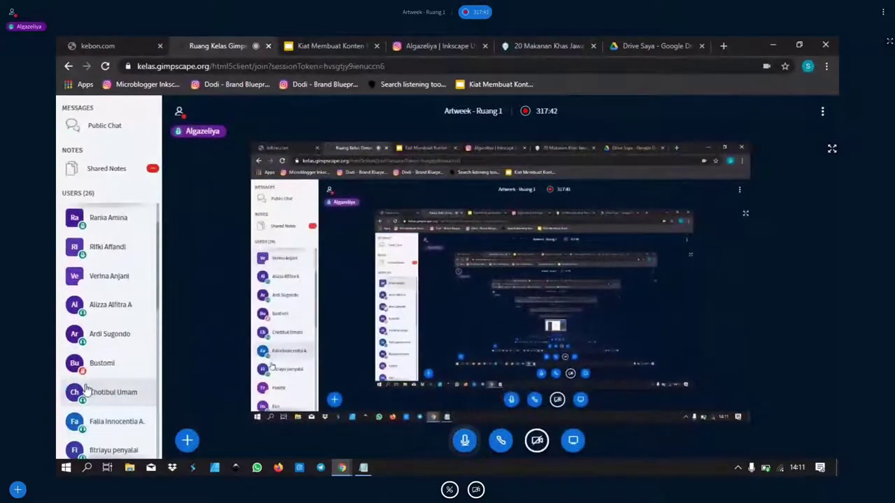
left_click(189, 440)
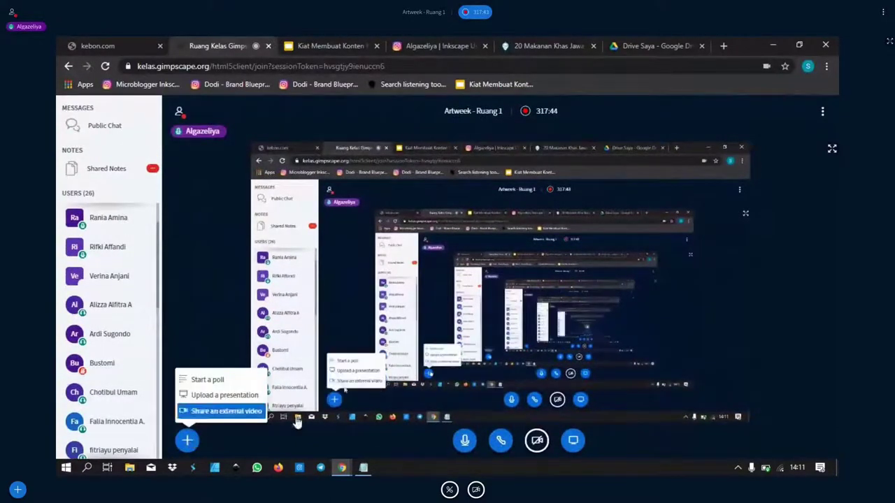
left_click(570, 441)
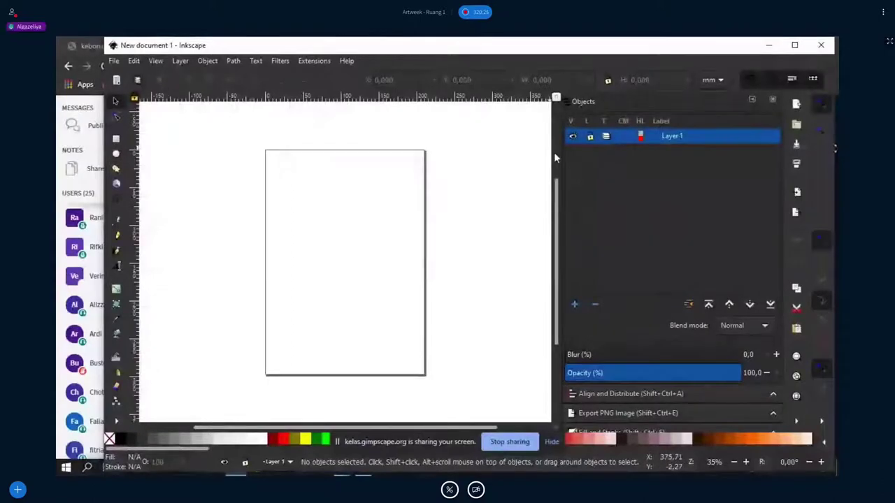
Turn on Use symbolic icons in Preferences > Interface > Theme, keeping the system icon theme.
left_click(133, 61)
left_click(166, 427)
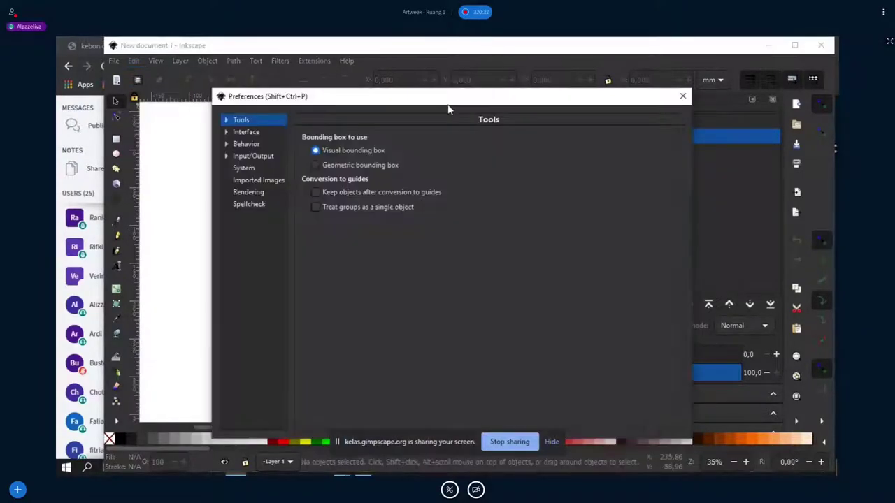
left_click_drag(420, 103, 448, 85)
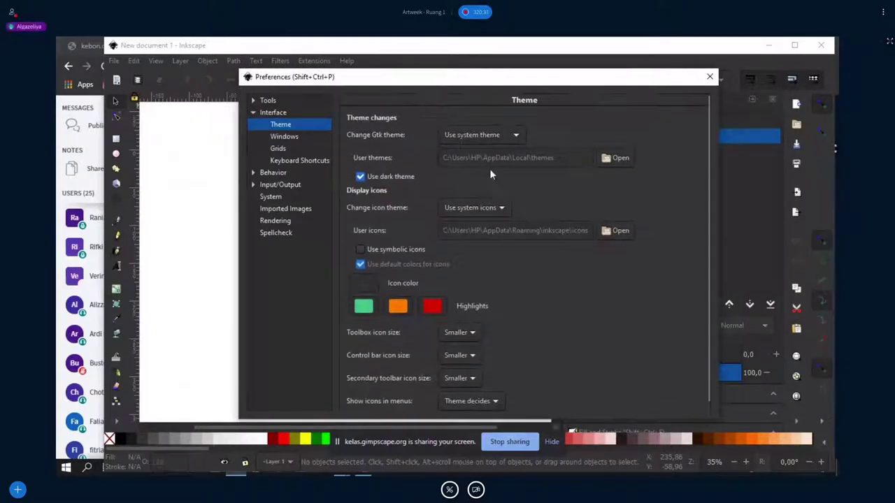
left_click(472, 208)
left_click(468, 209)
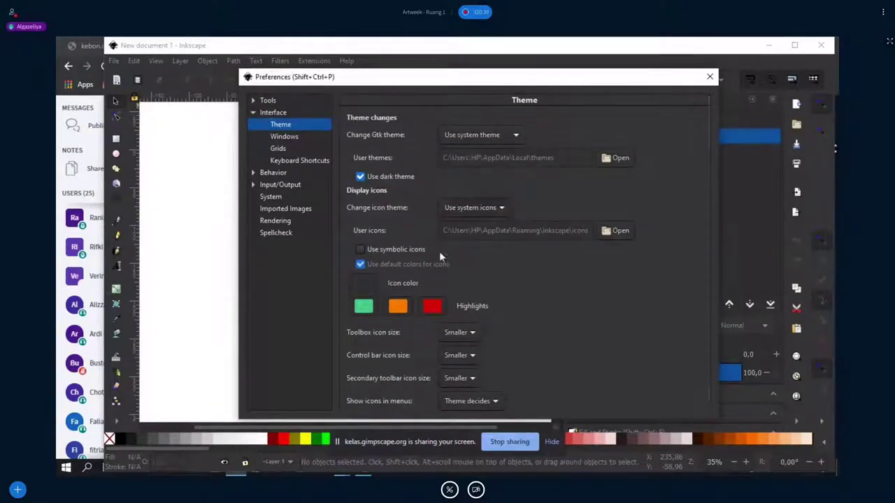
left_click(360, 251)
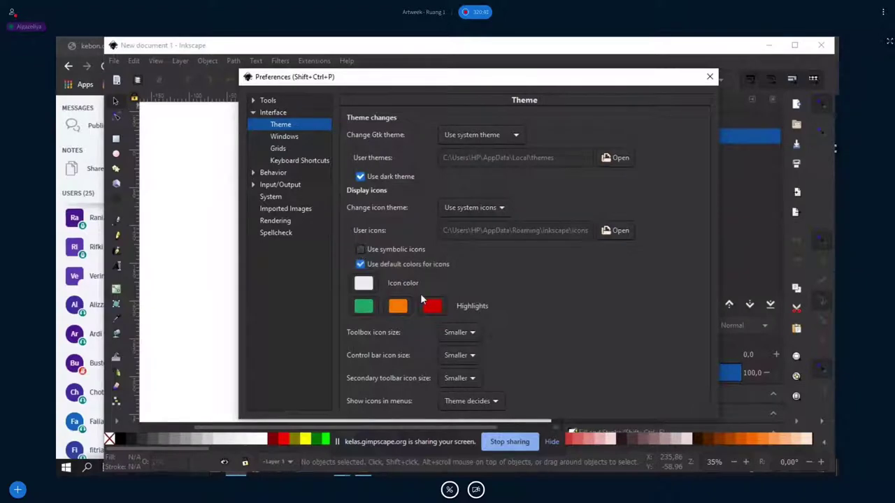
left_click(710, 76)
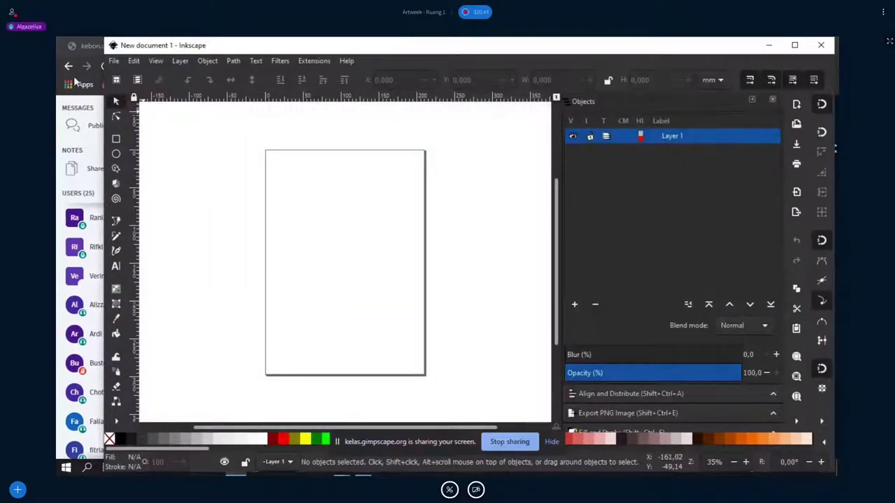
left_click(113, 61)
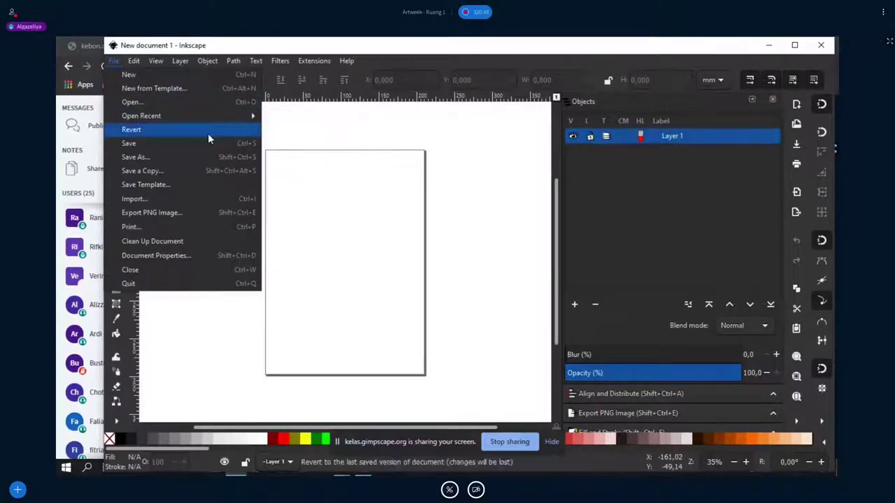
mouse_move(142, 116)
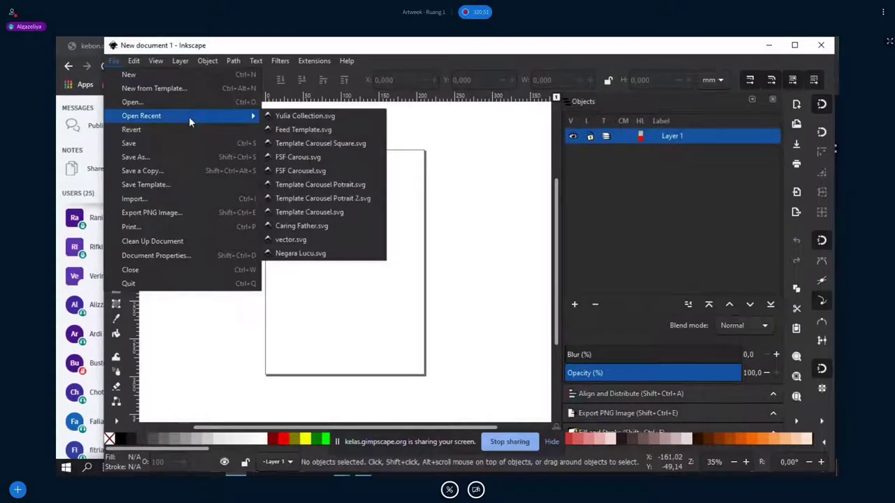
left_click(351, 185)
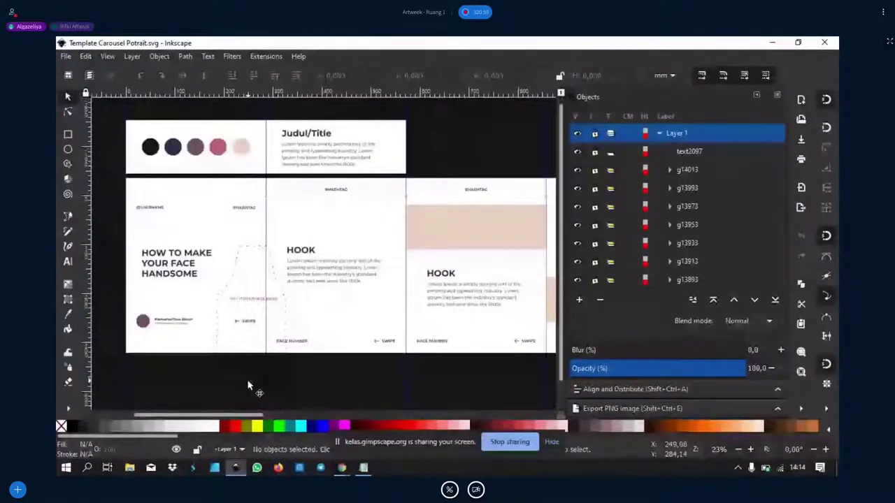
left_click_drag(231, 415, 498, 401)
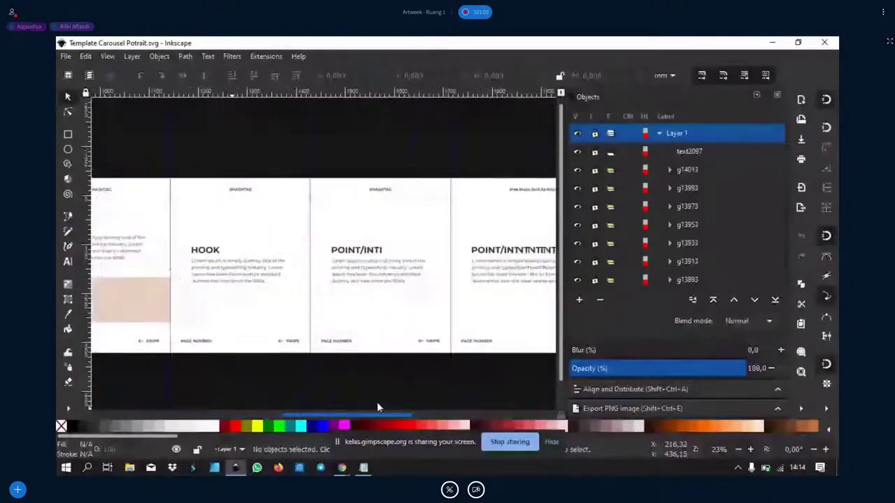
left_click_drag(498, 401, 190, 404)
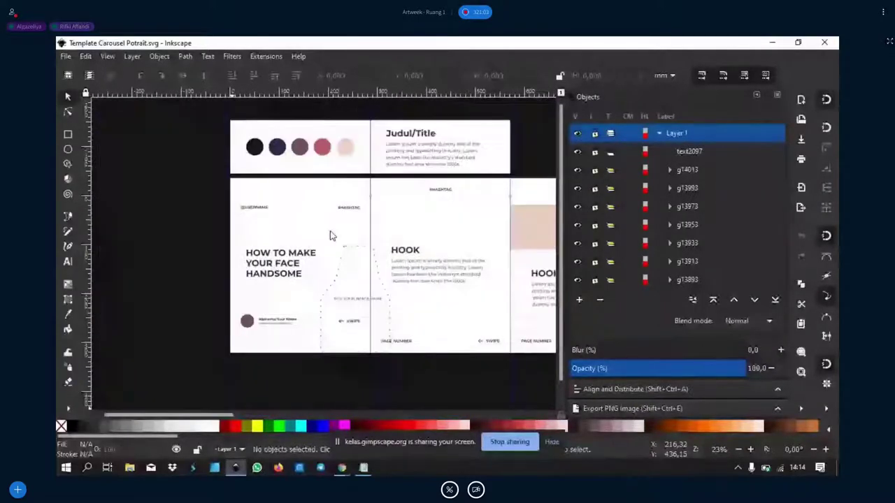
left_click(68, 111)
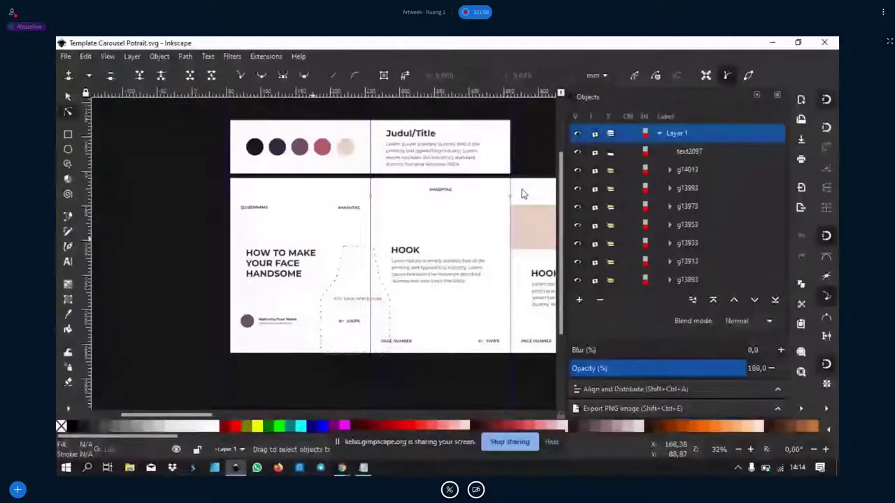
key("plus")
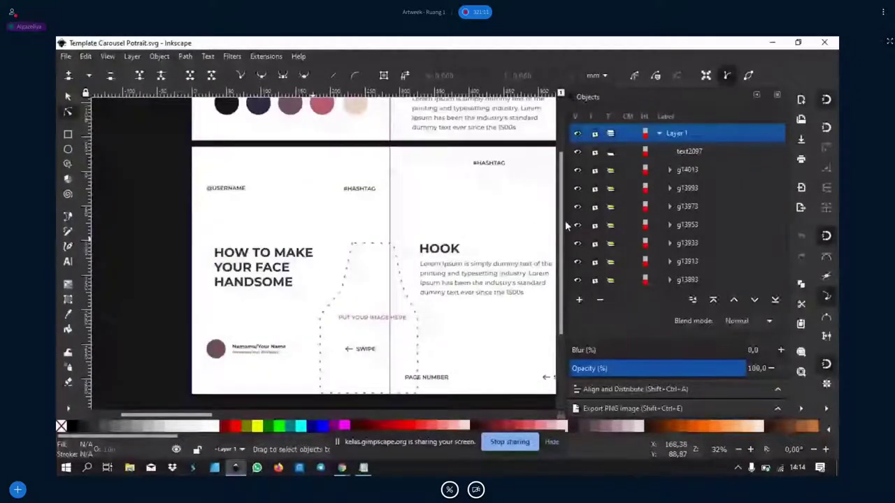
scroll(558, 203, "up", 1)
scroll(558, 202, "down", 1)
scroll(559, 195, "up", 2)
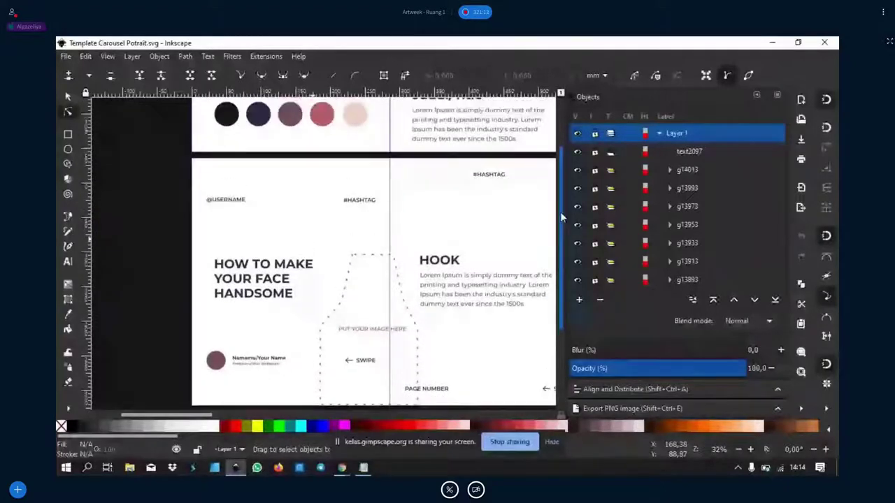
mouse_move(561, 190)
left_mouse_down()
mouse_move(557, 222)
mouse_move(555, 200)
left_mouse_up()
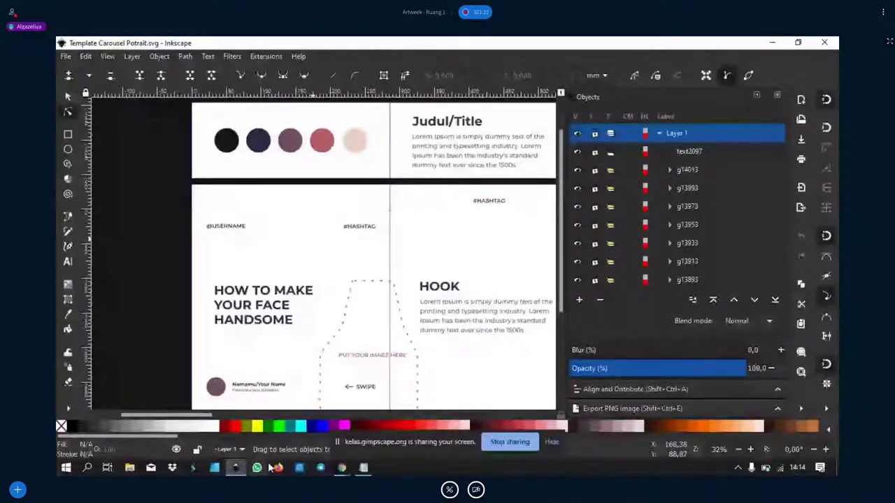
scroll(564, 175, "down", 1)
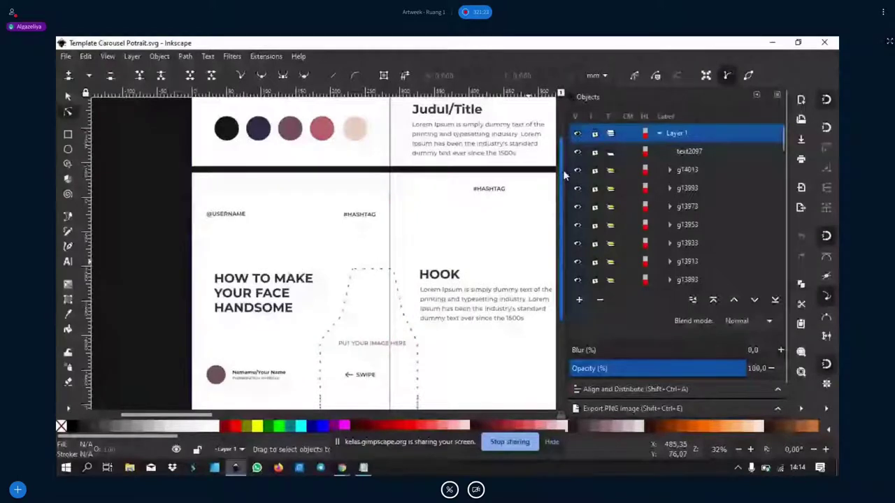
scroll(563, 175, "down", 2)
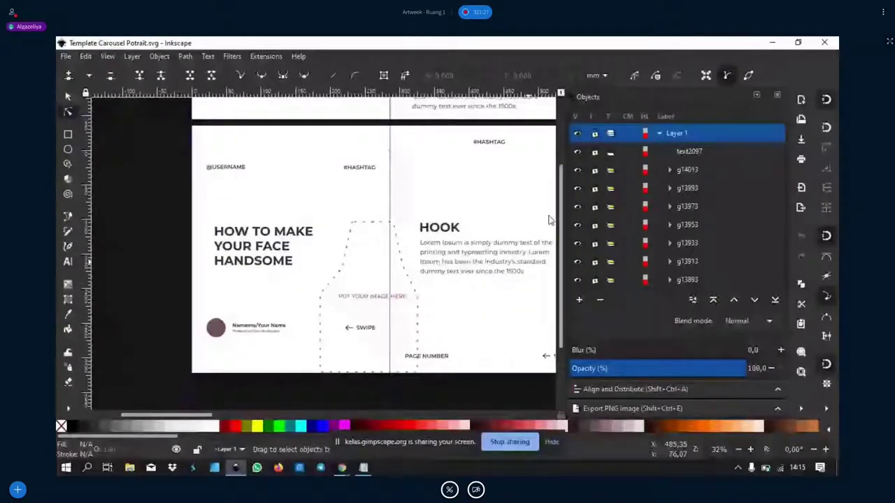
mouse_move(559, 213)
left_mouse_down()
mouse_move(567, 191)
mouse_move(559, 204)
left_mouse_up()
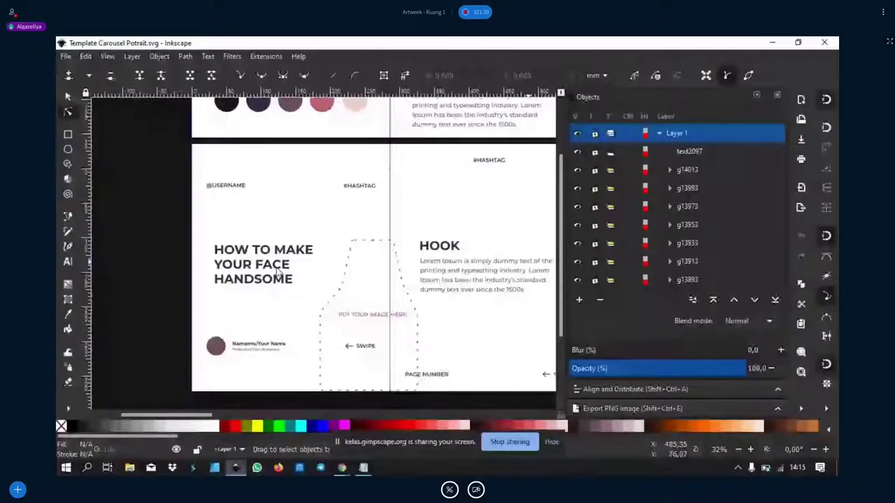
mouse_move(168, 422)
left_mouse_down()
mouse_move(236, 424)
mouse_move(173, 435)
left_mouse_up()
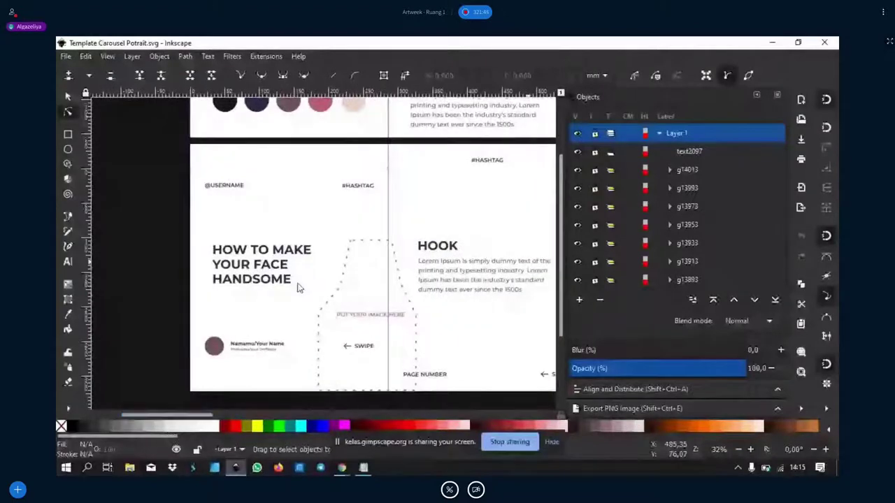
left_click(303, 212)
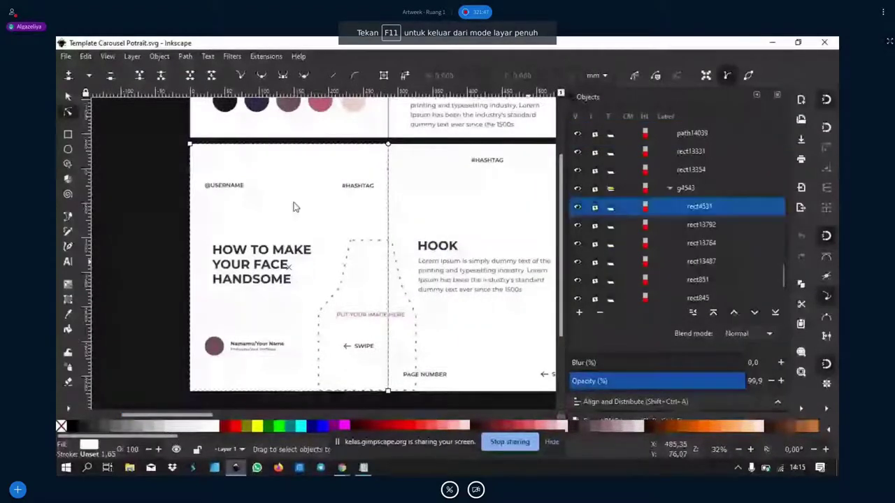
Zoom out and scroll right to view all the carousel template pages.
left_click(67, 97)
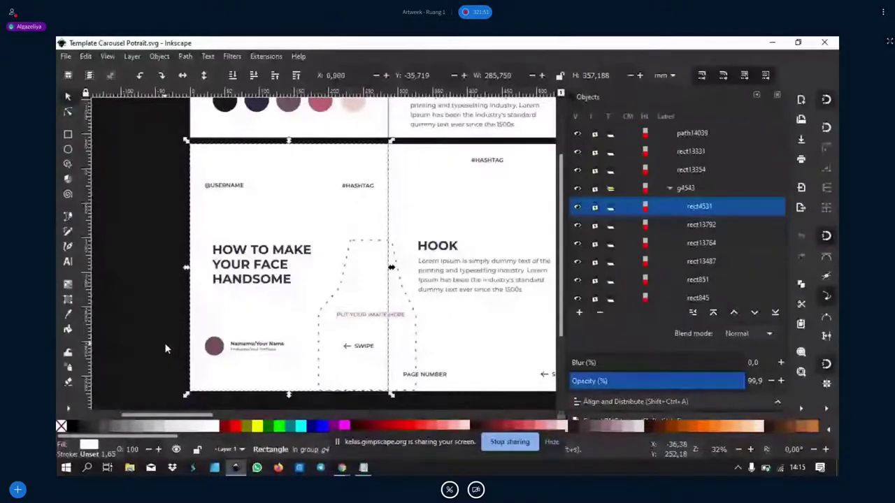
left_click(179, 353)
key("minus")
key("minus")
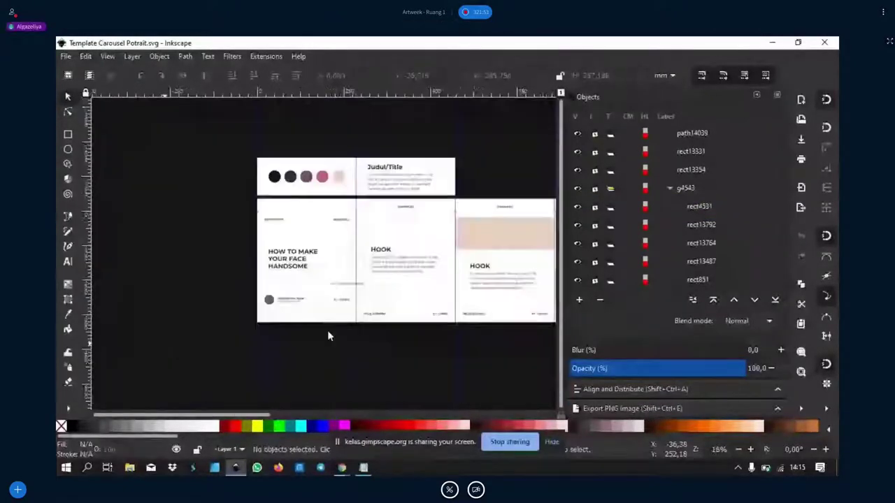
key("minus")
scroll(273, 414, "right", 3)
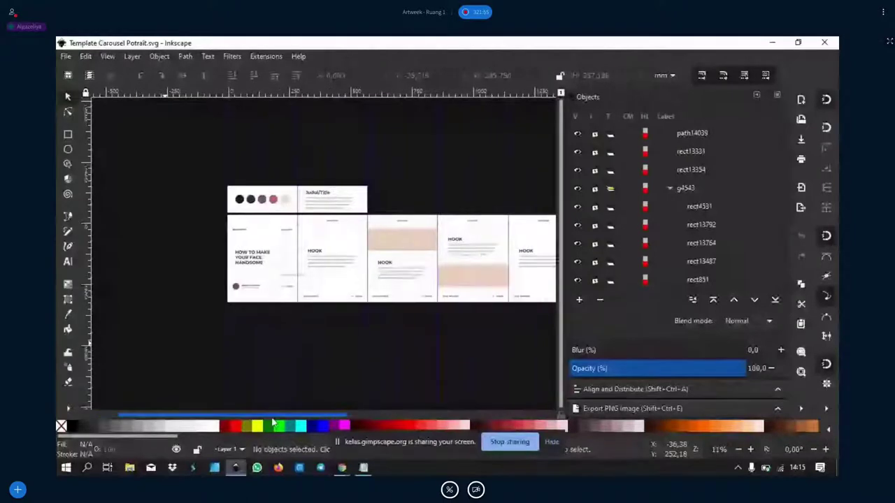
scroll(380, 412, "right", 3)
scroll(379, 412, "right", 3)
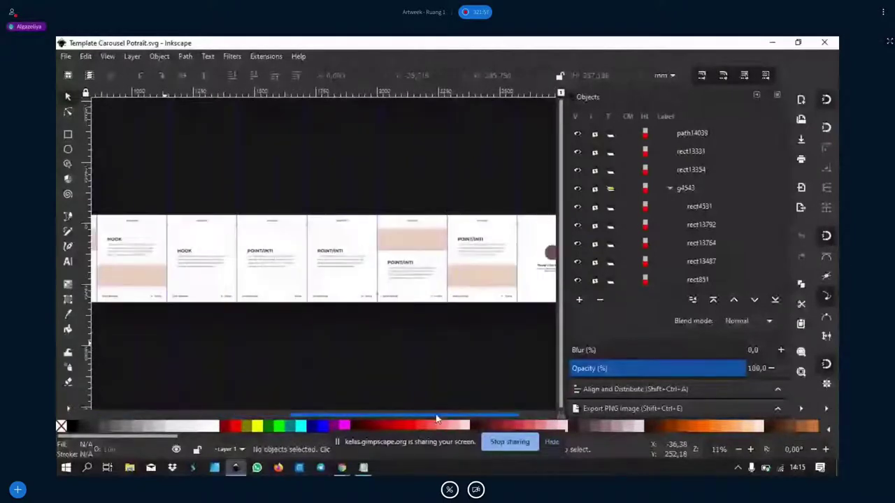
Dismiss the tray menu and create a new blank document with File > New.
right_click(737, 448)
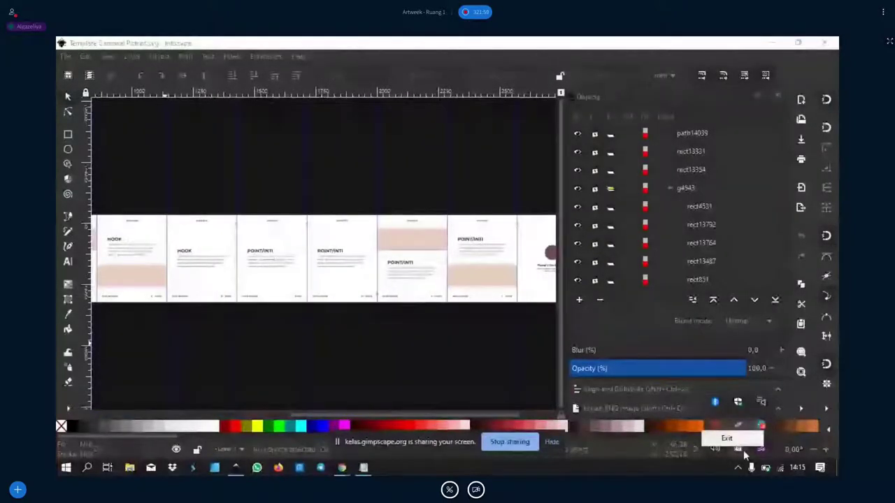
left_click(479, 265)
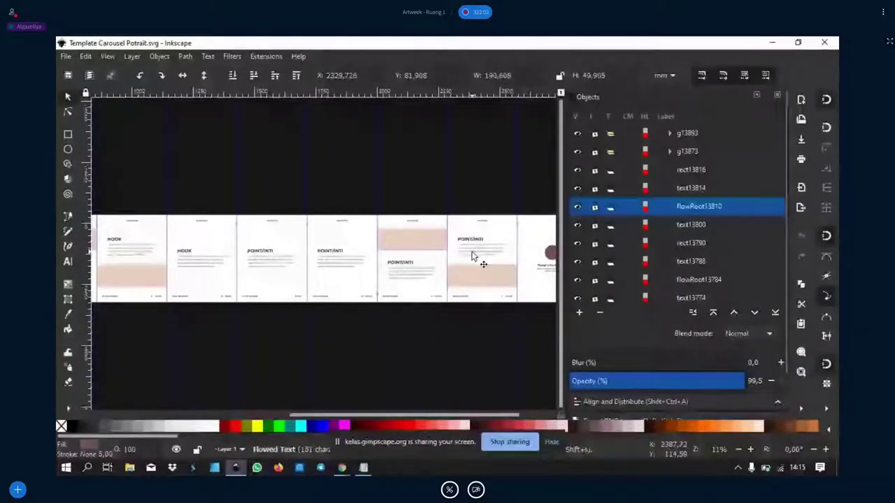
left_click(482, 296)
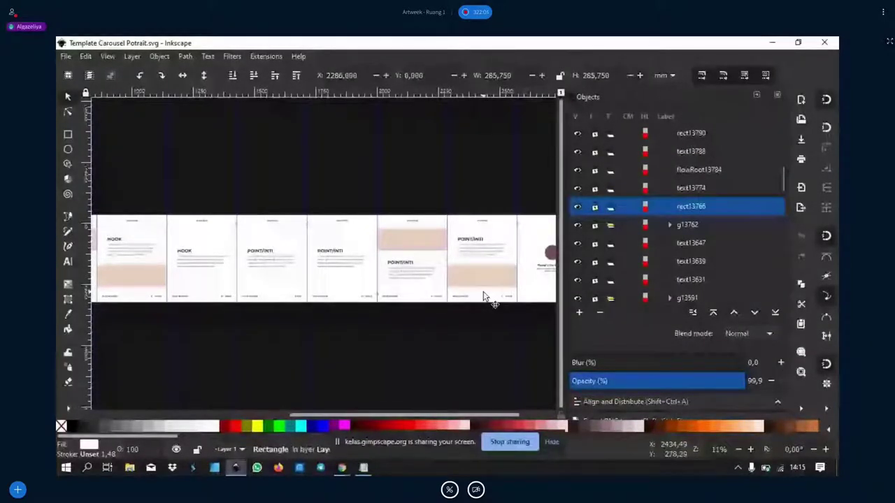
scroll(501, 393, "up", 2)
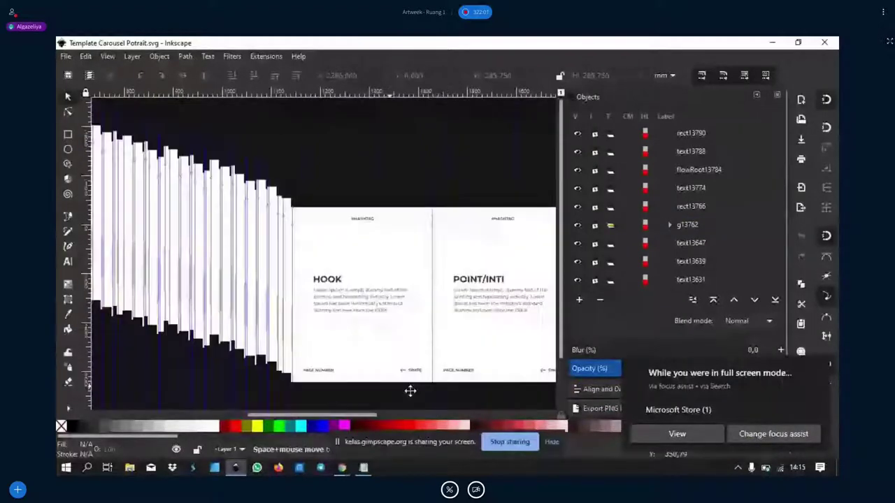
scroll(168, 194, "up", 2)
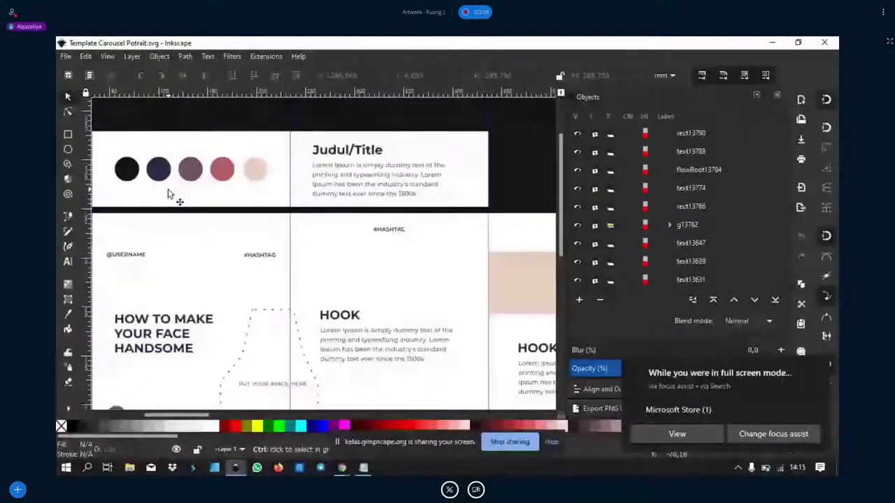
scroll(154, 140, "down", 3)
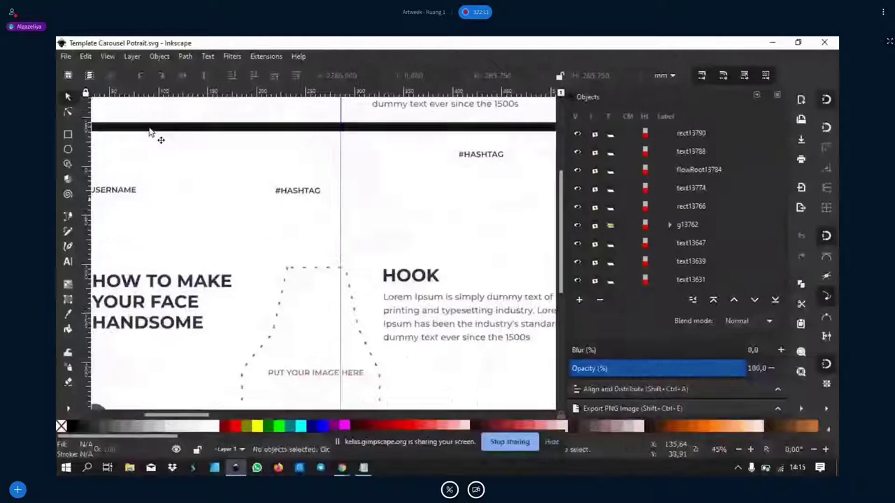
left_click(65, 56)
left_click(81, 70)
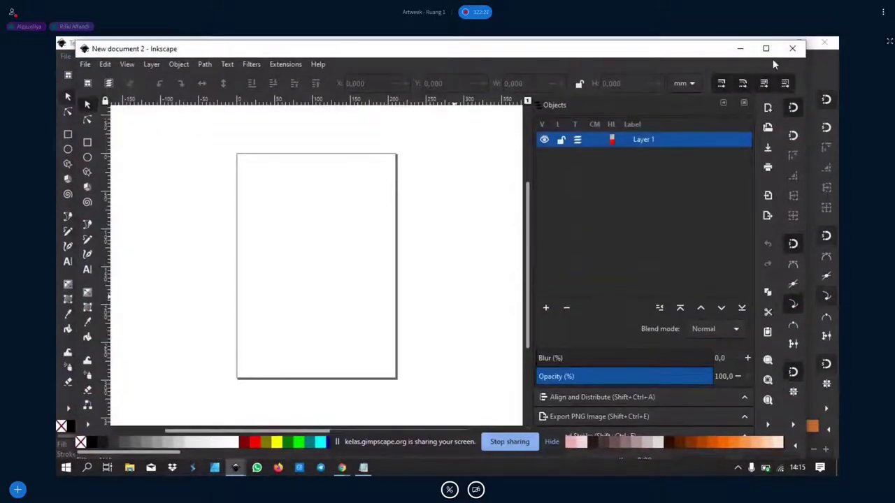
Set New document 2's background colour to black (CMYK K 100) in Document Properties.
left_click(766, 46)
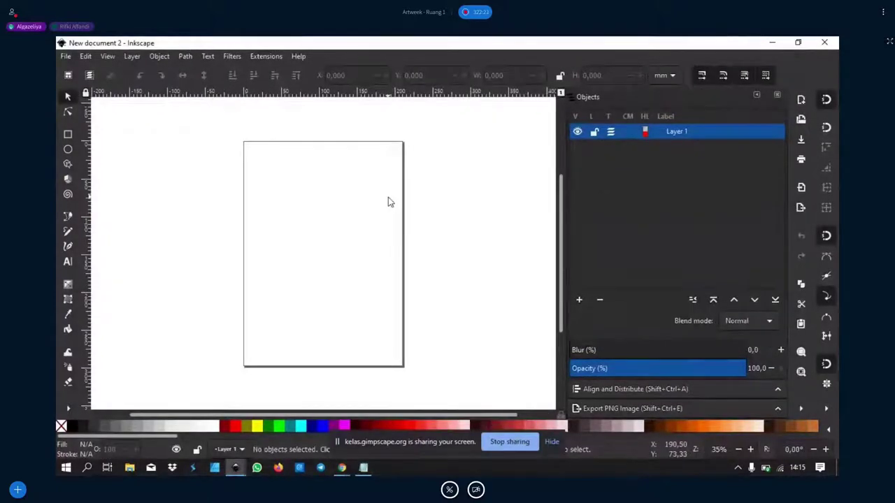
key("ctrl+shift+d")
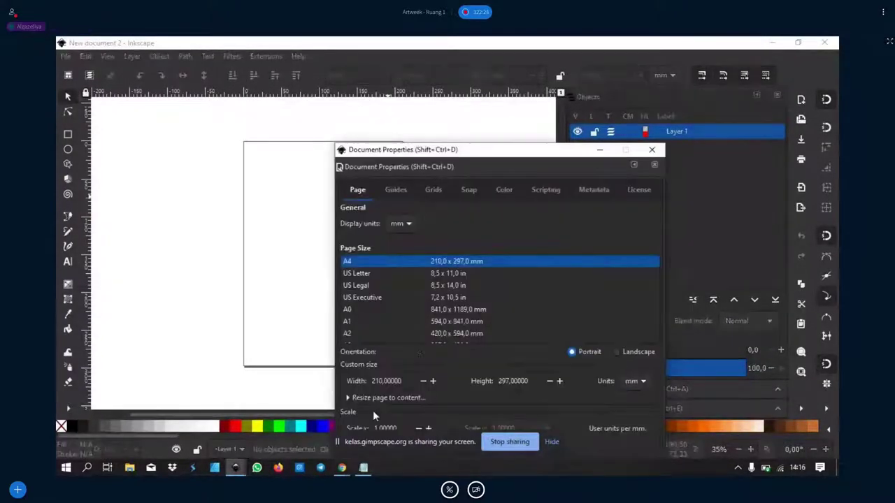
left_click_drag(432, 152, 489, 86)
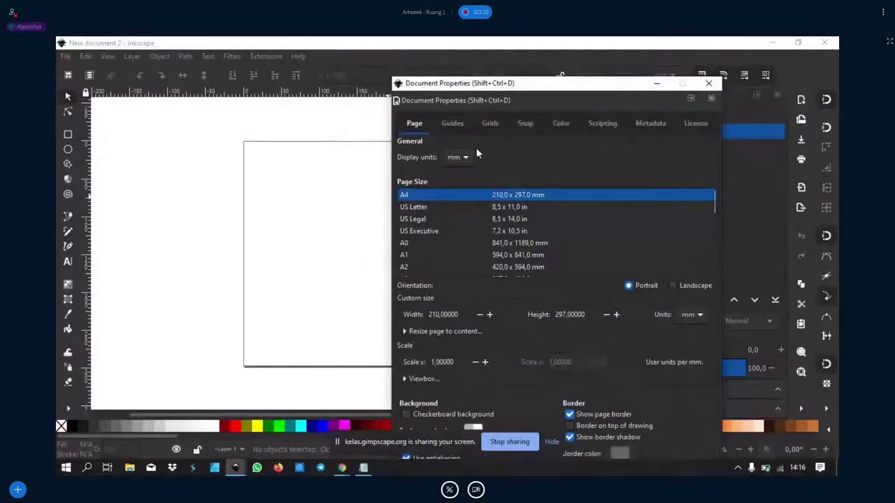
left_click(473, 429)
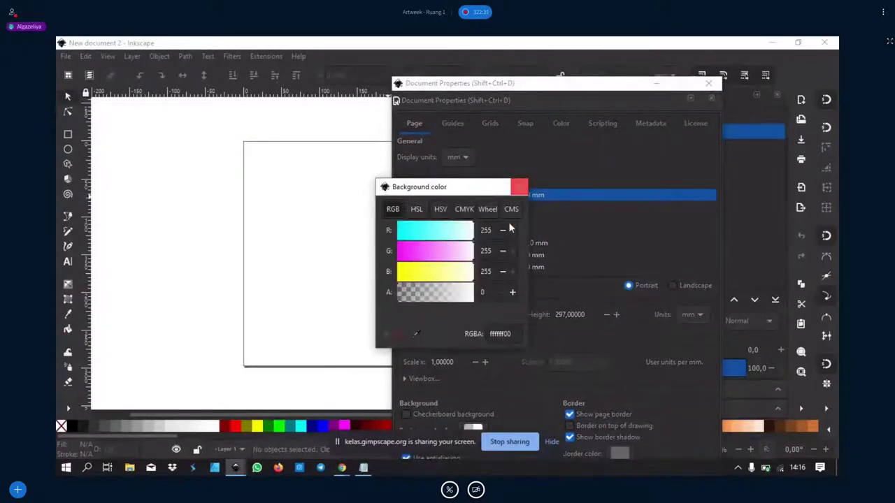
left_click(464, 209)
left_click_drag(471, 291, 505, 294)
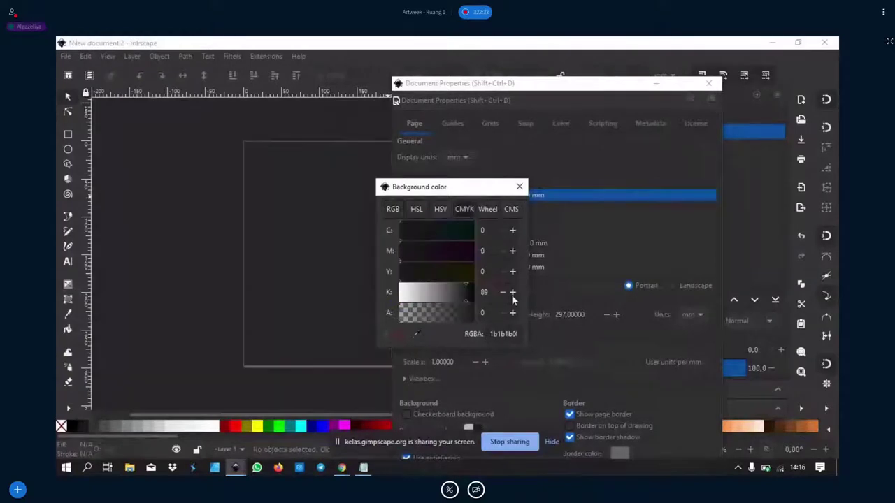
left_click(519, 187)
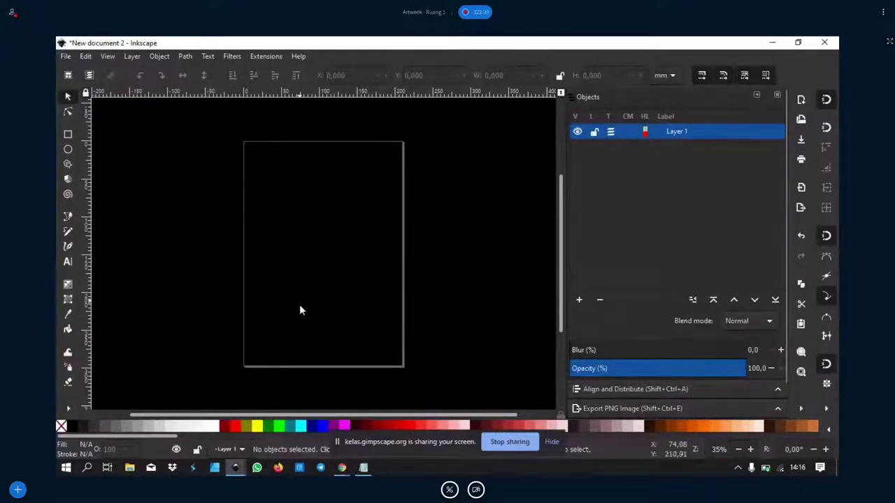
Draw a blue rectangle and size it to 1080 × 1350 px.
left_click(68, 134)
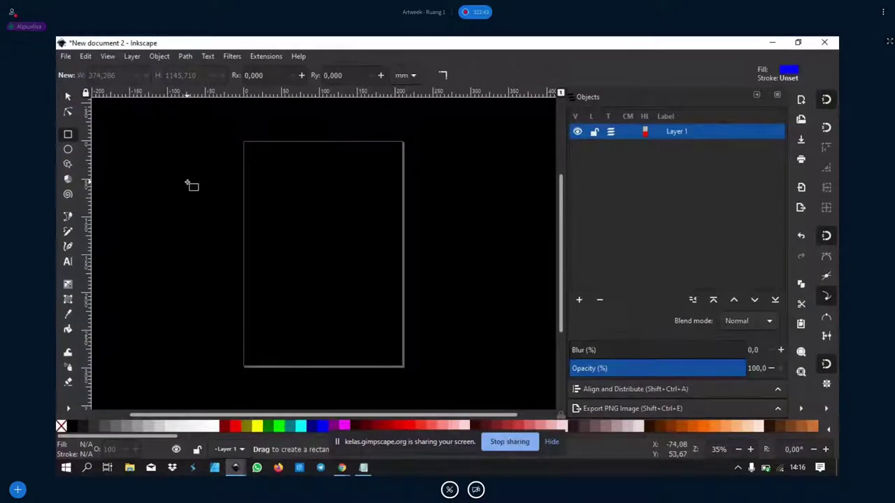
left_click_drag(181, 179, 314, 347)
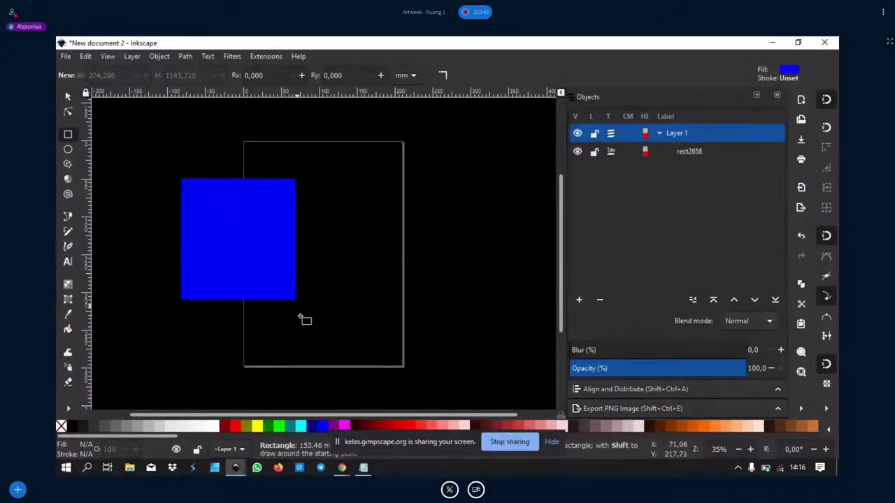
key("s")
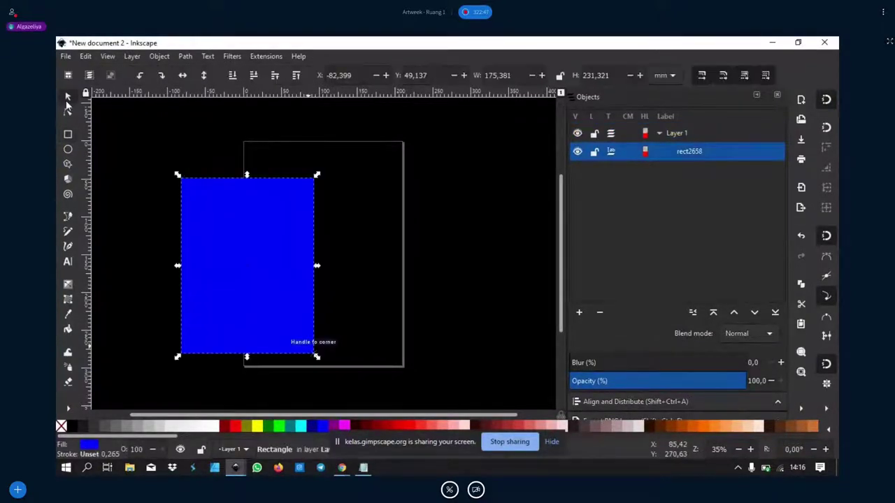
left_click(664, 75)
left_click(661, 130)
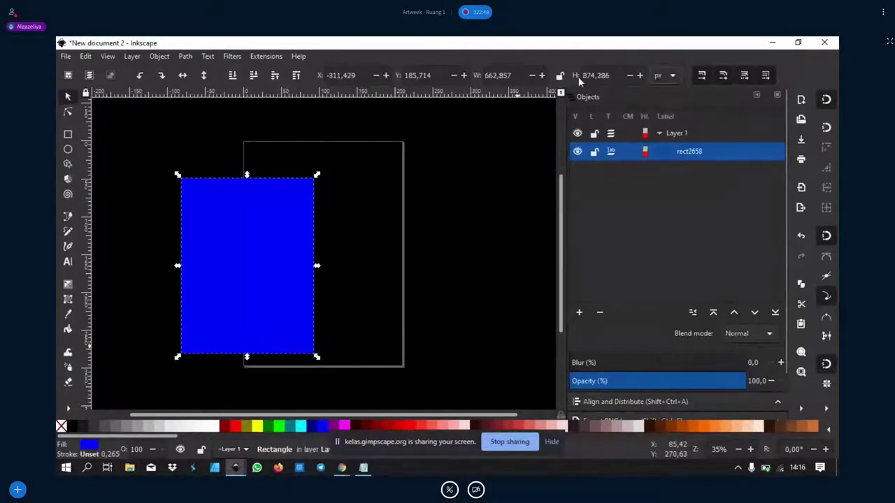
type("108")
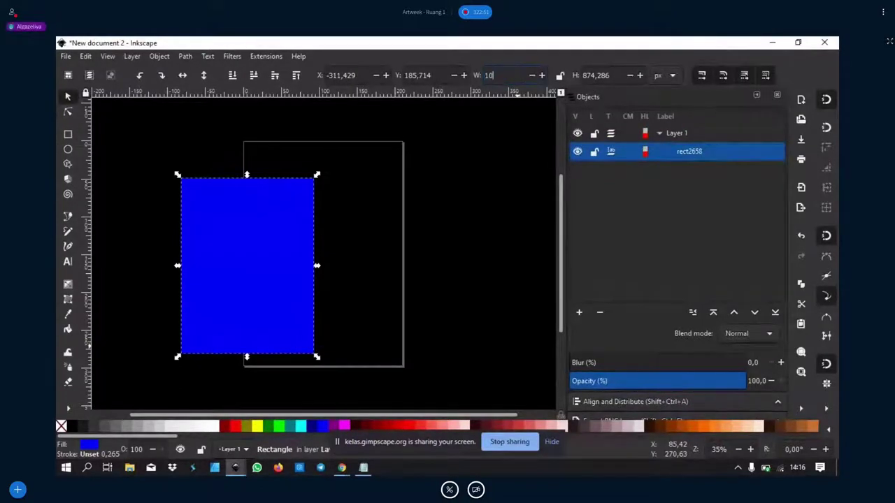
key("Tab")
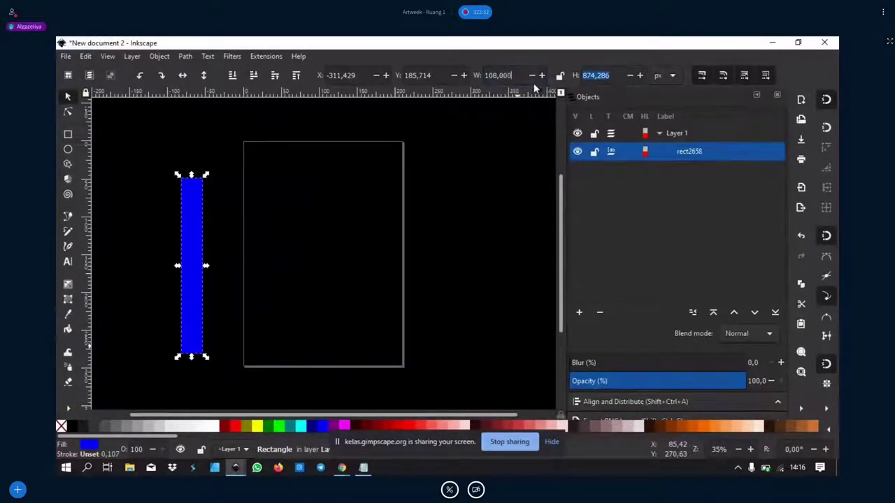
key("shift+Tab")
type("108")
key("Tab")
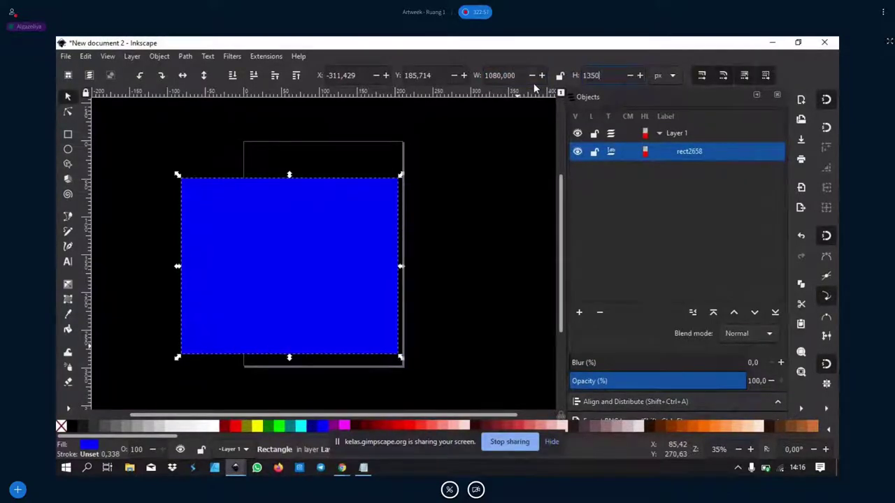
key("Return")
Duplicate the blue rectangle and snap the copy edge to edge beside the original.
scroll(281, 202, "down", 1, "ctrl")
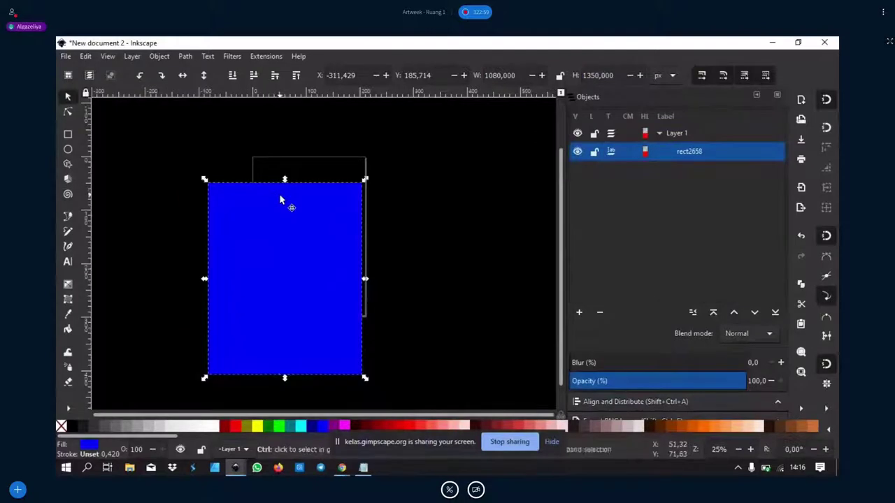
left_click(281, 201)
left_click(384, 252)
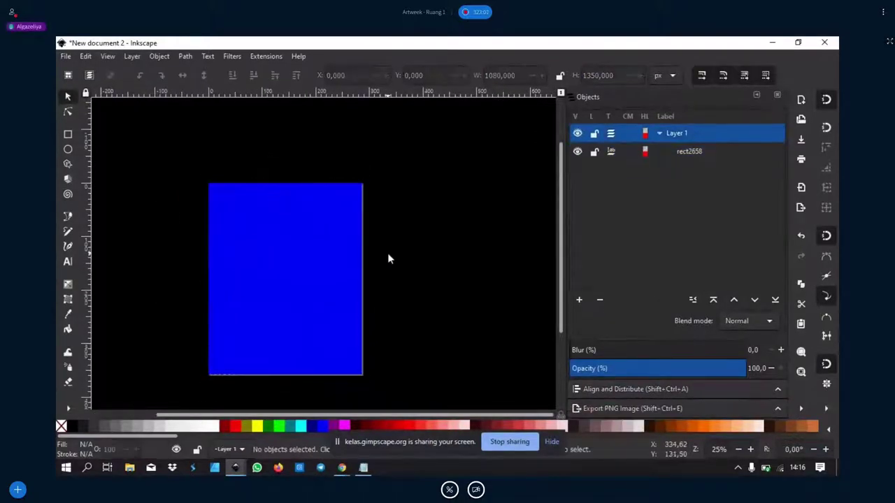
left_click_drag(389, 259, 328, 240)
left_click(195, 256)
scroll(189, 250, "down", 1, "ctrl")
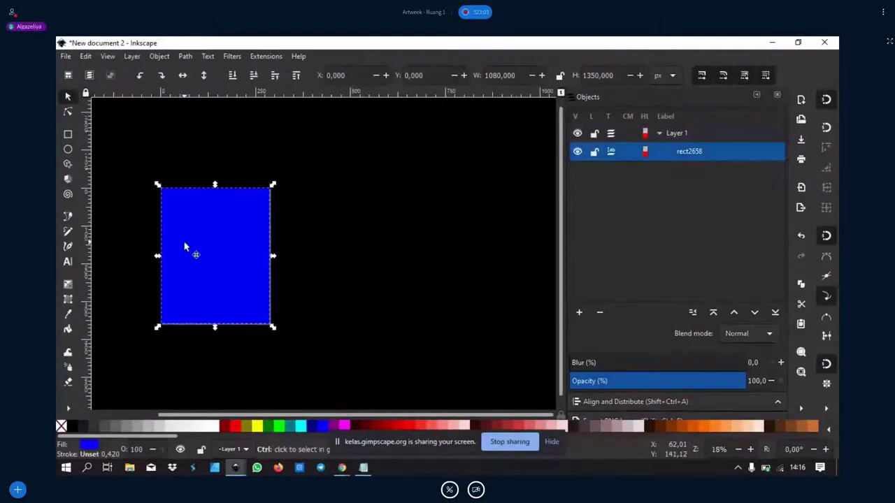
scroll(195, 248, "down", 1, "ctrl")
scroll(207, 251, "down", 1, "ctrl")
scroll(206, 251, "down", 1, "ctrl")
scroll(206, 252, "up", 1, "ctrl")
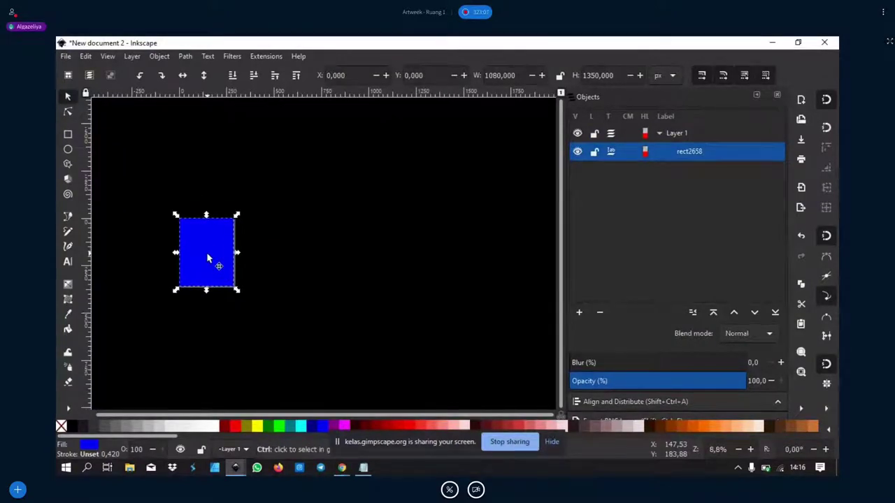
key("ctrl+d")
mouse_move(195, 234)
left_mouse_down()
mouse_move(306, 252)
mouse_move(357, 235)
left_mouse_up()
Keep duplicating the rightmost rectangle to extend the row to five panels.
key("ctrl+d")
key("ctrl+d")
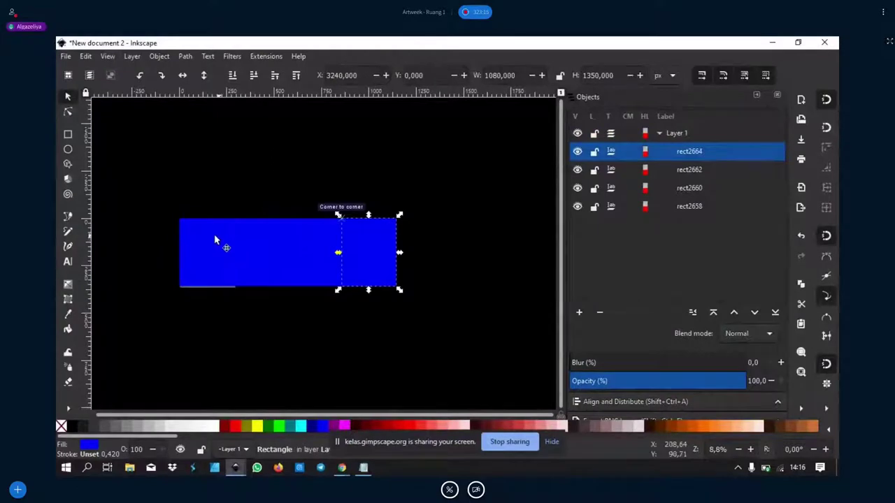
left_click(215, 238)
left_click(318, 247)
left_click(370, 239)
scroll(370, 239, "down", 1, "ctrl")
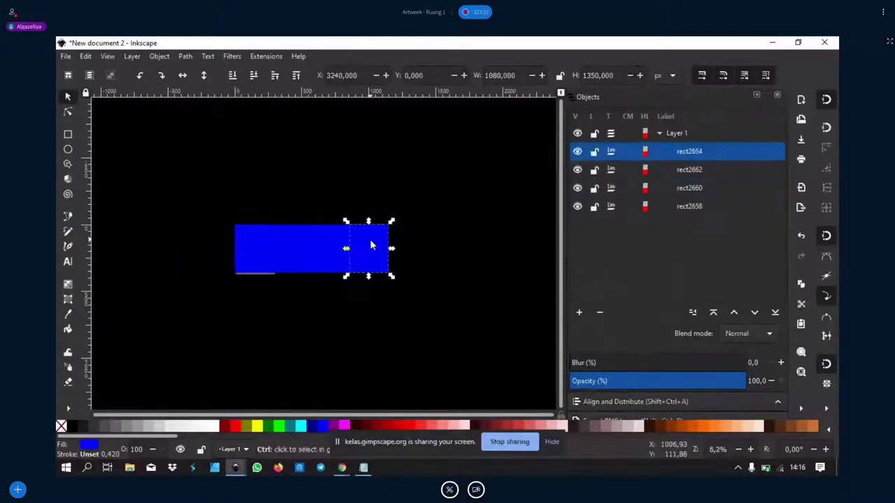
key("ctrl+d")
left_click_drag(369, 239, 411, 245)
Duplicate the five rectangles and move the copies right to make a row of ten.
scroll(305, 266, "right", 5)
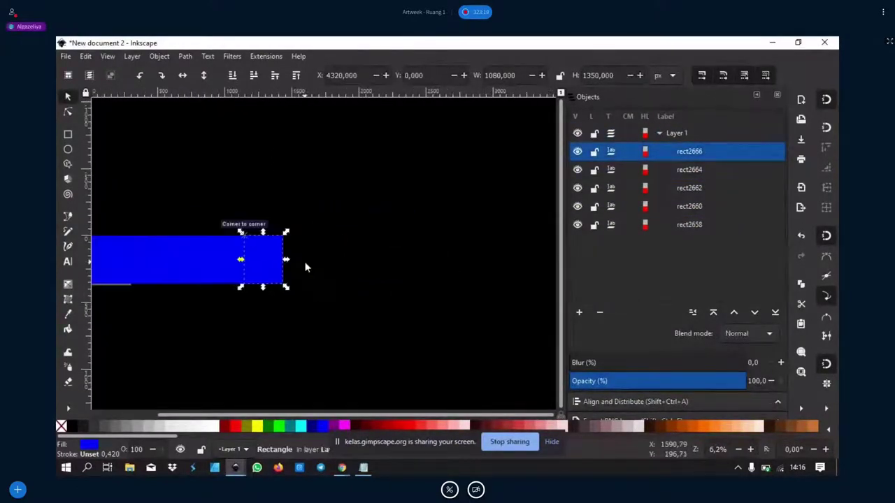
left_click(332, 291)
scroll(331, 291, "down", 1, "ctrl")
left_click_drag(364, 303, 156, 229)
key("ctrl+d")
left_click_drag(195, 277, 334, 278)
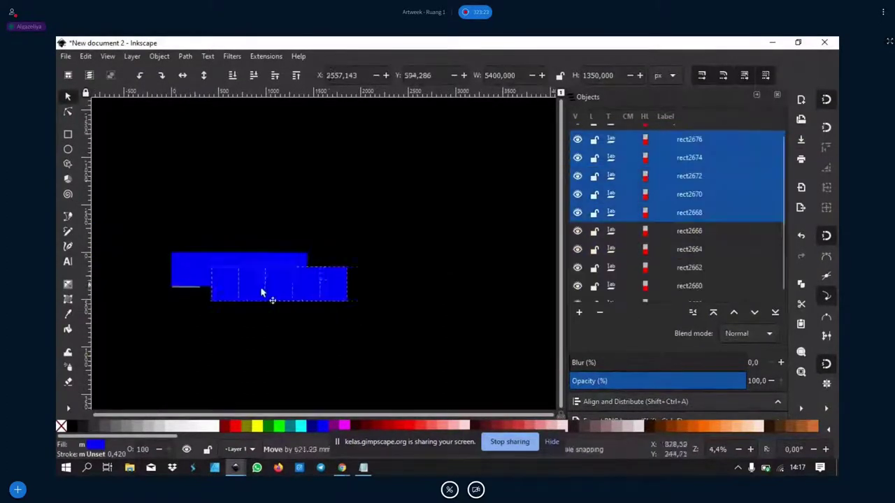
Select all ten rectangles in the 10800 px-wide strip.
left_click(332, 316)
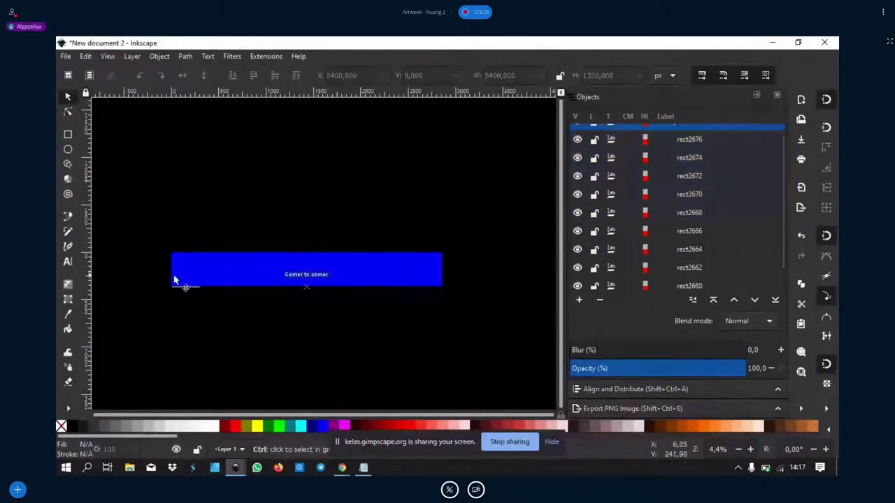
scroll(174, 281, "up", 3, "ctrl")
scroll(212, 241, "up", 1, "ctrl")
scroll(182, 233, "up", 1, "ctrl")
scroll(181, 233, "down", 3, "ctrl")
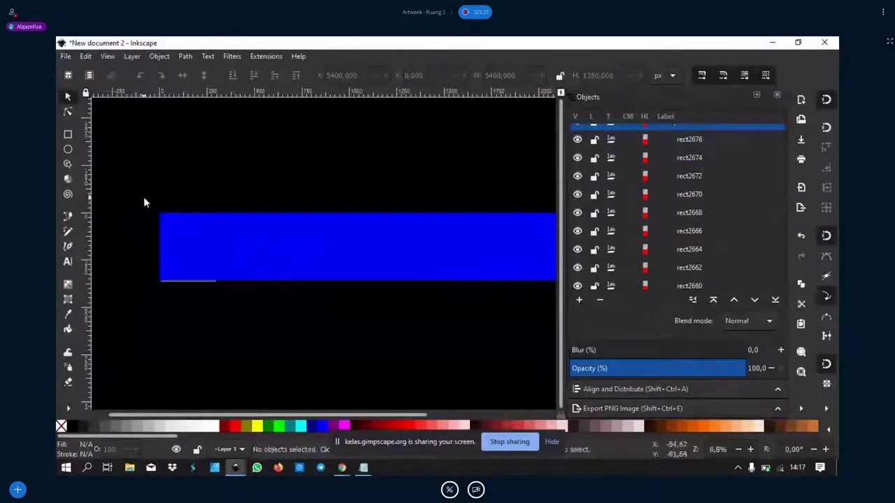
left_click_drag(91, 197, 386, 297)
scroll(298, 332, "down", 2, "ctrl")
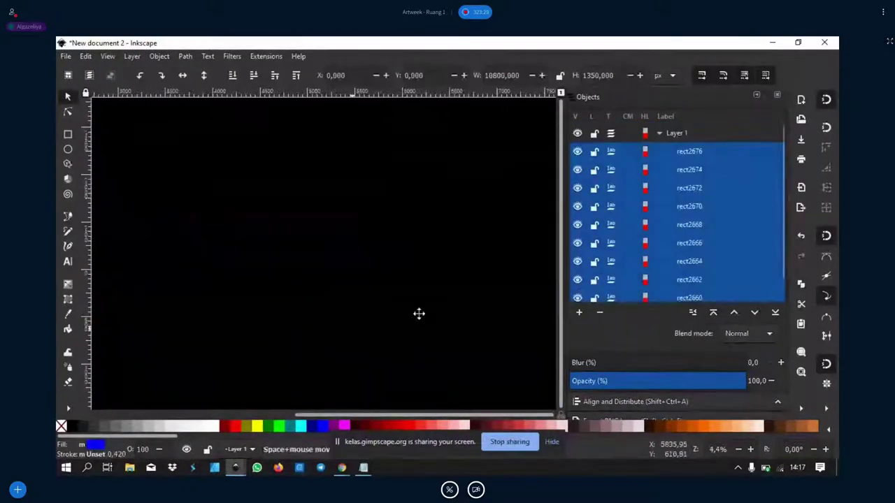
Fill all ten rectangles with white and zoom in on the strip.
left_click(210, 425)
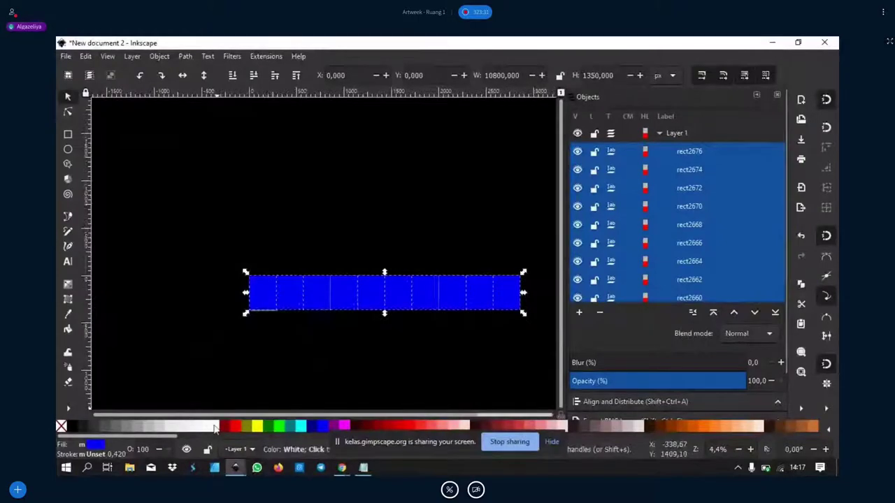
left_click(347, 314)
scroll(308, 307, "up", 1, "ctrl")
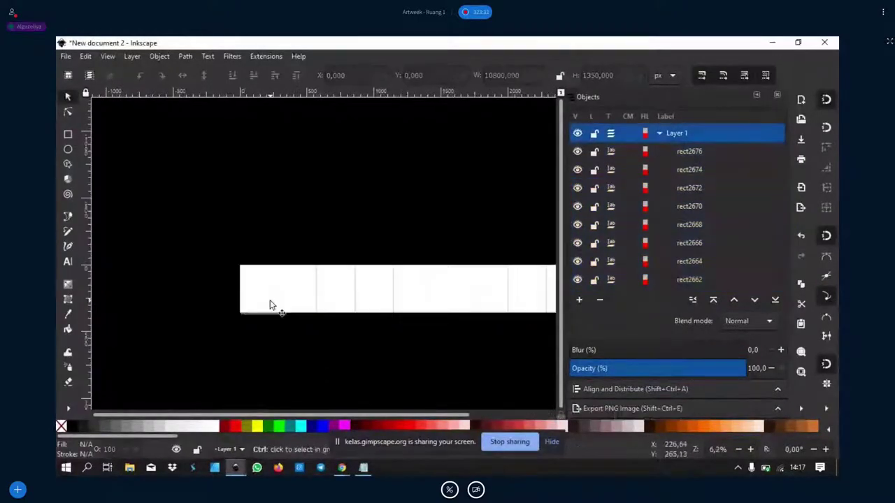
scroll(334, 305, "up", 1, "ctrl")
scroll(330, 298, "up", 2, "ctrl")
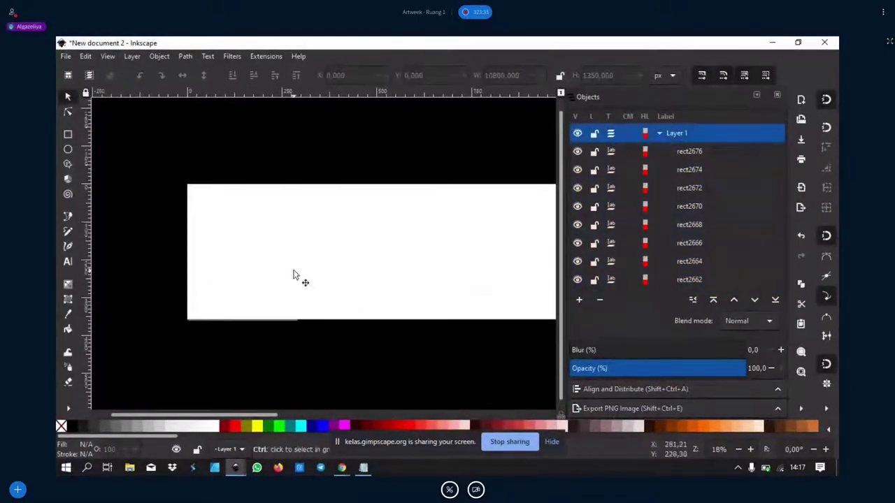
scroll(293, 275, "up", 1, "ctrl")
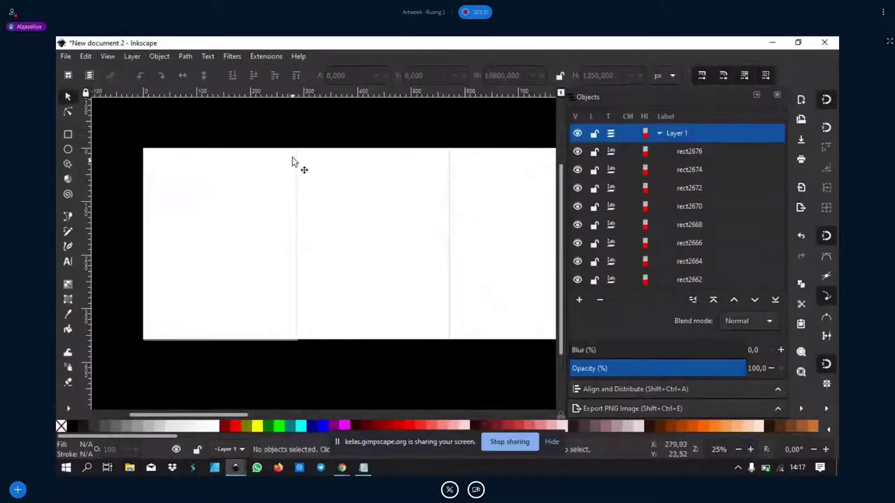
scroll(180, 199, "up", 2)
scroll(196, 197, "down", 1)
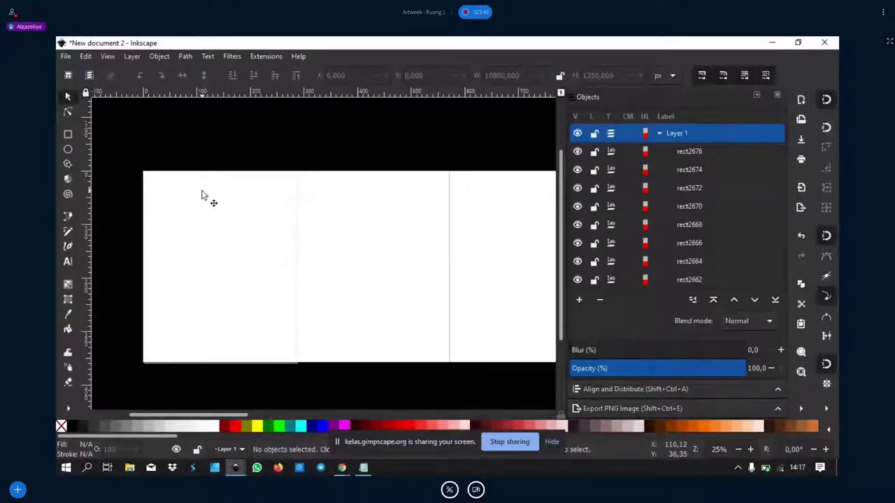
Hide the rulers with Ctrl+R and then show them again.
key("ctrl")
key("ctrl+r")
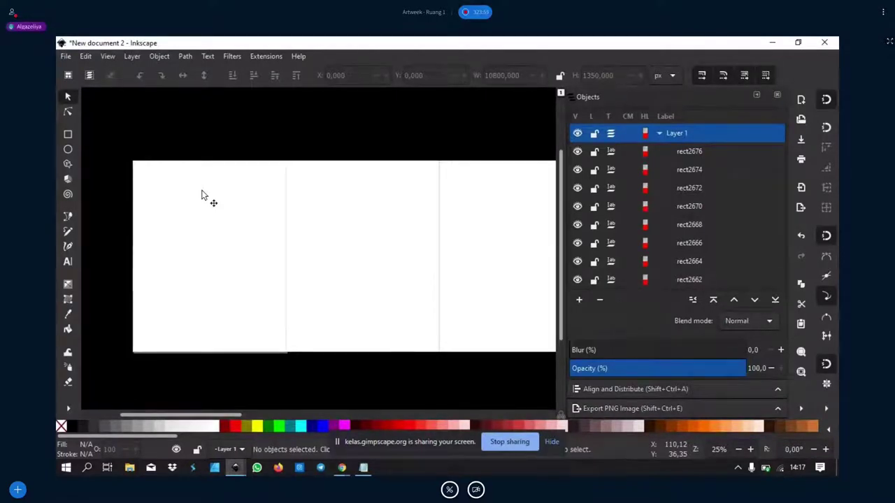
key("ctrl+r")
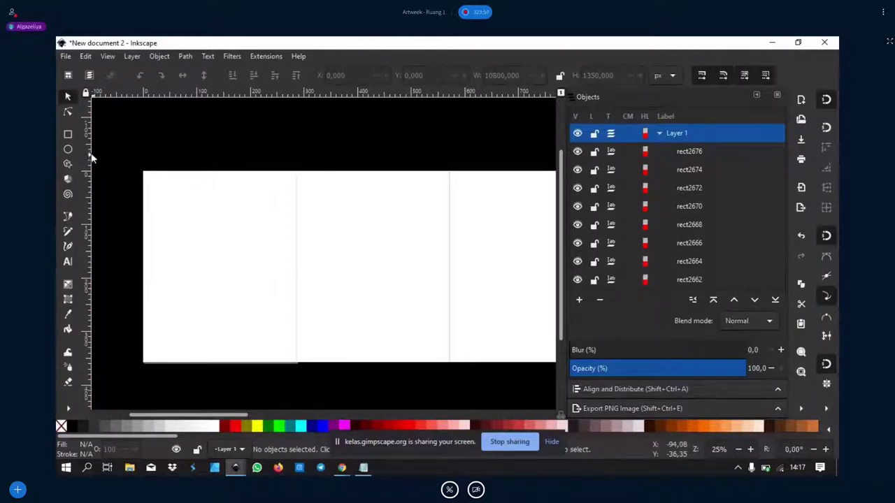
Drag vertical guides onto the first panel boundaries, undoing an accidental green fill.
mouse_move(93, 158)
left_mouse_down()
mouse_move(279, 186)
mouse_move(296, 181)
left_mouse_up()
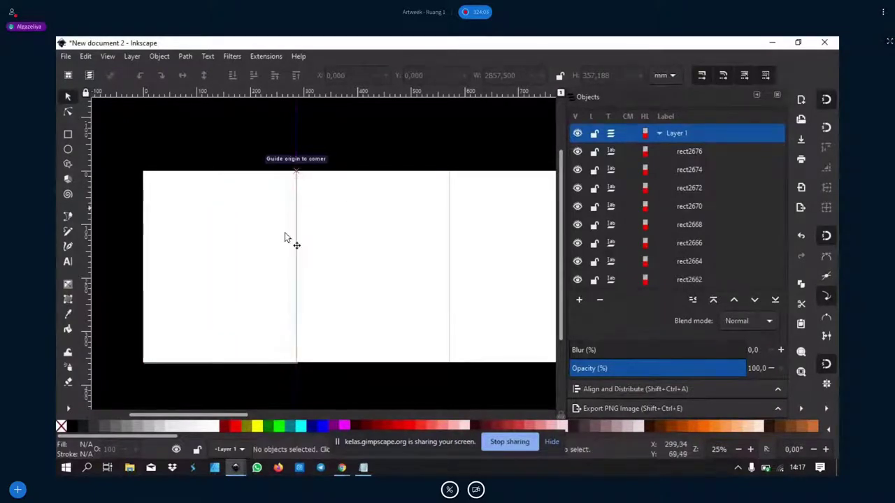
left_click_drag(89, 232, 446, 171)
left_click(446, 174)
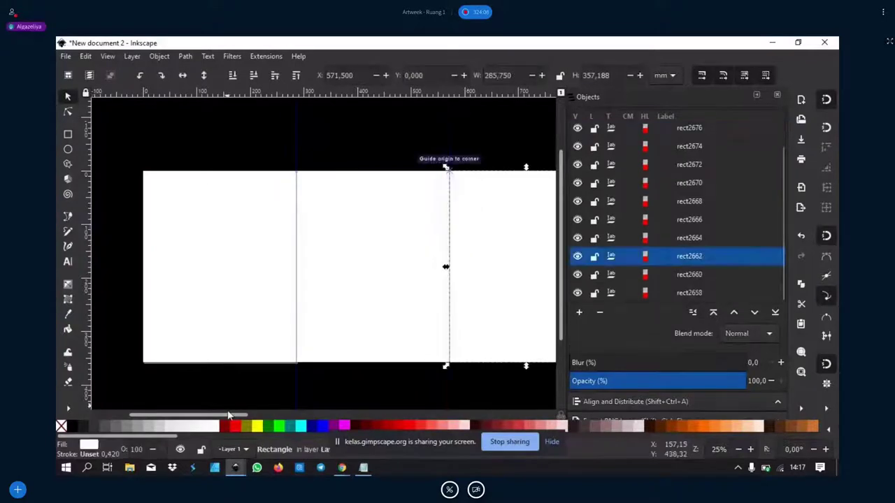
left_click_drag(229, 399, 301, 397)
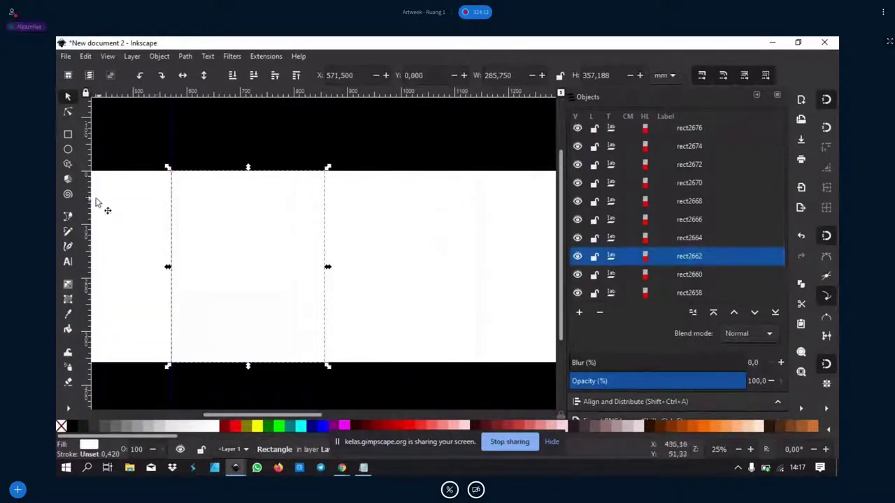
mouse_move(89, 196)
left_mouse_down()
mouse_move(142, 203)
mouse_move(318, 180)
left_mouse_up()
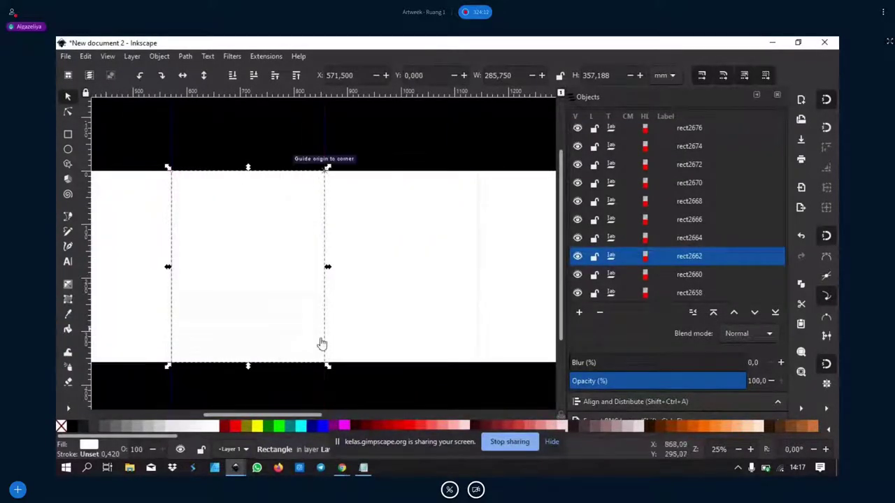
left_click(278, 426)
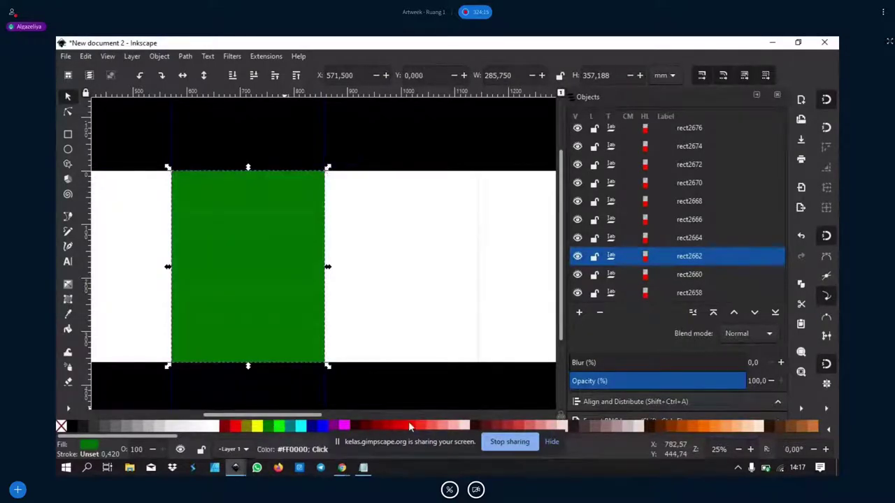
key("ctrl+z")
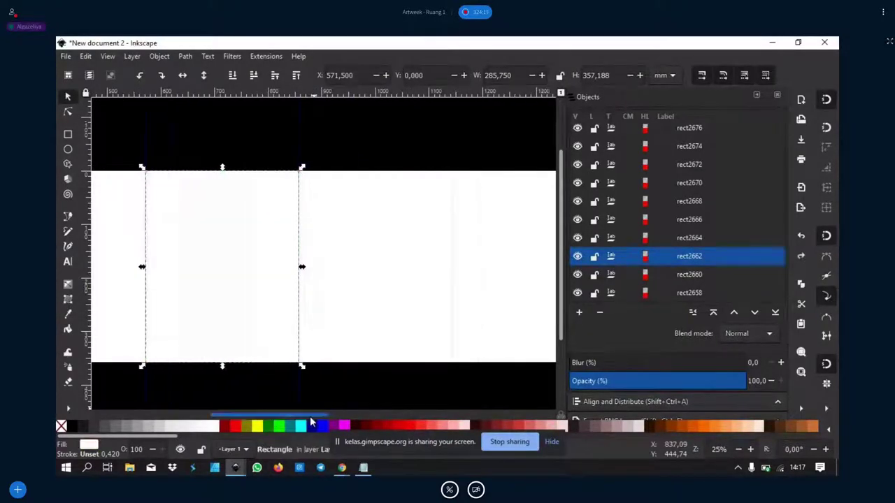
scroll(200, 272, "right", 5)
scroll(259, 256, "down", 2)
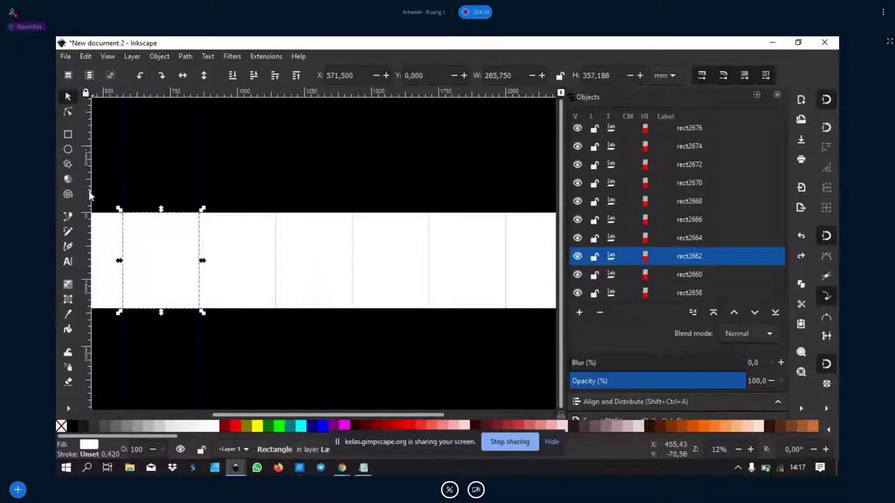
Place guides on the remaining panel boundaries, discarding a misplaced one, and zoom into the first panel.
left_click_drag(89, 195, 276, 212)
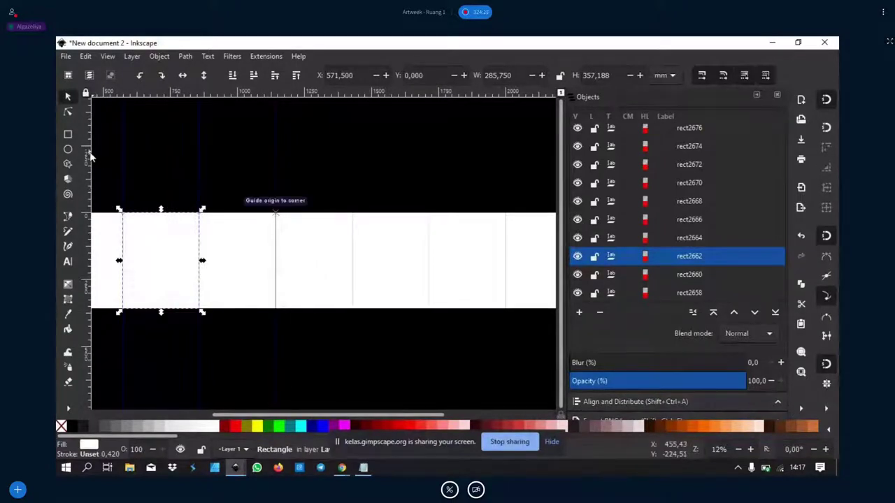
left_click_drag(90, 157, 350, 220)
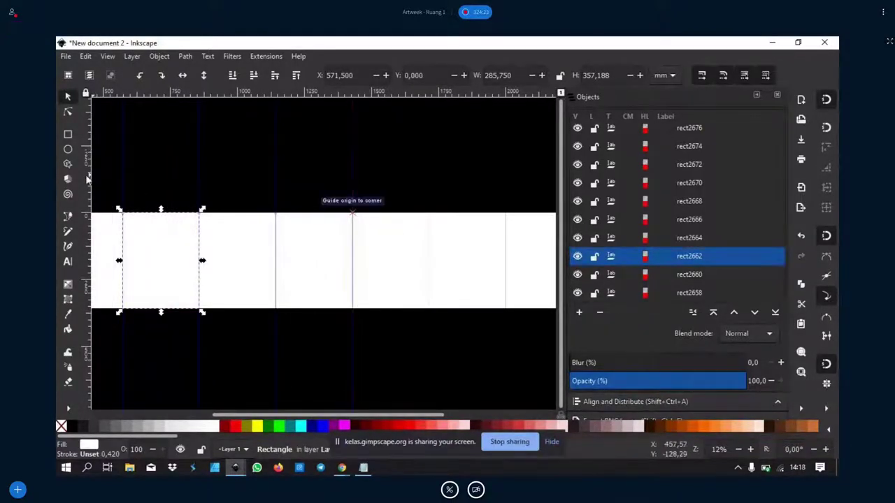
left_click_drag(390, 248, 428, 241)
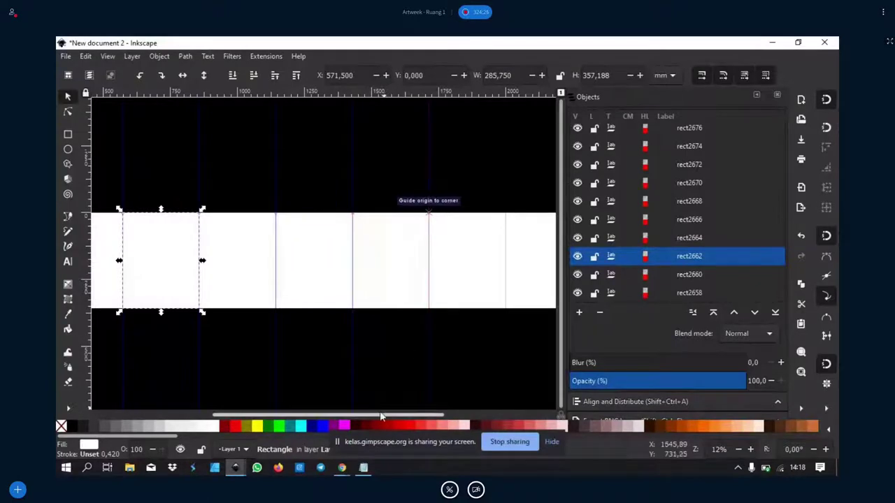
left_click_drag(384, 416, 492, 415)
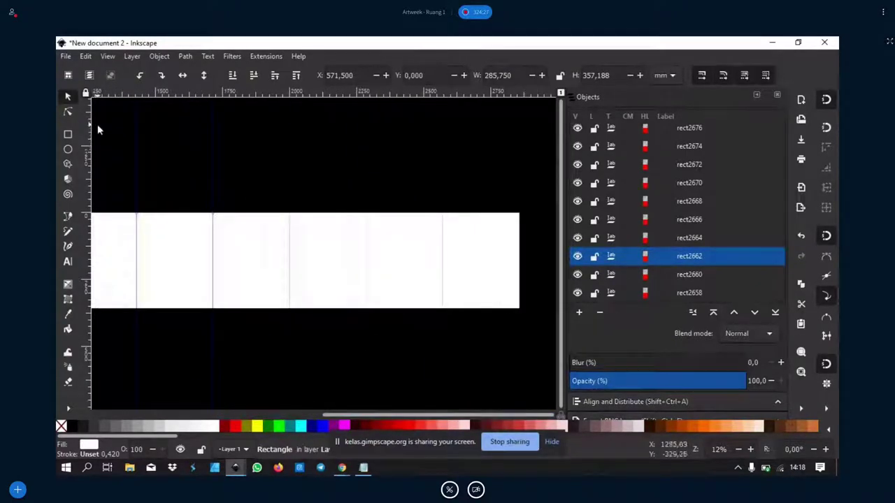
left_click_drag(90, 151, 94, 201)
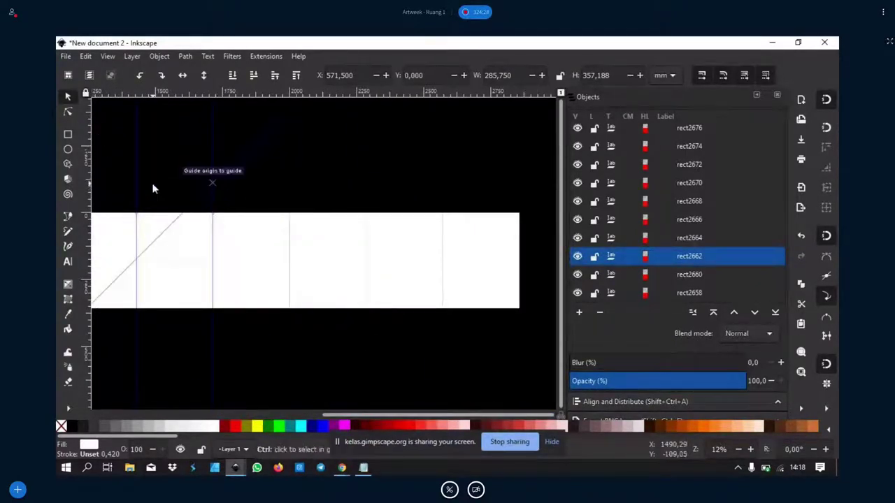
left_click_drag(241, 227, 286, 213)
left_click_drag(97, 182, 141, 186)
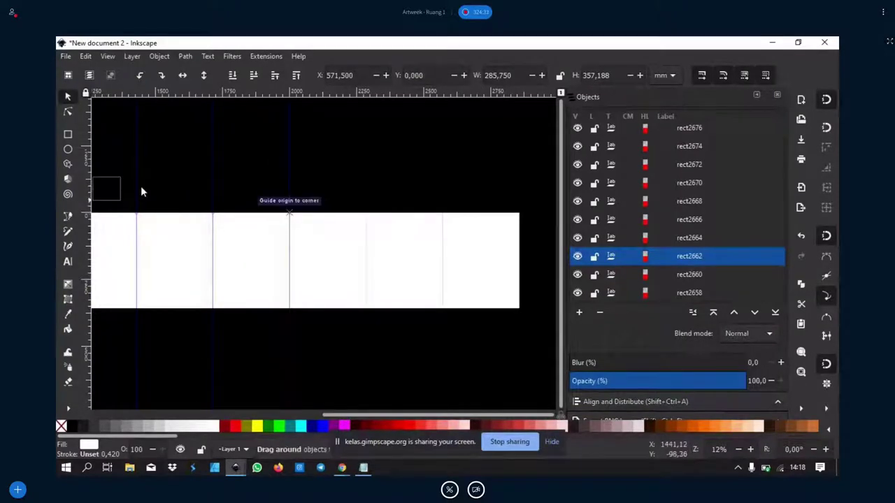
left_click_drag(87, 179, 361, 226)
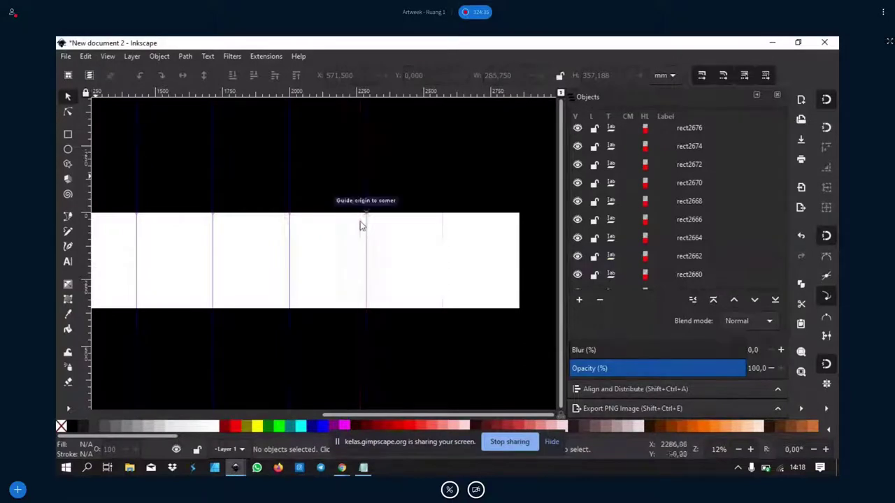
left_click_drag(88, 189, 451, 234)
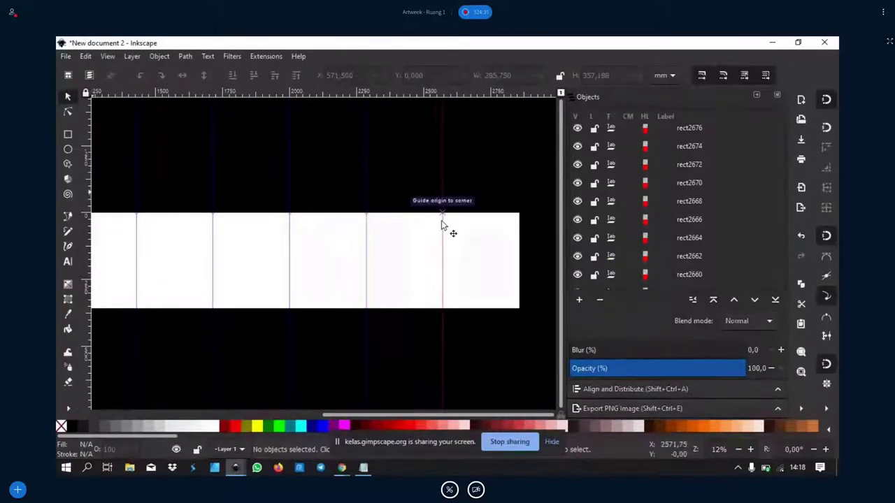
mouse_move(437, 415)
left_mouse_down()
mouse_move(238, 431)
mouse_move(395, 432)
mouse_move(262, 432)
left_mouse_up()
scroll(179, 259, "up", 2)
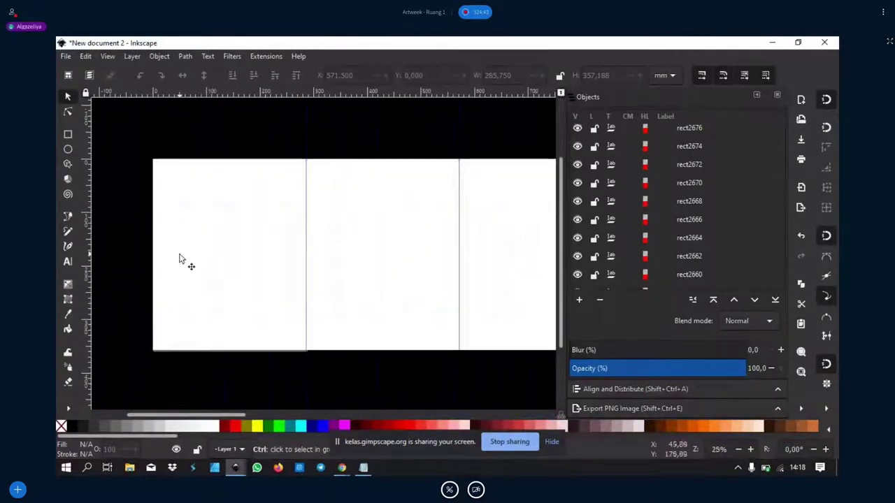
scroll(183, 256, "up", 1)
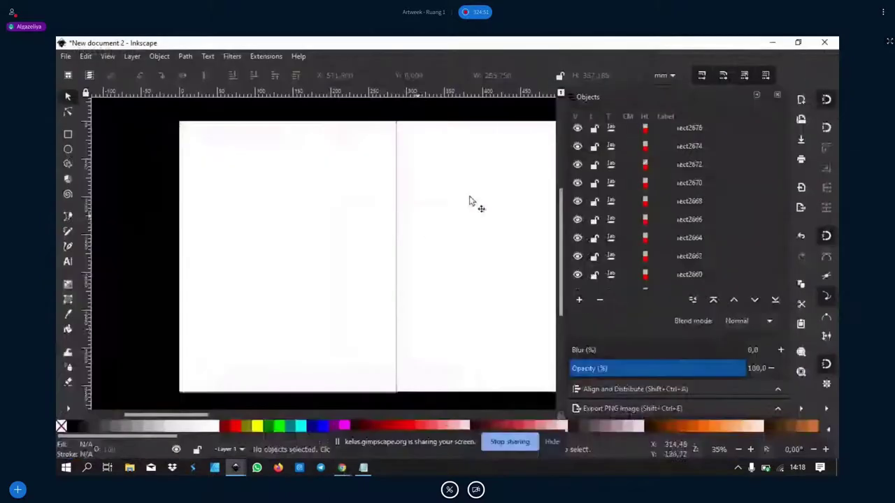
mouse_move(341, 468)
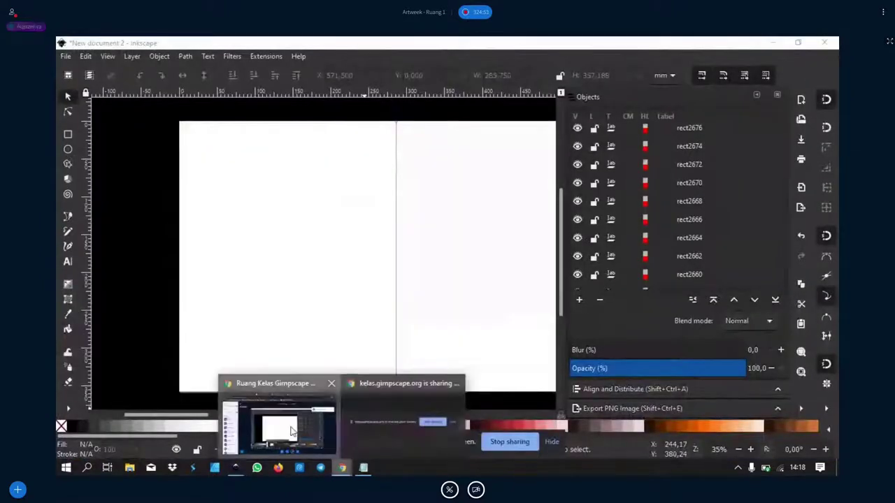
In Chrome's Instagram tab, view the Free Software post from the profile grid.
left_click(280, 420)
left_click(437, 46)
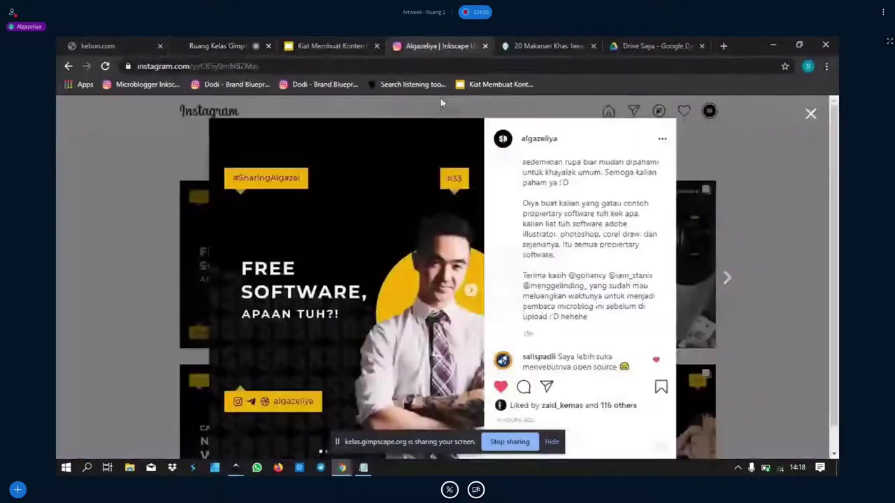
left_click(797, 149)
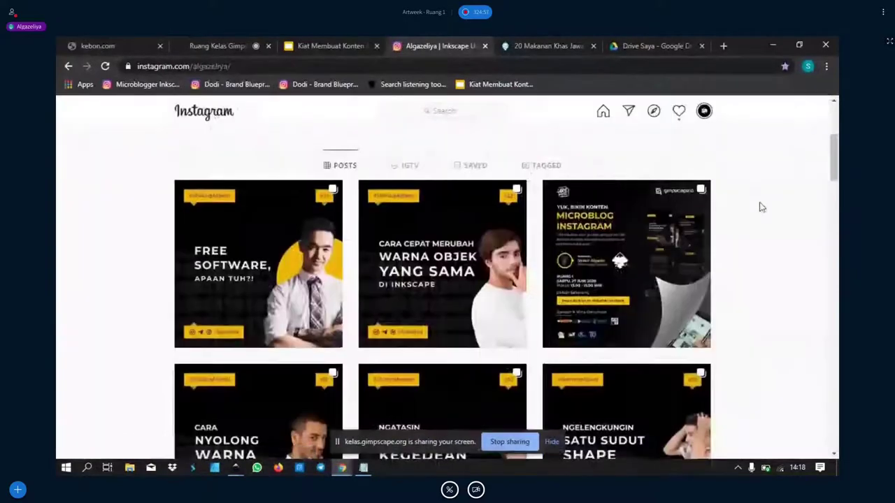
scroll(759, 205, "down", 3)
scroll(760, 210, "up", 2)
scroll(758, 219, "up", 4)
scroll(755, 217, "down", 2)
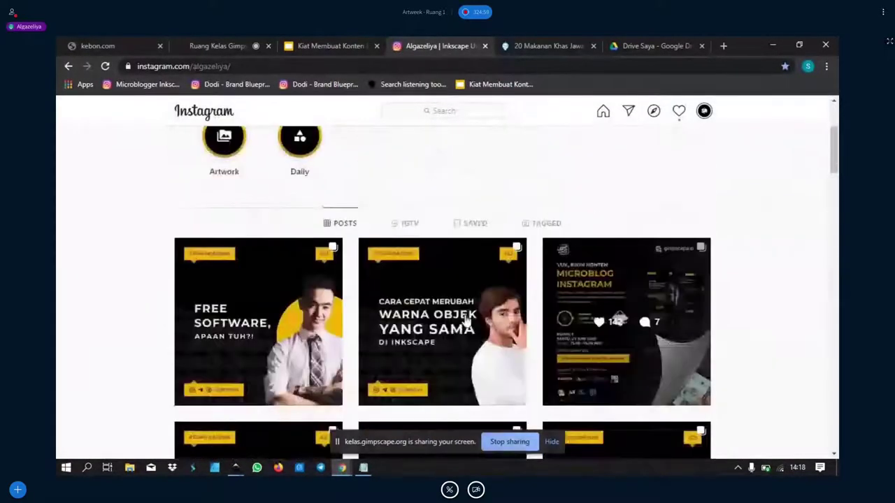
scroll(308, 290, "down", 1)
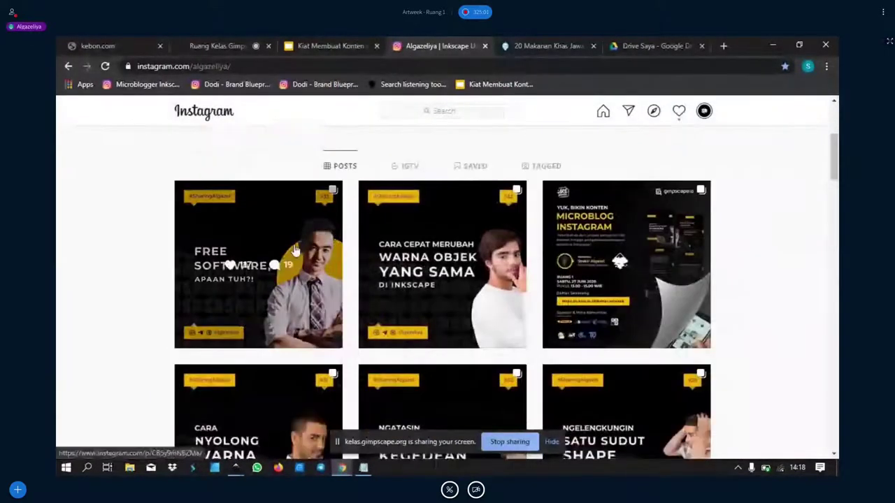
left_click(293, 226)
scroll(425, 289, "down", 1)
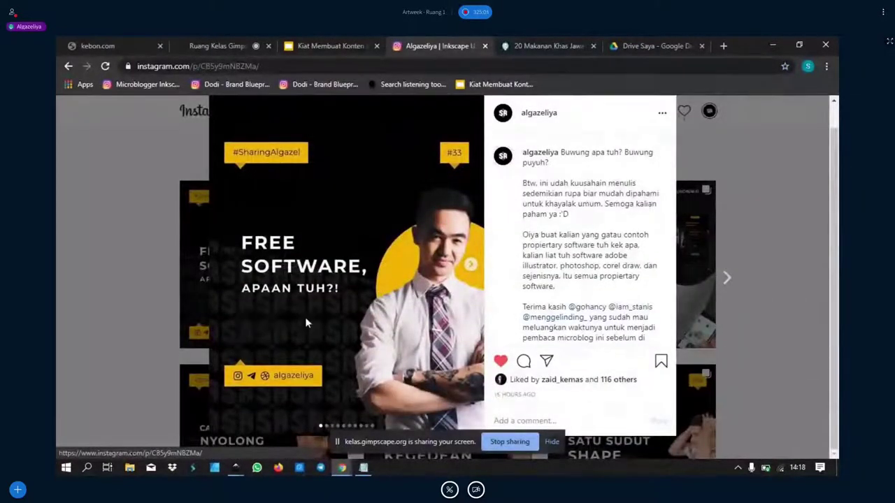
scroll(206, 201, "up", 1)
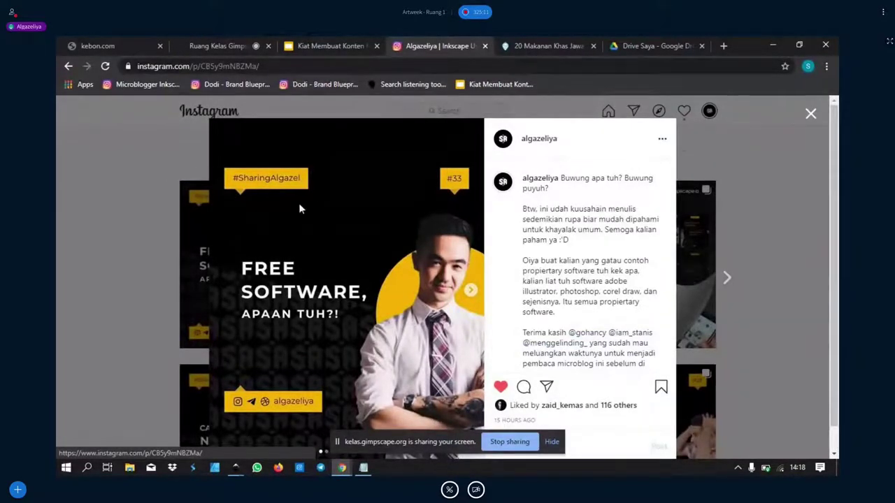
scroll(384, 312, "down", 1)
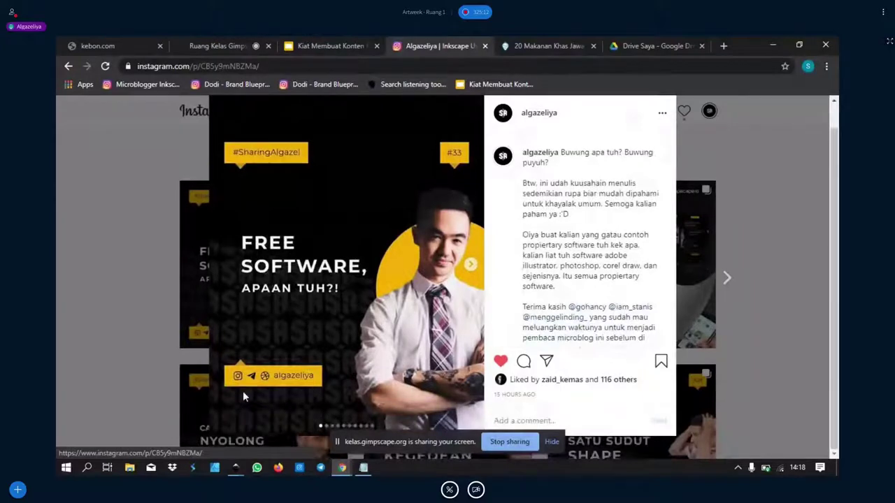
left_click(147, 293)
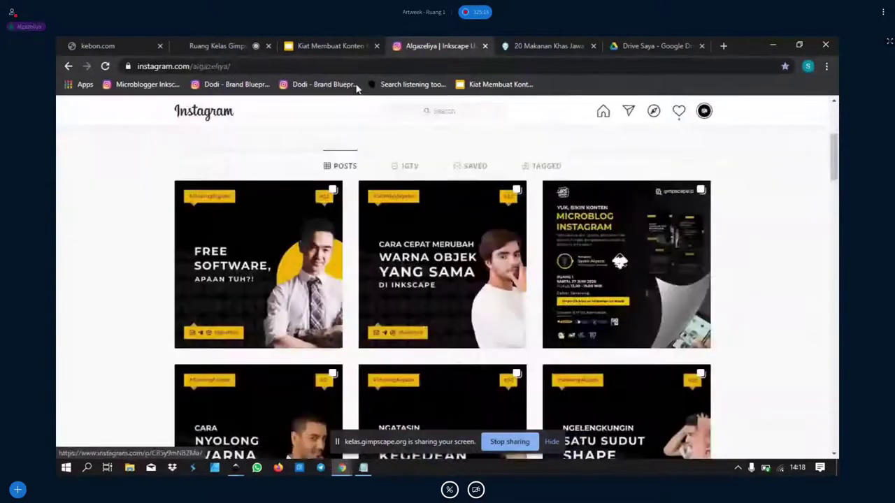
Search 'rubi', like the top account's first post 'Bikin Foto Ala Spotify', then return to Inkscape.
left_click(441, 107)
type("ru")
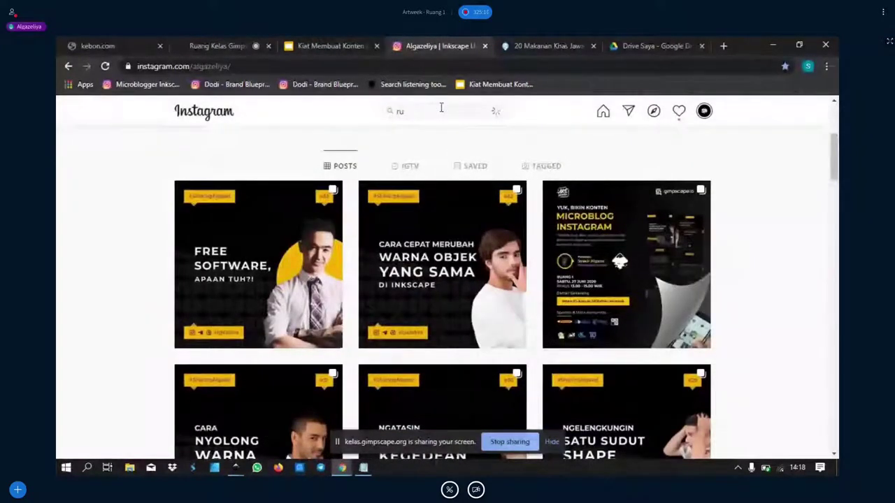
type("bi")
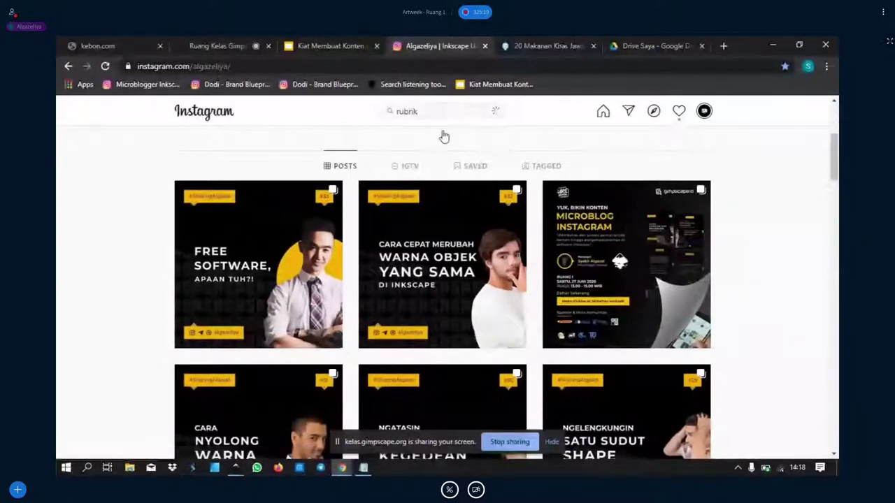
left_click(430, 144)
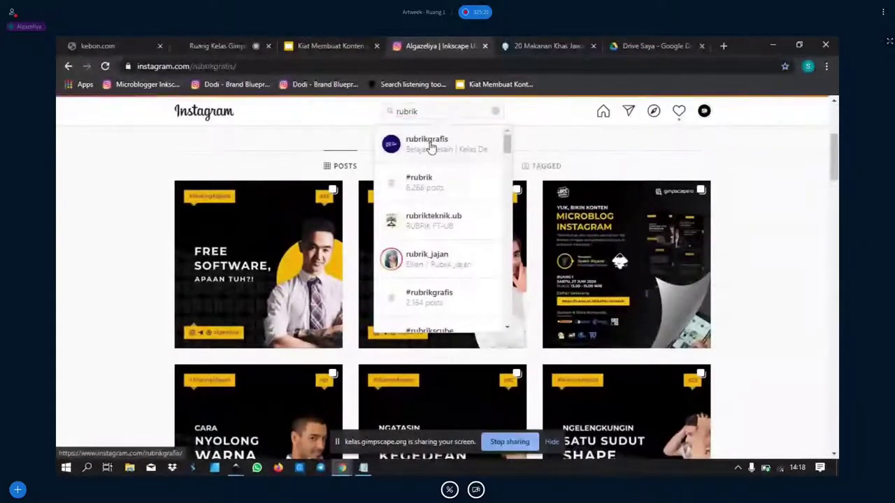
scroll(713, 238, "down", 3)
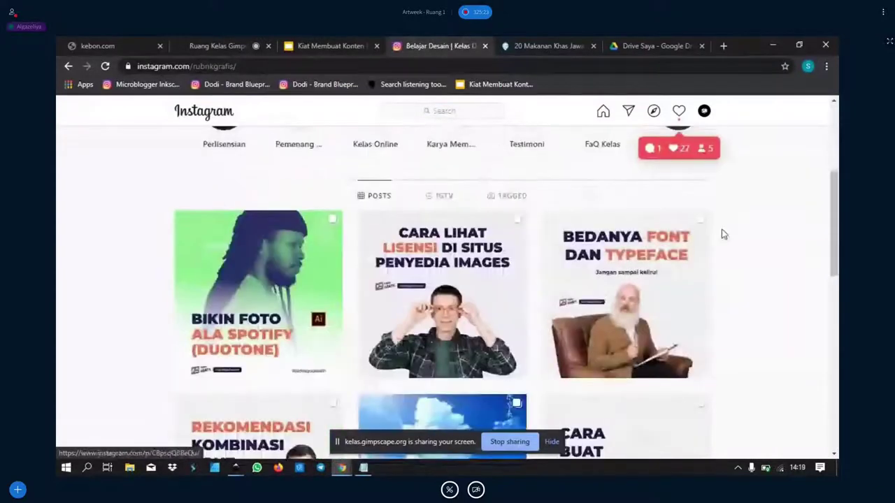
scroll(797, 217, "down", 1)
left_click(285, 265)
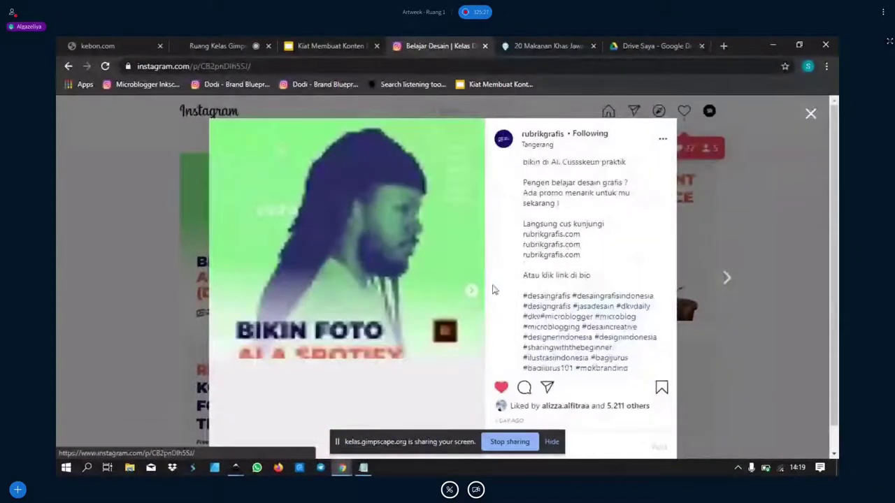
left_click(501, 386)
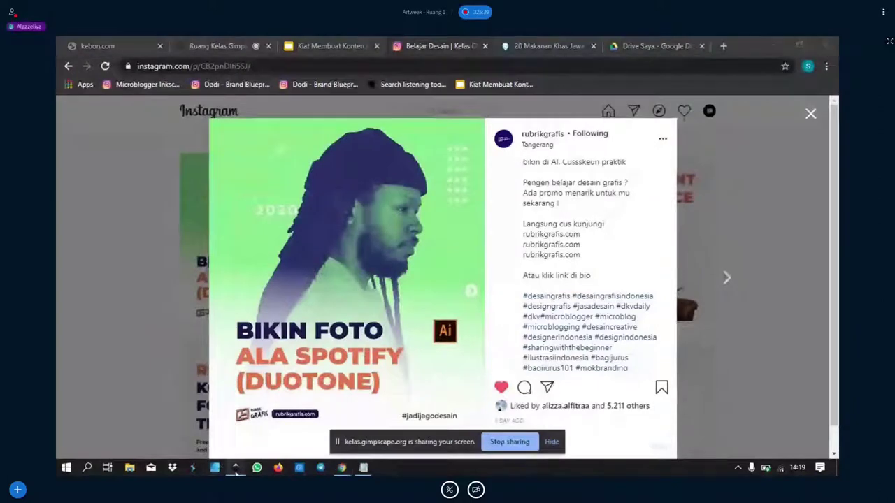
mouse_move(235, 468)
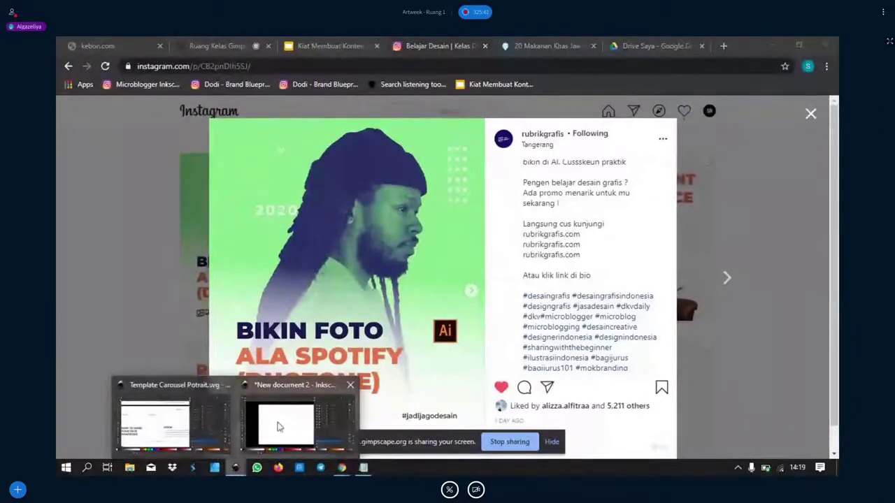
left_click(278, 426)
Create a text object reading MAKANAN KHAS on the first panel.
left_click(68, 261)
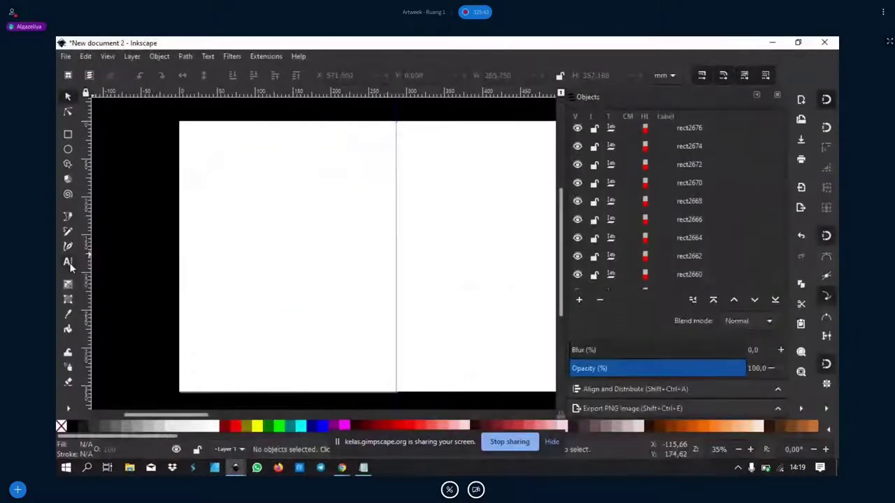
left_click(249, 259)
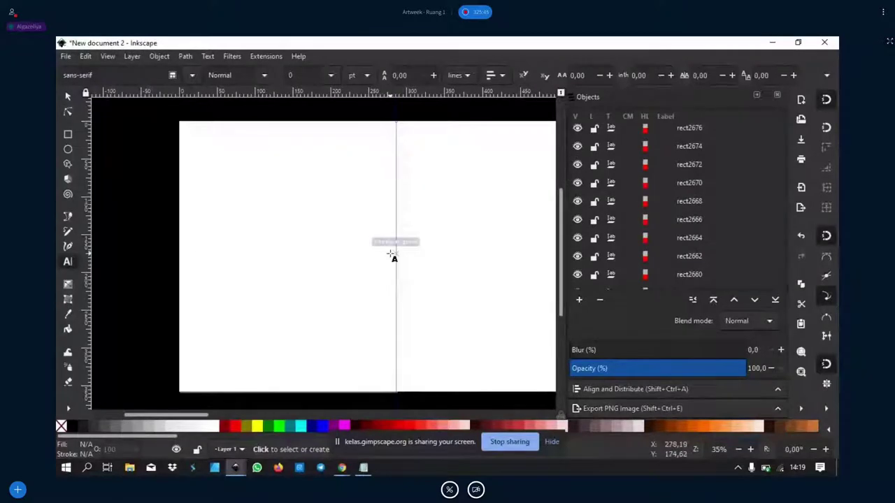
left_click(364, 468)
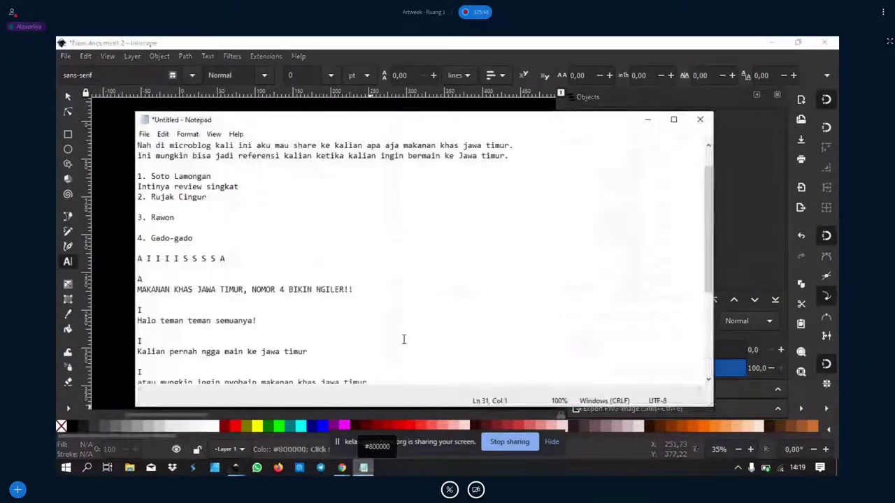
left_click(123, 261)
left_click(206, 260)
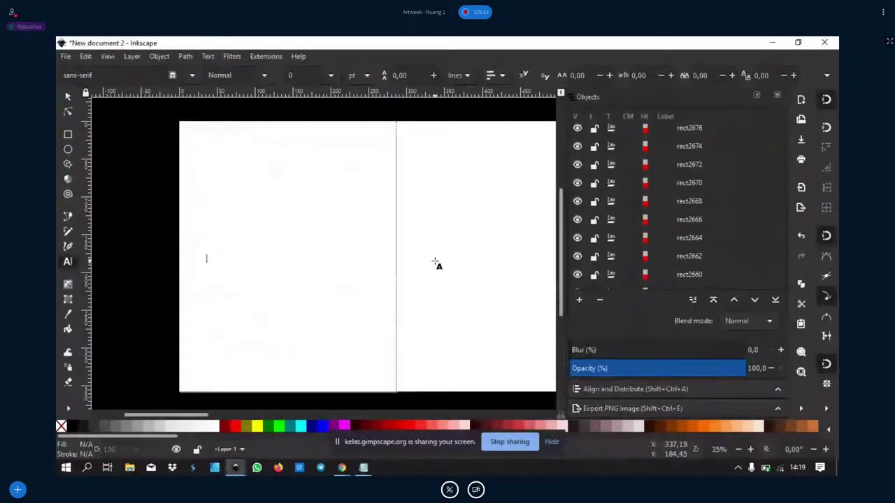
type("makanan")
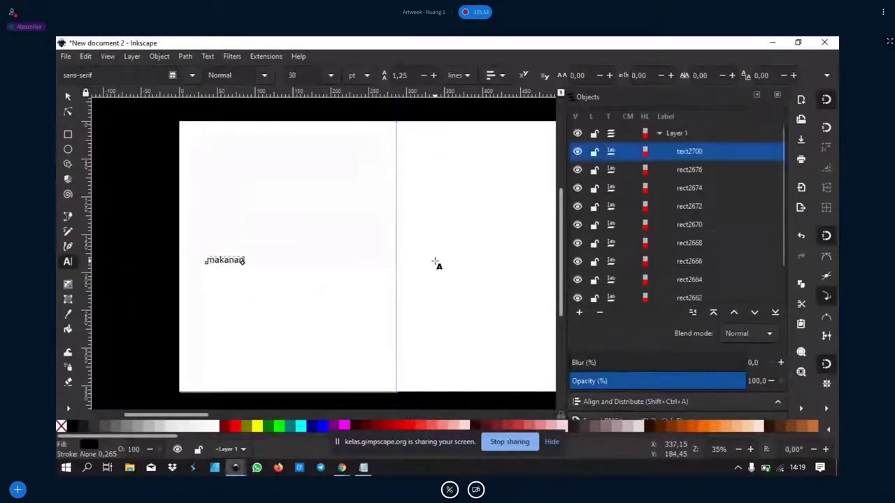
type("MAKANAN ")
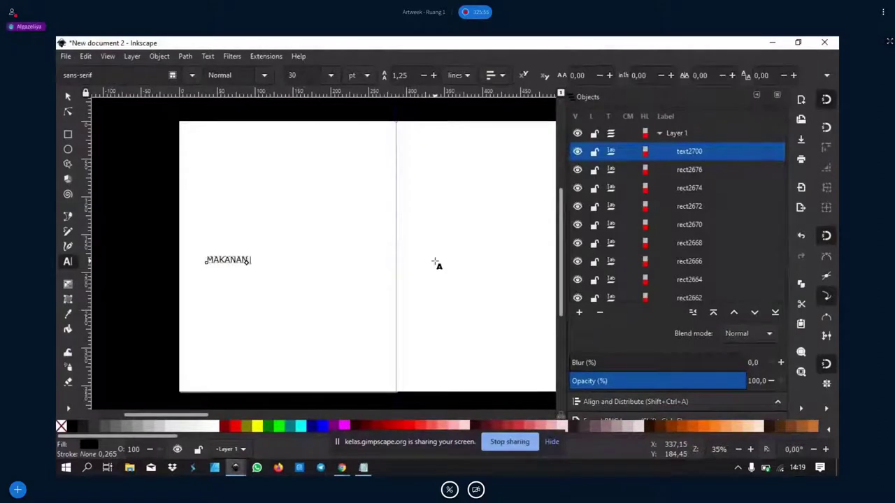
type("KHAS")
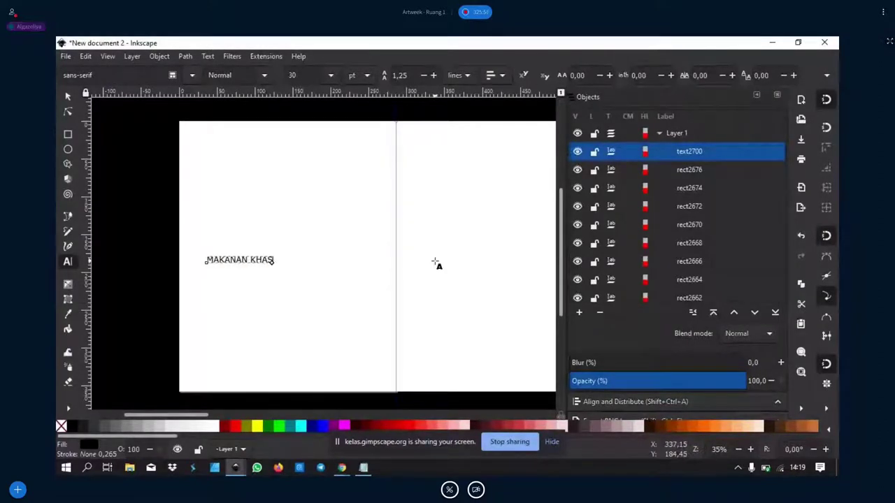
left_click(69, 96)
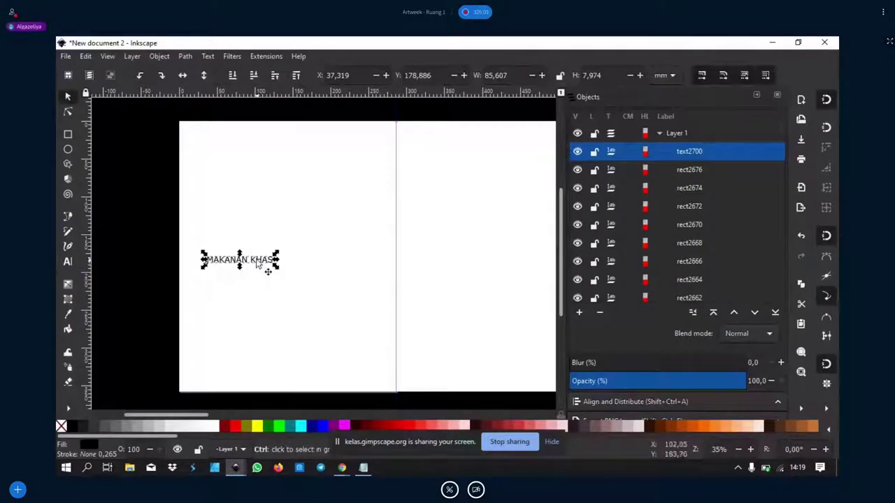
Duplicate the MAKANAN KHAS text, move the copy below, and retype it as the second line.
key("ctrl+d")
mouse_move(257, 262)
left_mouse_down()
mouse_move(251, 277)
mouse_move(260, 279)
left_mouse_up()
left_click(68, 261)
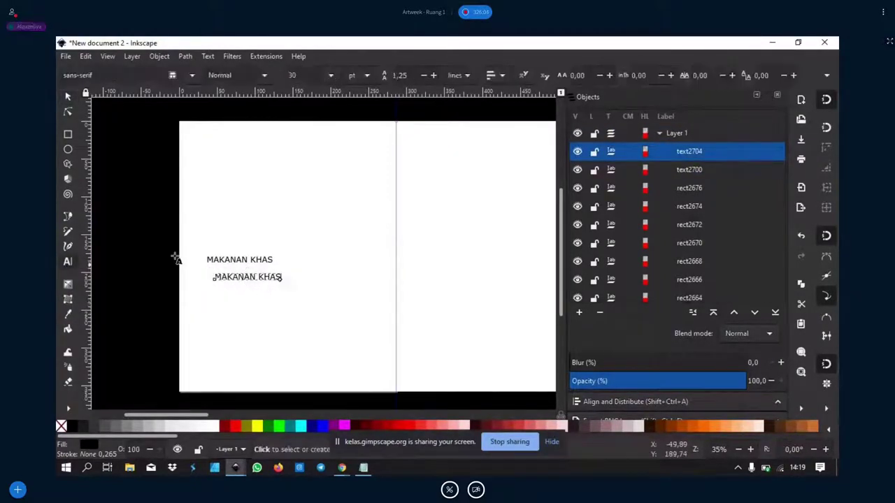
left_click(225, 279)
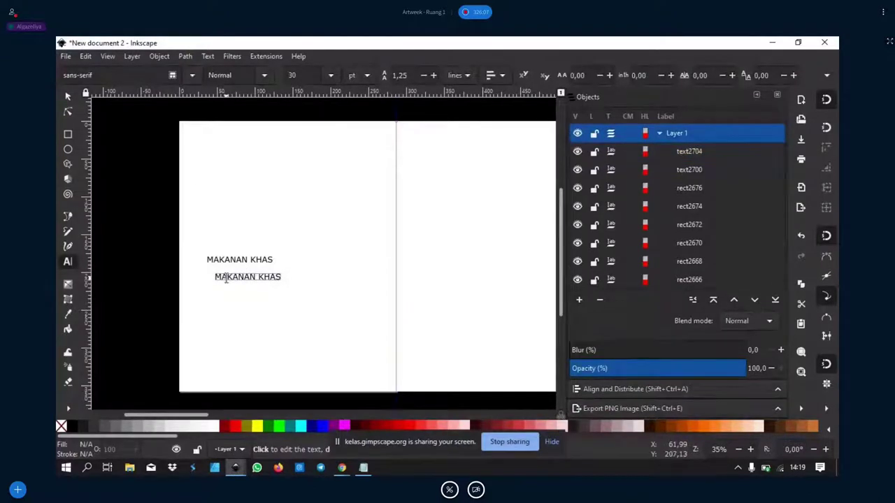
key("ctrl+a")
type("as")
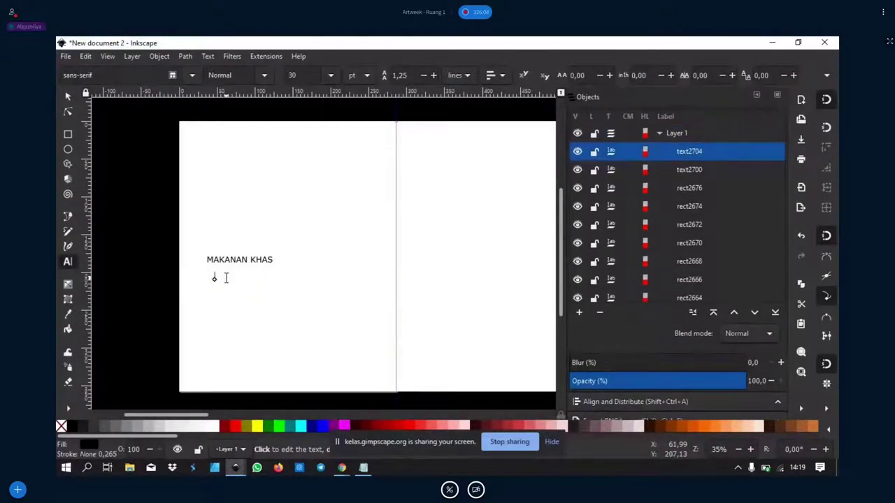
type("AWA TIMUR")
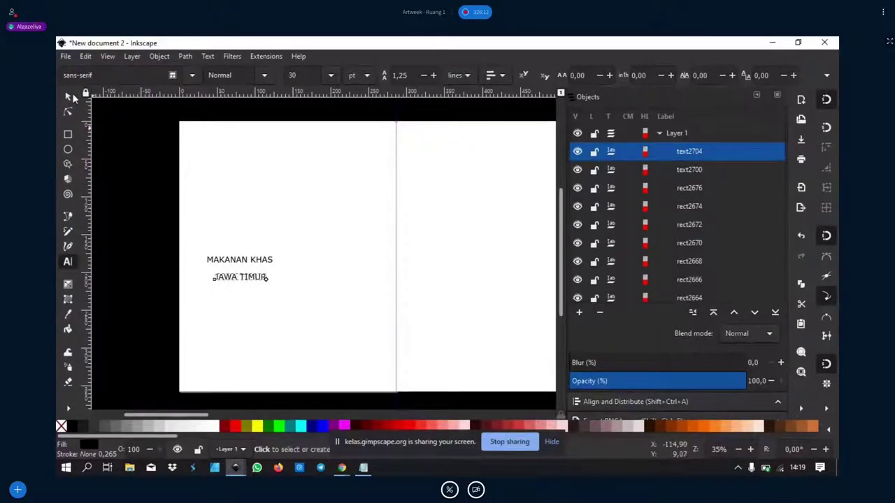
key("F1")
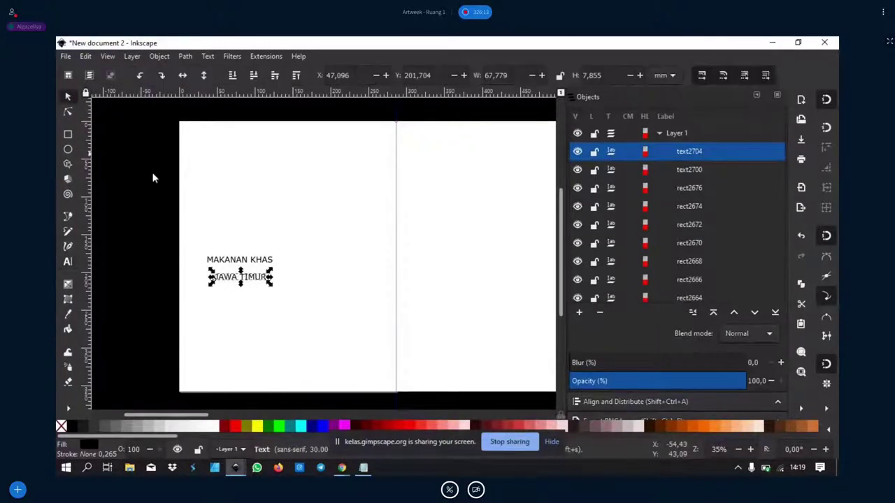
Scale up both headline lines together by dragging a corner handle.
mouse_move(178, 223)
left_mouse_down()
mouse_move(283, 302)
mouse_move(346, 309)
mouse_move(294, 322)
mouse_move(244, 296)
left_mouse_up()
left_click(157, 248)
scroll(193, 260, "up", 3)
scroll(282, 276, "down", 3)
scroll(282, 275, "down", 1)
scroll(215, 317, "up", 1)
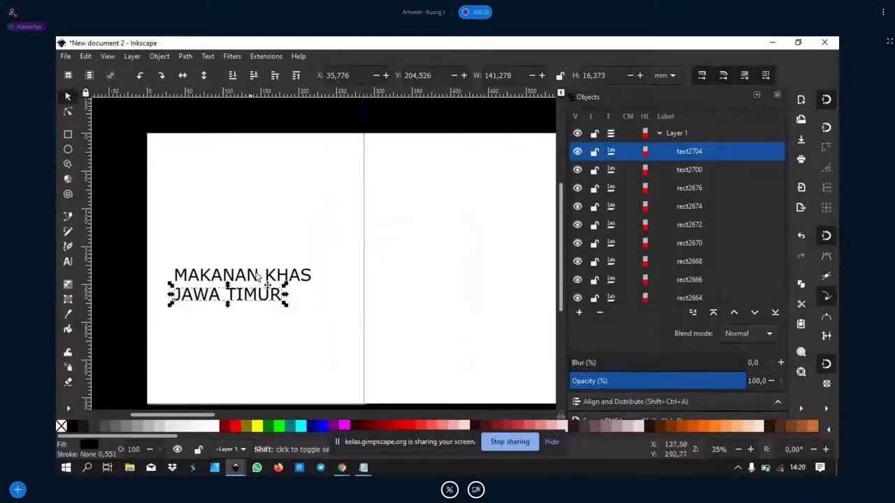
Set MAKANAN KHAS in Montserrat Bold.
left_click(257, 285)
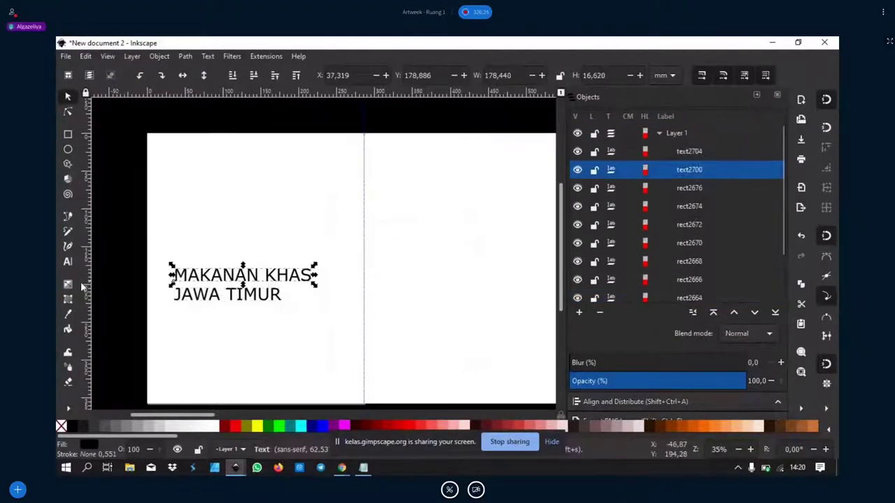
left_click(68, 262)
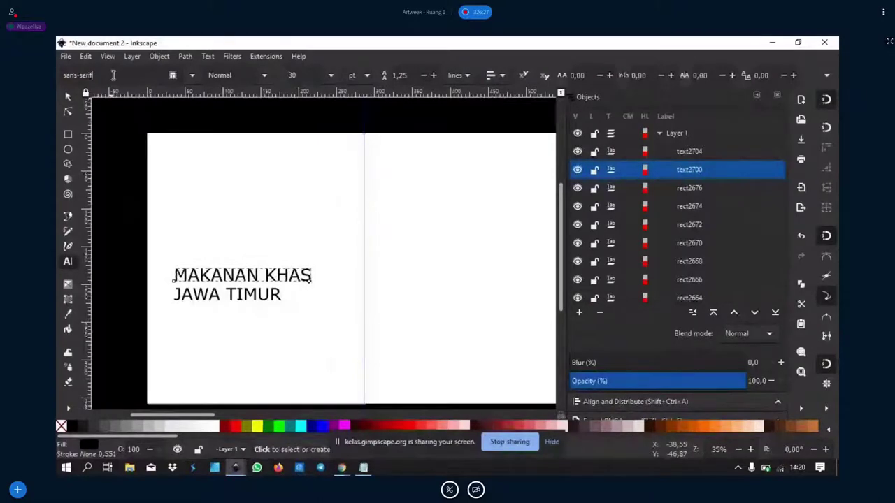
type("MONT")
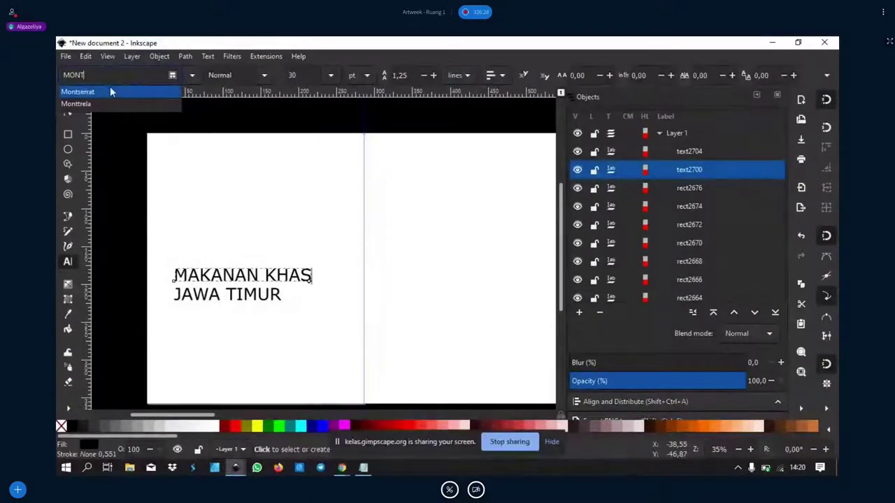
left_click(110, 92)
left_click(264, 76)
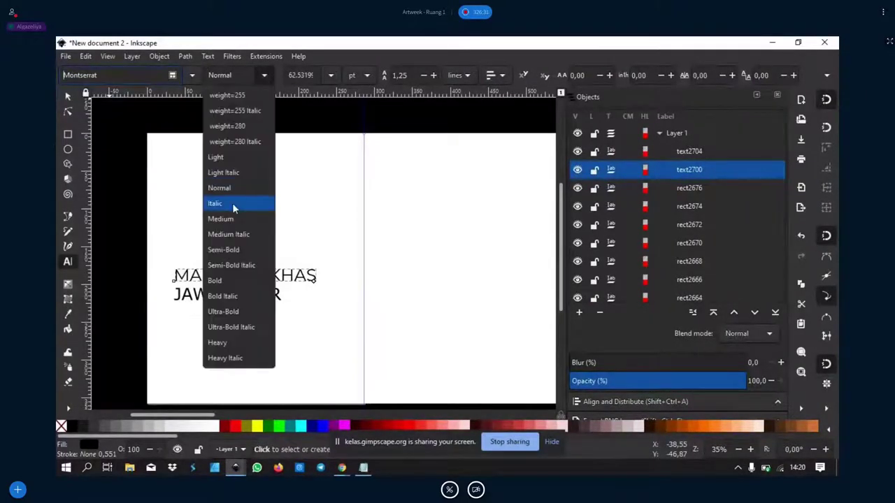
left_click(238, 281)
Set JAWA TIMUR in Montserrat Bold.
left_click(260, 297)
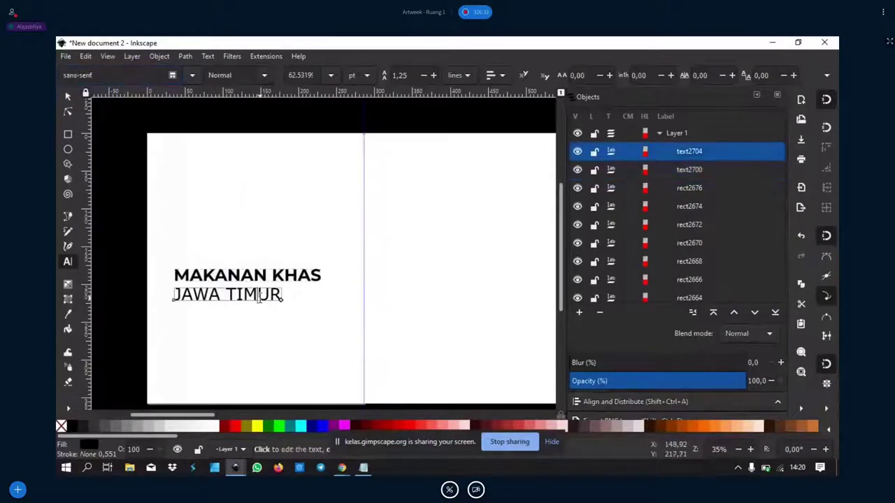
key("ctrl+a")
type("mont")
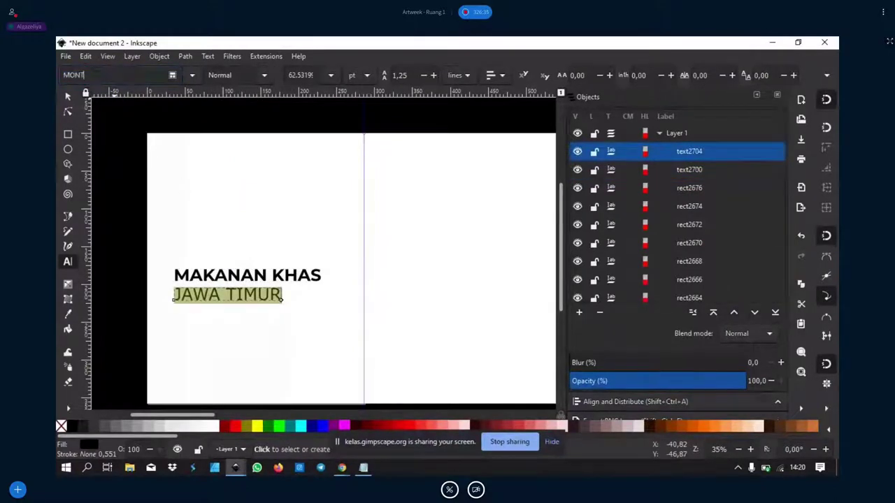
left_click(111, 91)
left_click(264, 75)
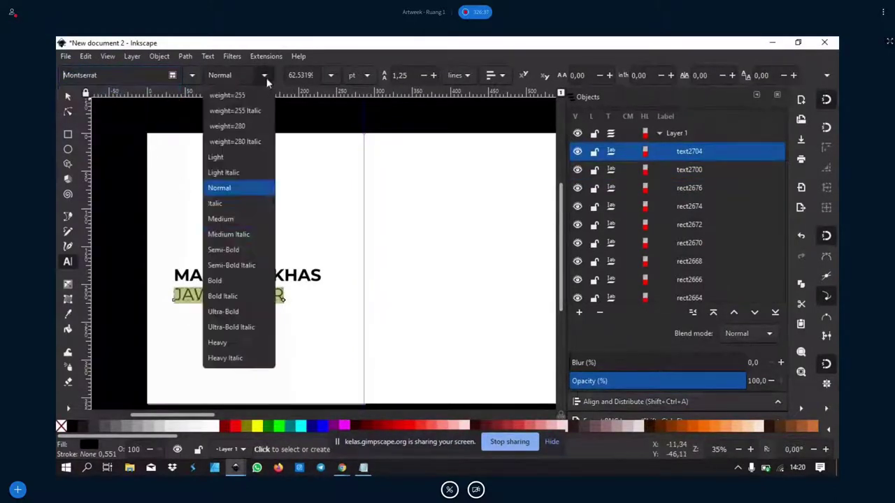
left_click(260, 279)
left_click(70, 98)
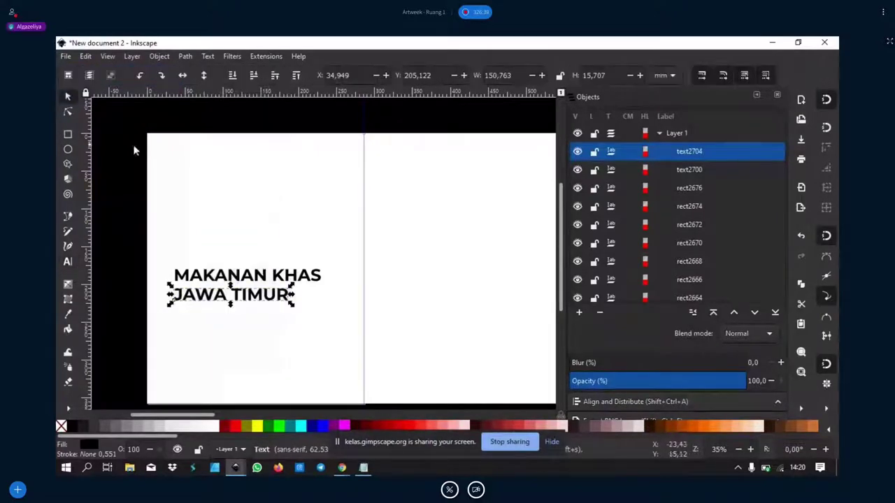
key("Escape")
Nudge both headline lines slightly up and to the right.
left_click_drag(133, 233, 356, 335)
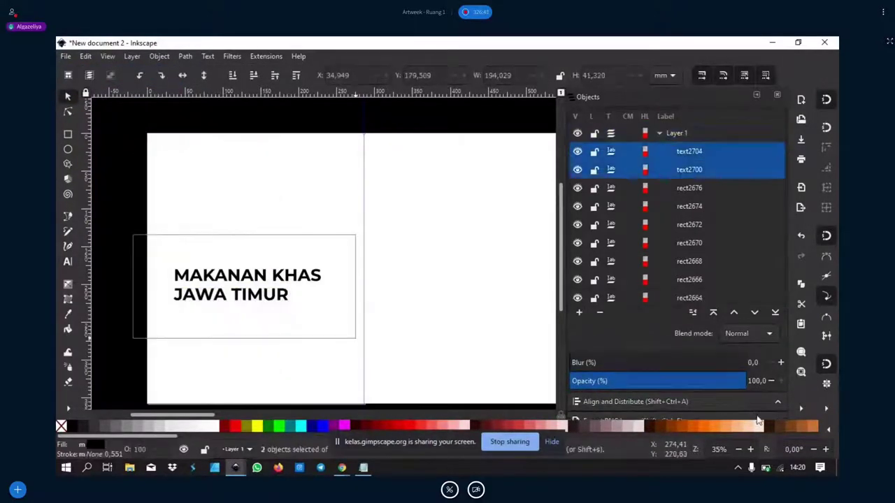
left_click(666, 391)
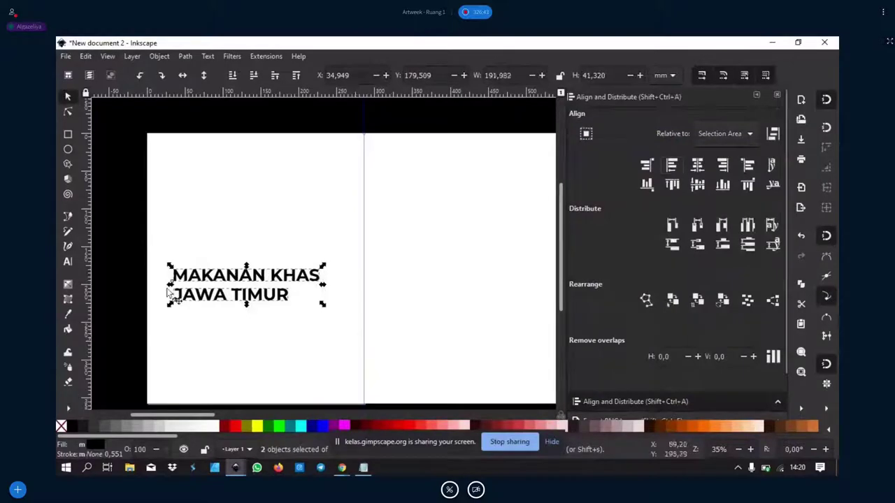
left_click_drag(236, 274, 239, 253)
left_click(239, 253)
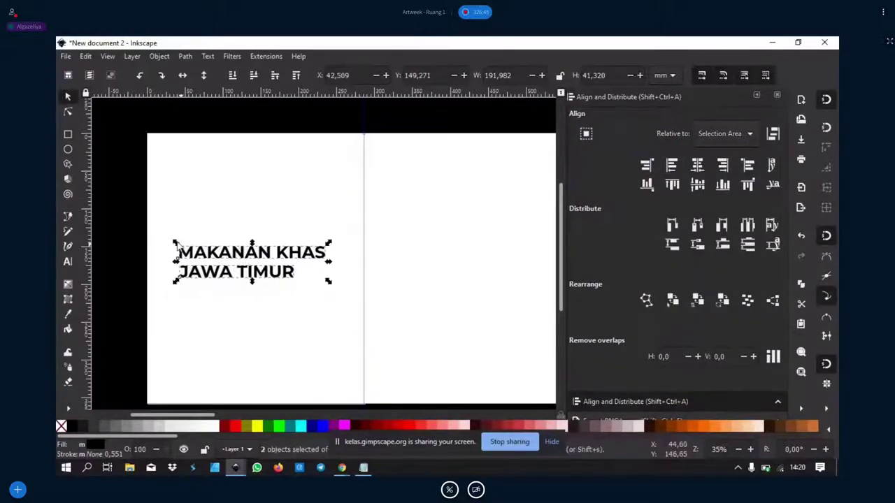
left_click(134, 254)
Duplicate the JAWA TIMUR line and move the copy down beneath it.
left_click(363, 468)
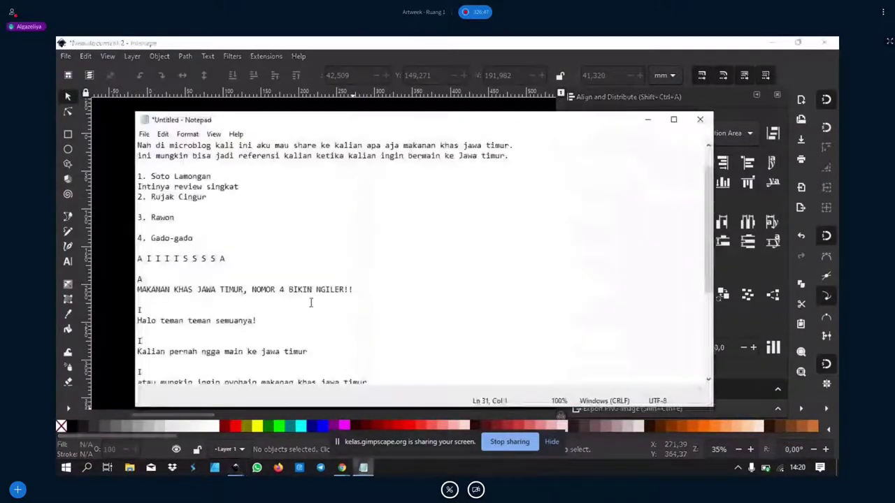
scroll(301, 280, "up", 1)
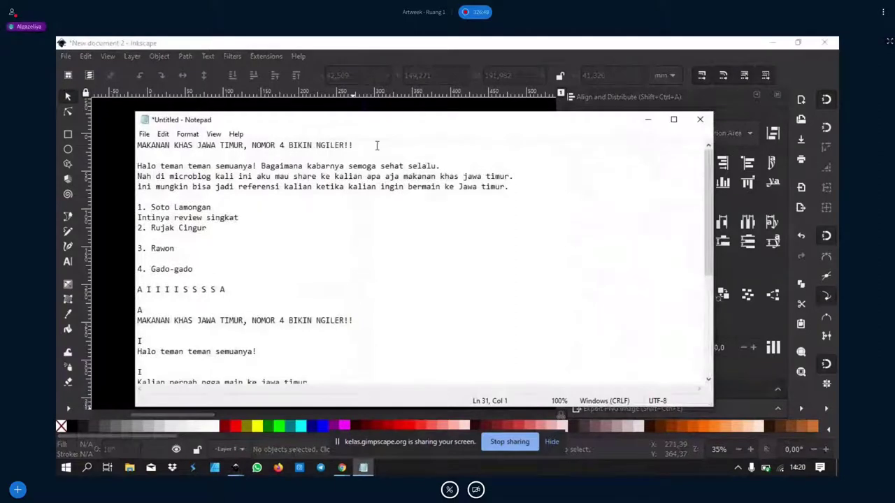
left_click(232, 109)
left_click(217, 287)
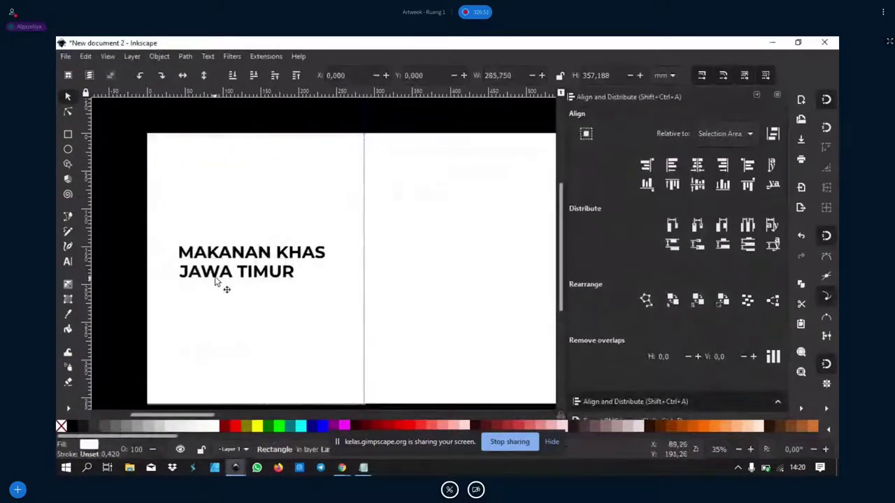
left_click(216, 281)
key("ctrl+d")
key("shift+Down")
key("shift+Down")
key("shift+Down")
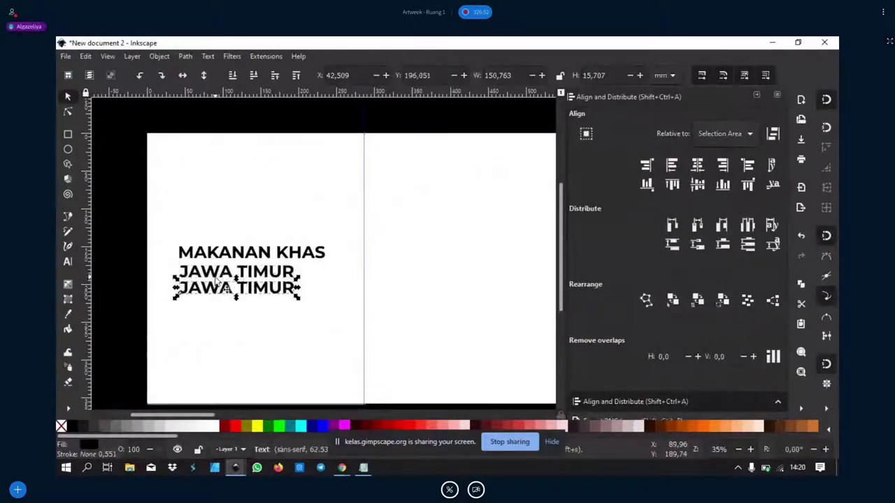
key("shift+Down")
Retype the copy as NOMOR 4 BIKIN NGILER!!! and shrink it to about 74%.
left_click(68, 262)
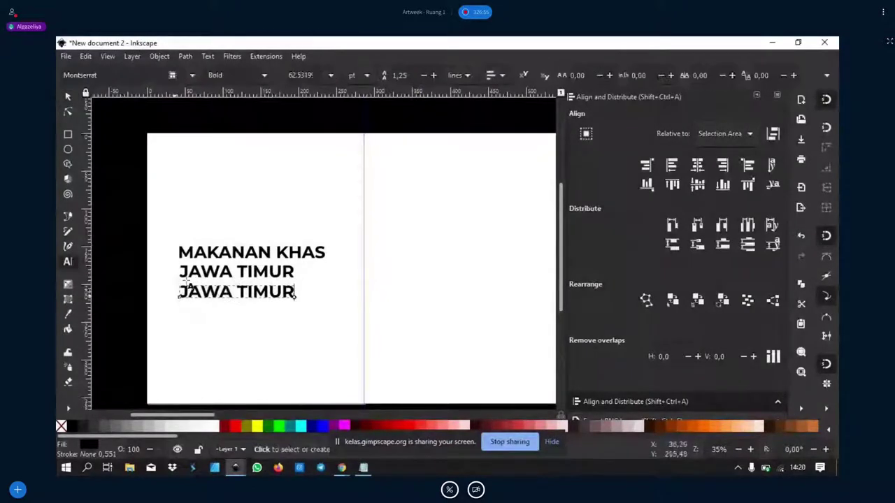
triple_click(193, 294)
type("NO")
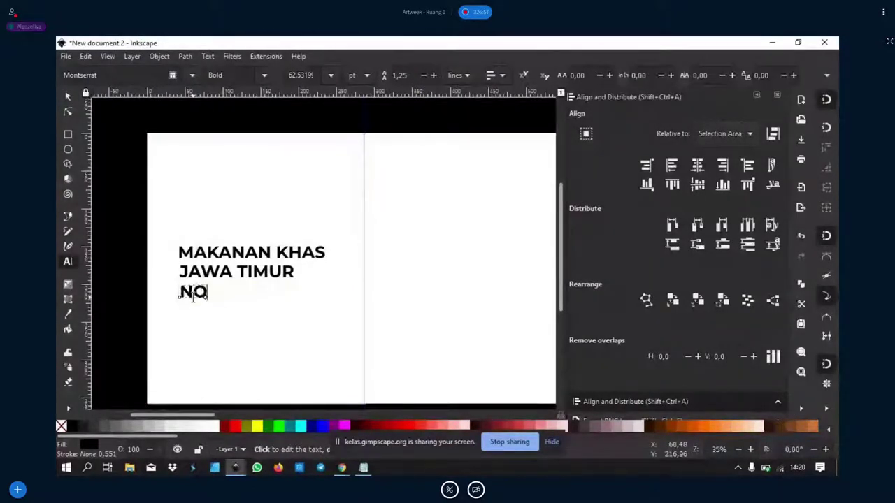
type("MOR 4 BIK")
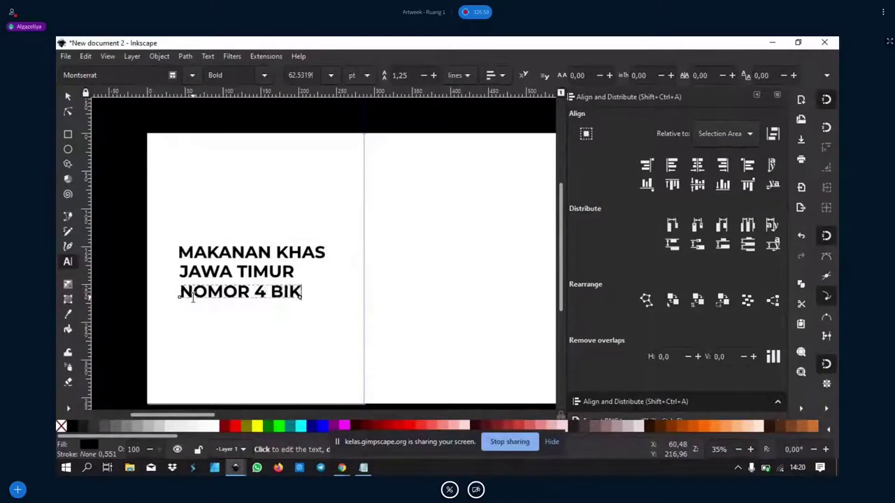
type("IN NGILER")
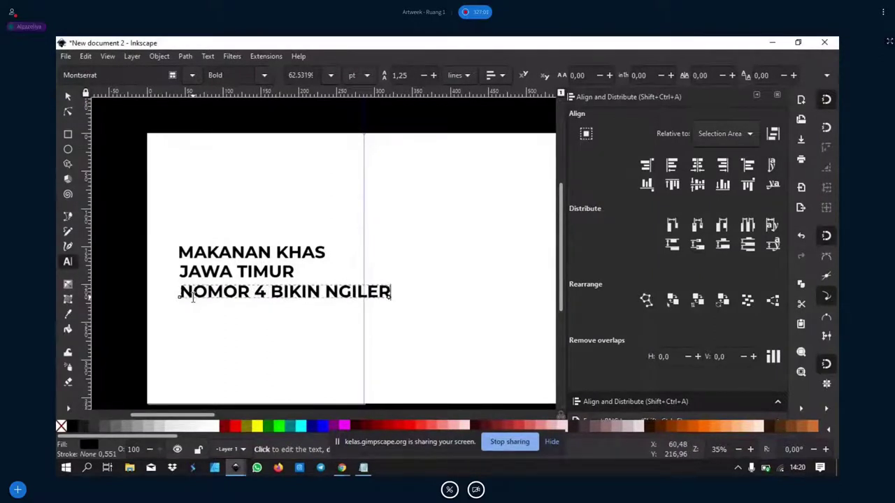
type("!!!")
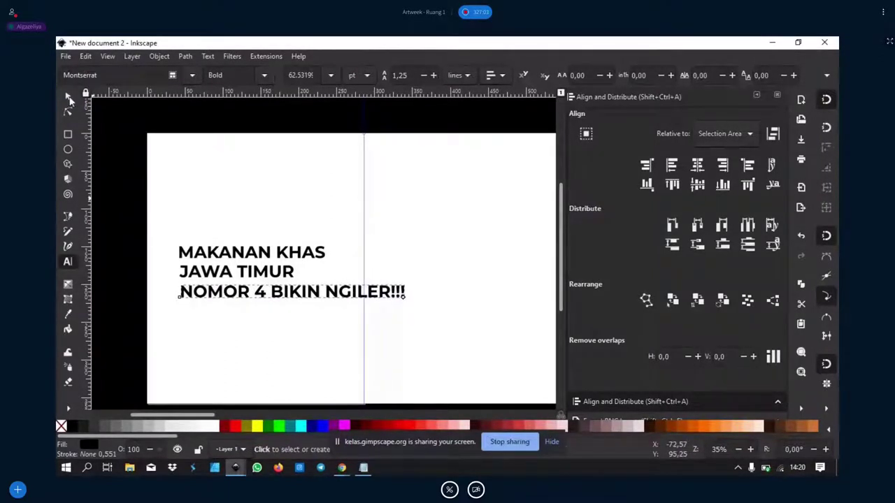
left_click(69, 100)
left_click_drag(407, 300, 317, 306)
left_click(268, 339)
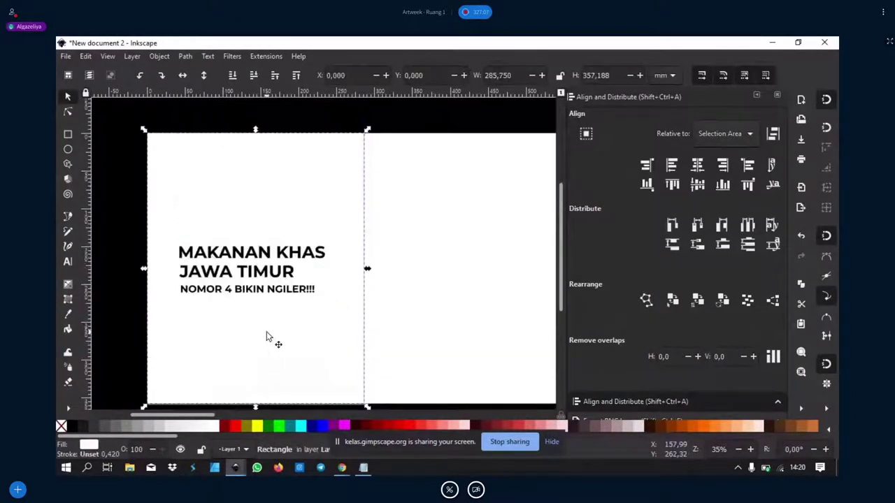
Group all three title lines together with Ctrl+G.
left_click_drag(128, 208, 342, 332)
key("ctrl+g")
key("ctrl+shift+e")
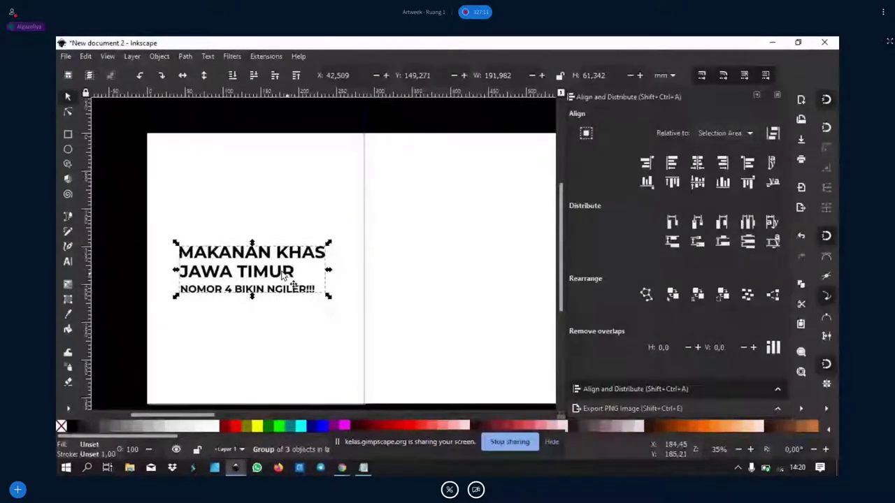
scroll(231, 286, "down", 2)
scroll(253, 366, "up", 1)
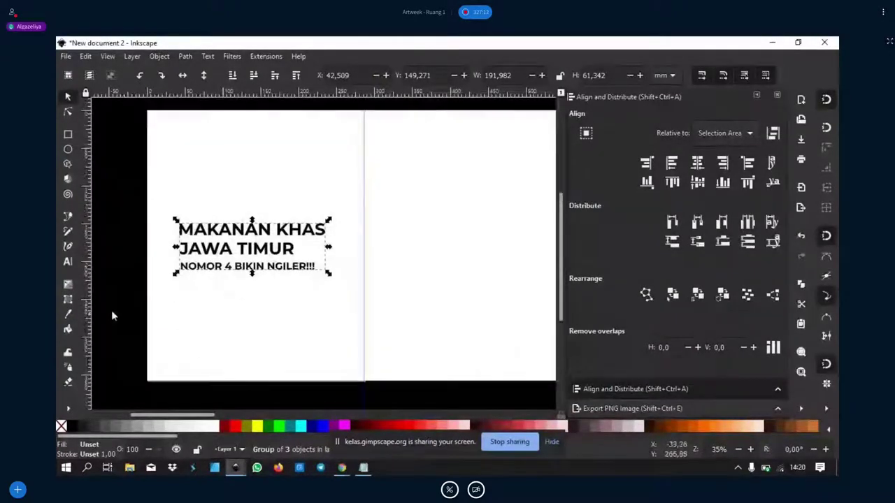
left_click(68, 261)
Add the account handle text near the bottom left and set it in Montserrat Bold.
left_click(192, 362)
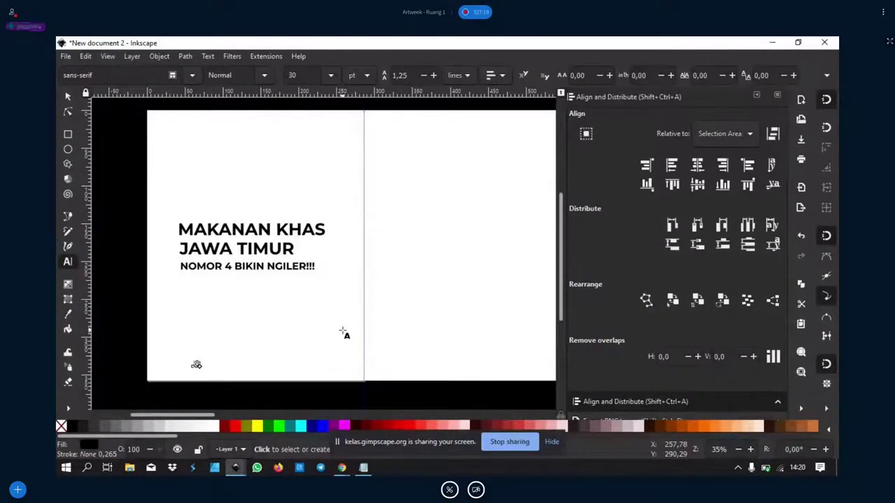
type("WQ")
type("ng")
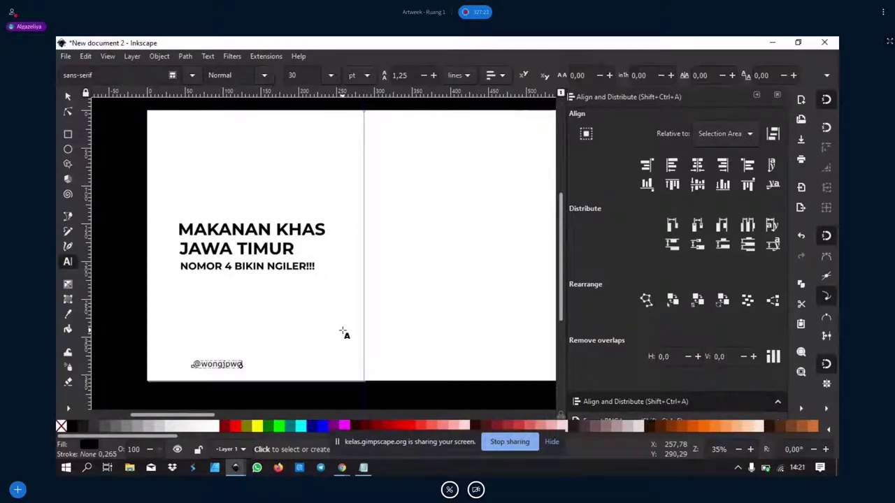
type("jowo")
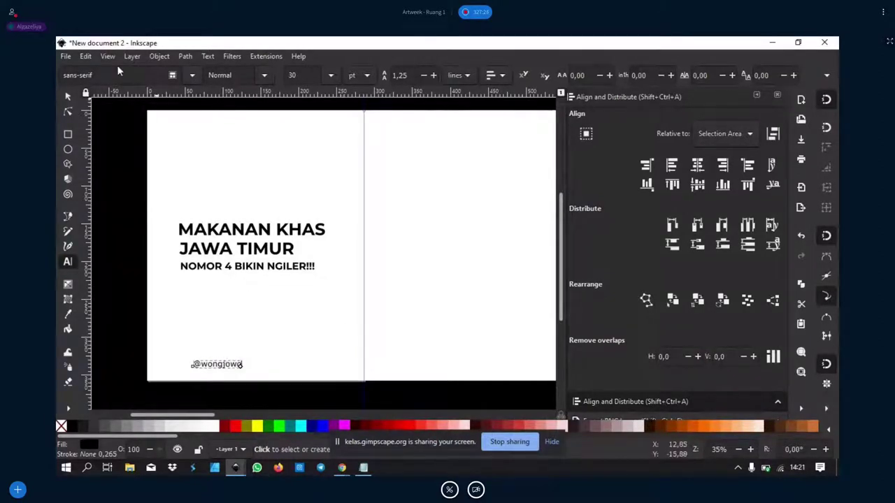
key("ctrl+a")
triple_click(118, 74)
type("mont")
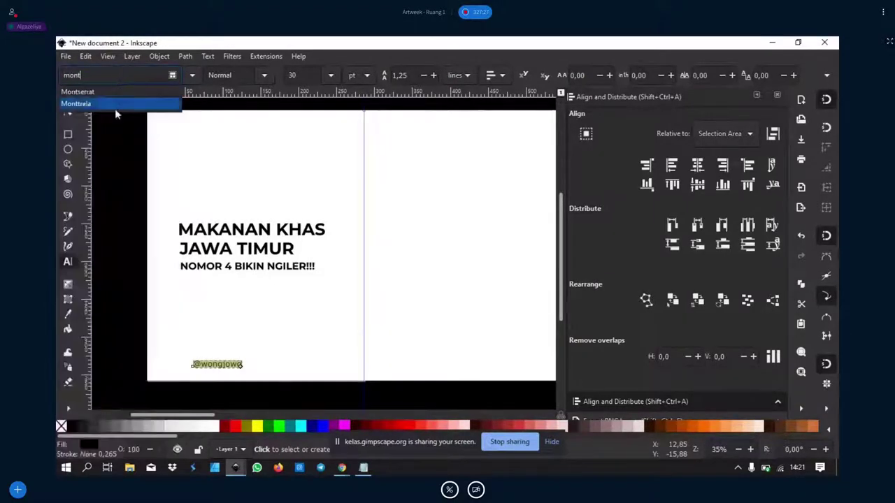
left_click(118, 90)
left_click(264, 75)
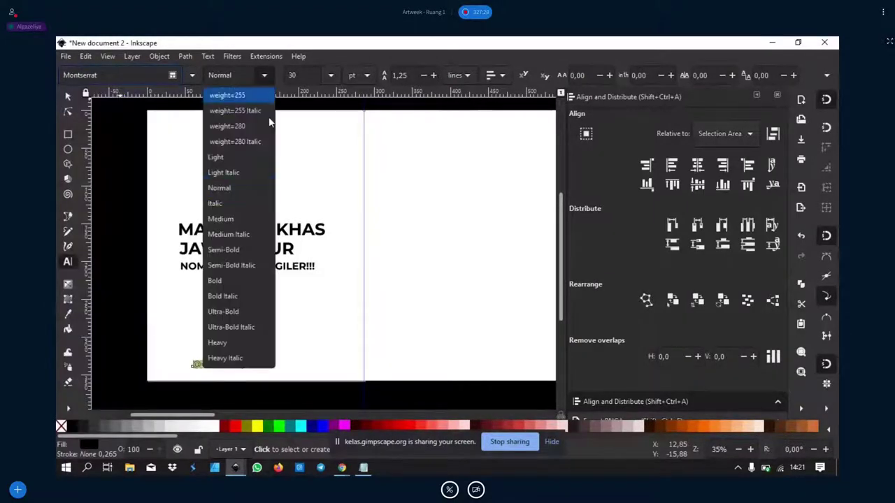
left_click(244, 278)
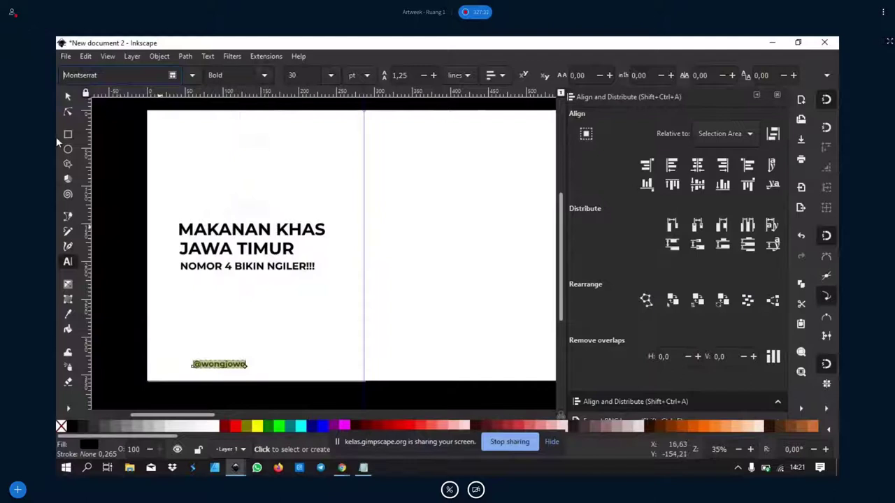
Drag the handle text a little to the left.
left_click(67, 98)
left_click_drag(230, 372, 205, 369)
left_click(110, 375)
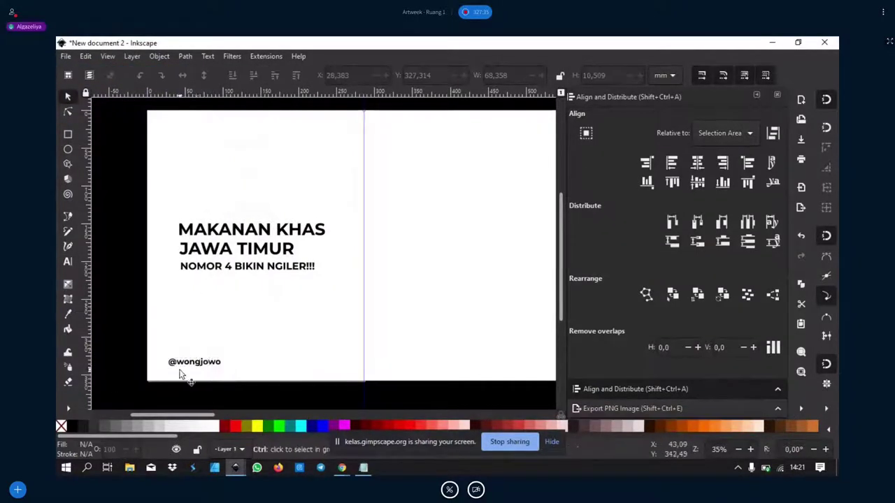
scroll(179, 375, "up", 1)
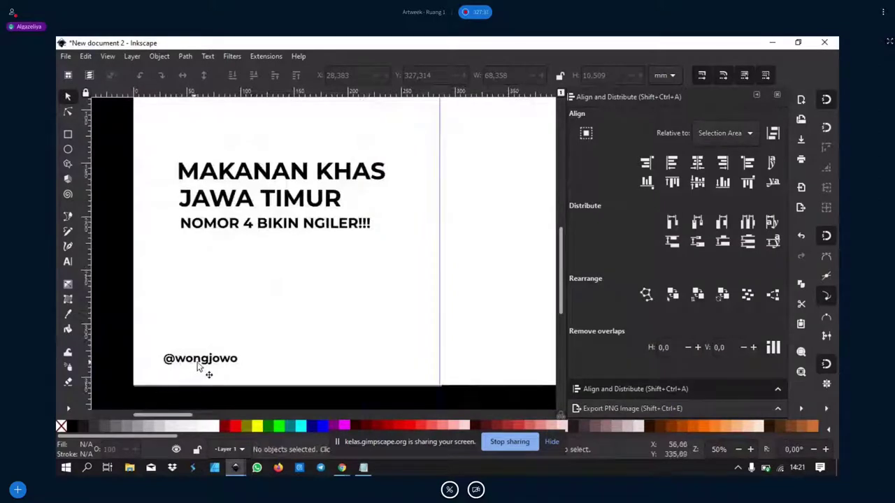
left_click_drag(198, 364, 206, 359)
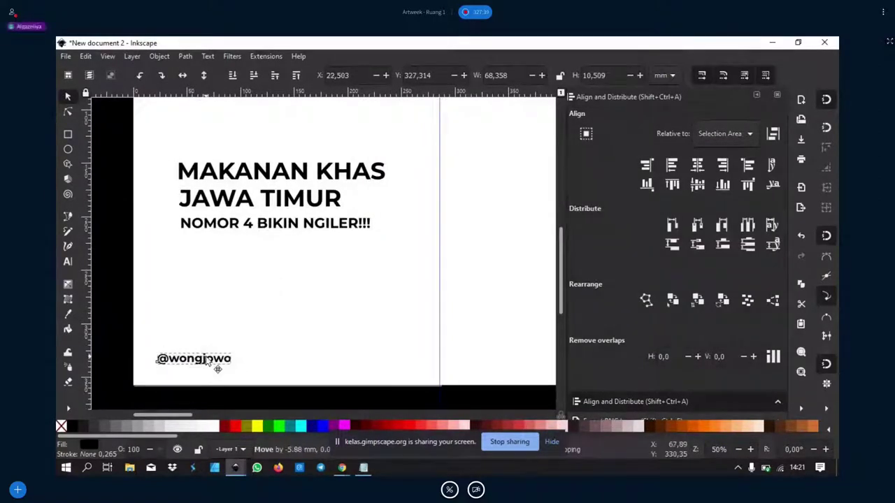
Align the handle with the page rectangle's left and bottom edges.
left_click(235, 314)
scroll(288, 340, "down", 1)
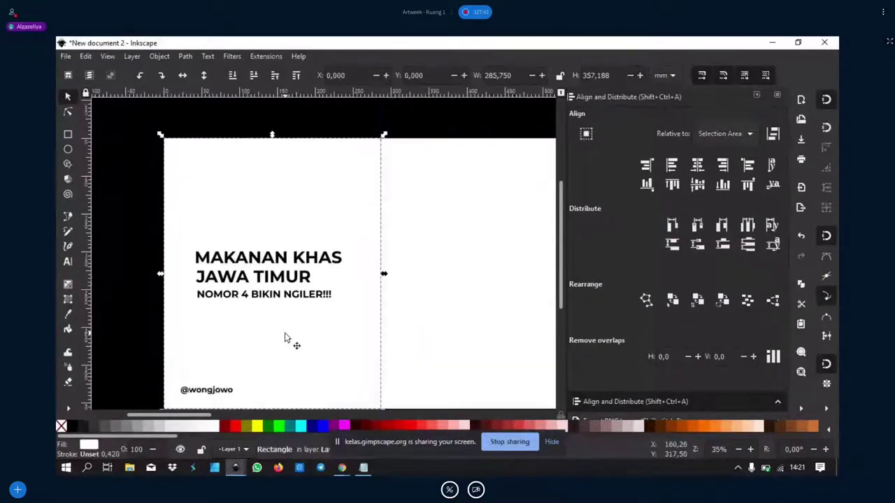
scroll(276, 318, "down", 2)
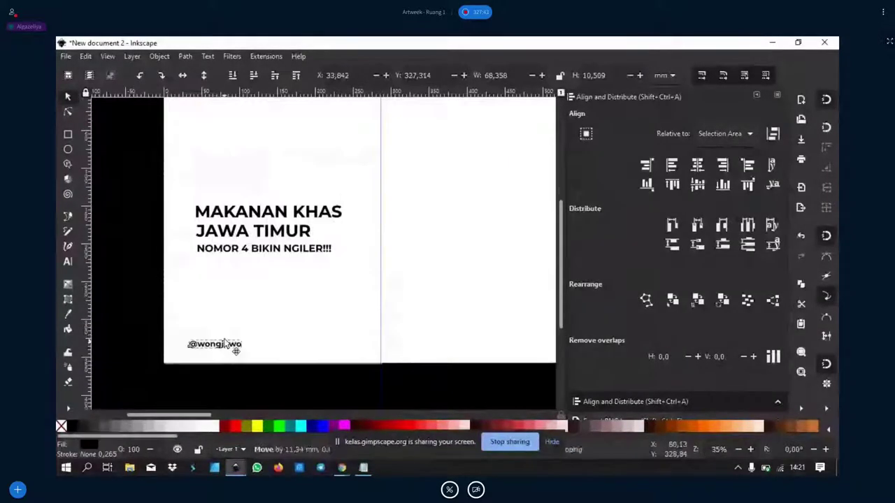
left_click_drag(225, 345, 231, 342)
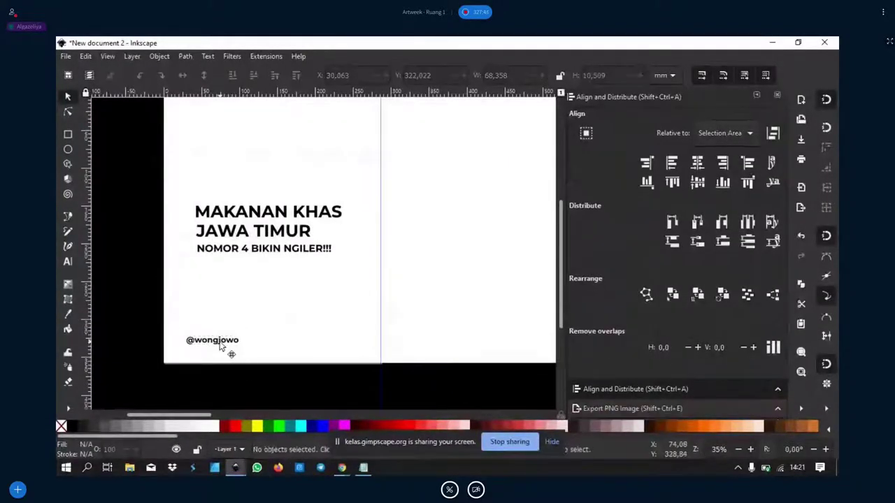
left_click(272, 353, "shift")
left_click(671, 169)
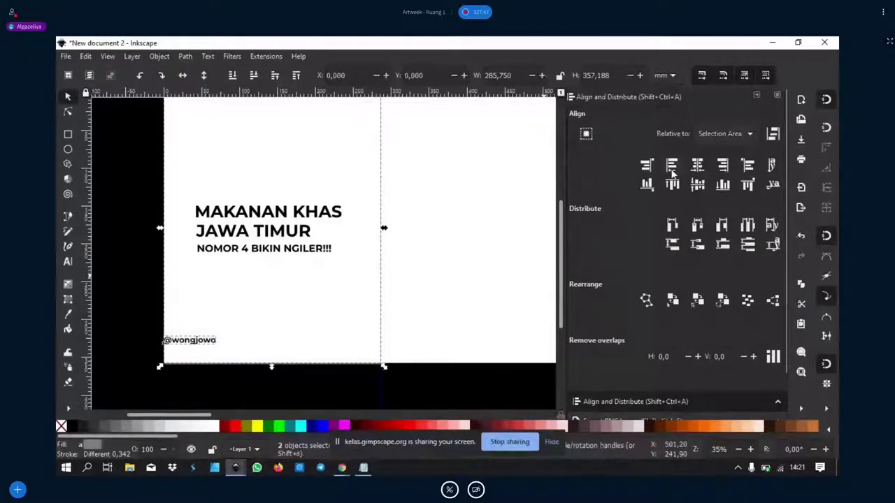
left_click(722, 184)
Nudge the handle up and right to inset it from the corner.
left_click(199, 358)
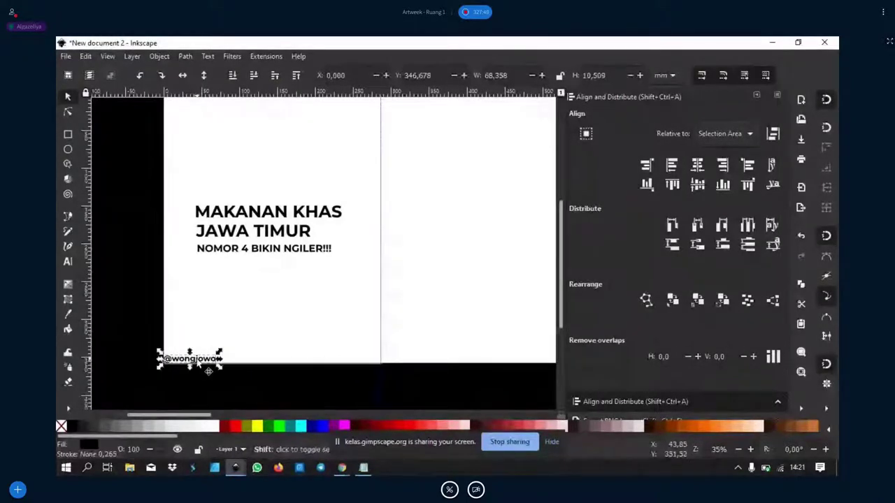
key("shift+Up")
key("shift+Up")
key("shift+Up")
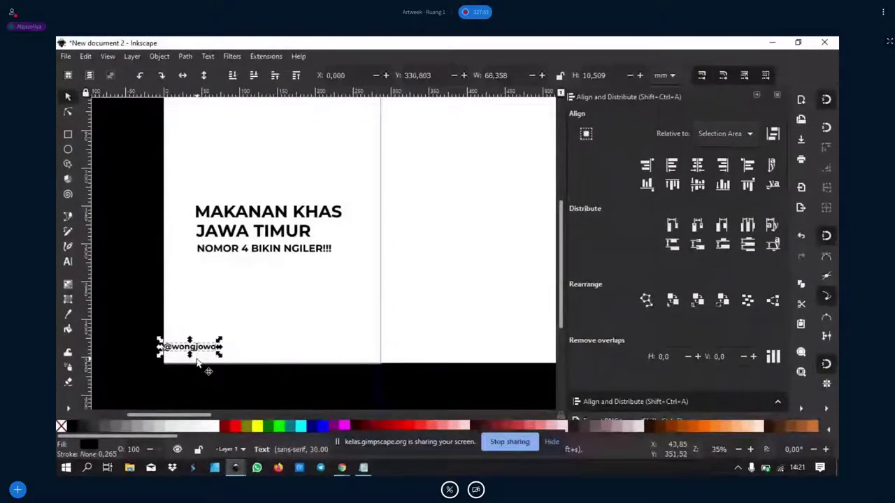
key("shift+Right")
key("shift+Right")
key("shift+Right")
key("shift+Right")
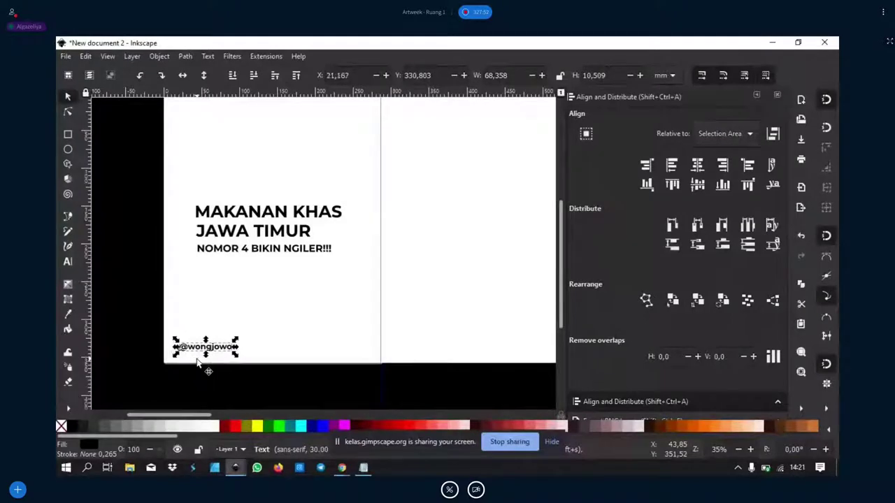
left_click(139, 323)
Dismiss the accidental window menu and select the page background rectangle.
scroll(223, 260, "up", 2)
scroll(252, 255, "down", 2)
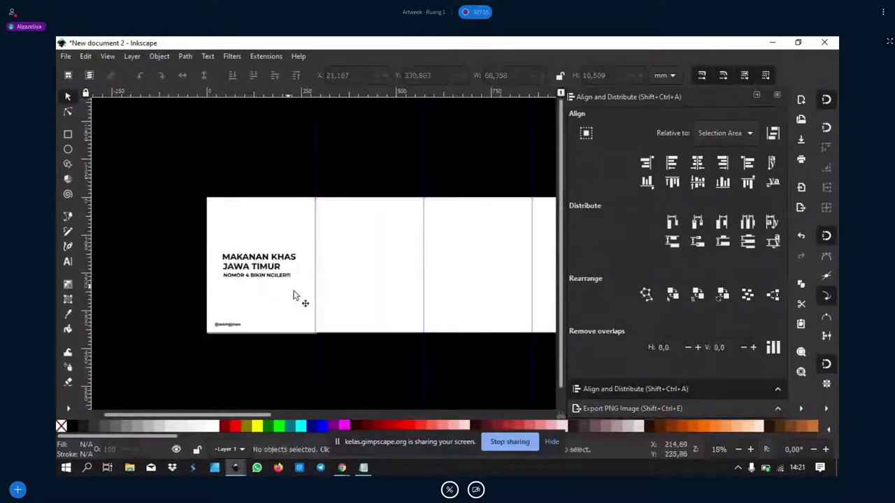
scroll(249, 318, "up", 1)
scroll(279, 321, "up", 1)
key("alt+space")
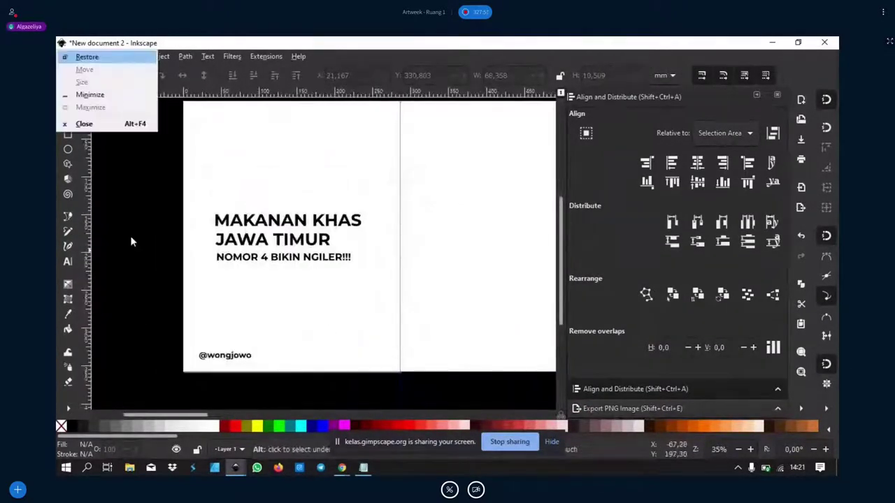
key("Escape")
left_click(264, 196)
scroll(263, 196, "up", 1)
scroll(264, 196, "down", 1)
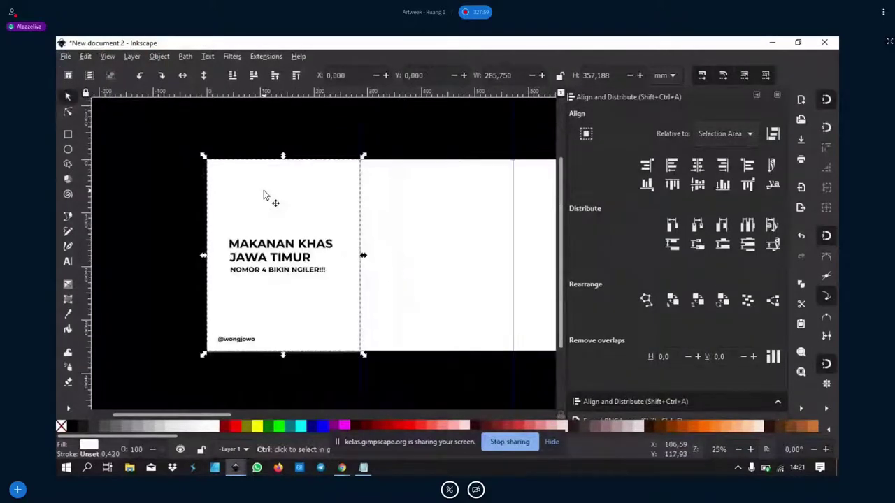
Fill the background rectangle red and set its height to 1080 px.
key("Home")
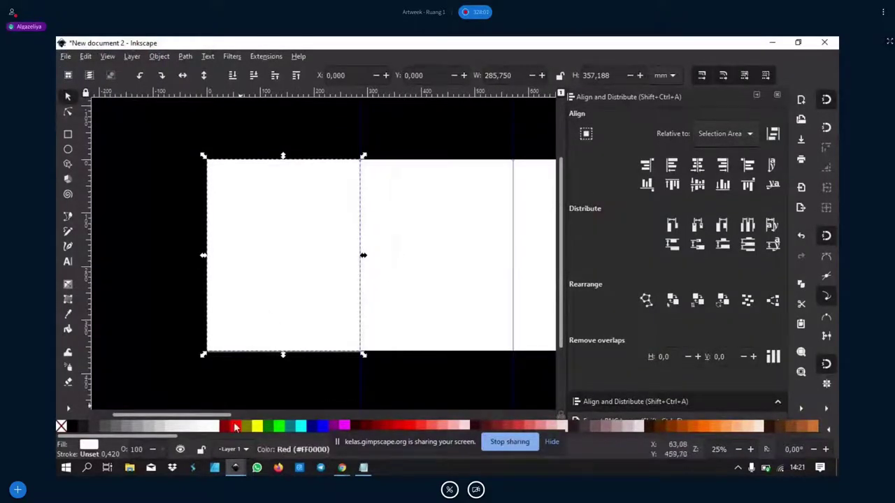
left_click(235, 427)
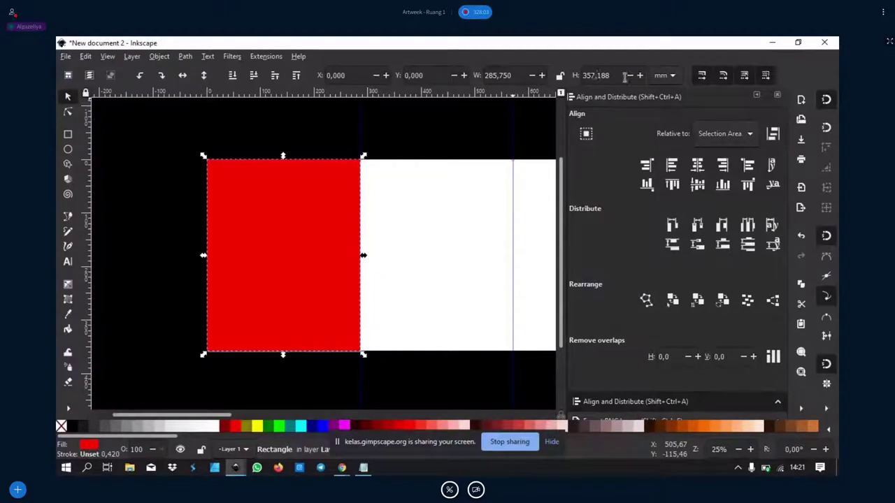
left_click(665, 75)
left_click(657, 126)
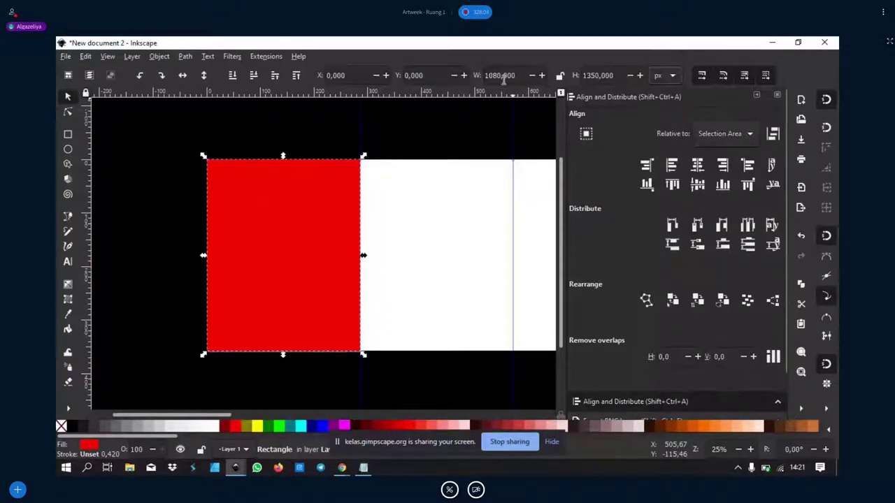
type("80")
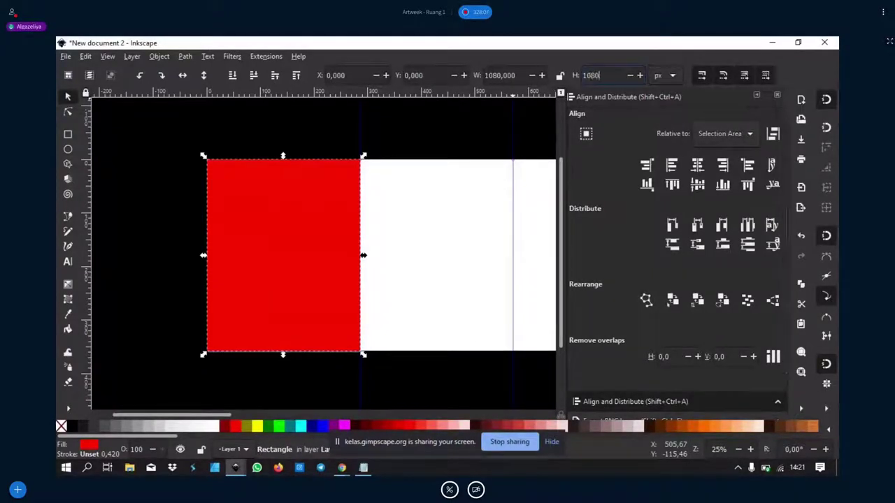
key("Return")
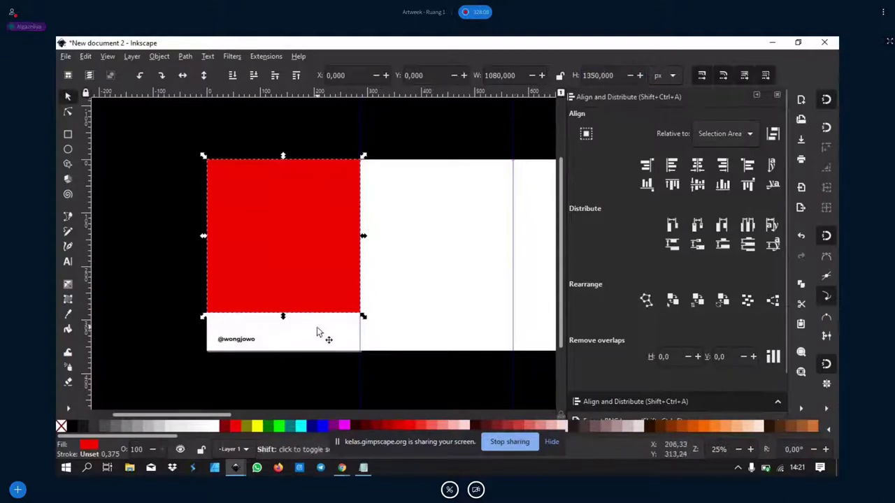
Centre the red block vertically on the page and lower it behind the title text.
left_click(316, 332, "shift")
left_click(697, 184)
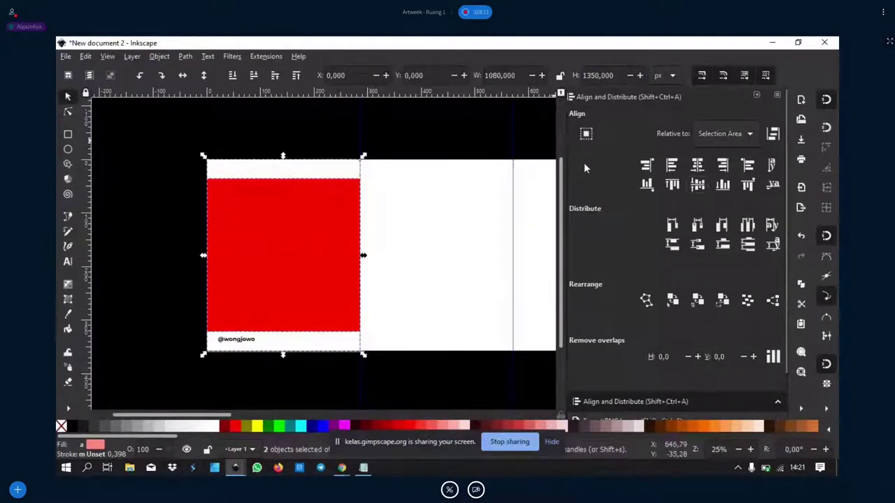
left_click(283, 189)
left_click(254, 75)
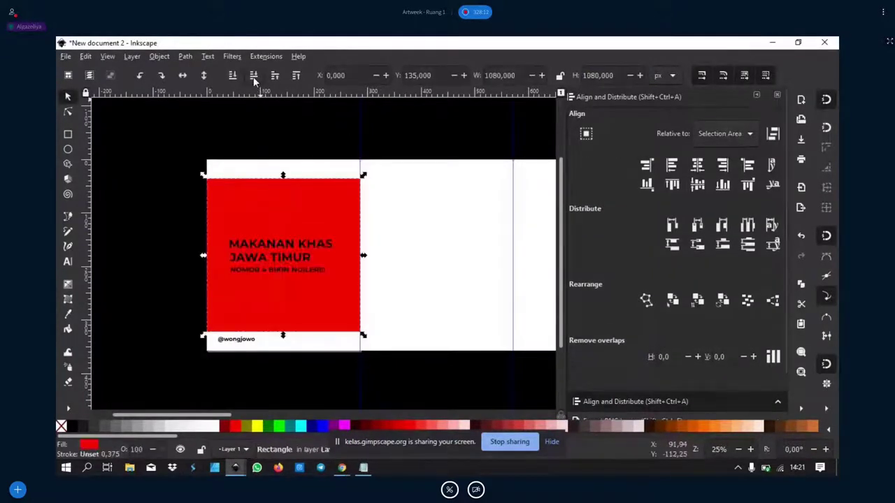
left_click(194, 183)
scroll(270, 239, "up", 1)
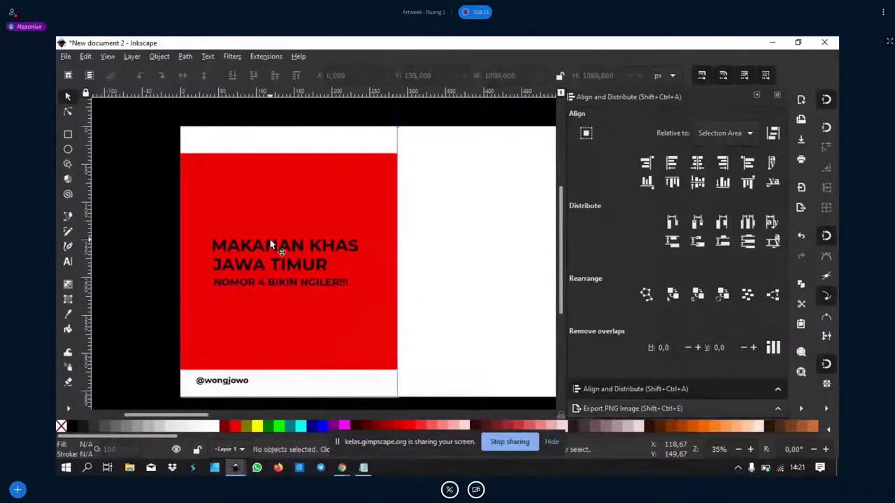
left_click(215, 383)
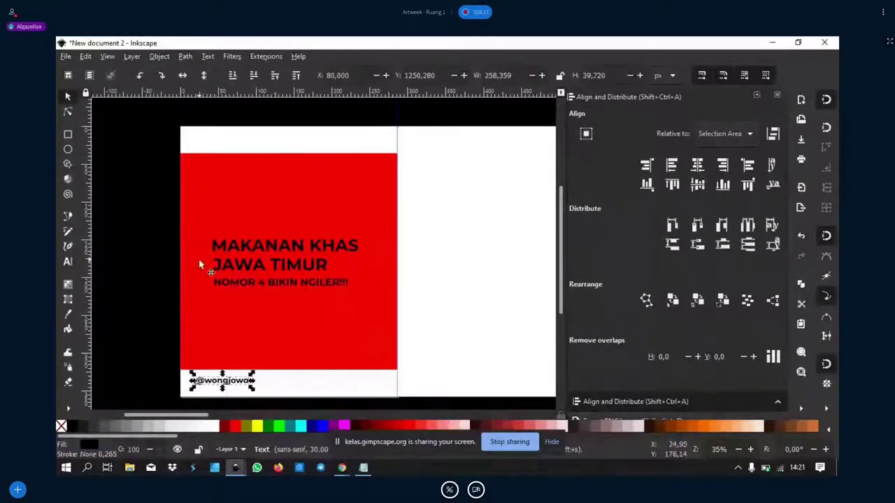
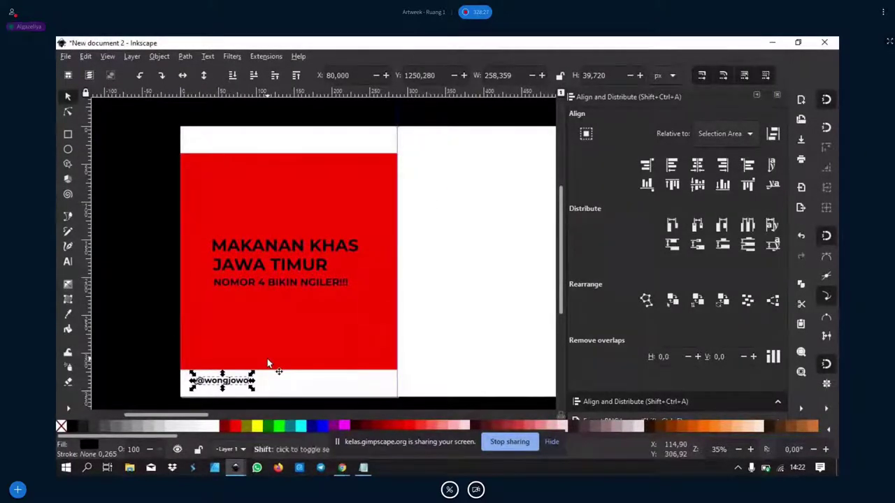
key("shift+Up")
key("shift+Up")
key("shift+Up")
key("shift+Up")
key("shift+Up")
key("shift+Up")
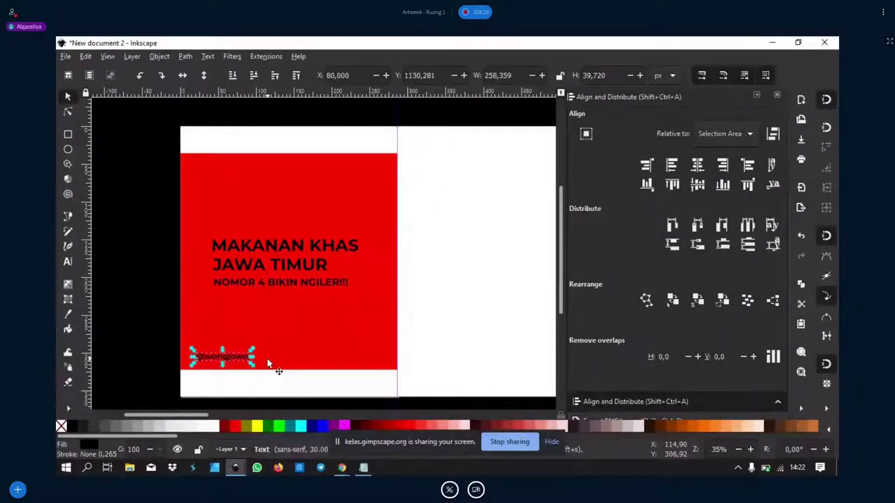
left_click(166, 341)
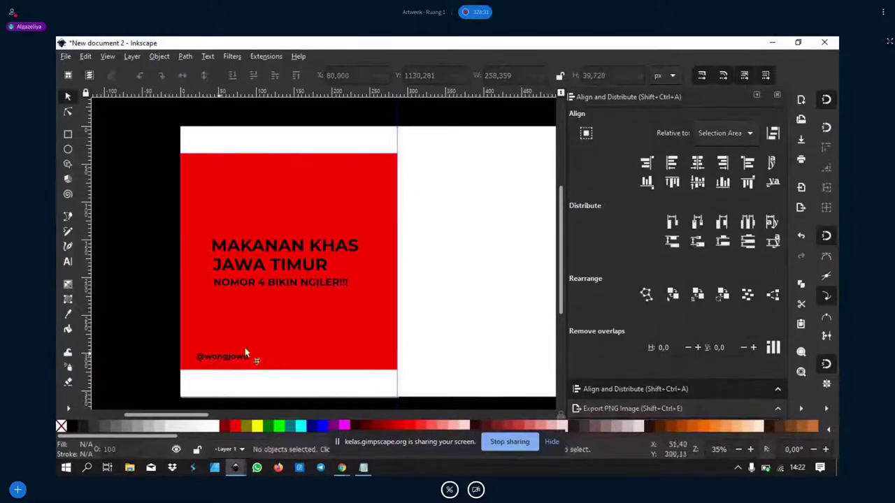
left_click(270, 265)
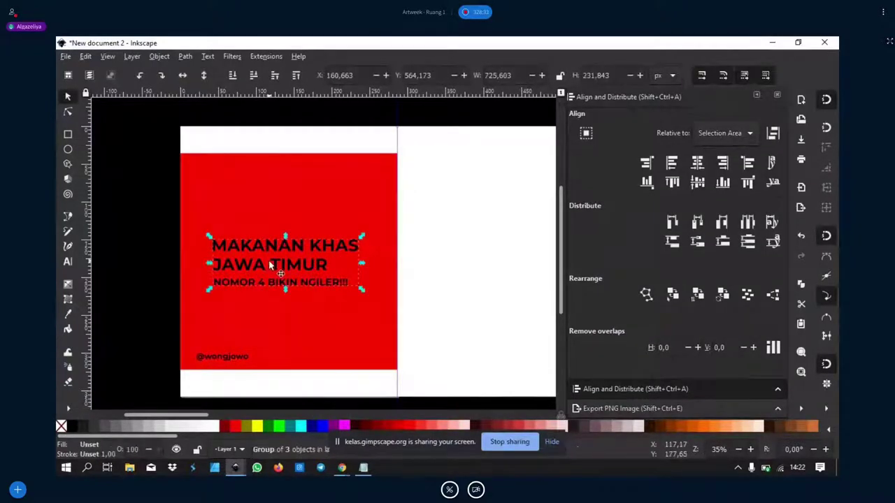
left_click_drag(269, 266, 262, 266)
left_click(270, 213)
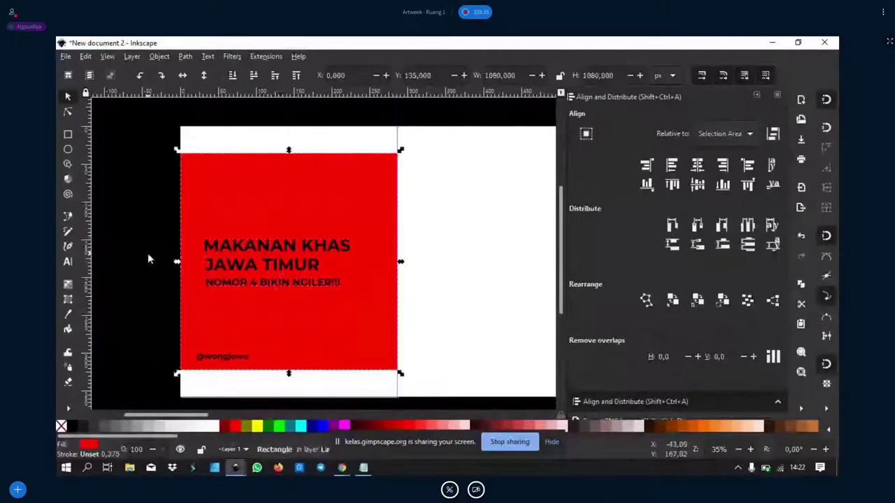
left_click(148, 259)
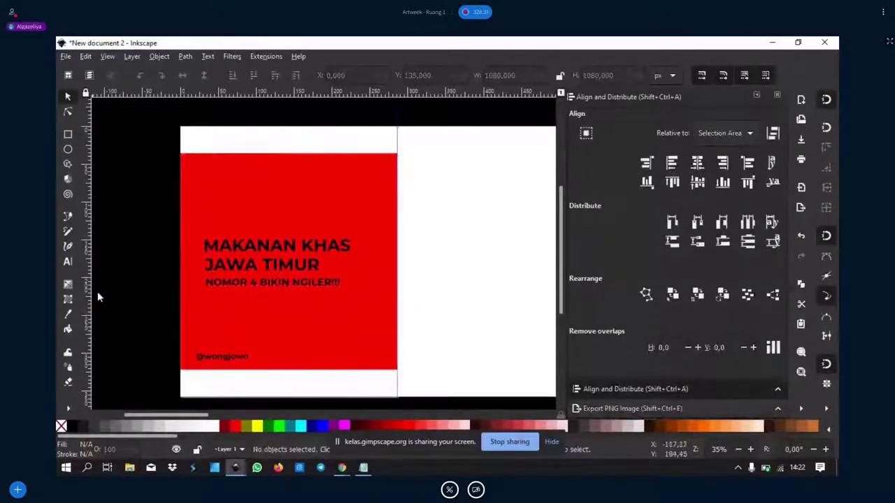
Add a 'Geser ke kiri' copy of the handle text at the red area's bottom-right.
left_click(219, 357)
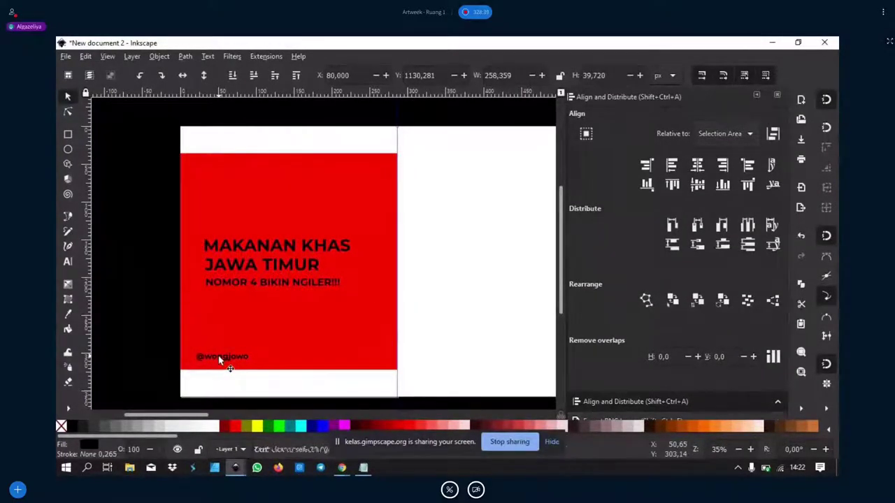
key("shift+Right")
key("shift+Right")
key("shift+Right")
key("shift+Right")
key("shift+Right")
key("shift+Right")
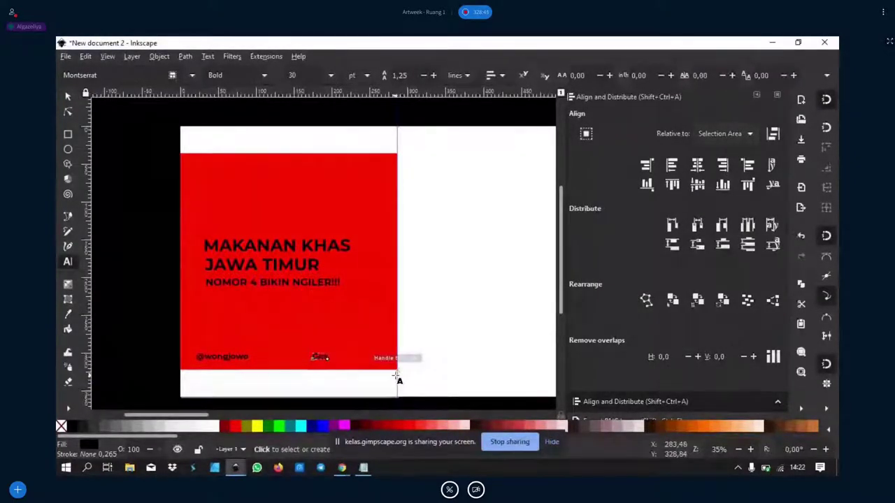
type("ke b")
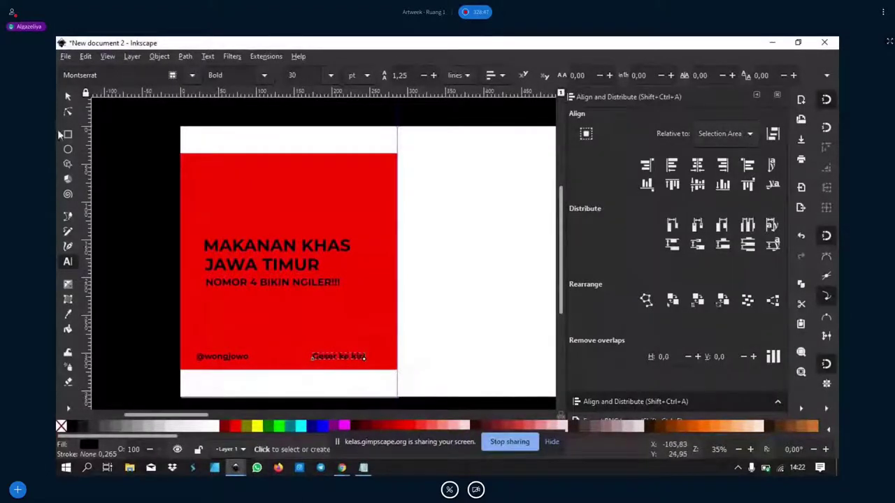
left_click(67, 98)
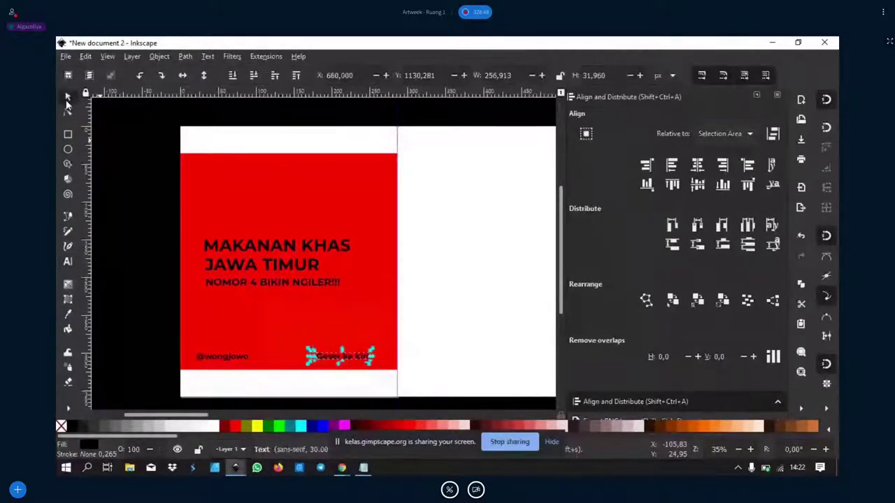
key("Right")
key("Right")
key("Right")
key("Right")
key("Right")
key("Right")
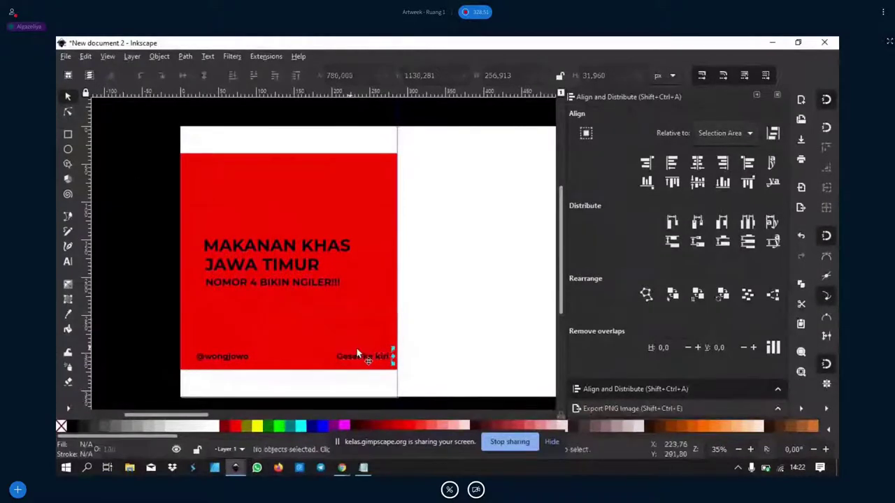
key("shift+Left")
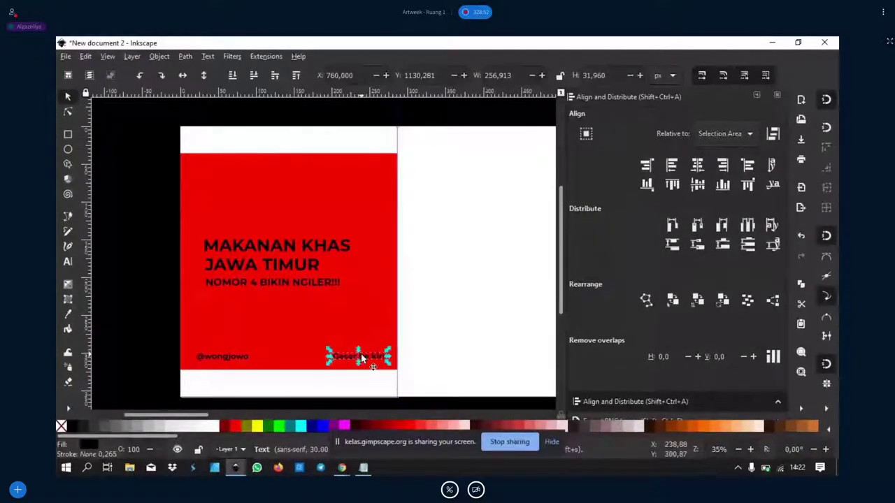
key("ctrl+shift+e")
key("Escape")
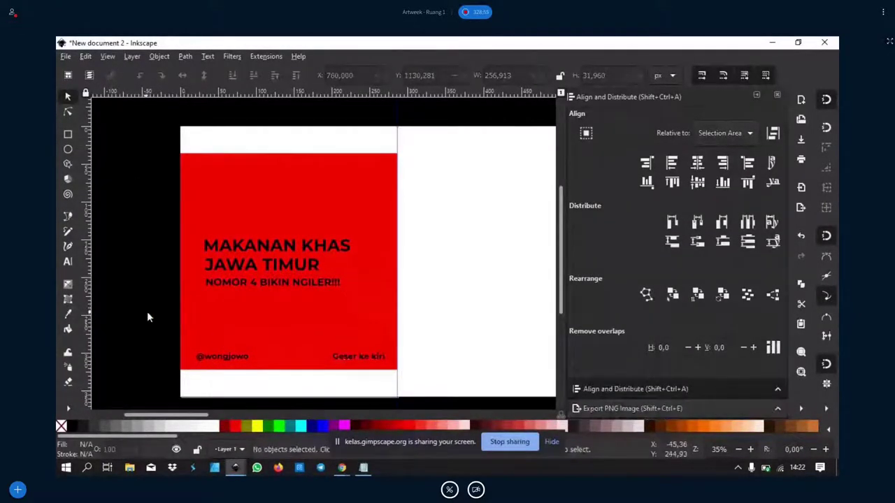
Duplicate both bottom texts to the top and retype the top-left copy as #manganenak.
left_click_drag(149, 316, 430, 387)
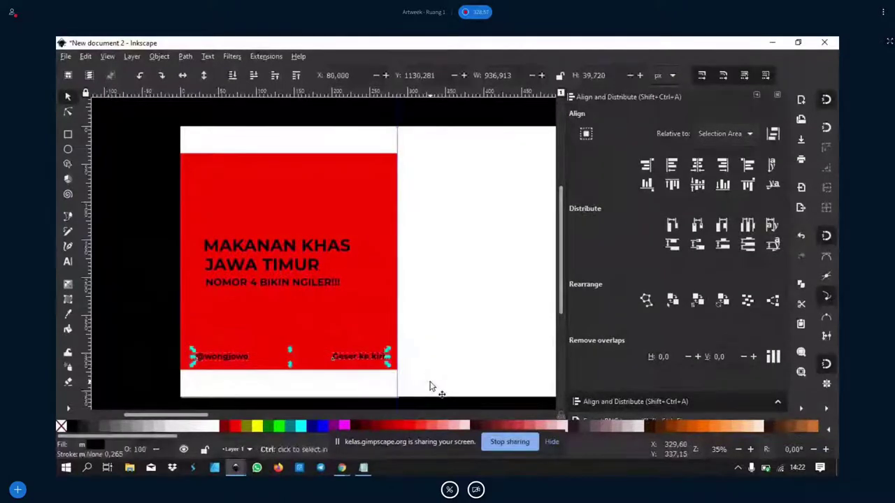
key("ctrl+d")
key("shift+Up")
key("shift+Up")
key("shift+Up")
key("shift+Up")
key("shift+Up")
key("shift+Up")
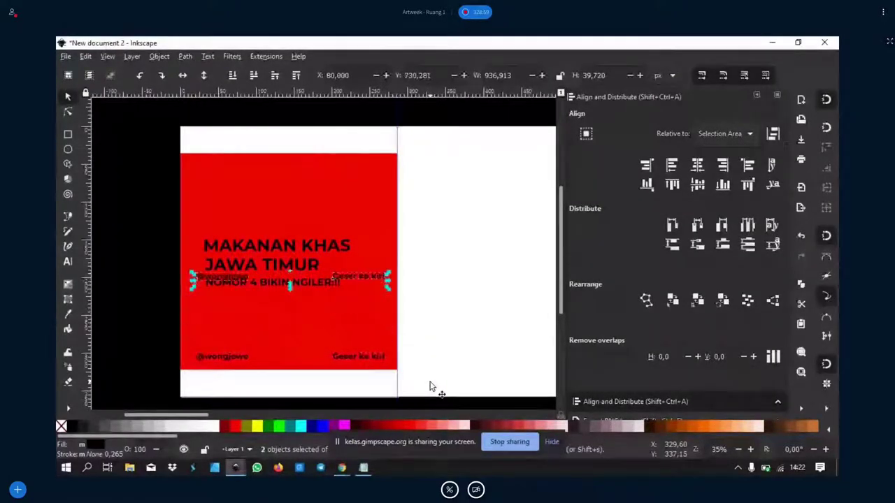
key("shift+Up")
key("shift+Up")
key("shift+Up")
key("shift+Up")
key("shift+Up")
key("shift+Up")
key("shift+Up")
key("Up")
key("Up")
key("Up")
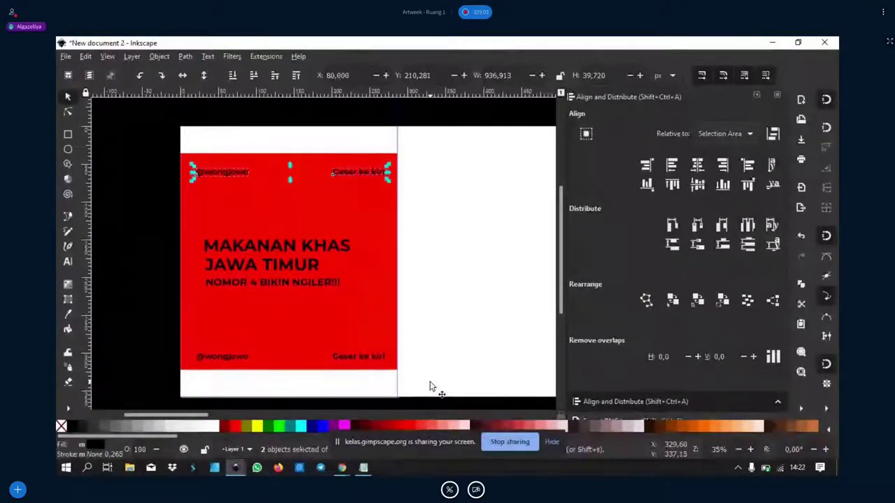
left_click(68, 262)
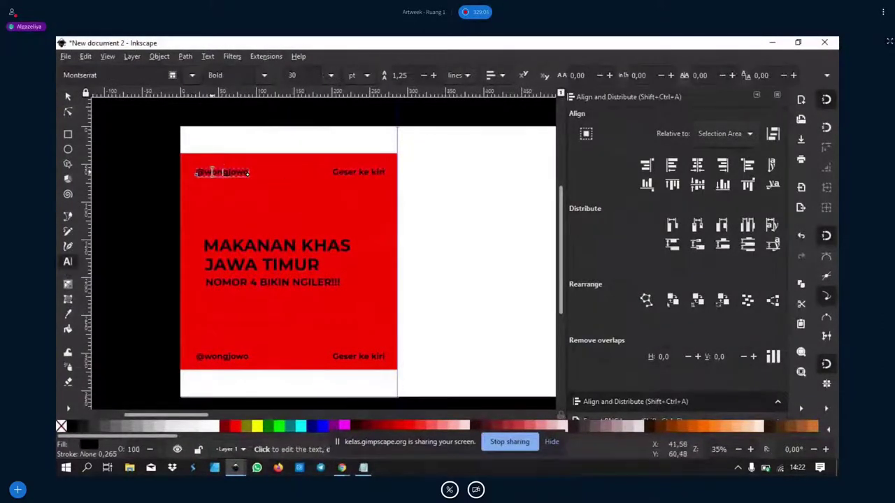
key("BackSpace")
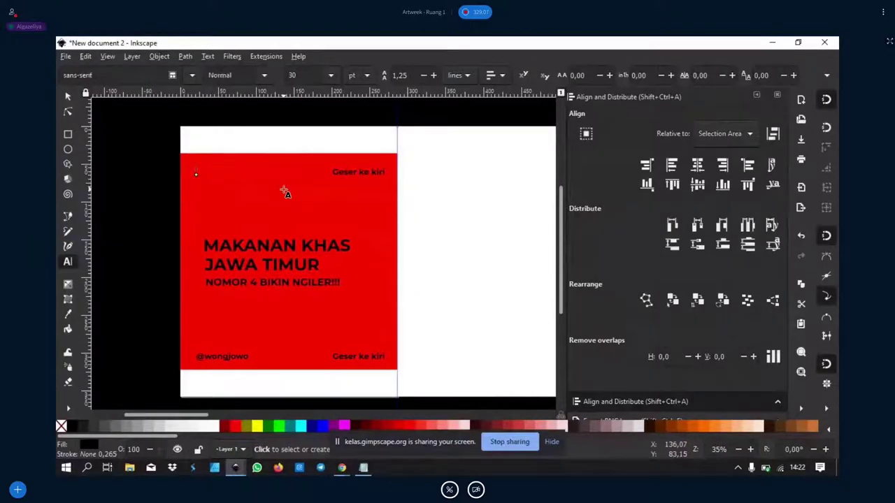
type("@manganenak")
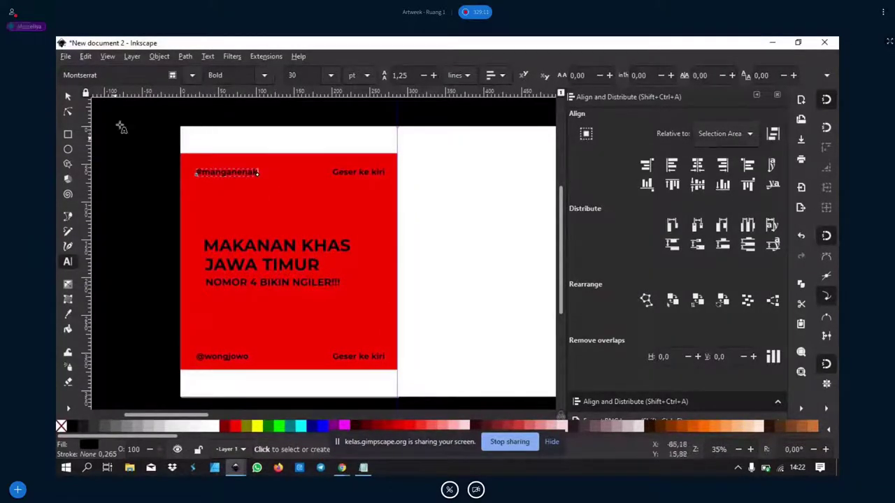
left_click(68, 97)
left_click(286, 176)
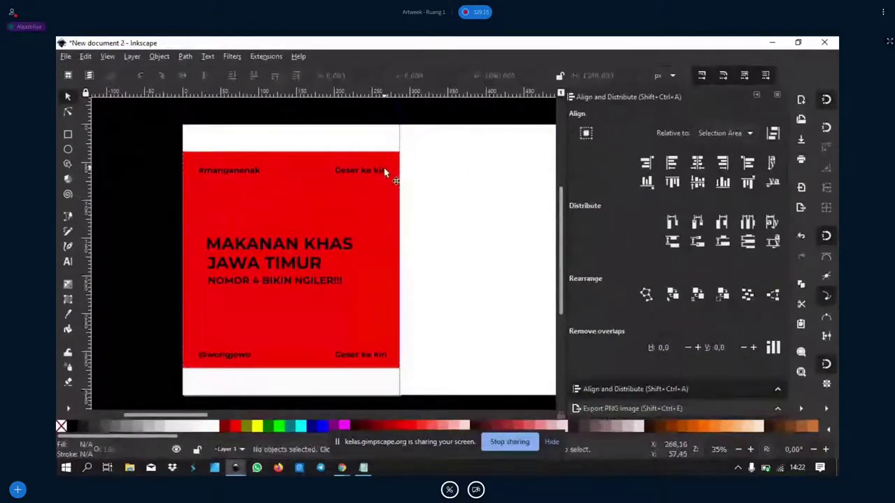
Retype the top-right copy as 'Logo' and push it toward the right edge.
left_click(384, 169)
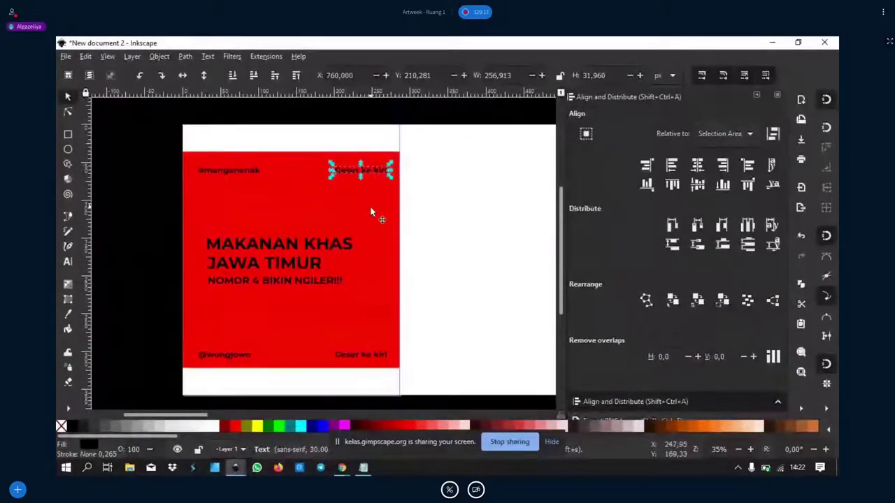
left_click(68, 262)
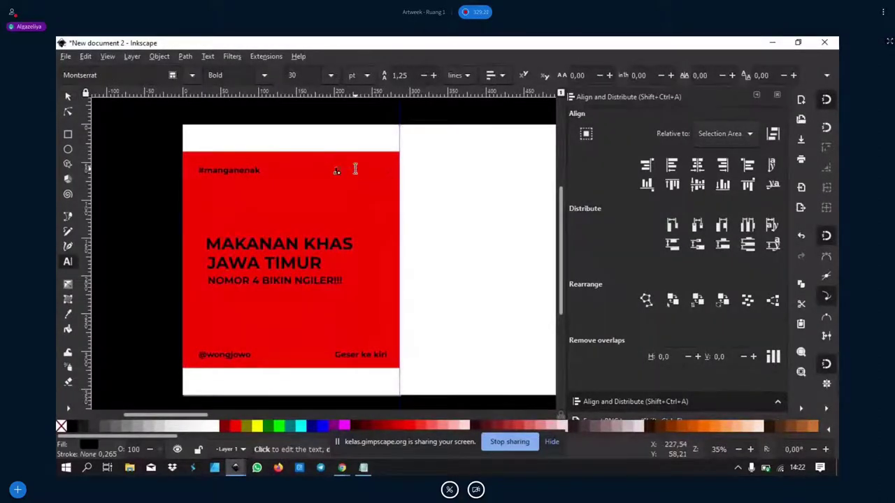
type("Logo")
left_click(68, 97)
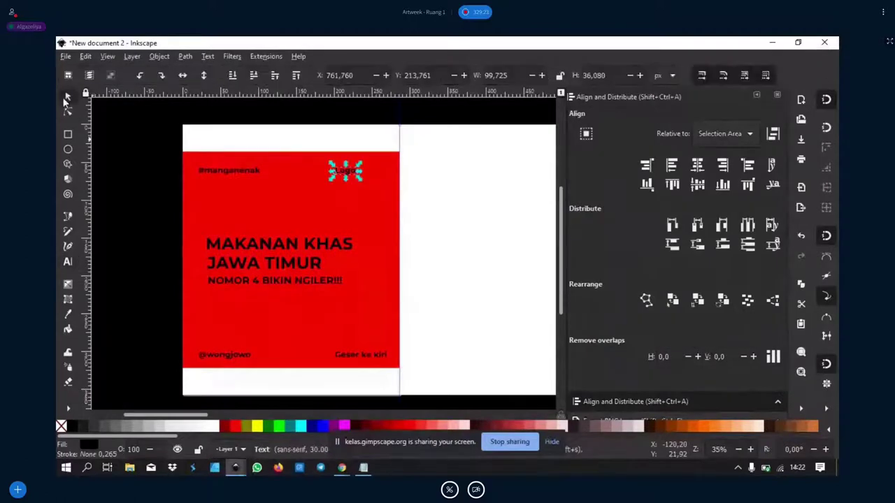
key("shift+Right")
key("shift+Right")
key("shift+Right")
key("shift+Right")
key("shift+Right")
key("shift+Right")
key("Escape")
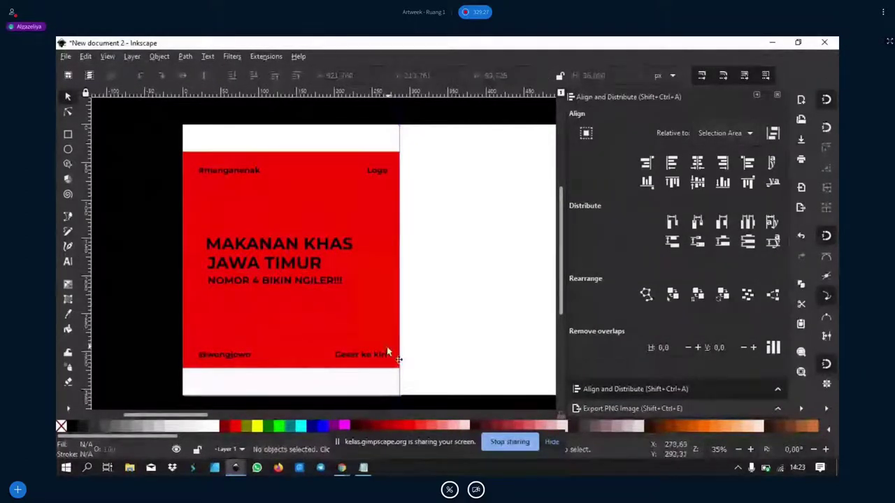
left_click(367, 334)
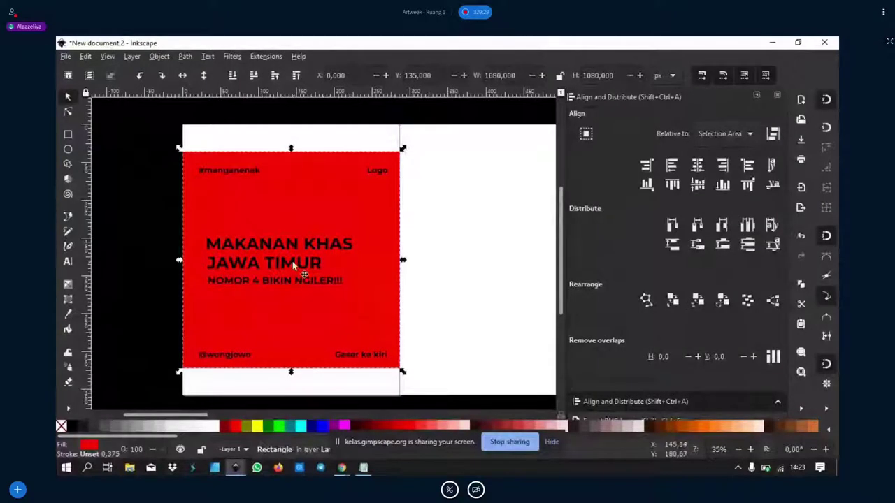
left_click(304, 274)
left_click_drag(357, 295, 350, 292)
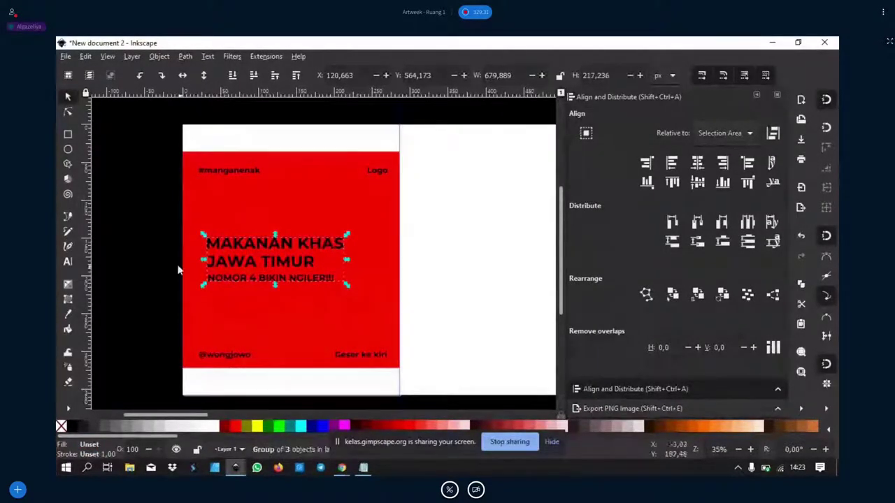
key("Escape")
scroll(536, 340, "down", 1)
scroll(476, 325, "right", 1)
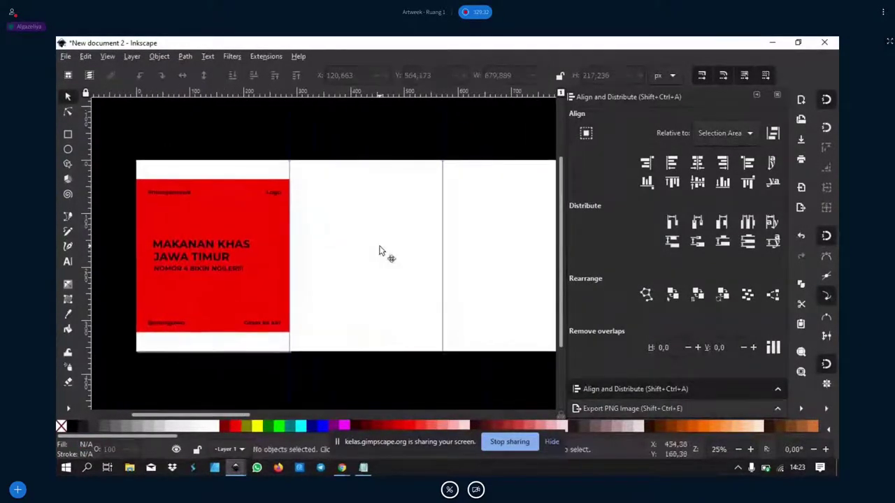
left_click(343, 264)
left_click(230, 203)
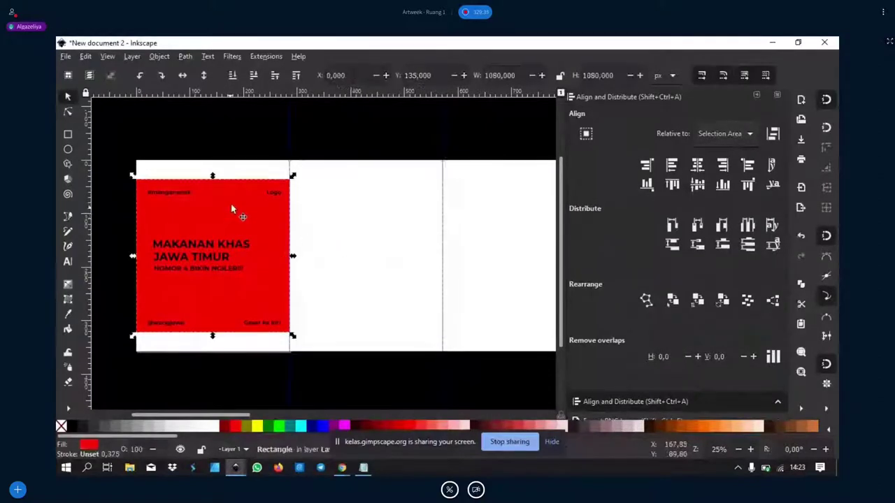
left_click(253, 75)
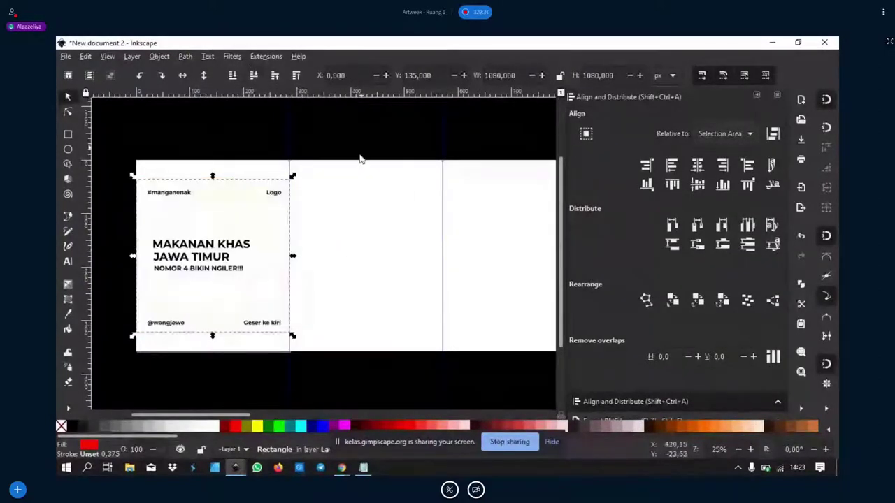
left_click(360, 159)
scroll(307, 279, "up", 1)
scroll(303, 310, "down", 2)
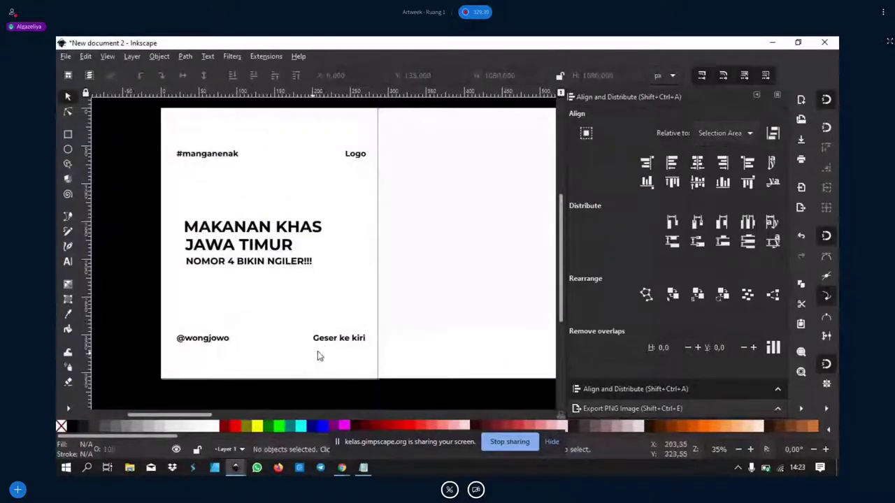
scroll(324, 335, "up", 1)
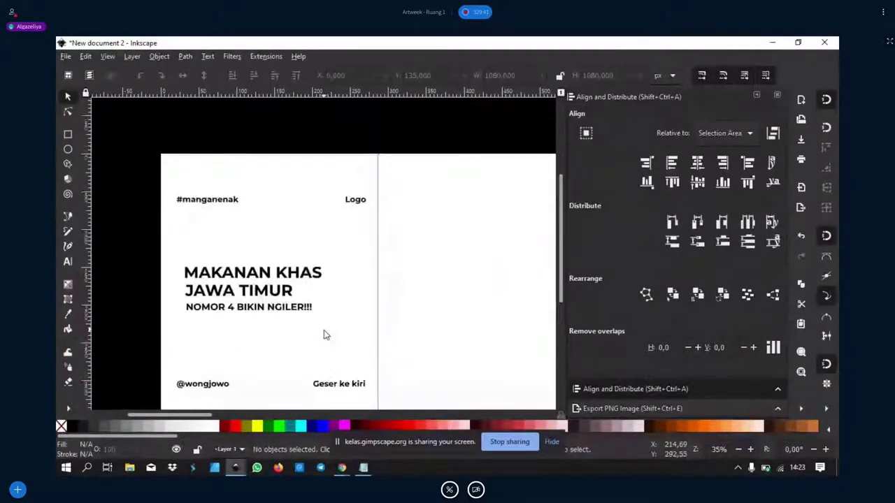
scroll(280, 293, "down", 1)
left_click(67, 137)
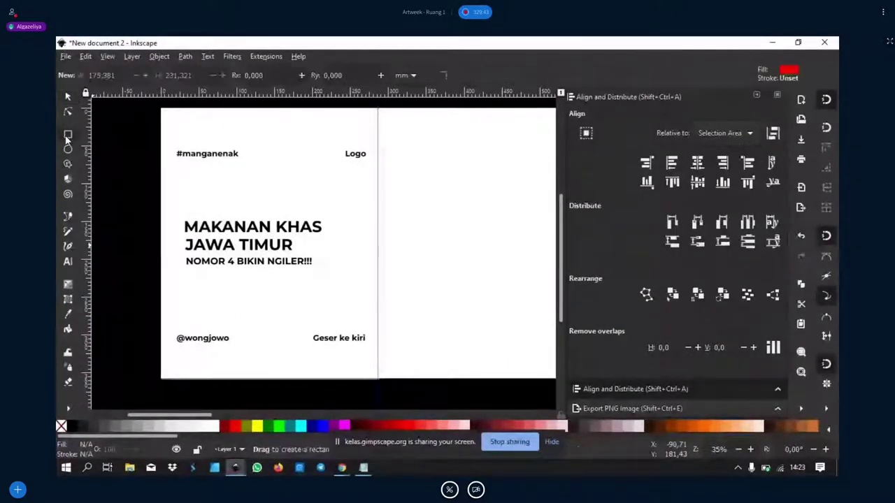
left_click_drag(171, 321, 243, 345)
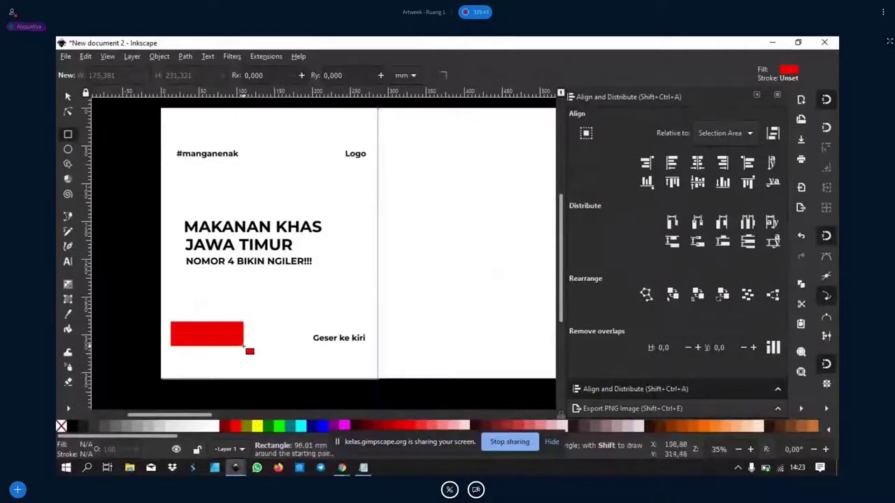
left_click(68, 97)
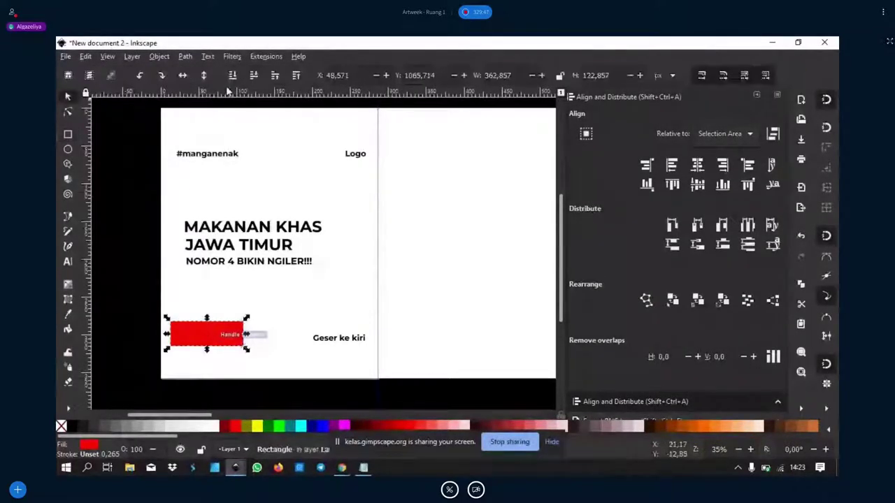
left_click(252, 76)
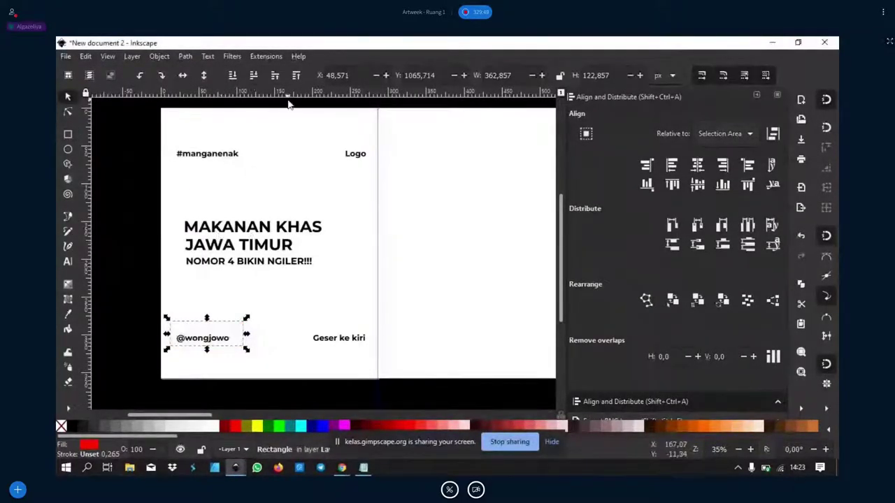
left_click(276, 77)
scroll(209, 337, "up", 2)
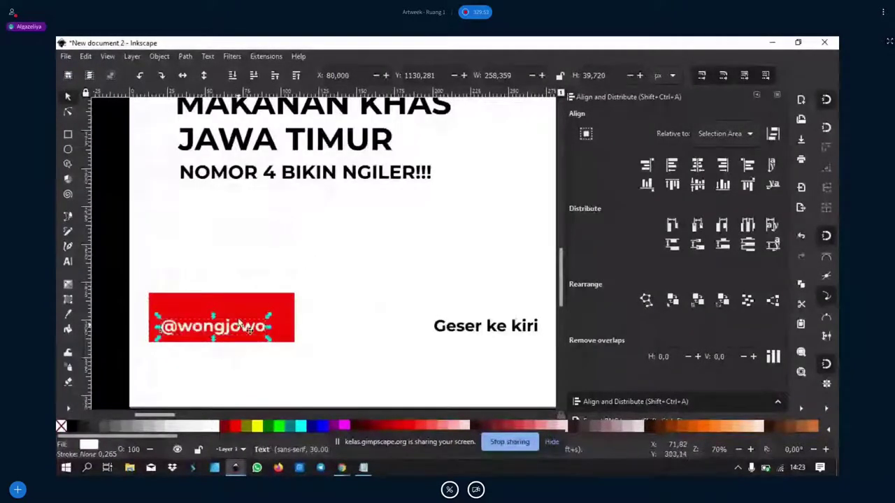
left_click_drag(221, 289, 223, 311)
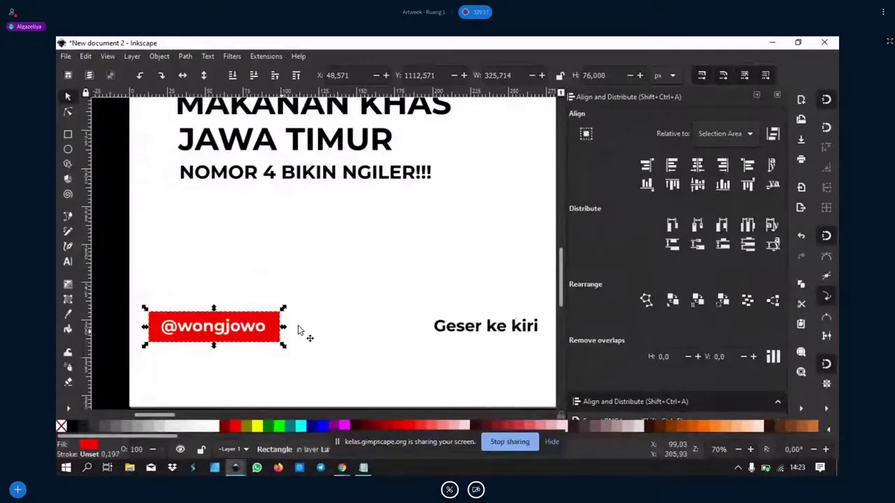
left_click(269, 306)
scroll(259, 297, "down", 3, "ctrl")
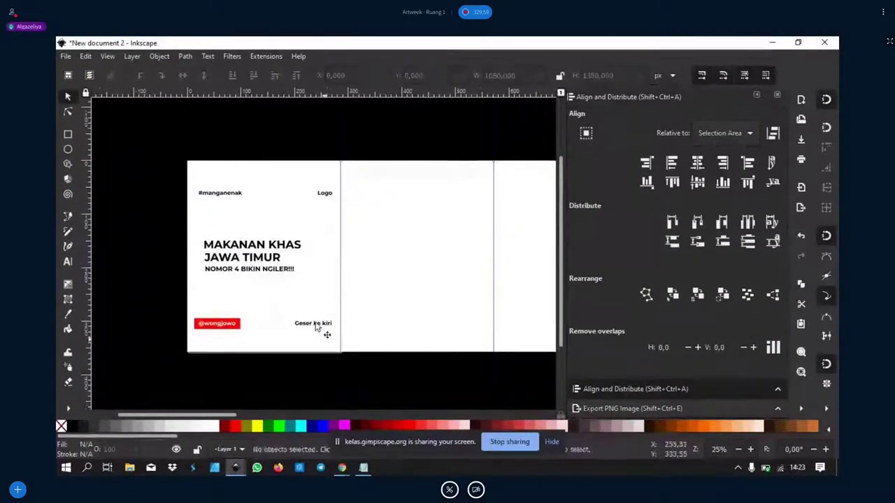
Drop a copy of the #manganenak hashtag onto the top of the second slide.
scroll(318, 325, "up", 1, "ctrl")
scroll(301, 318, "up", 1, "ctrl")
scroll(235, 291, "down", 1, "ctrl")
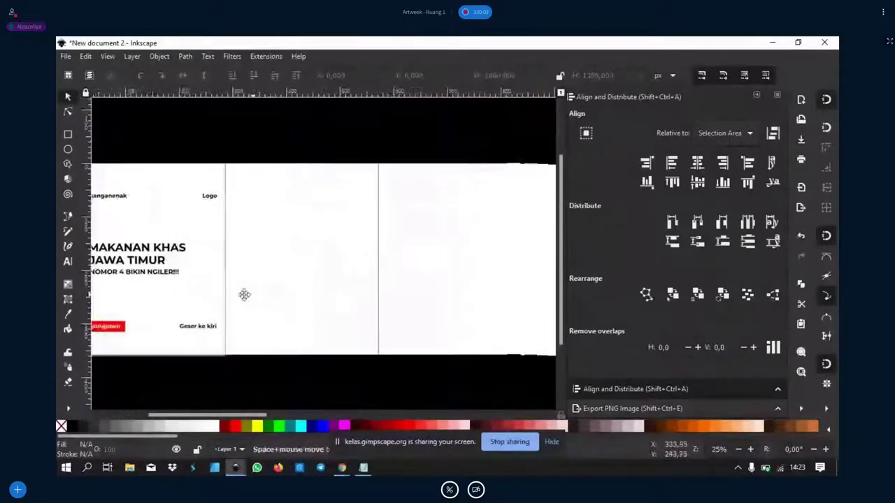
scroll(241, 297, "down", 1, "ctrl")
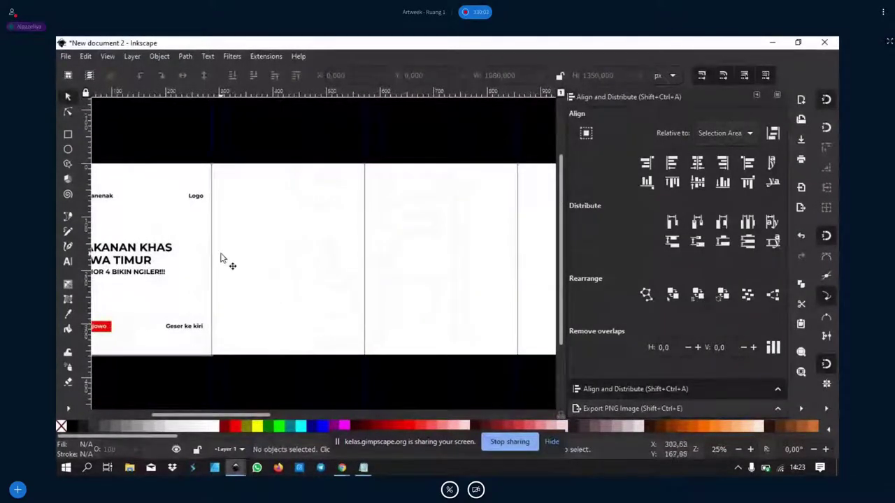
left_click_drag(226, 259, 299, 276)
left_click_drag(115, 208, 224, 243)
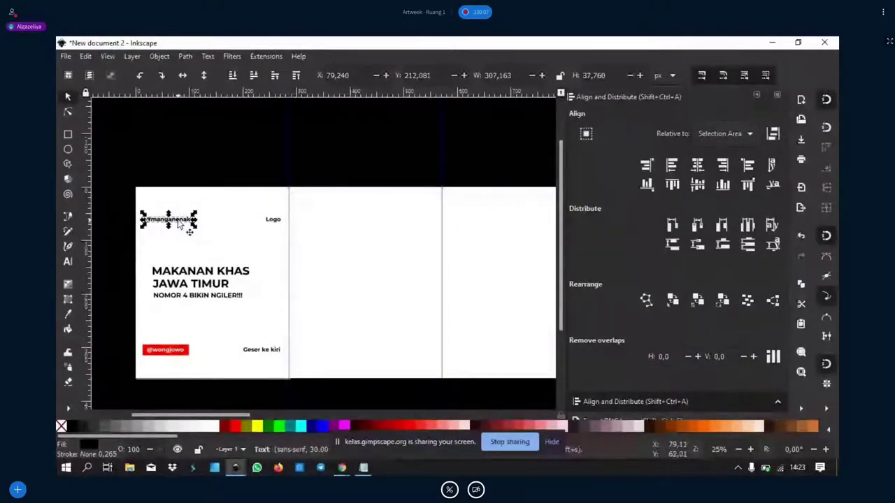
left_click_drag(178, 222, 374, 203)
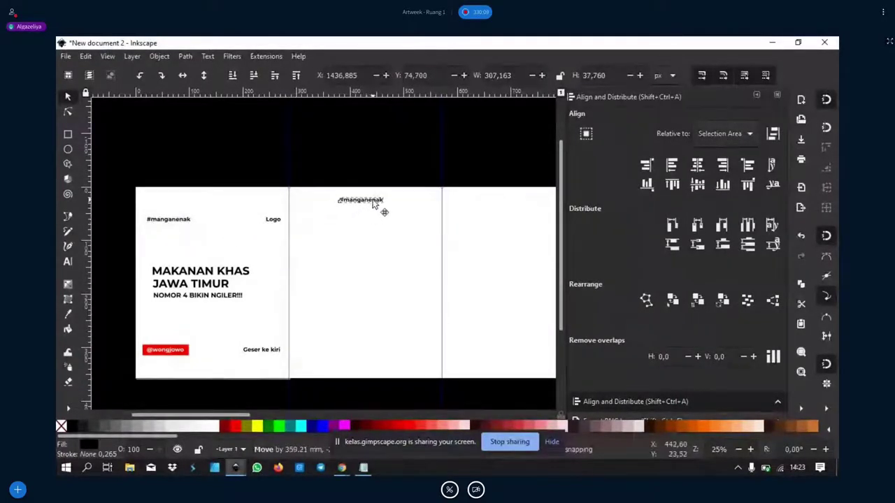
Centre the hashtag copy horizontally on the second slide's background.
left_click(375, 248, "shift")
left_click(697, 167)
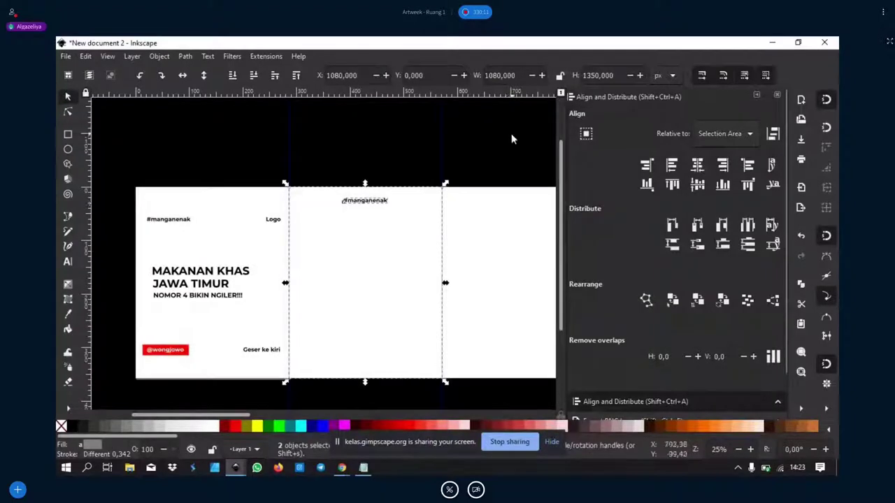
left_click_drag(534, 190, 413, 164)
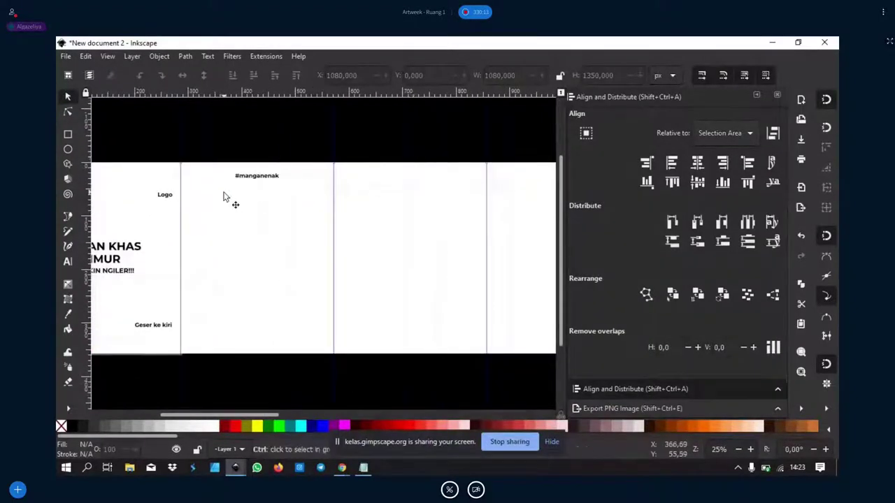
scroll(311, 270, "up", 1, "ctrl")
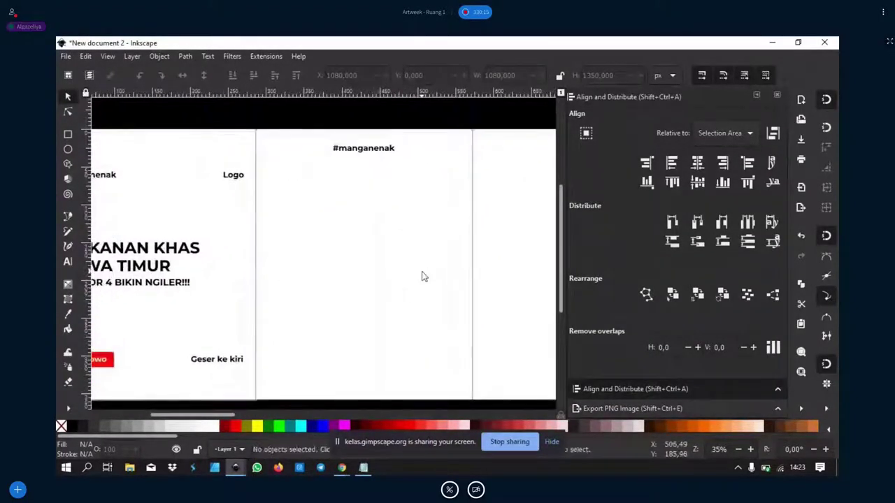
left_click_drag(332, 312, 349, 311)
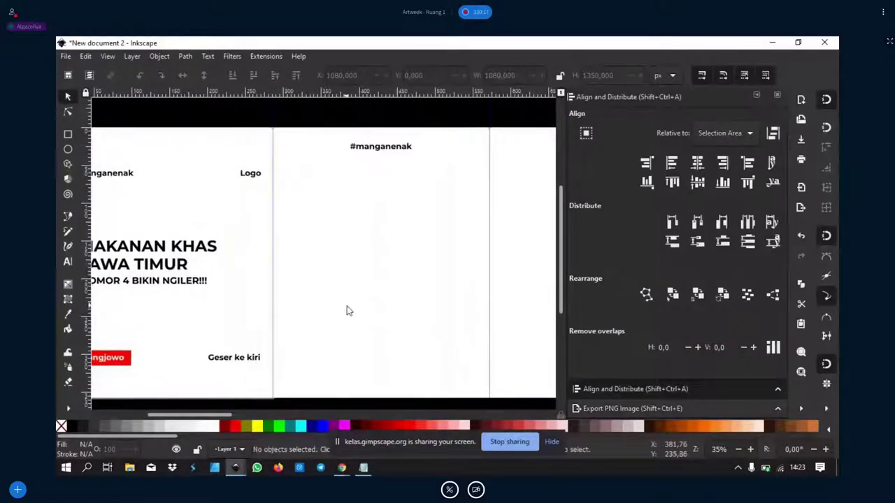
left_click(364, 467)
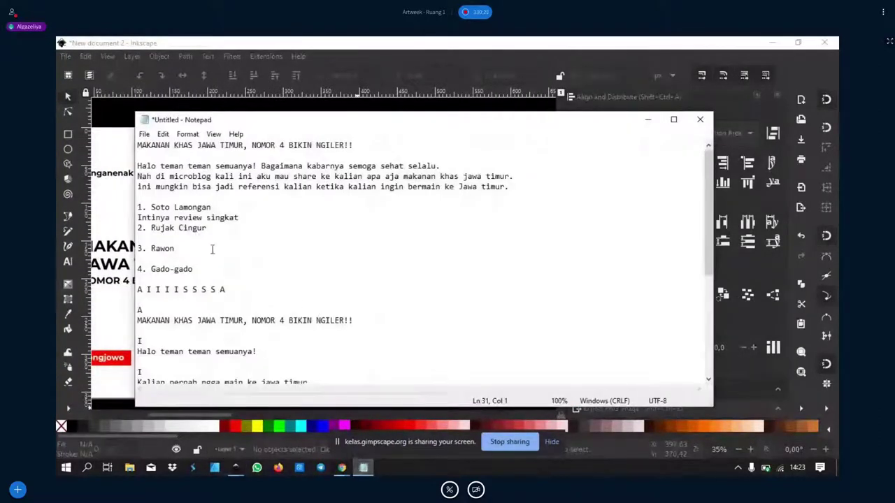
Scroll through the Notepad draft of the slide text, then return to Inkscape.
scroll(246, 308, "down", 2)
scroll(183, 296, "down", 1)
scroll(183, 287, "down", 1)
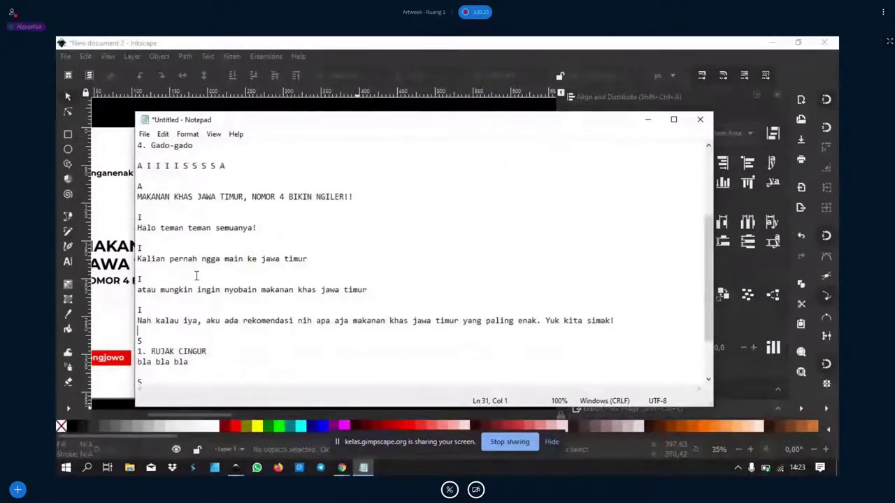
key("alt+Tab")
Duplicate the MAKANAN KHAS JAWA TIMUR headline group onto the second slide's centre.
left_click(173, 249)
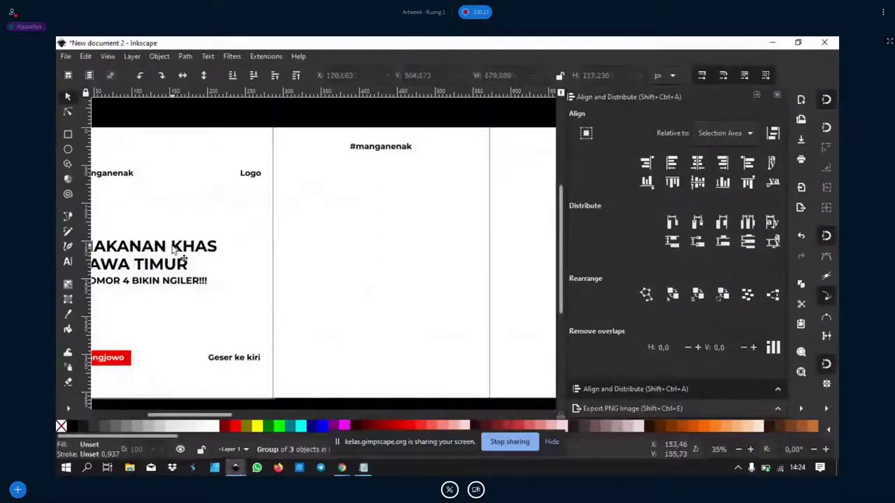
left_click(68, 262)
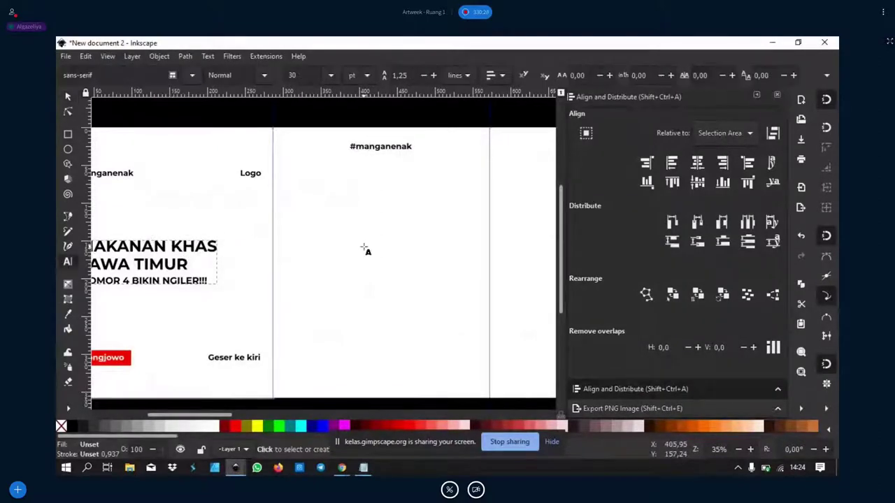
left_click(344, 258)
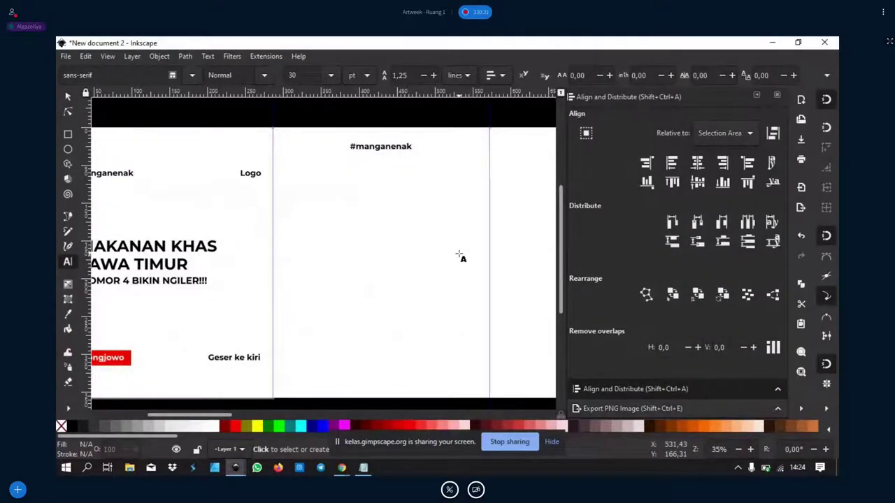
left_click(68, 97)
left_click(137, 253)
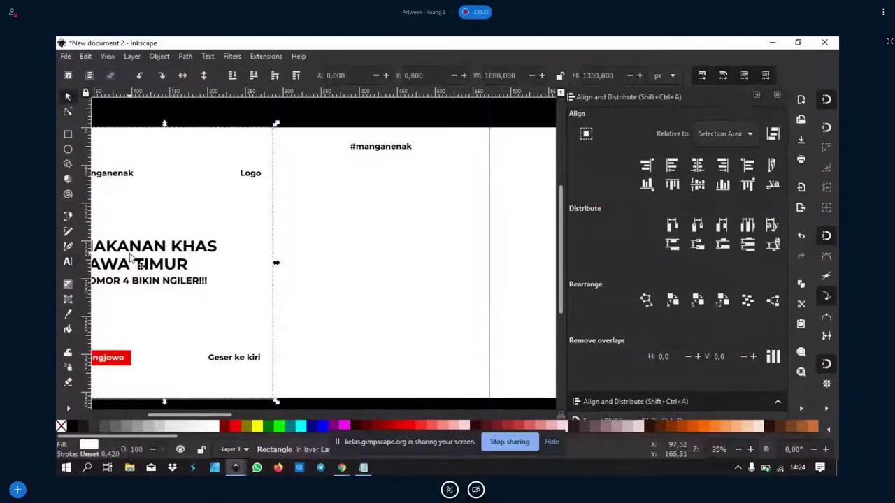
key("ctrl+d")
left_click_drag(137, 253, 423, 249)
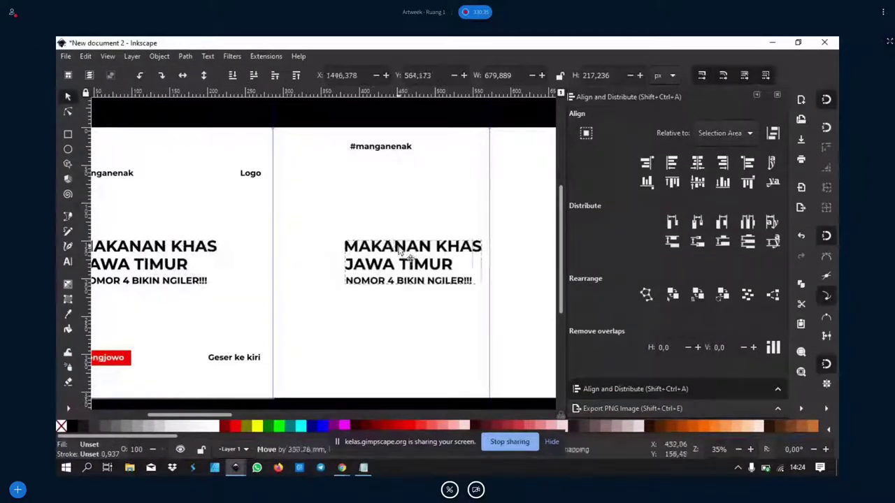
Replace the copy's first line with HALO.
left_click(68, 263)
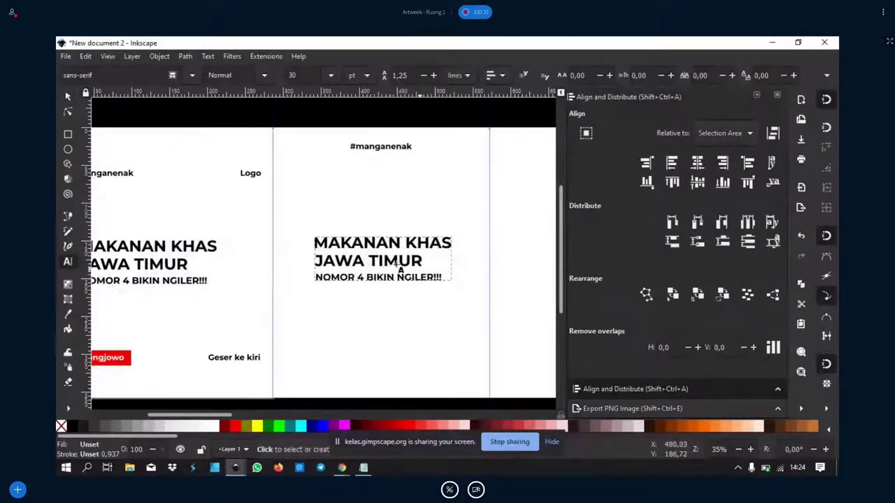
triple_click(372, 243)
type("HALO T")
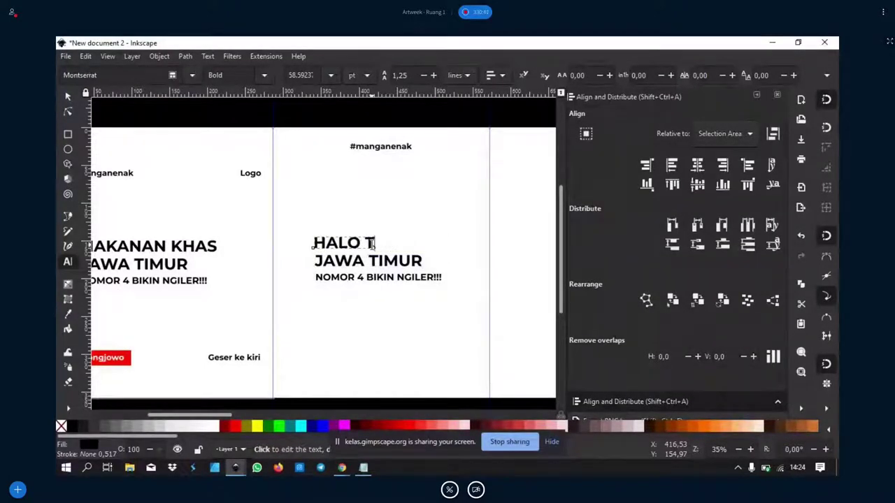
type("MEN")
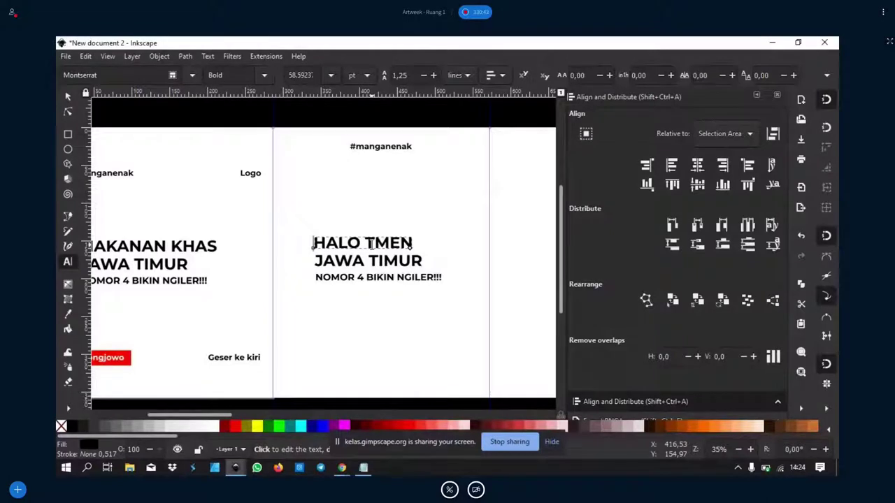
left_click_drag(361, 243, 420, 238)
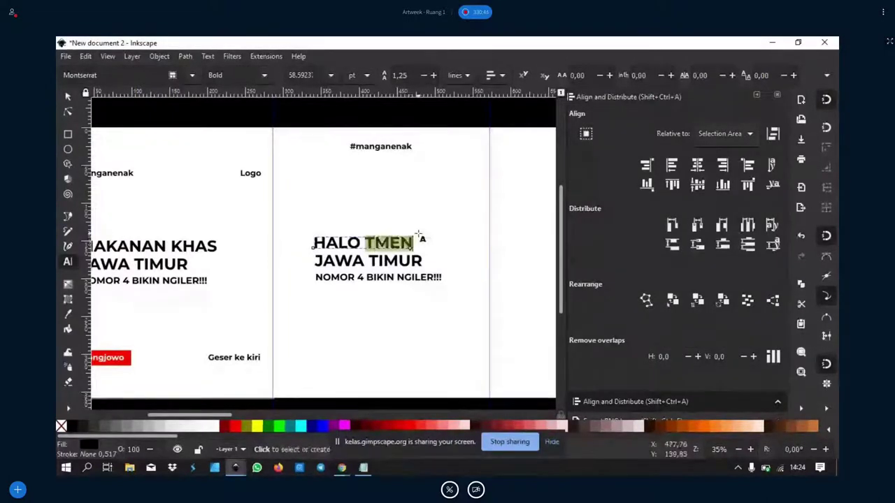
key("BackSpace")
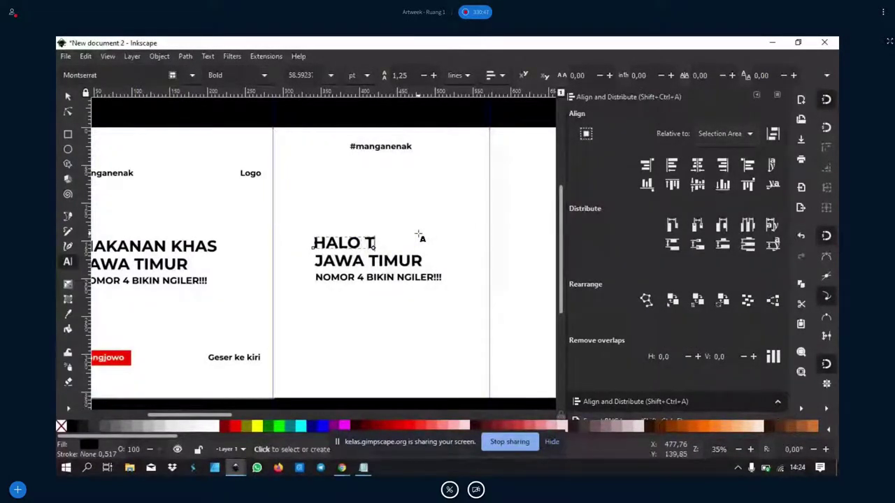
key("BackSpace")
key("BackSpace")
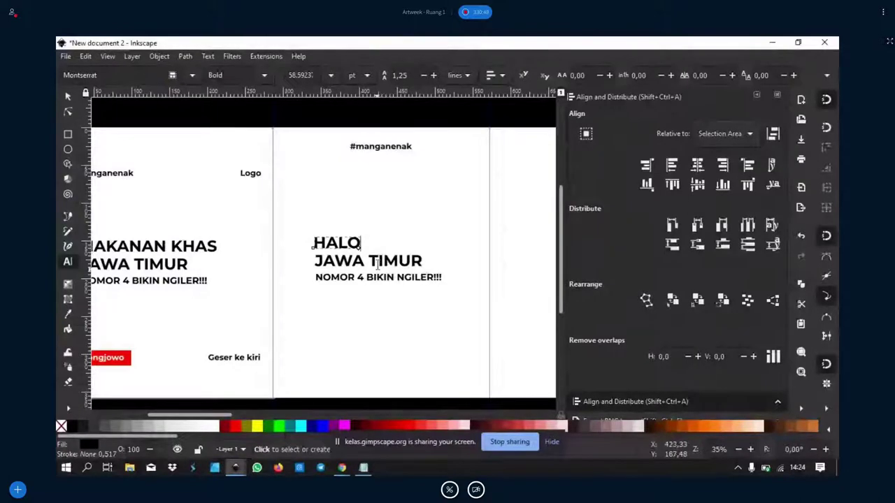
Change the second line to TEMAN-TEMAN and the third line to SEMUANYA.
triple_click(378, 261)
type("TEM,A")
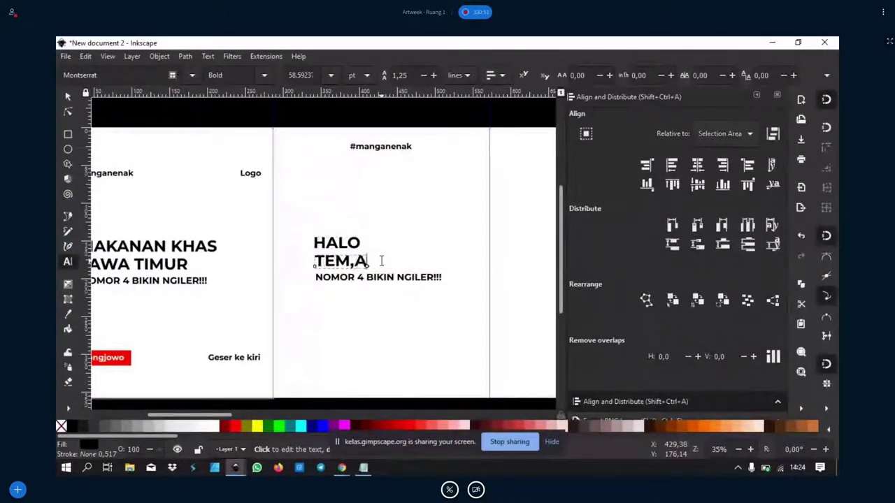
key("BackSpace")
key("BackSpace")
type("AN-TE")
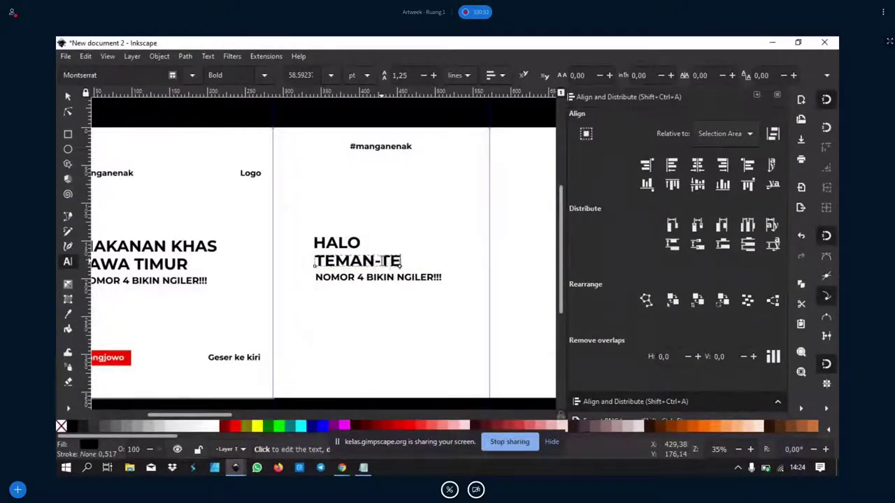
type("MAN")
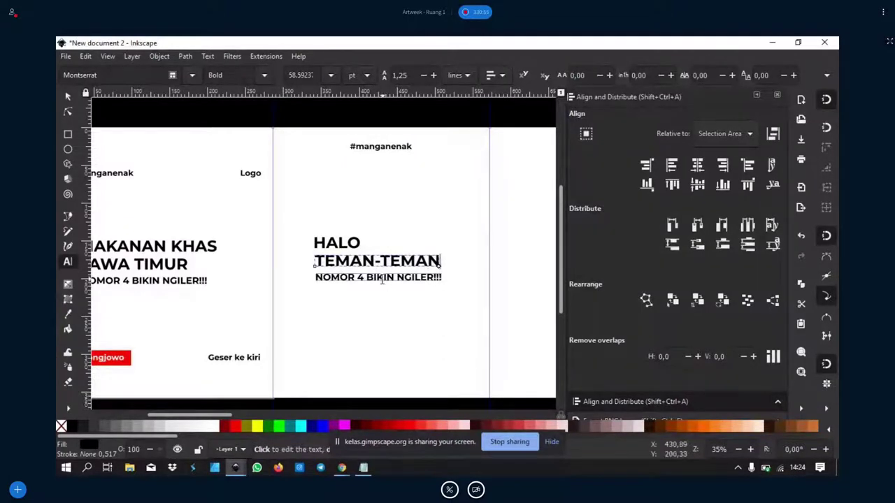
triple_click(381, 278)
type("sem")
key("BackSpace")
key("BackSpace")
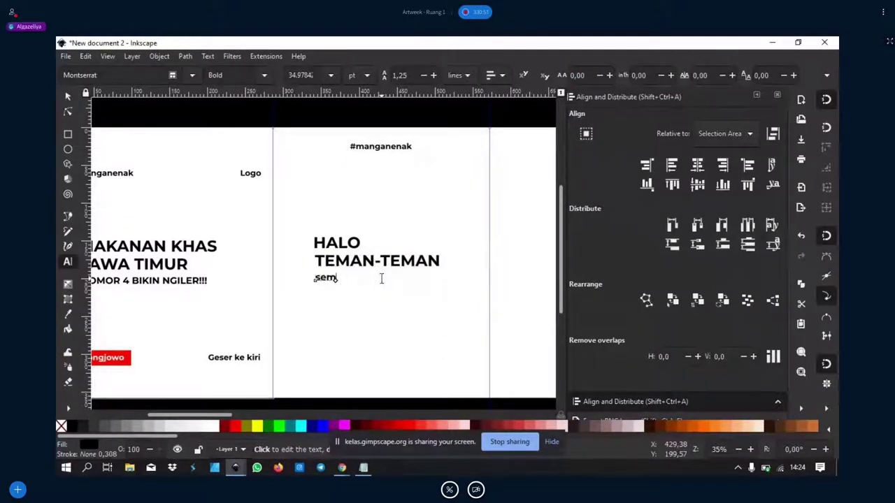
key("BackSpace")
key("BackSpace")
key("BackSpace")
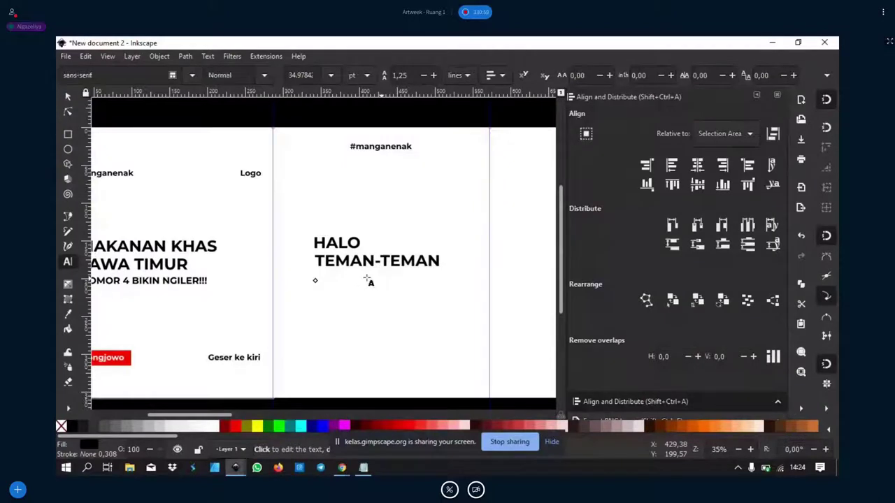
type("SEMUANYA!")
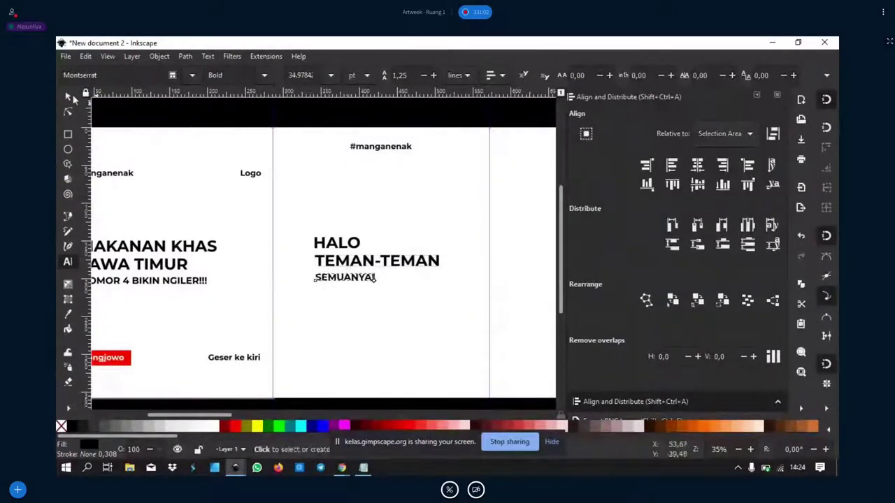
Shift the HALO TEMAN-TEMAN SEMUANYA text block slightly left on the second slide.
left_click(68, 96)
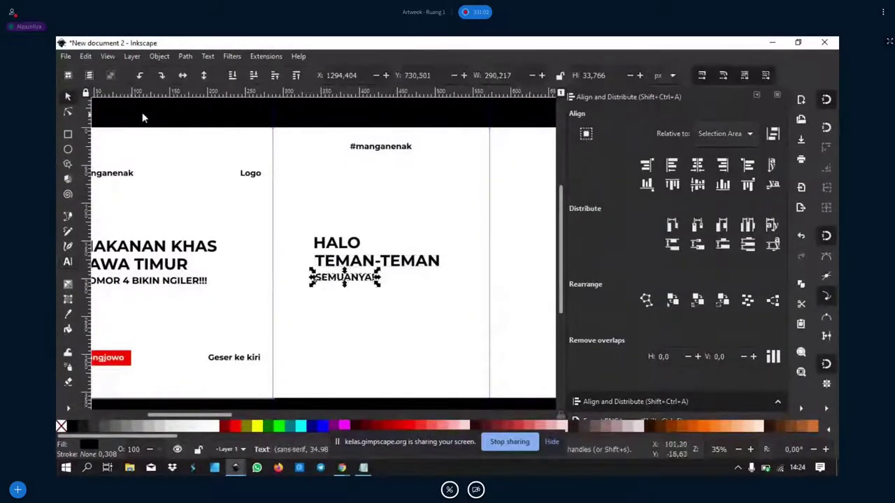
scroll(396, 267, "down", 1)
left_click(396, 266)
left_click_drag(396, 266, 374, 259)
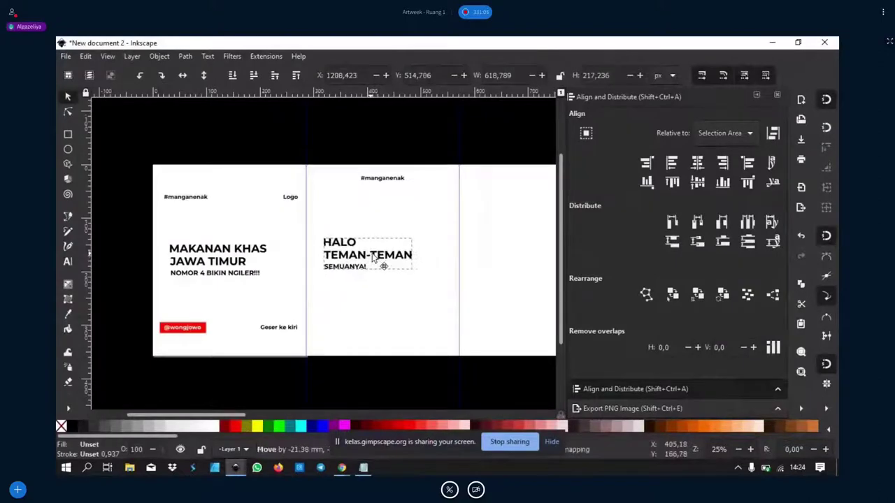
left_click(415, 359)
scroll(355, 385, "right", 2)
left_click(356, 385)
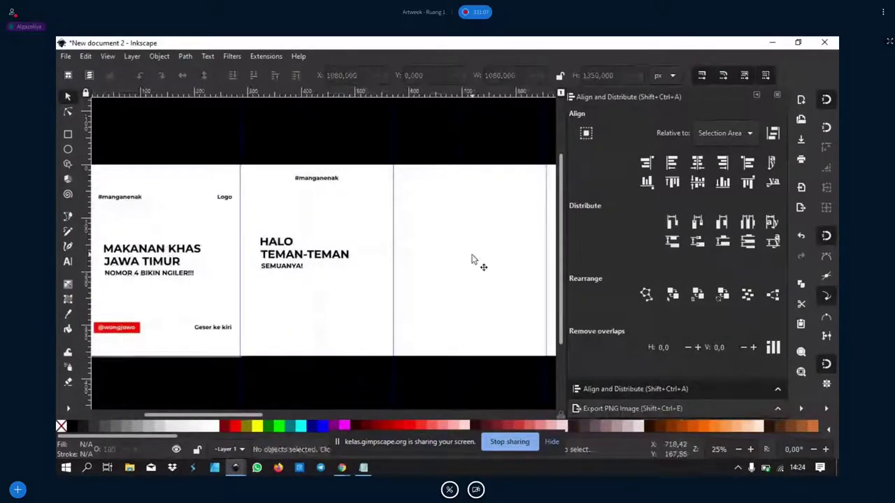
Scroll and pan the canvas to review the slides.
scroll(472, 259, "down", 2)
scroll(314, 339, "up", 1)
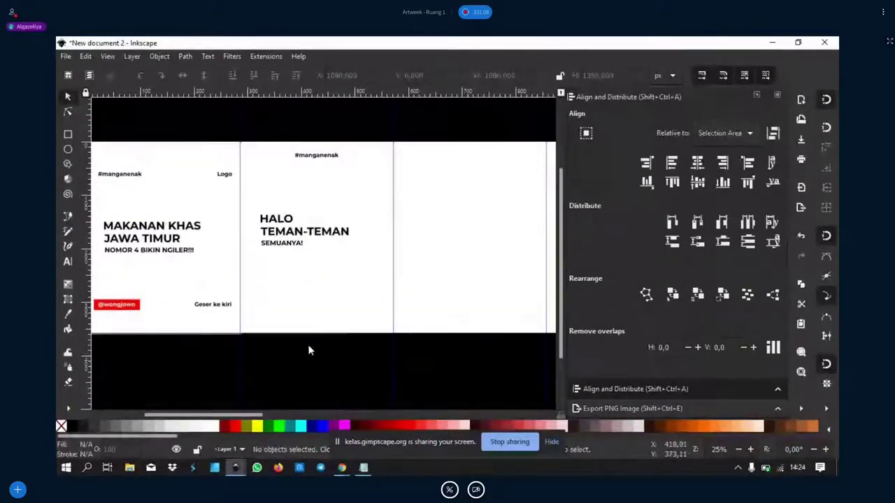
mouse_move(249, 417)
left_mouse_down()
mouse_move(269, 418)
mouse_move(223, 419)
left_mouse_up()
scroll(292, 299, "up", 2)
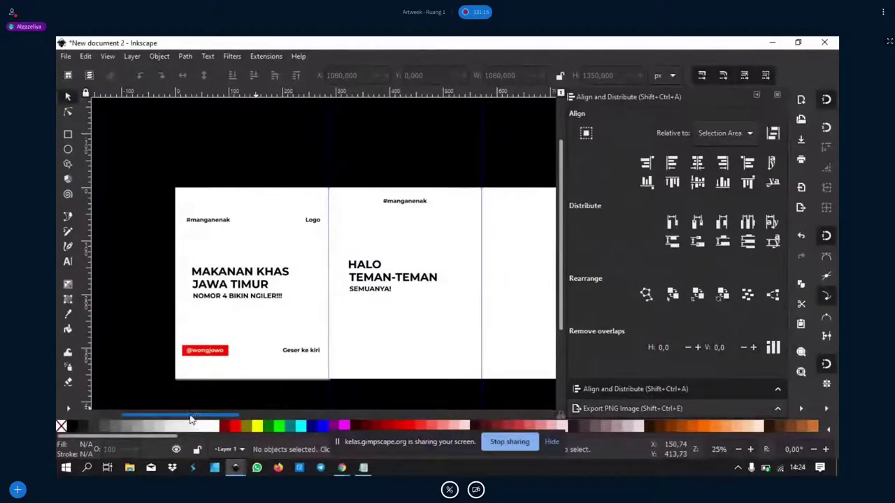
mouse_move(196, 416)
left_mouse_down()
mouse_move(273, 409)
mouse_move(200, 417)
left_mouse_up()
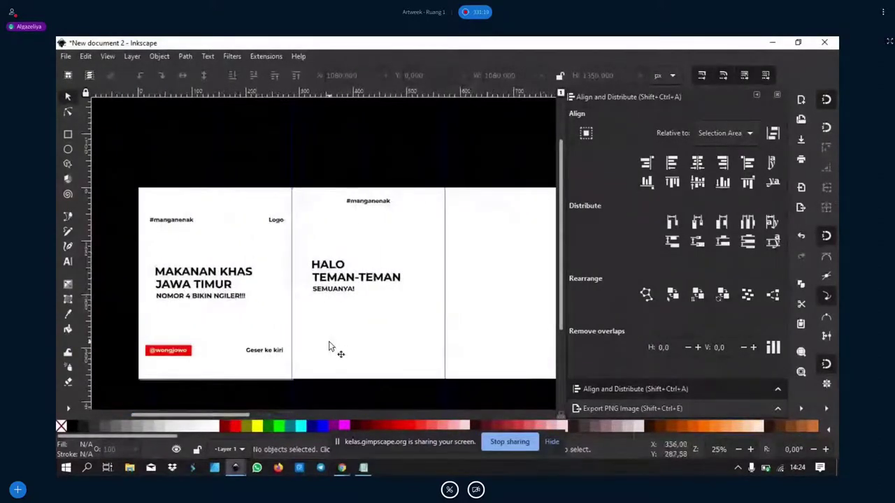
scroll(300, 323, "up", 1)
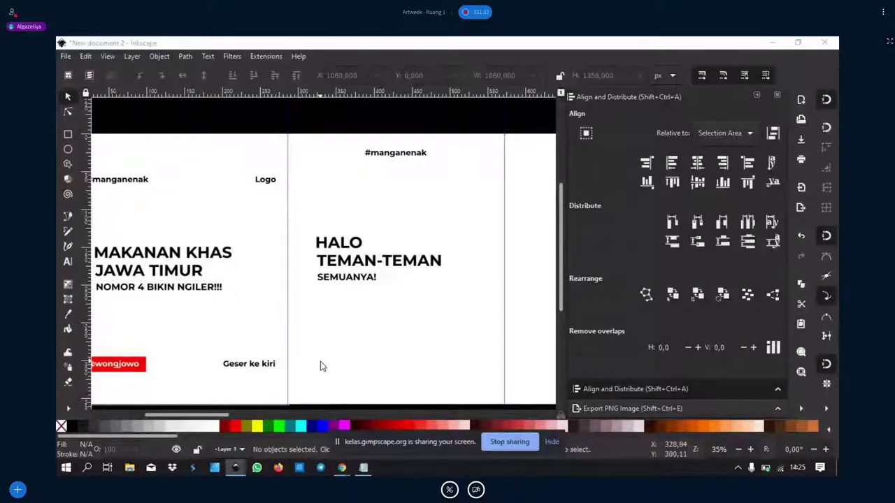
Start an image import with Ctrl+I and browse to the Downloads folder.
key("ctrl+i")
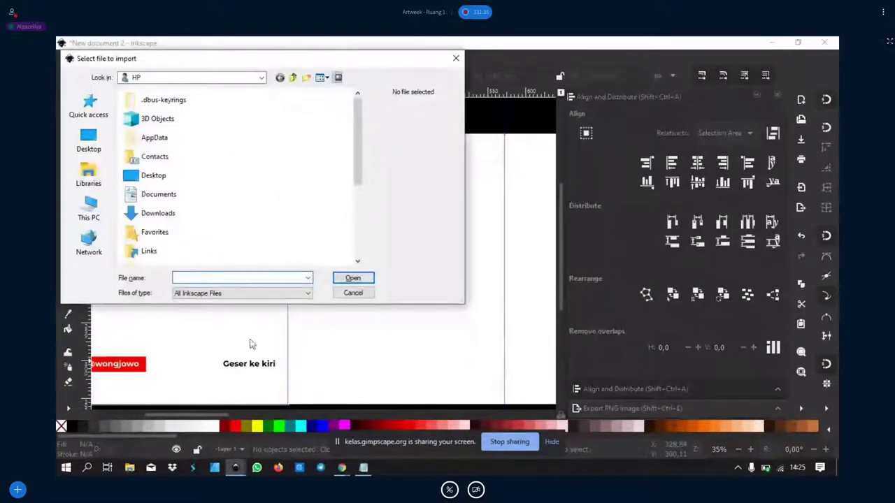
left_click(89, 210)
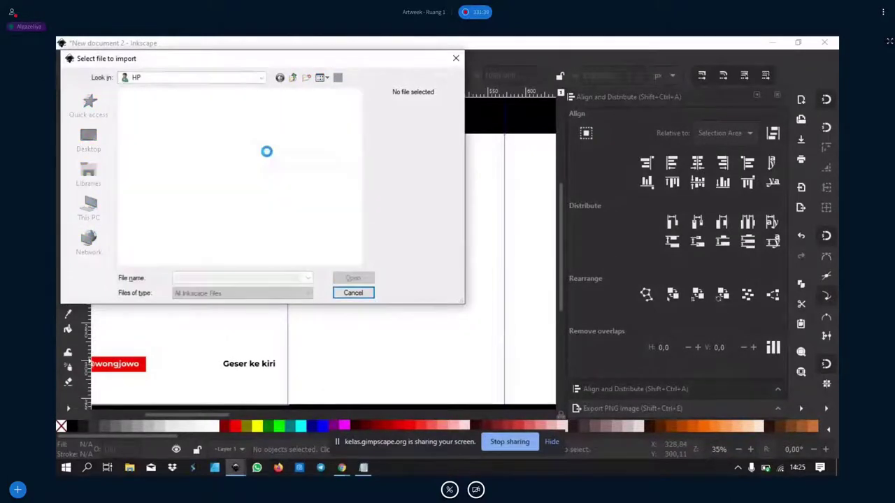
scroll(268, 154, "down", 2)
scroll(216, 180, "down", 2)
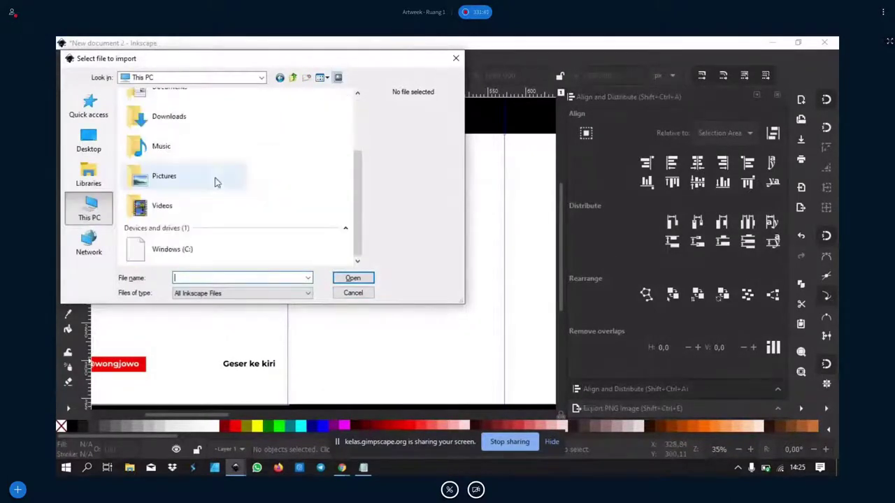
double_click(181, 114)
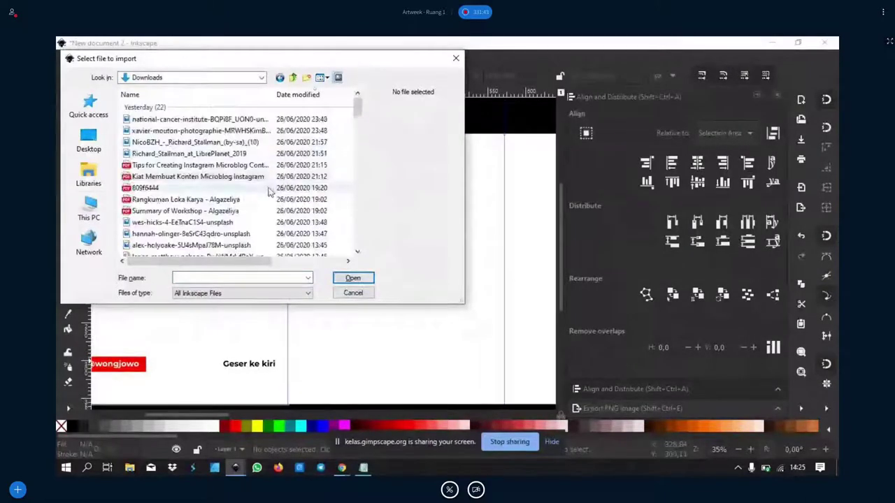
Pick the men(2) photo in Downloads and open it for import.
scroll(195, 221, "down", 1)
scroll(199, 216, "down", 1)
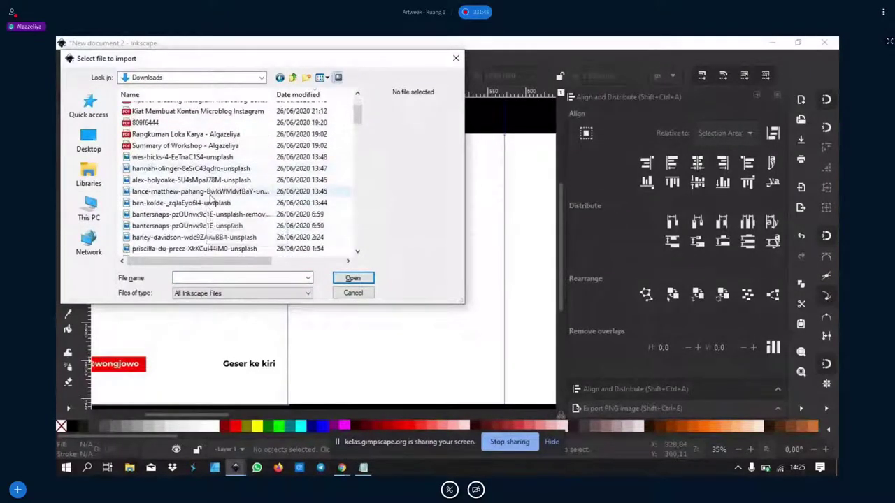
scroll(204, 209, "down", 3)
scroll(209, 201, "down", 3)
scroll(209, 199, "down", 3)
scroll(213, 202, "down", 1)
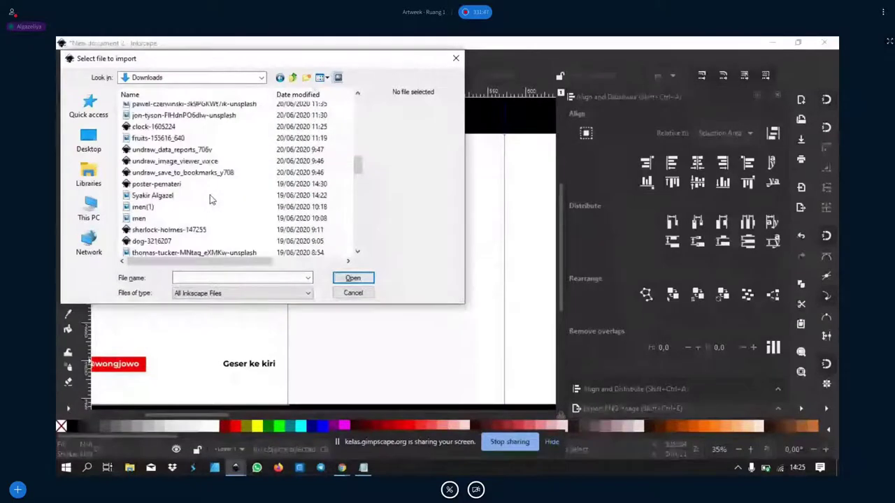
scroll(231, 213, "up", 1)
left_click(185, 126)
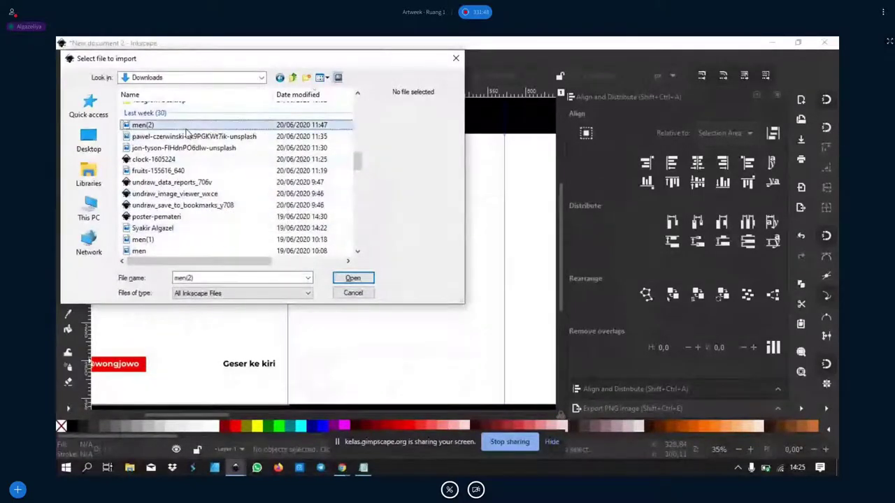
left_click(353, 279)
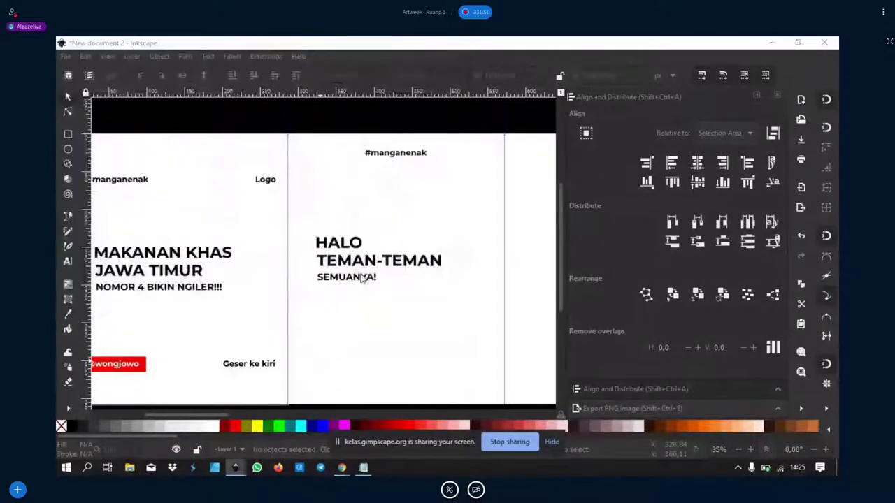
left_click(517, 326)
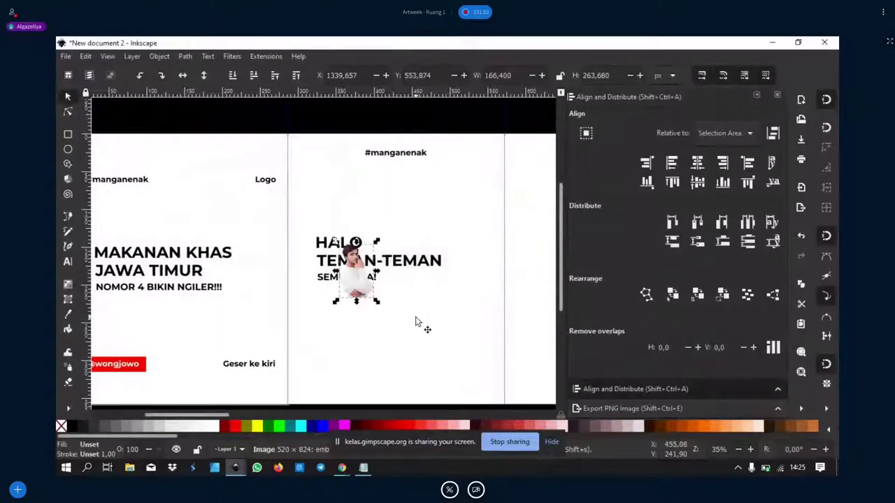
key("ctrl")
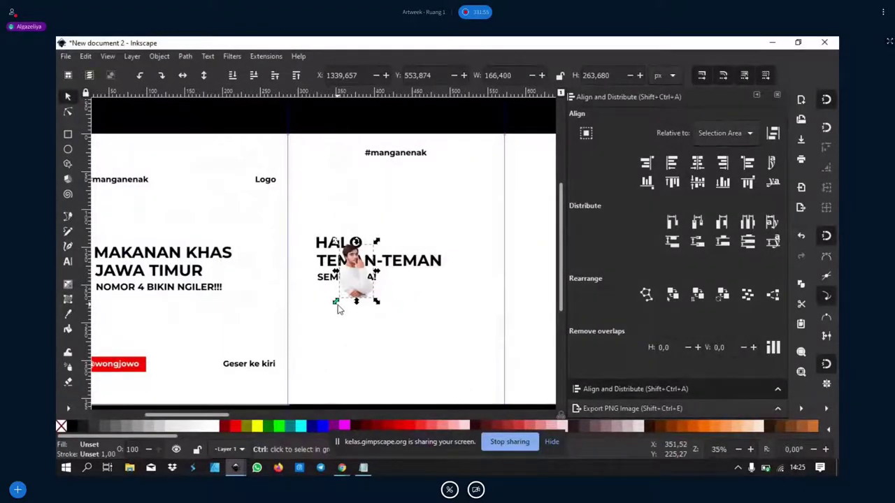
left_click_drag(336, 302, 214, 426)
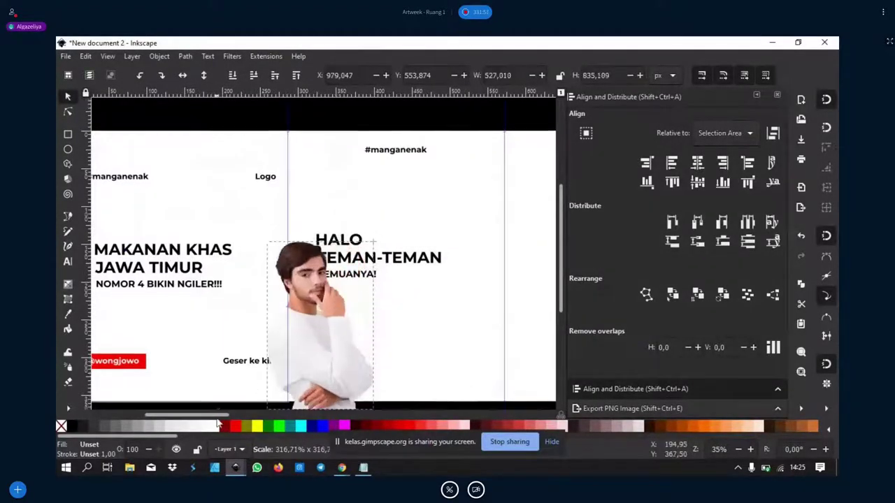
left_click_drag(313, 365, 293, 340)
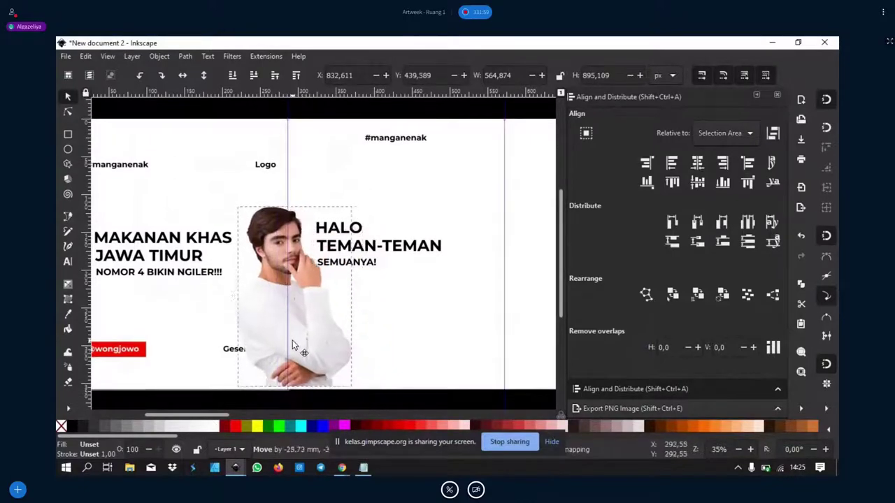
scroll(288, 233, "up", 2)
scroll(288, 234, "up", 2)
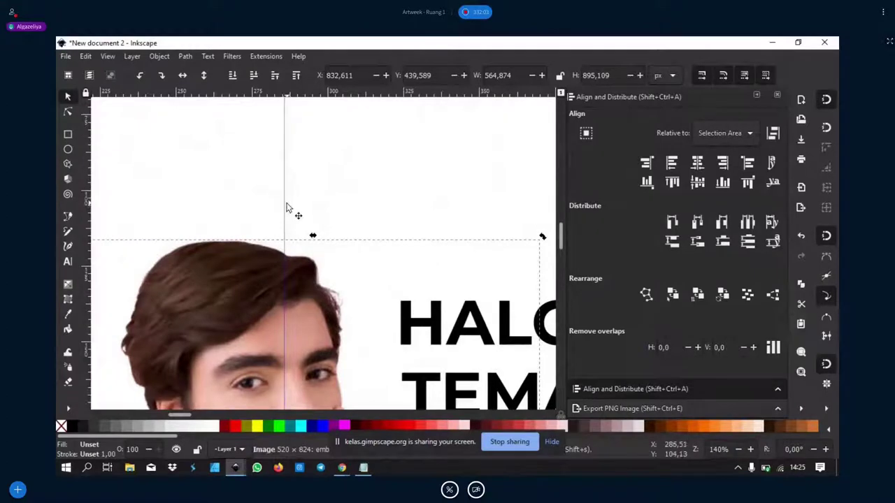
scroll(305, 214, "down", 3)
scroll(340, 355, "down", 1)
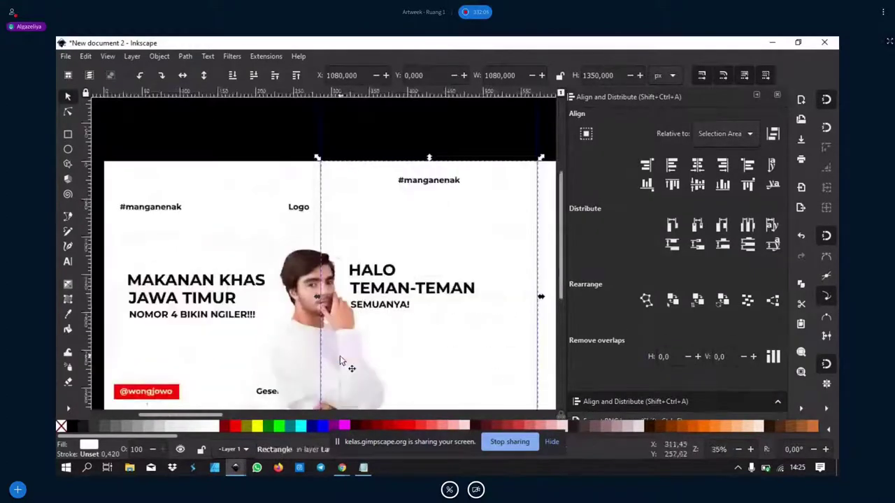
scroll(340, 355, "down", 2)
left_click(401, 310, "shift")
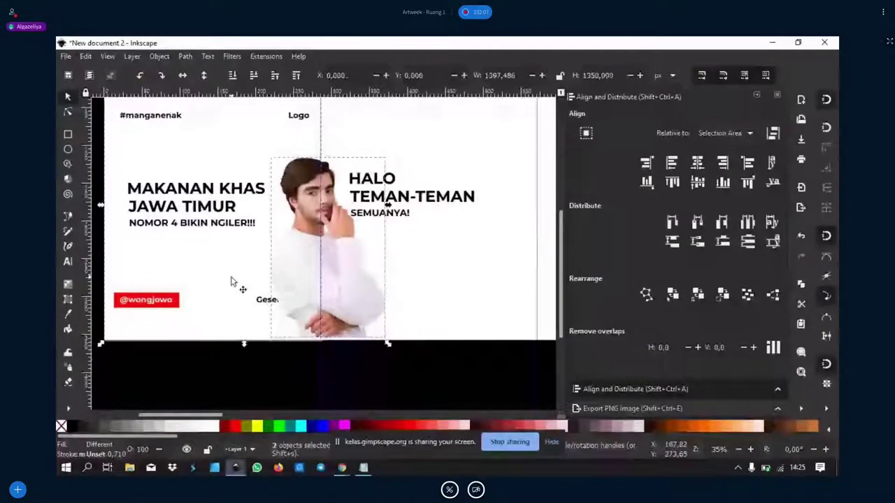
left_click(723, 183)
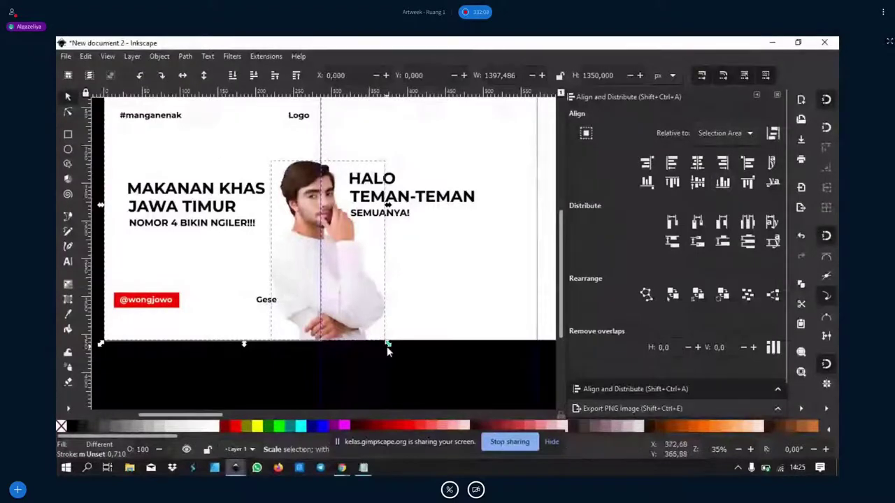
left_click(259, 302)
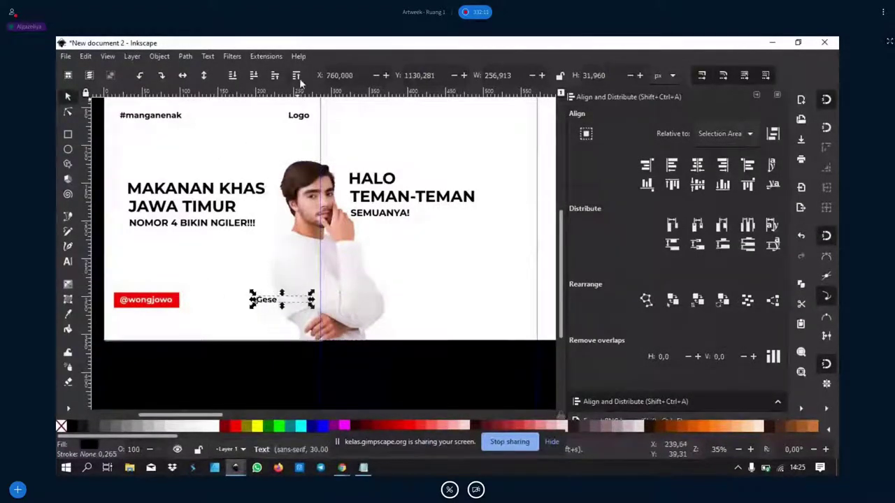
key("Home")
scroll(386, 349, "down", 2, "ctrl")
scroll(358, 303, "right", 3)
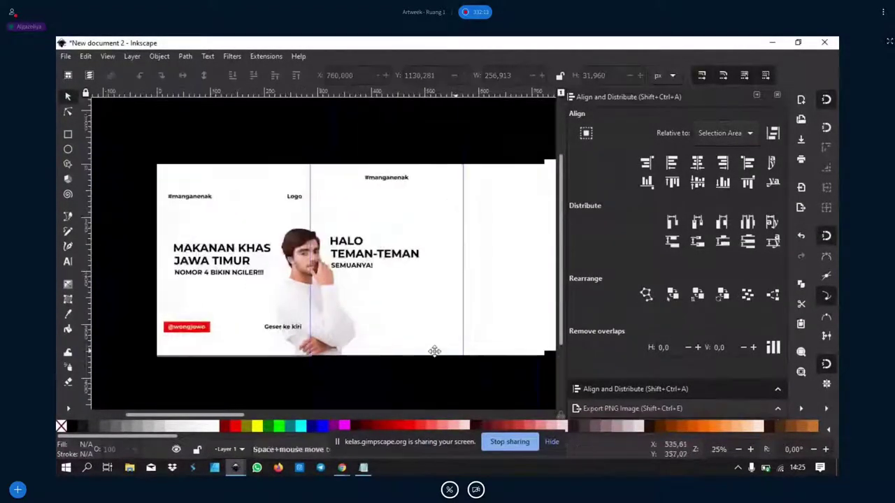
scroll(428, 338, "right", 3)
scroll(285, 332, "right", 2)
left_click_drag(285, 334, 301, 338)
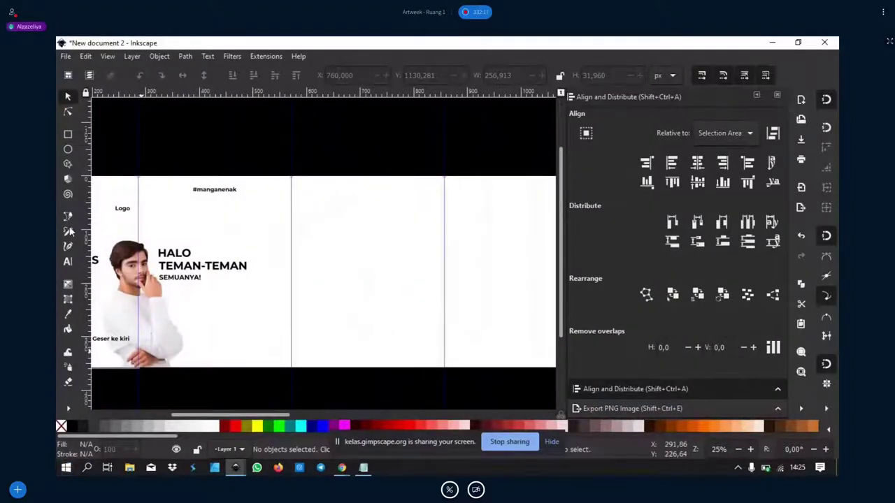
Draw a large red circle right of the HALO TEMAN-TEMAN headline, nudged left and down.
left_click(68, 149)
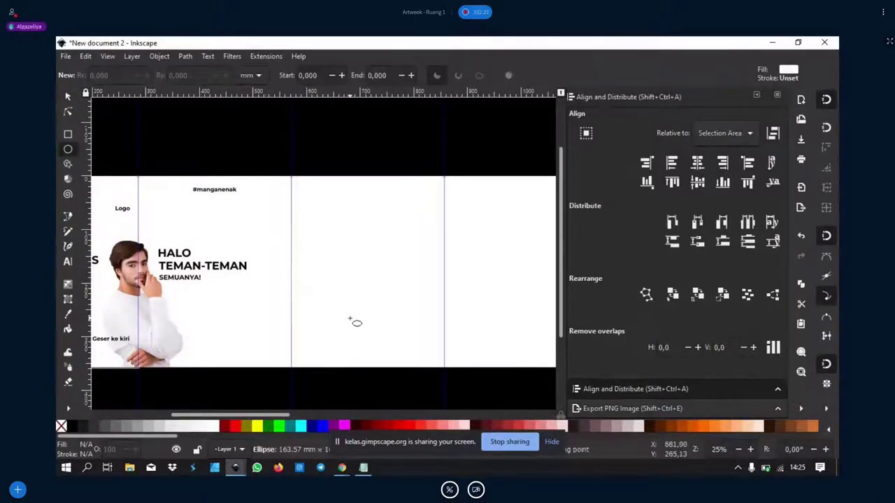
left_click_drag(349, 311, 261, 223)
left_click(234, 425)
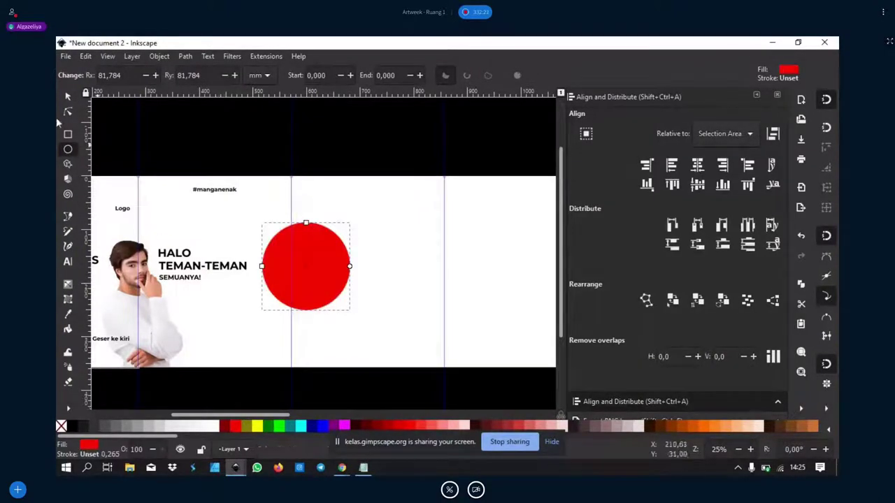
left_click(68, 97)
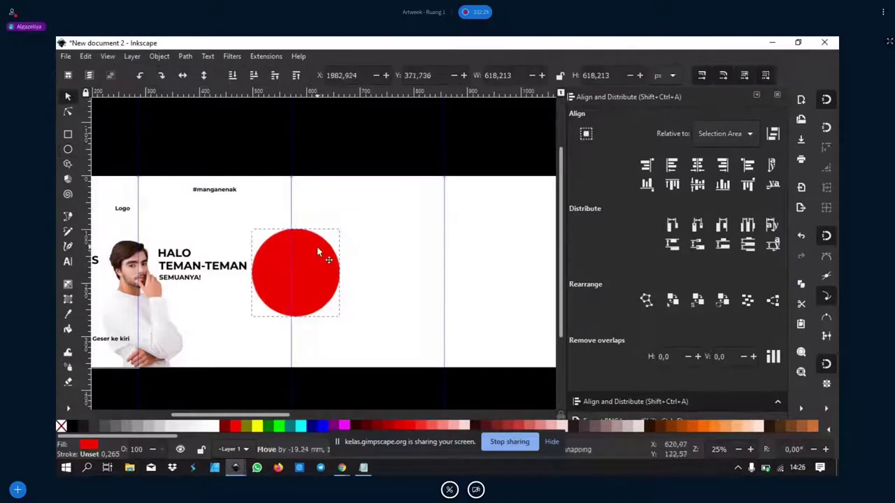
mouse_move(316, 247)
left_mouse_down()
mouse_move(310, 253)
mouse_move(435, 305)
mouse_move(231, 301)
left_mouse_up()
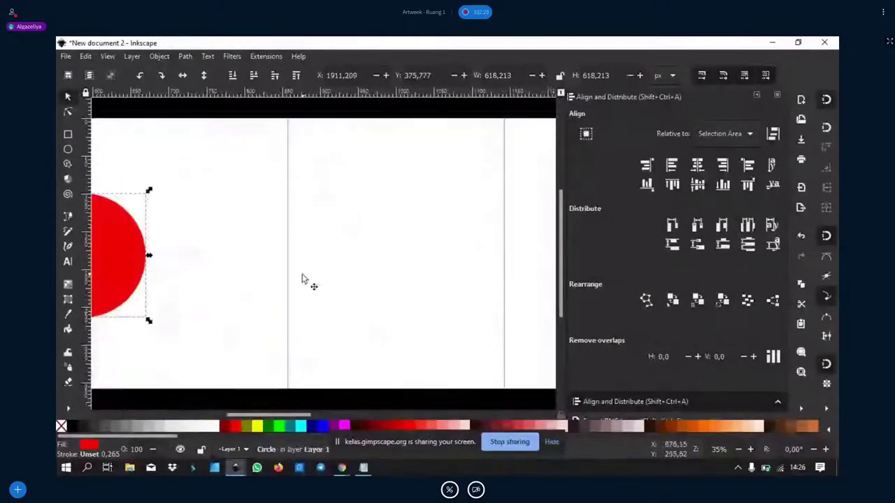
scroll(301, 279, "down", 3)
left_click(354, 368)
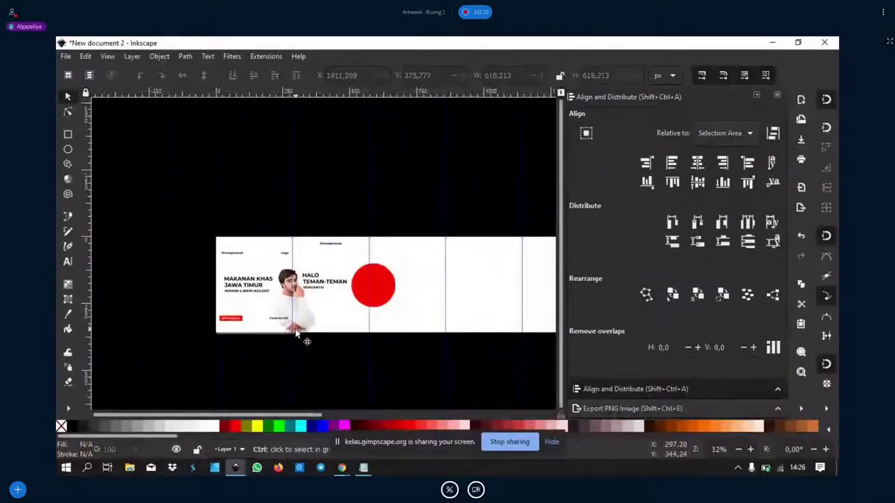
scroll(303, 331, "up", 2)
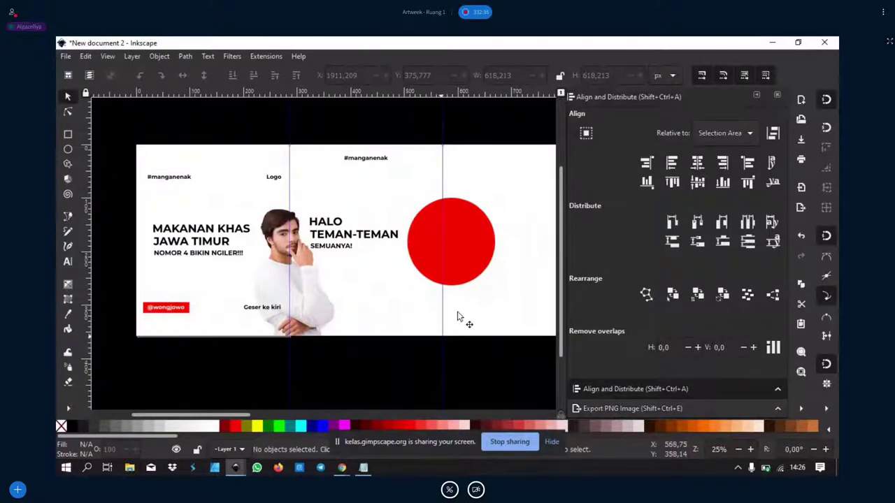
scroll(432, 303, "up", 2)
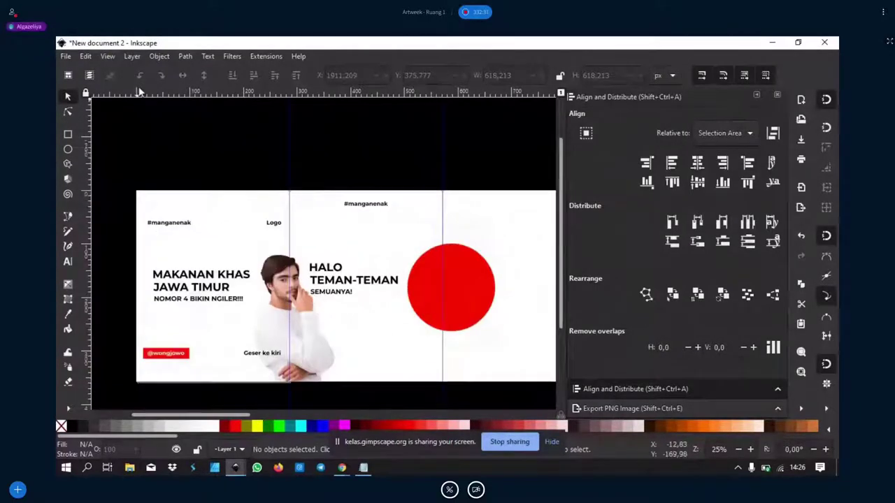
left_click(64, 56)
mouse_move(93, 111)
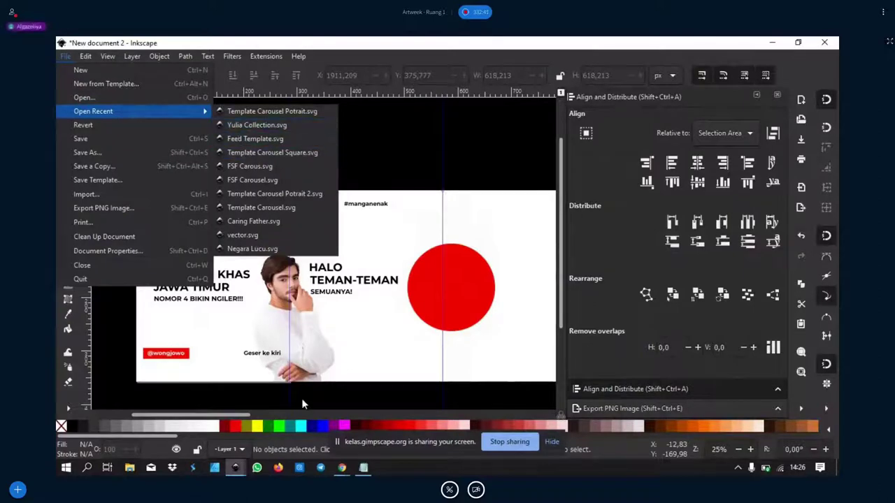
Open Template Carousel Potrait.svg from recent files and zoom over its colour circles.
left_click(238, 468)
left_click(175, 420)
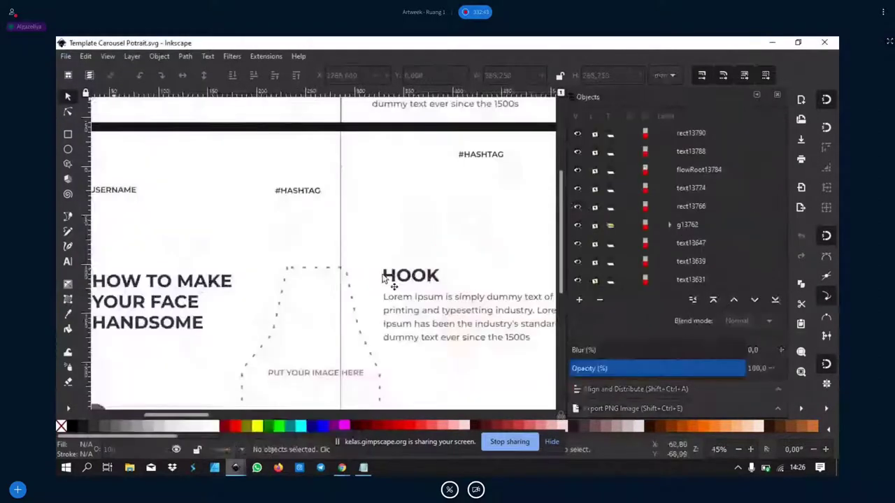
scroll(379, 253, "down", 2)
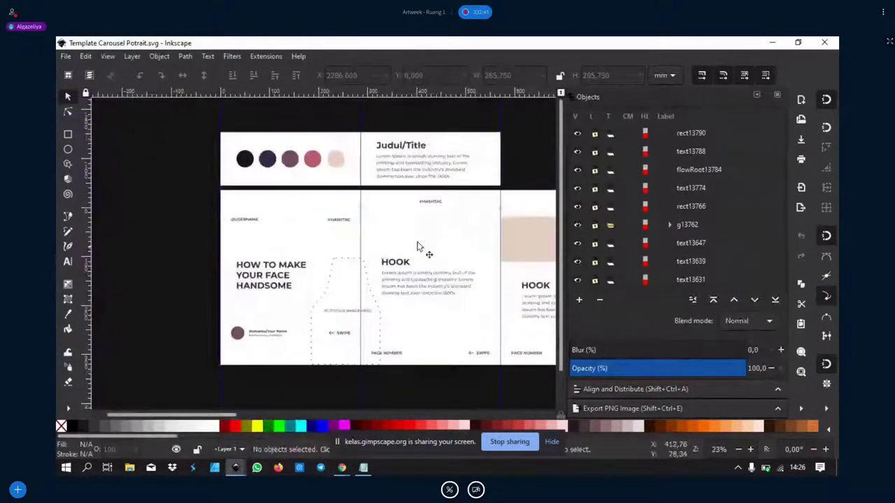
scroll(418, 246, "up", 1)
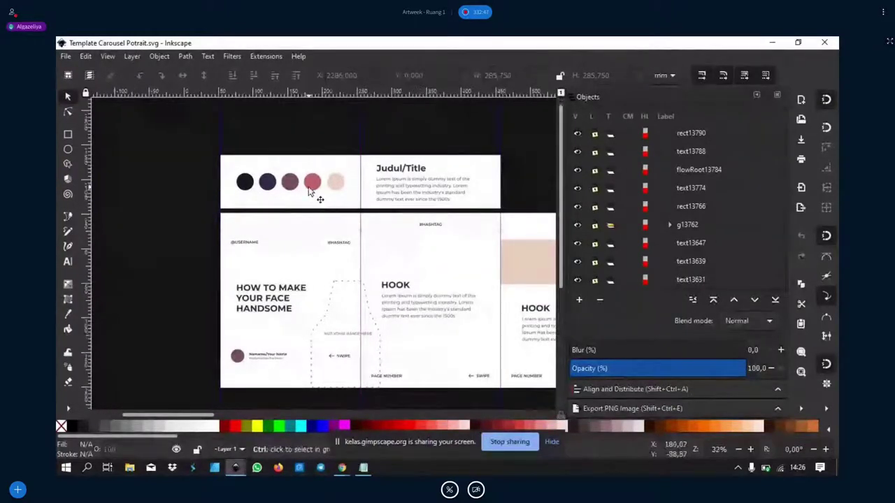
scroll(321, 198, "up", 2)
scroll(320, 196, "down", 2)
scroll(322, 193, "up", 1)
scroll(292, 231, "up", 1)
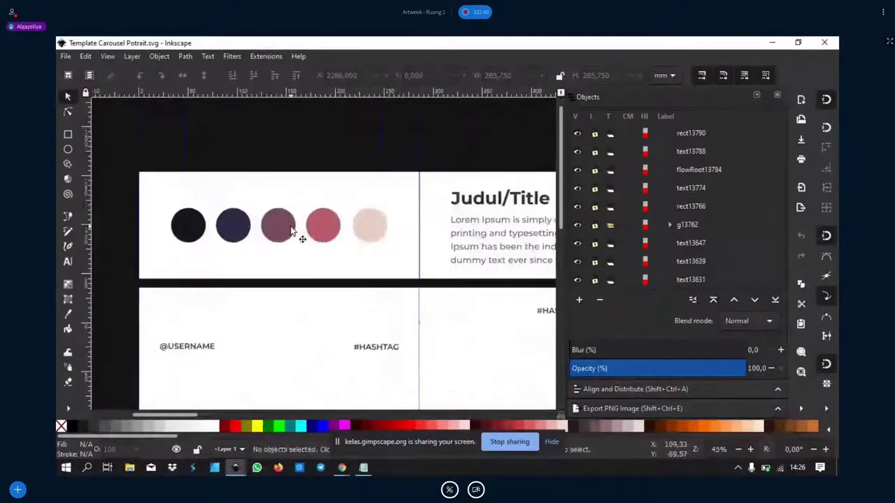
left_click(338, 470)
Bring Chrome to the Ruang Kelas Gimpscape meeting tab and open its Public Chat.
left_click(308, 437)
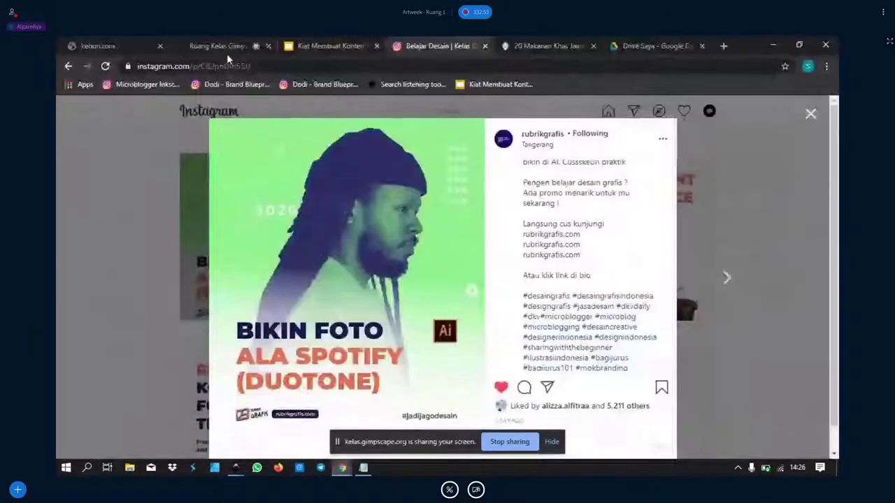
left_click(291, 49)
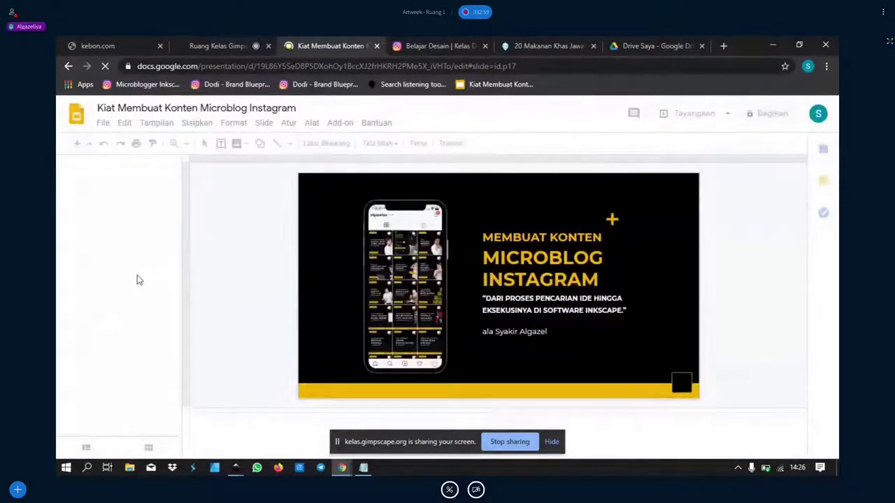
left_click(216, 46)
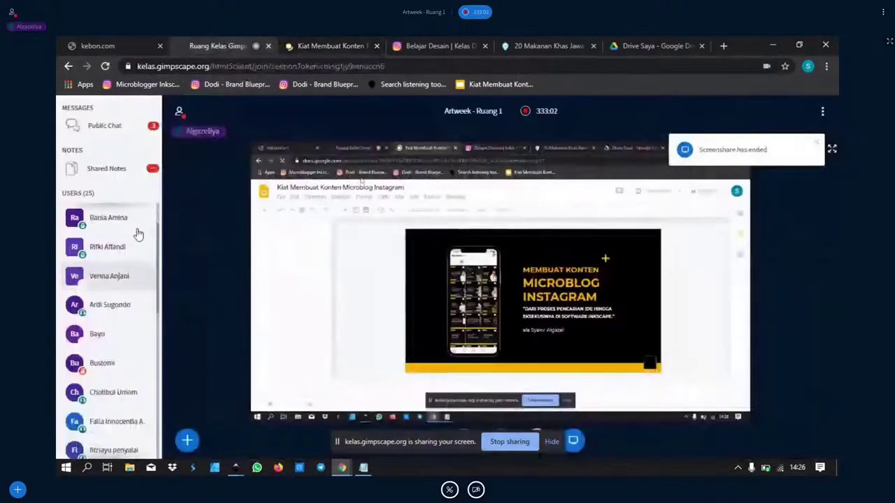
left_click(101, 128)
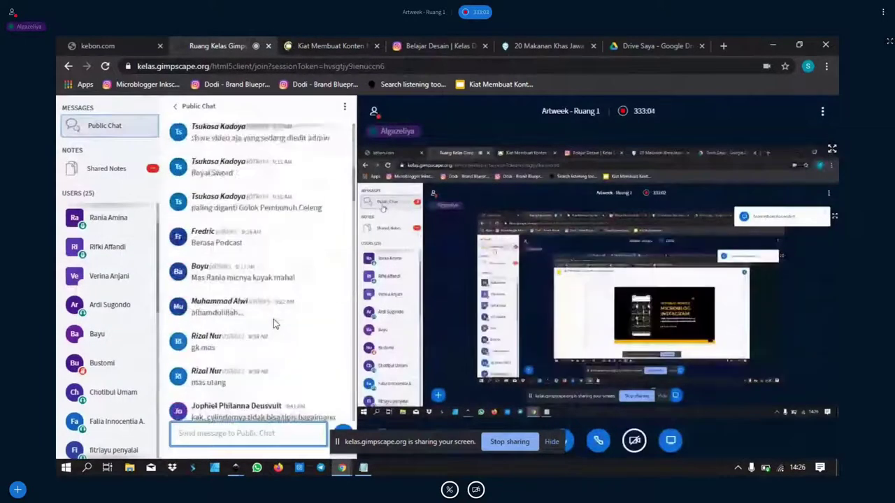
scroll(273, 320, "up", 5)
scroll(273, 320, "up", 5)
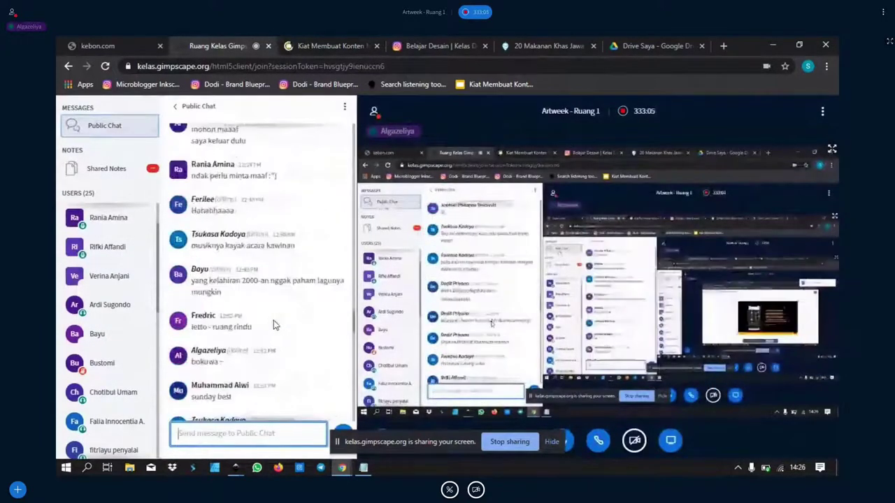
scroll(274, 320, "up", 5)
scroll(301, 340, "down", 5)
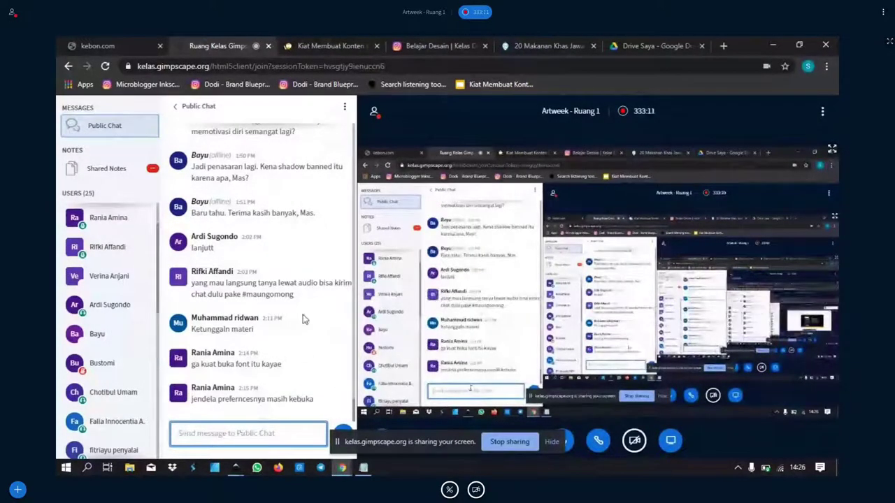
Show slide 9, '4. Saatnya Eksekusi di Inkscape!', of the Kiat Membuat Konten deck.
left_click(329, 45)
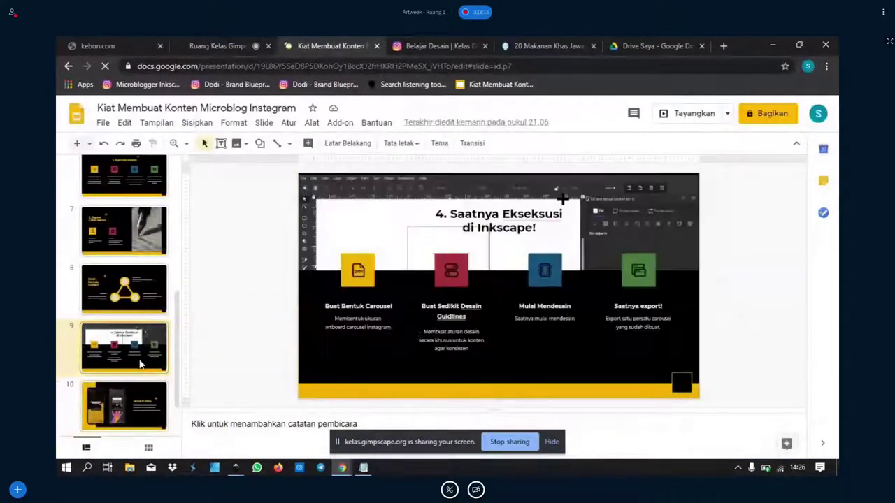
key("Up")
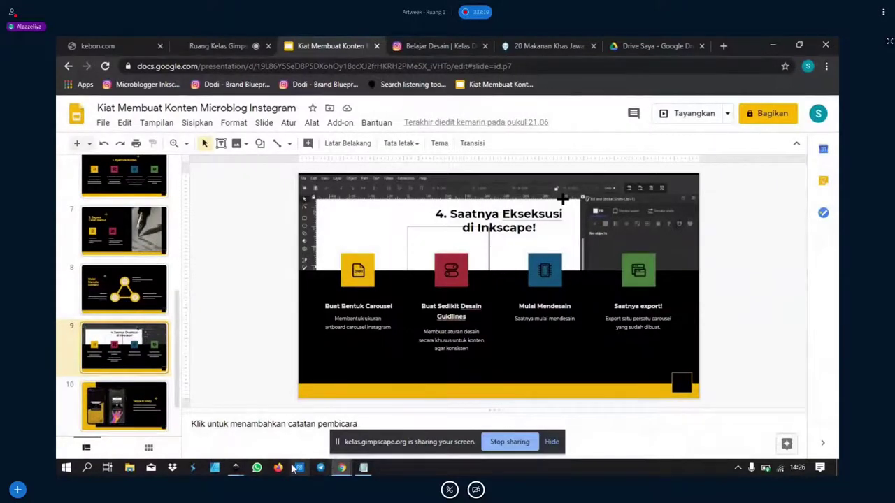
left_click(236, 468)
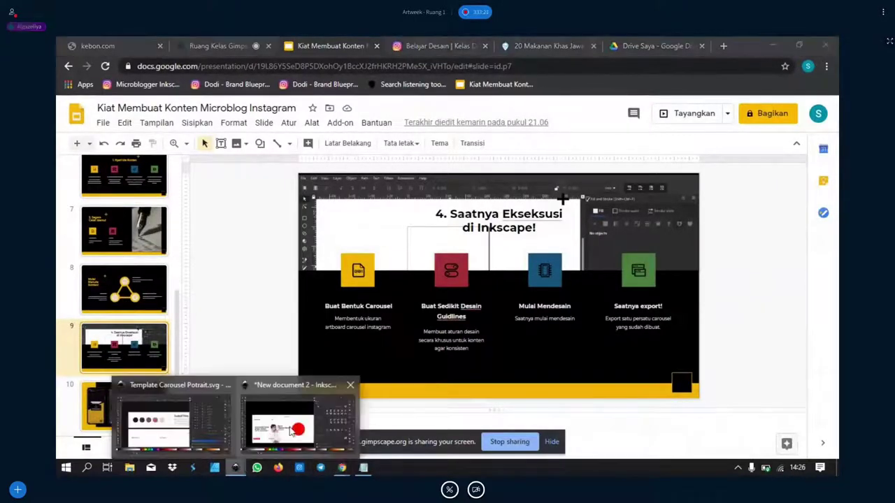
left_click(312, 424)
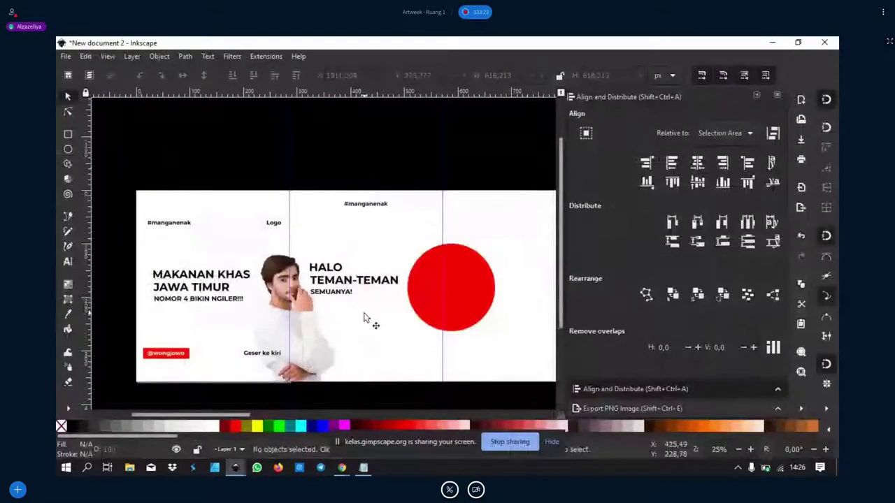
left_click(235, 468)
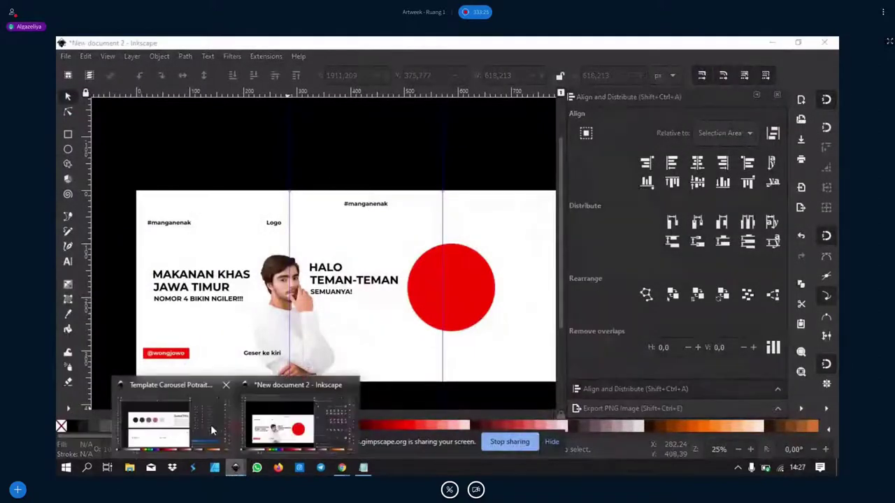
left_click(210, 424)
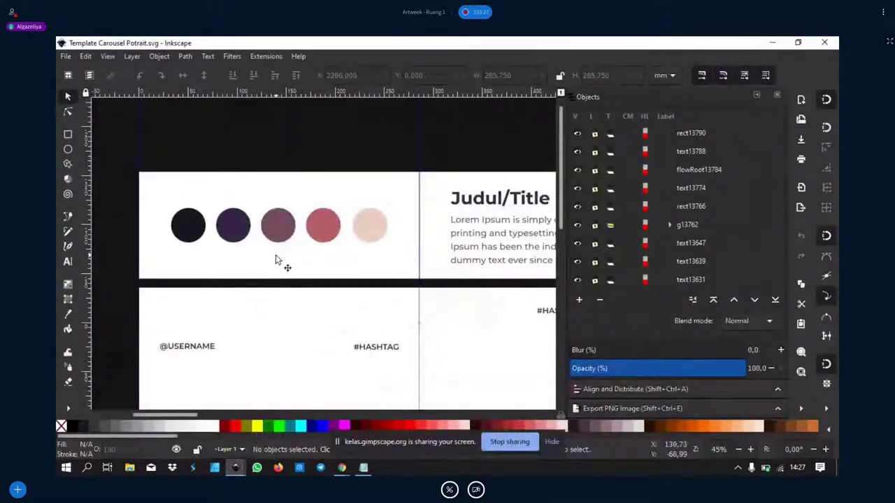
scroll(275, 254, "down", 1)
scroll(308, 257, "right", 2)
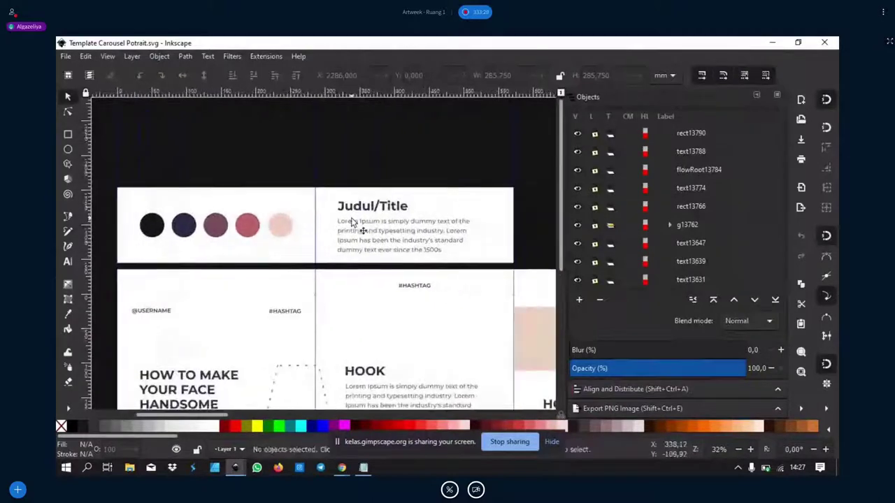
scroll(353, 222, "down", 2)
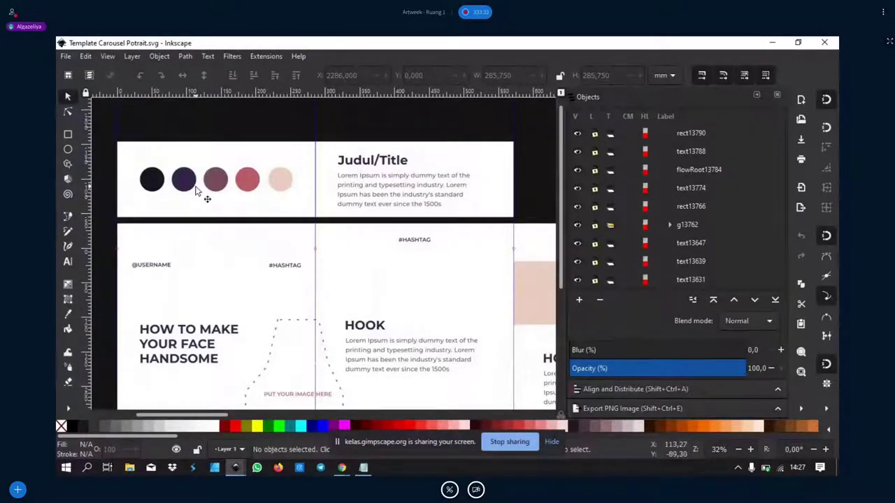
scroll(161, 183, "up", 2)
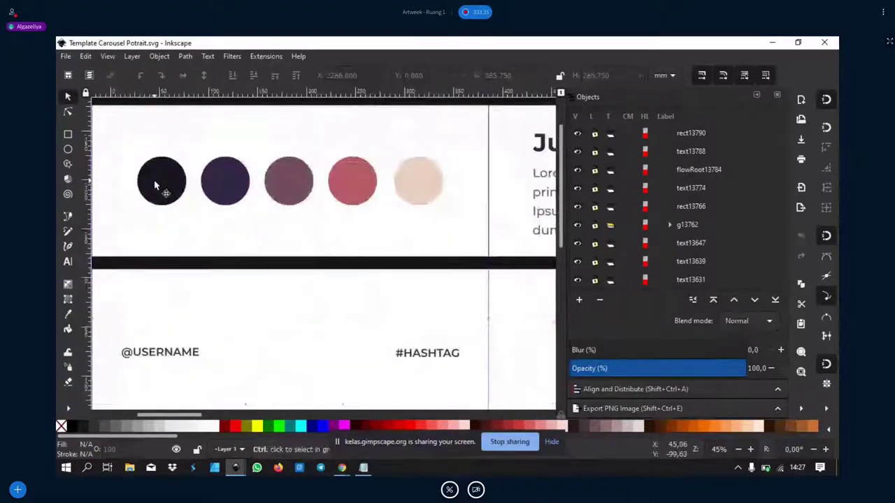
scroll(231, 216, "down", 1)
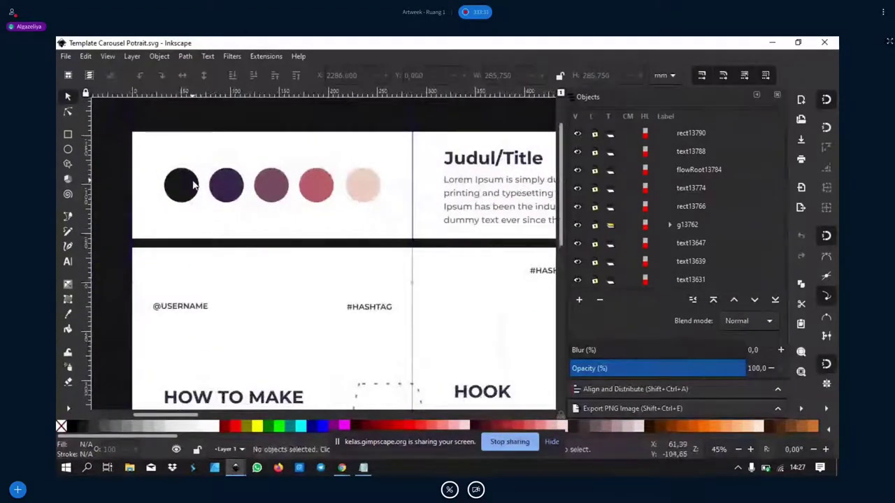
scroll(210, 203, "down", 3)
scroll(256, 193, "down", 1)
scroll(183, 220, "up", 2)
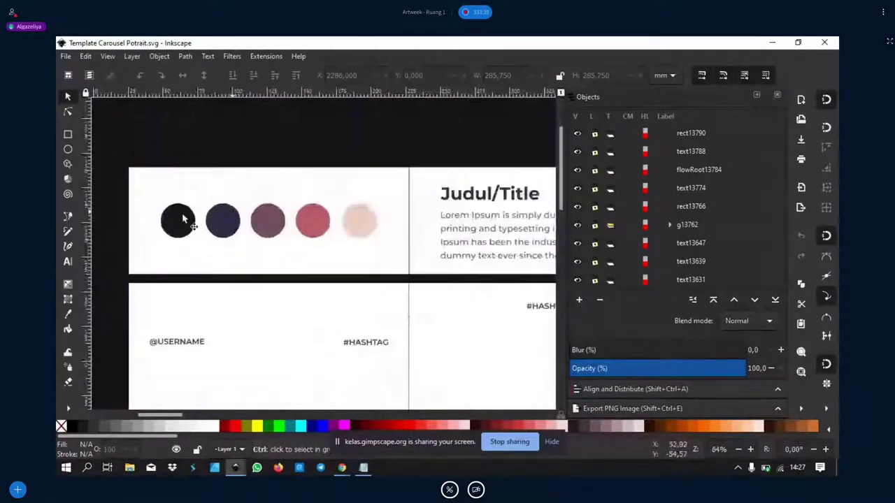
scroll(209, 221, "up", 1)
scroll(421, 212, "down", 1)
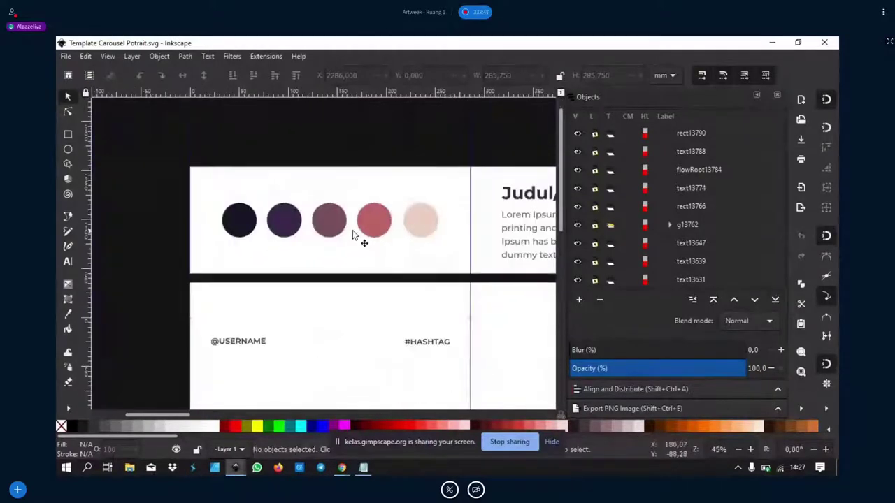
mouse_move(400, 278)
left_mouse_down()
mouse_move(339, 319)
mouse_move(314, 277)
mouse_move(351, 309)
left_mouse_up()
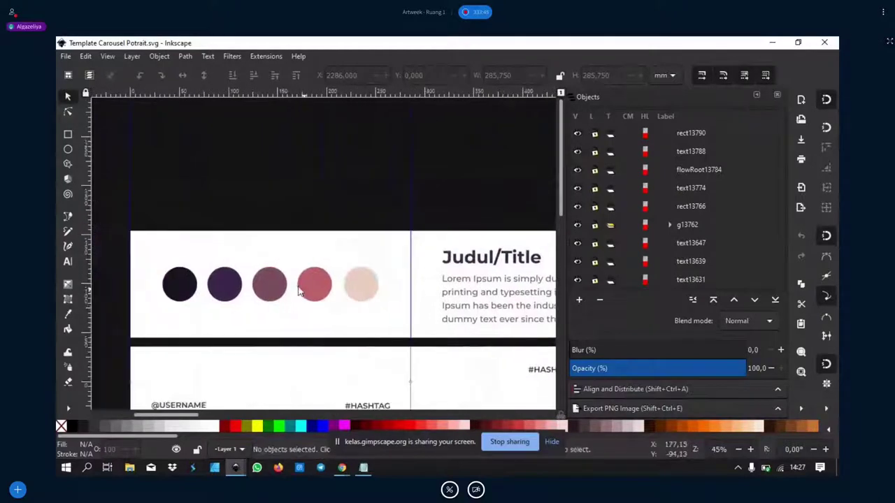
scroll(189, 289, "up", 1)
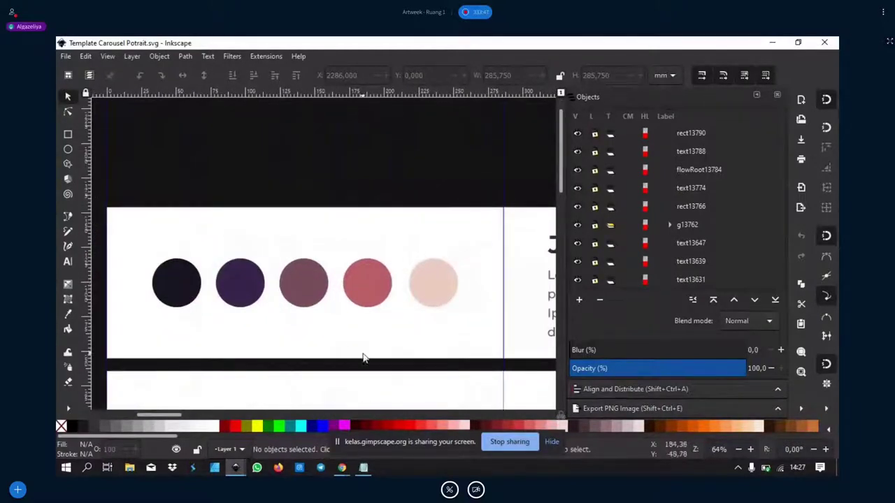
left_click_drag(351, 333, 355, 299)
scroll(320, 280, "down", 1)
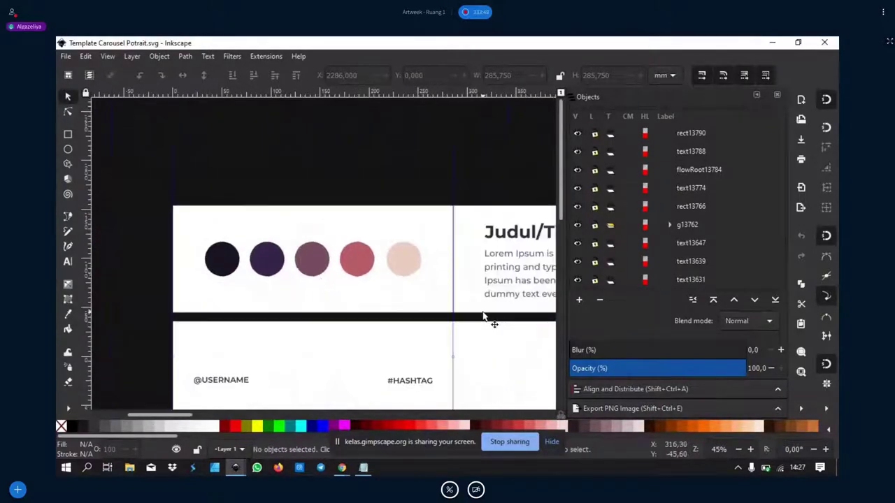
scroll(499, 308, "right", 4)
scroll(510, 319, "right", 2)
scroll(447, 305, "right", 2)
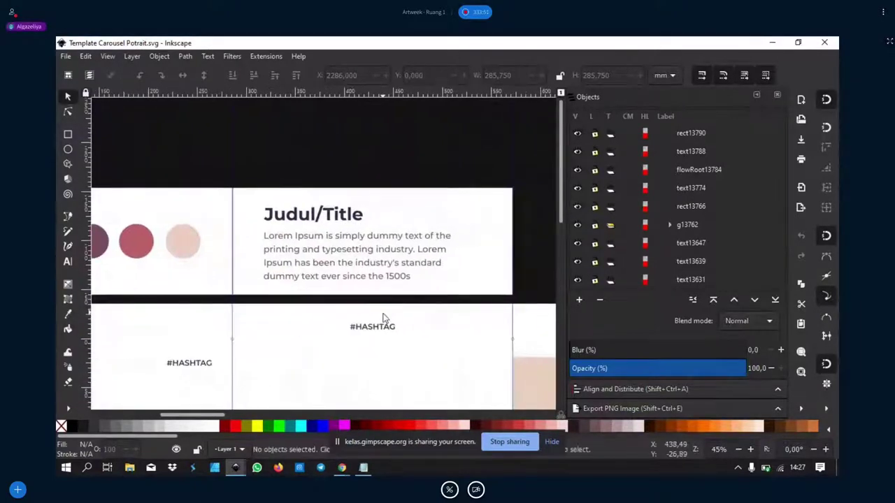
scroll(321, 252, "right", 1)
scroll(322, 252, "down", 1)
scroll(295, 215, "down", 2)
scroll(293, 217, "up", 2)
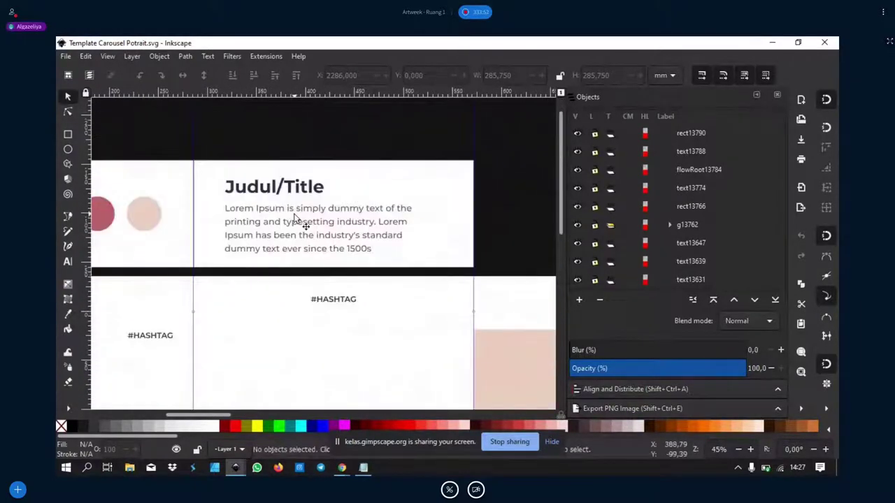
Try editing the Judul heading and Lorem Ipsum paragraph, then return to the Selector tool.
double_click(283, 187)
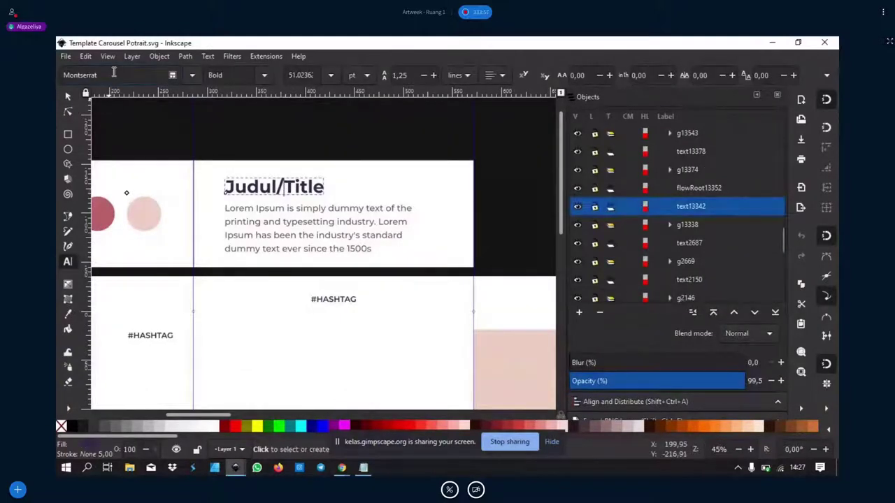
left_click(257, 187)
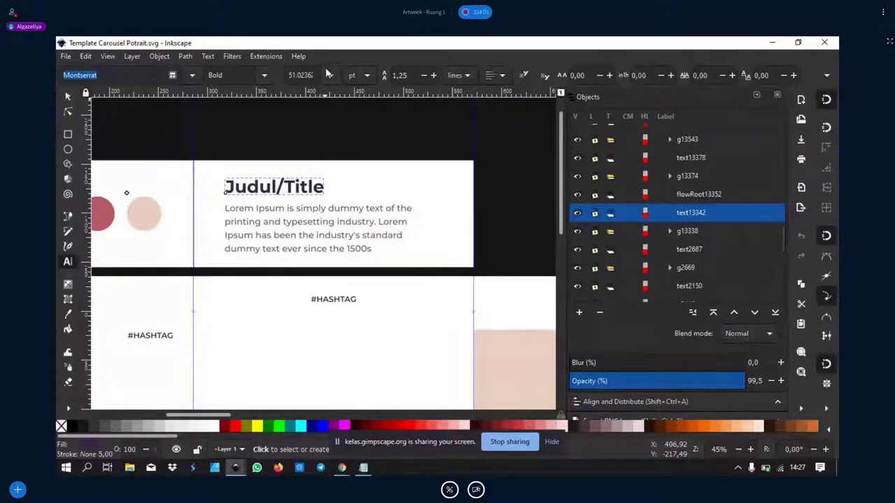
left_click(325, 204)
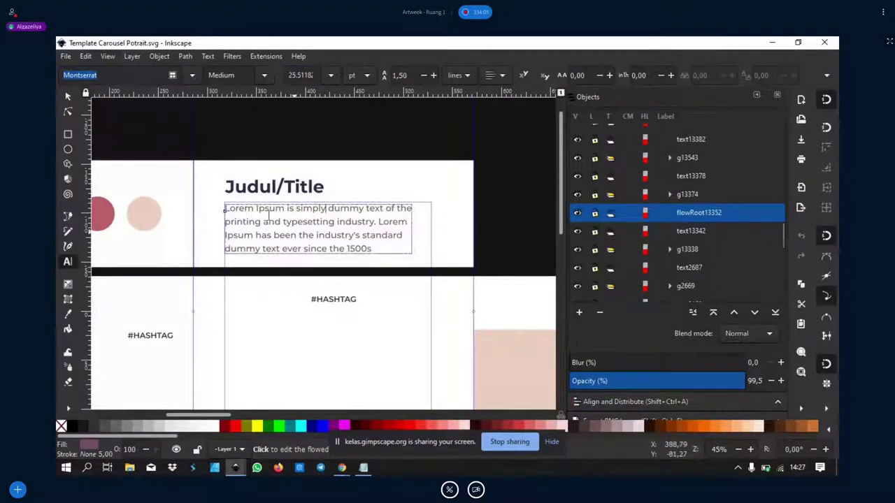
left_click(67, 95)
left_click(240, 138)
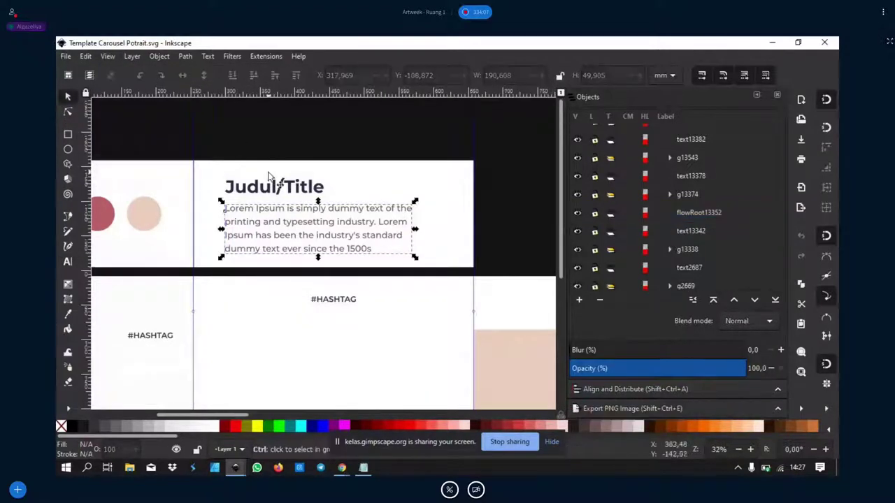
Select the group of five colour circles and ungroup it with Ctrl+Shift+G.
scroll(274, 178, "down", 1)
scroll(267, 148, "up", 2)
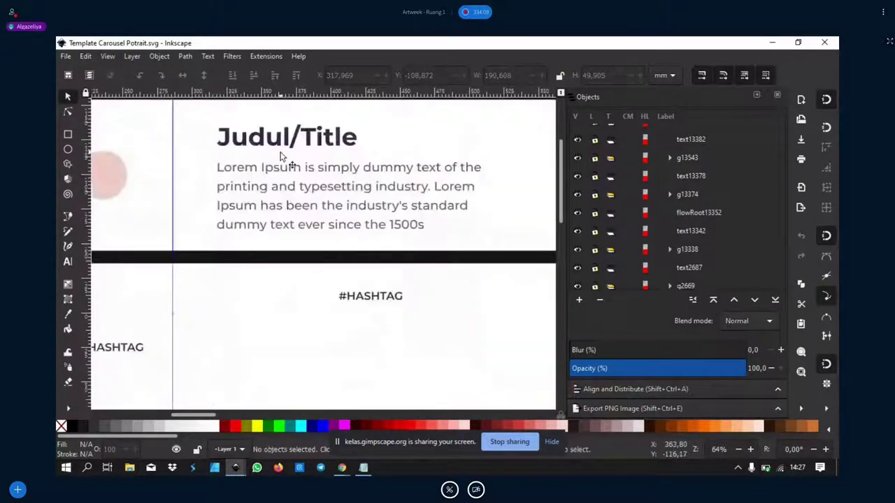
scroll(481, 192, "left", 3)
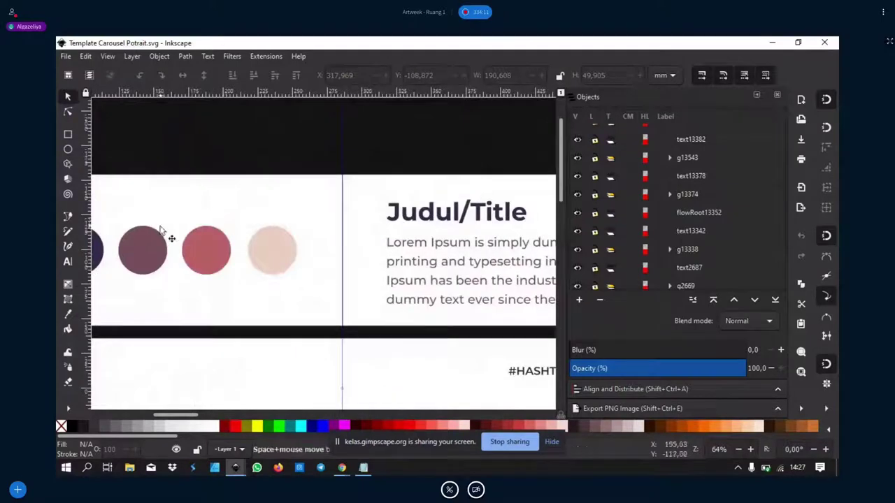
scroll(188, 269, "left", 2)
left_click(181, 259)
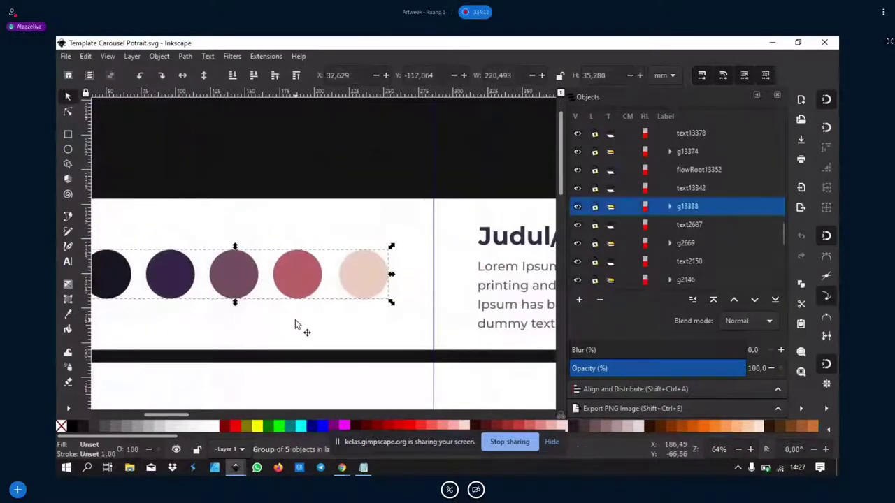
scroll(291, 259, "down", 1)
key("ctrl+shift+g")
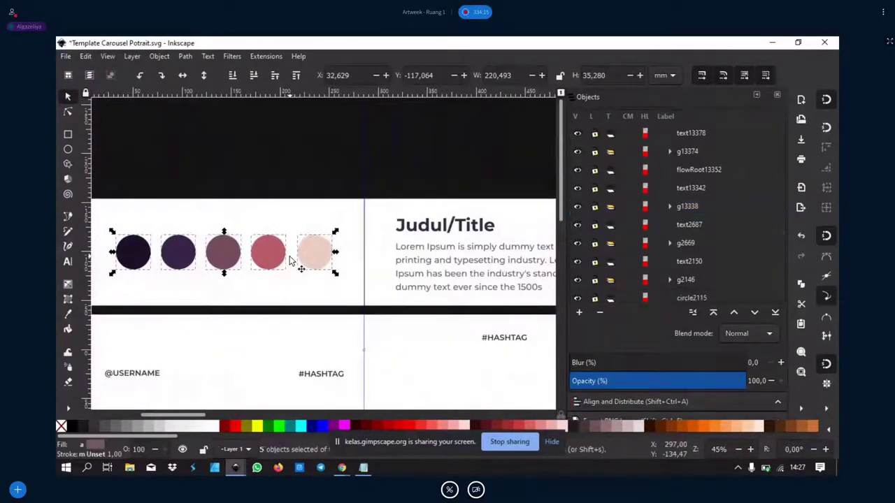
Check the now-separate circles and the slide background rectangles by selecting them individually.
left_click(441, 255)
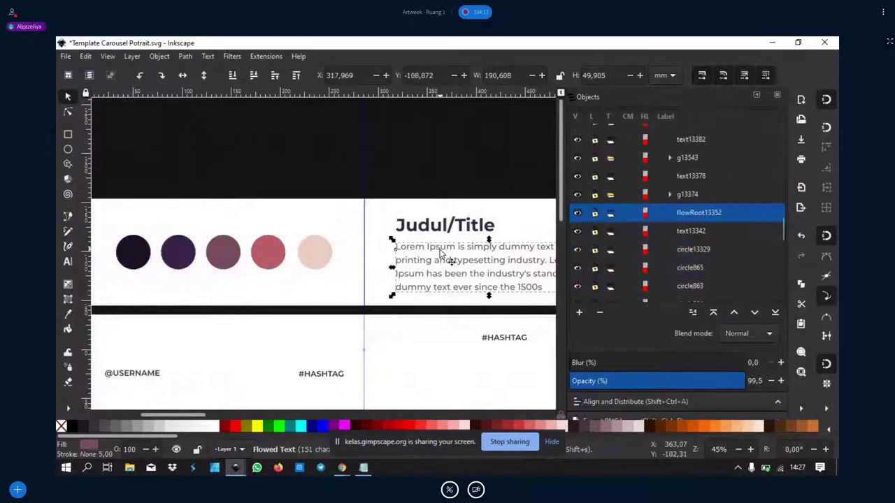
scroll(441, 255, "up", 1)
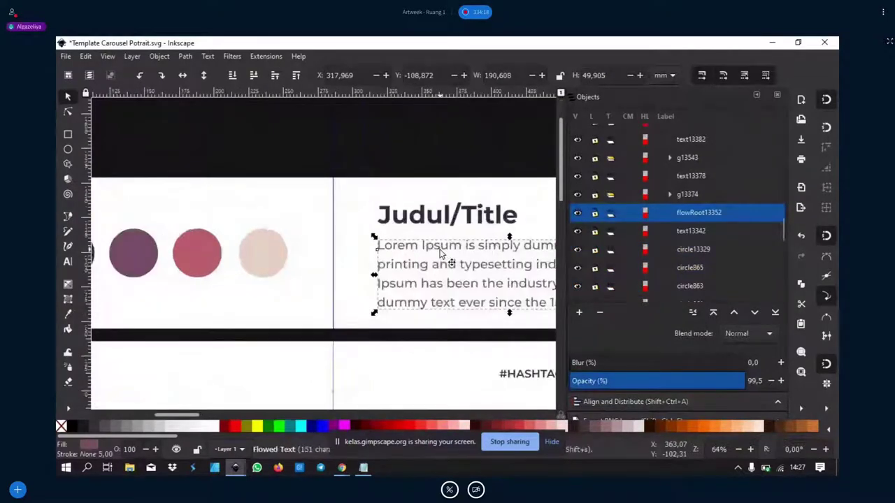
left_click(269, 253)
left_click(205, 254)
left_click(142, 264)
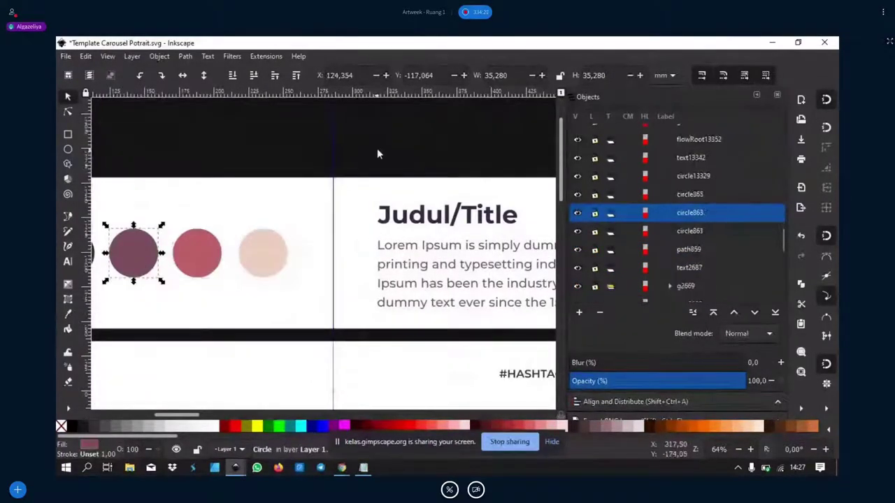
left_click_drag(376, 148, 230, 413)
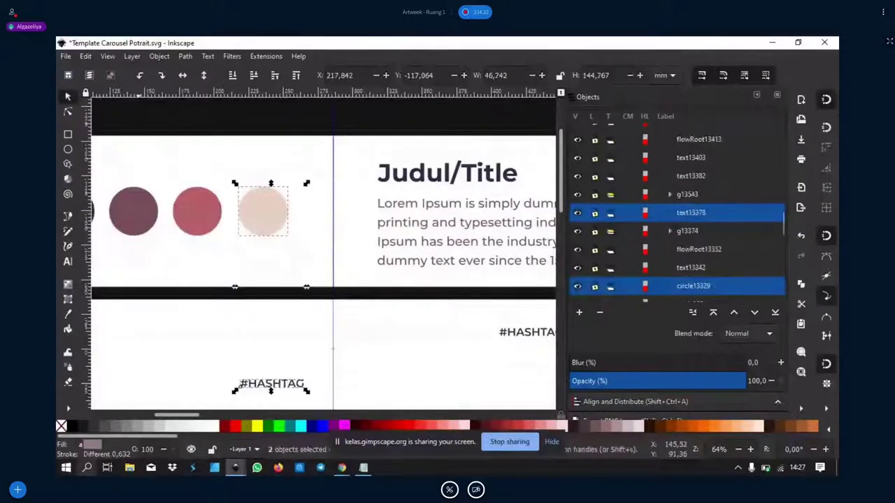
left_click(290, 294)
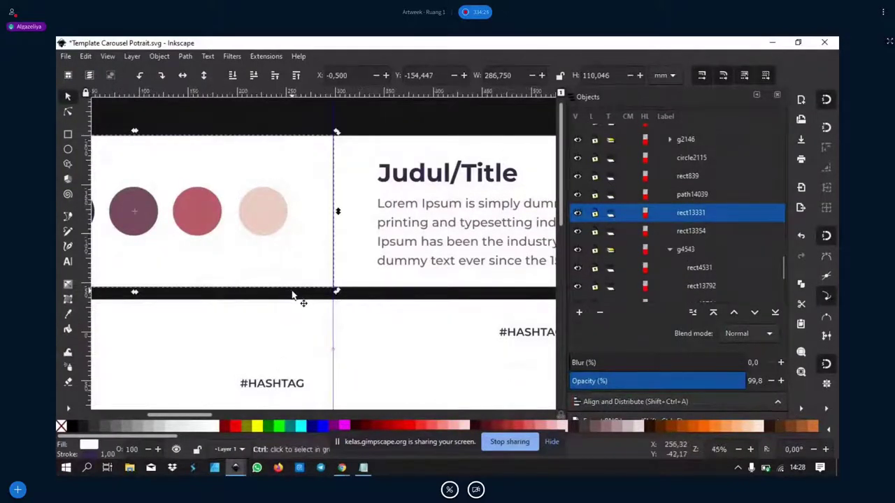
scroll(295, 299, "down", 2, "ctrl")
left_click(427, 210)
Pan across the HOOK and POINT/INTI pages and back to the title slide.
key("Escape")
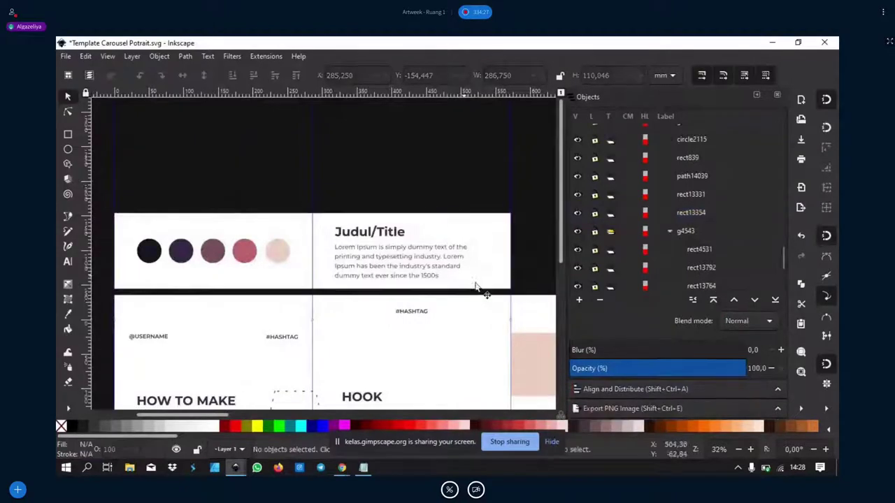
scroll(473, 326, "down", 4)
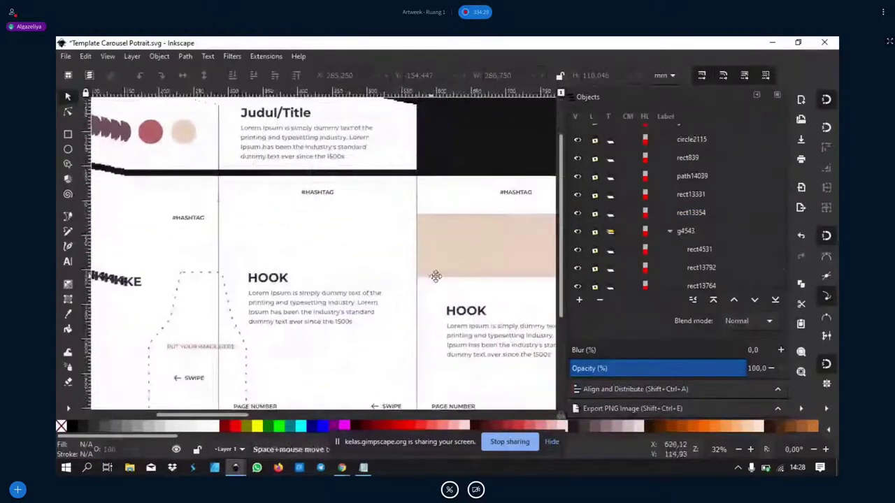
scroll(385, 249, "down", 1, "ctrl")
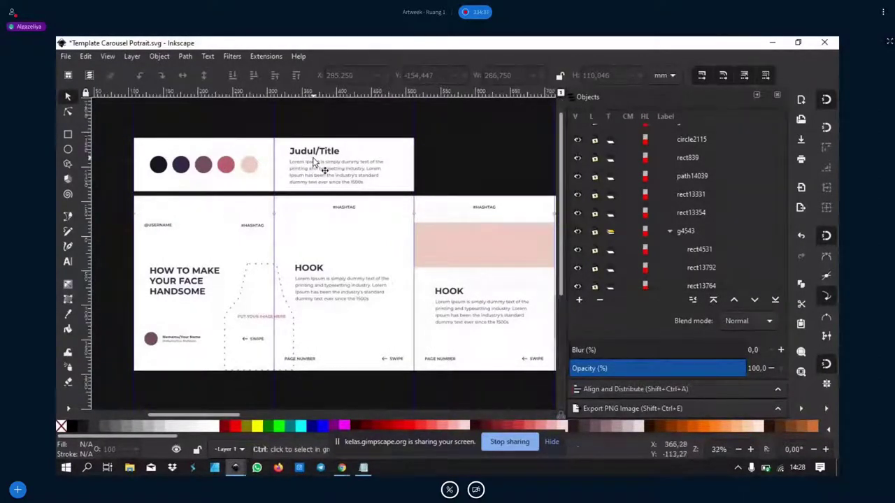
scroll(315, 161, "up", 1, "ctrl")
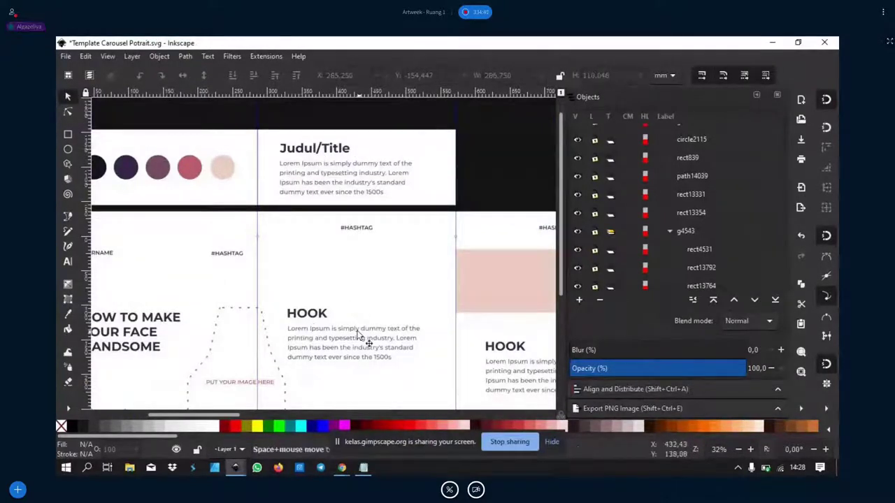
scroll(349, 314, "down", 2)
scroll(377, 293, "right", 5)
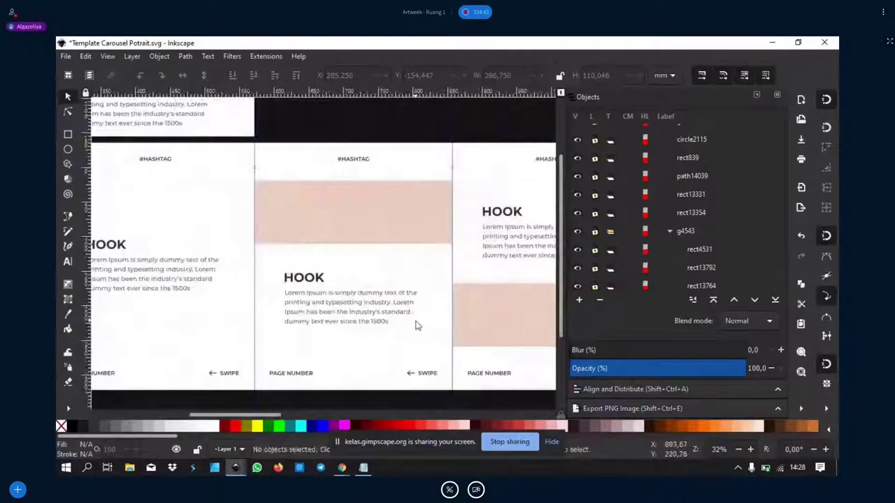
mouse_move(495, 326)
left_mouse_down()
mouse_move(298, 320)
mouse_move(273, 294)
left_mouse_up()
left_click_drag(545, 328, 440, 332)
scroll(349, 306, "down", 2, "ctrl")
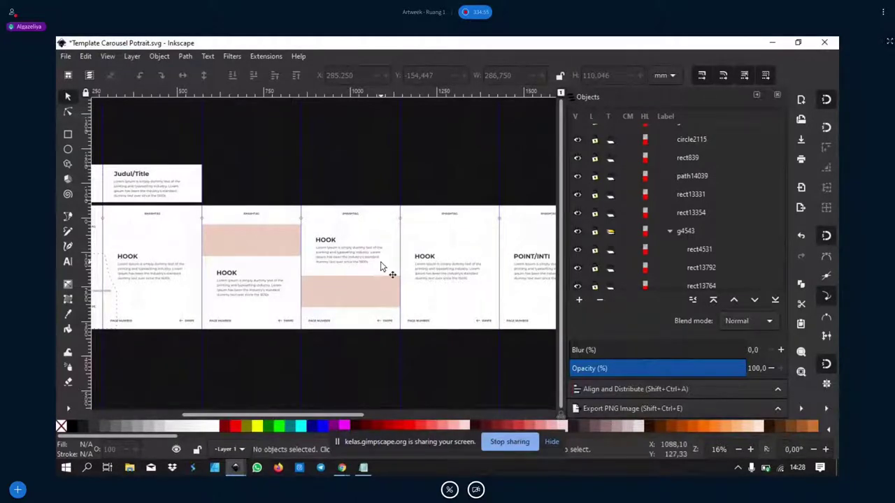
scroll(409, 290, "right", 3)
scroll(286, 290, "right", 3)
scroll(326, 282, "up", 2, "ctrl")
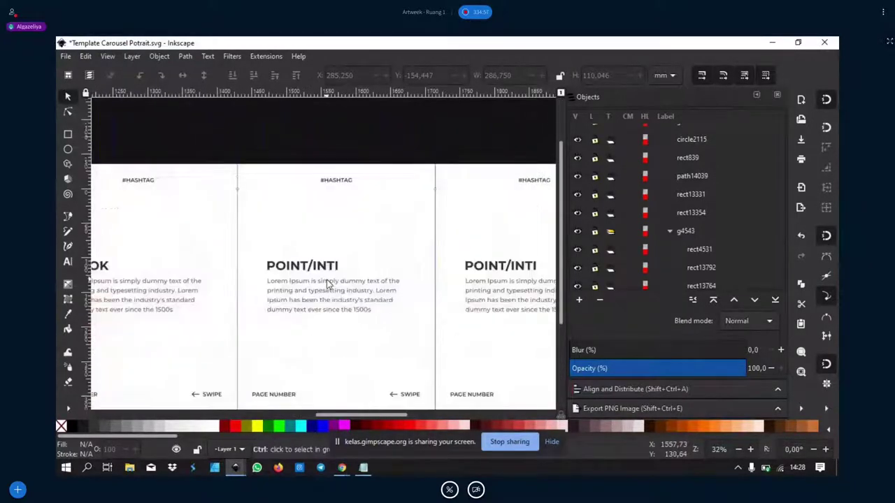
scroll(305, 278, "right", 2)
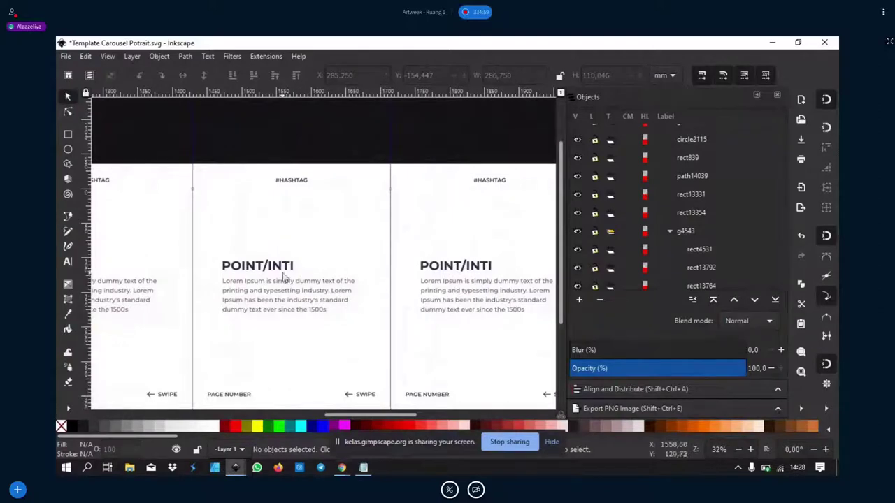
scroll(286, 284, "right", 5)
scroll(374, 326, "right", 3)
scroll(472, 329, "right", 6)
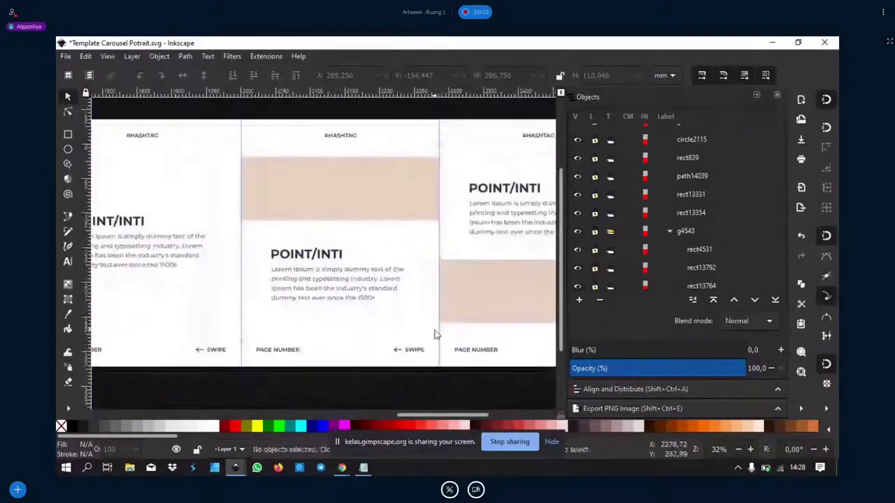
scroll(435, 335, "right", 4)
scroll(410, 345, "right", 4)
scroll(419, 359, "right", 3)
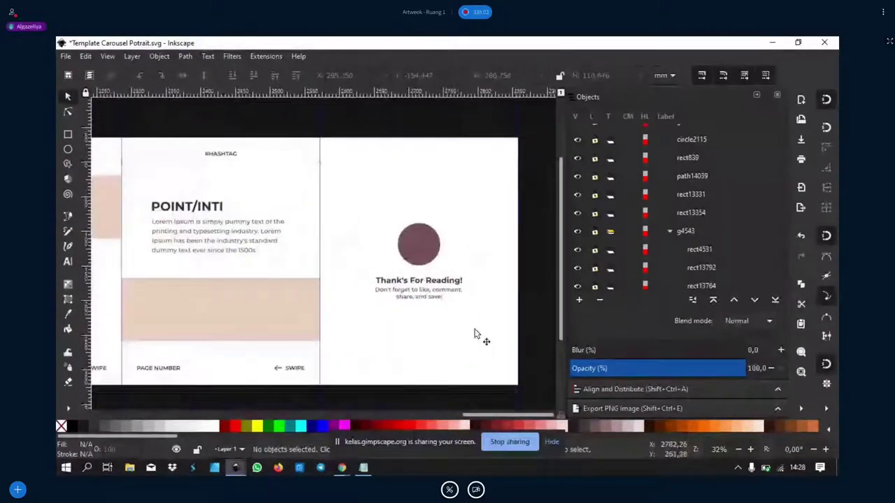
scroll(472, 296, "up", 1)
scroll(419, 344, "up", 1)
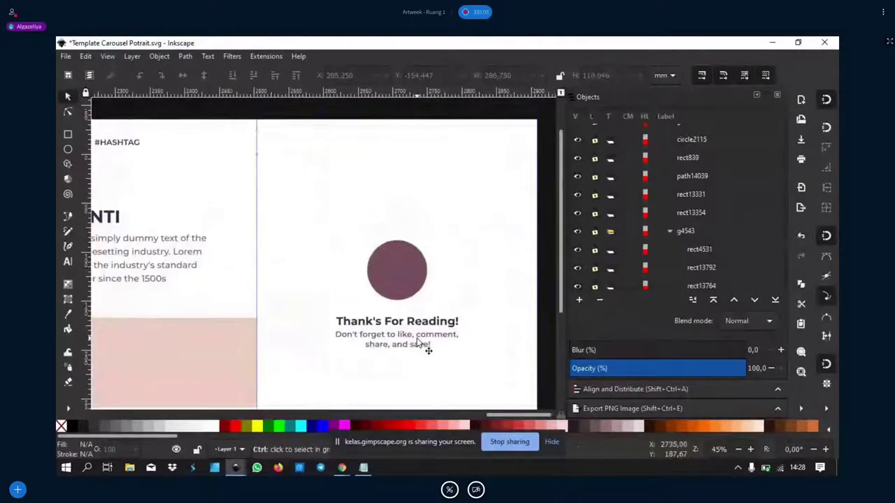
scroll(422, 346, "down", 1)
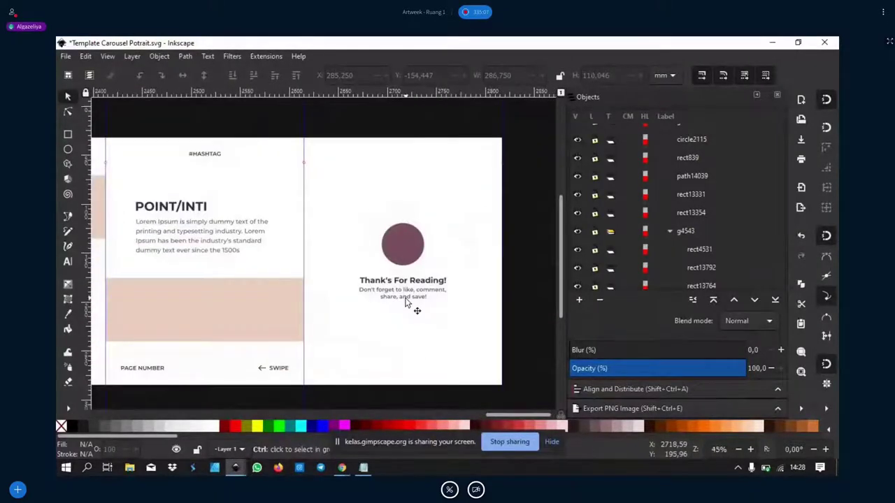
scroll(405, 302, "up", 1)
scroll(405, 302, "down", 1)
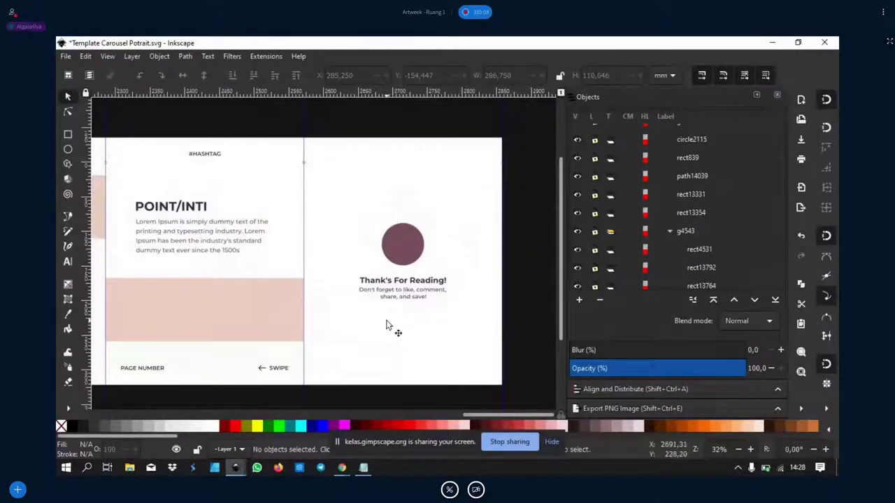
mouse_move(266, 345)
left_mouse_down()
mouse_move(551, 326)
mouse_move(456, 361)
left_mouse_up()
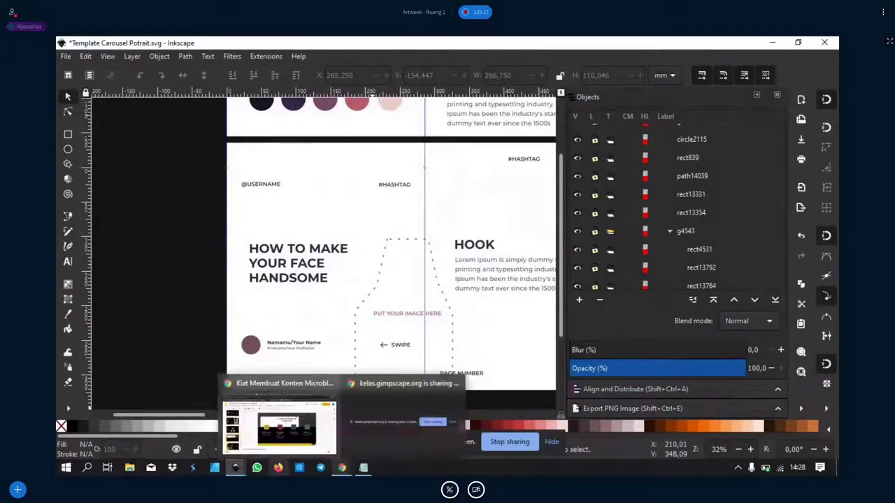
mouse_move(236, 467)
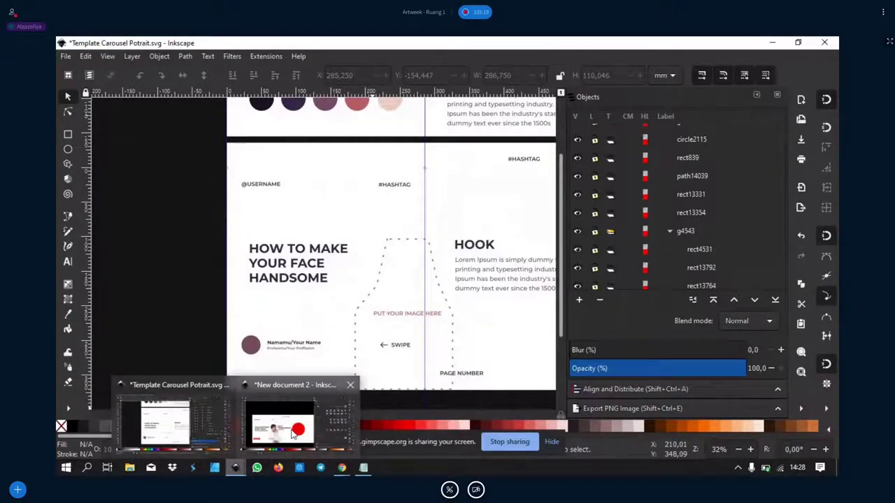
Take the man's photo out of New document 2 and return to the carousel template.
left_click(301, 419)
left_click(305, 331)
key("Delete")
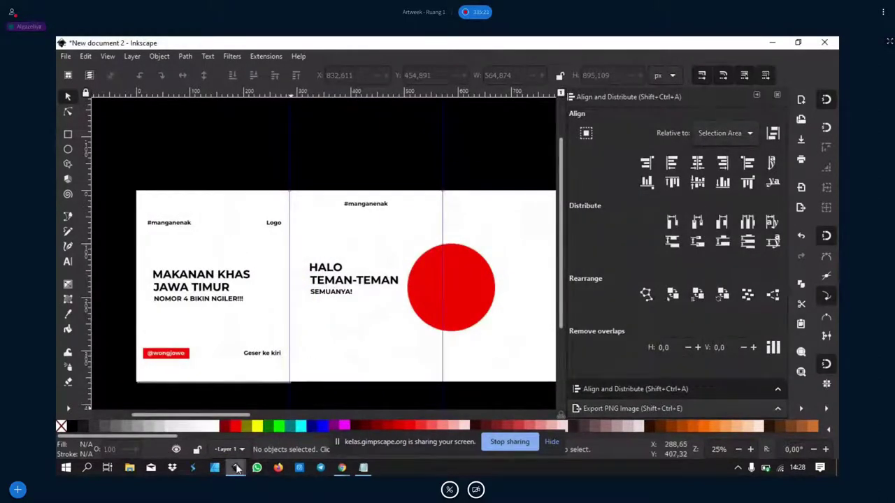
key("alt+Tab")
Paste the photo over the title slide placeholder and delete the dashed frame and IMAGE HERE label.
key("ctrl+v")
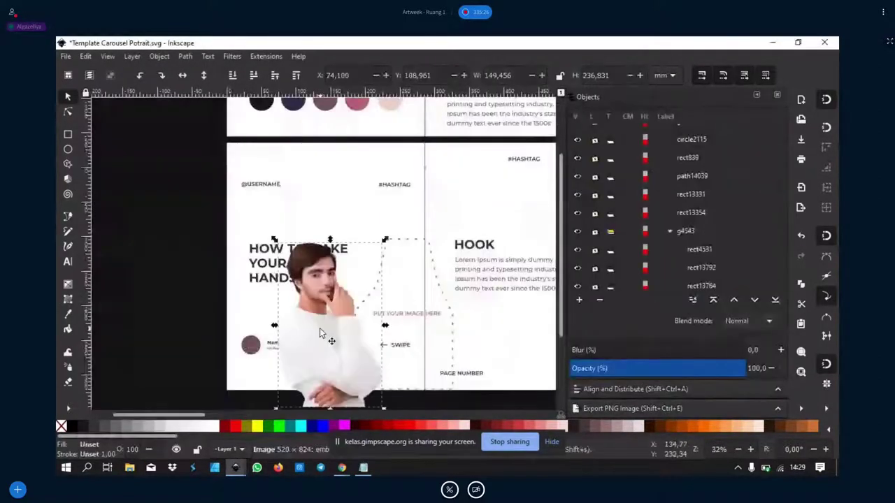
left_click_drag(320, 333, 363, 316)
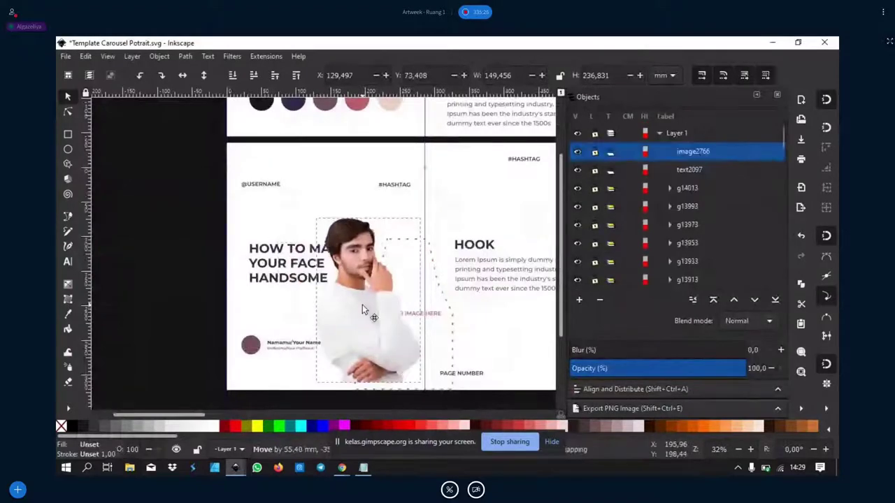
left_click(450, 338)
key("Delete")
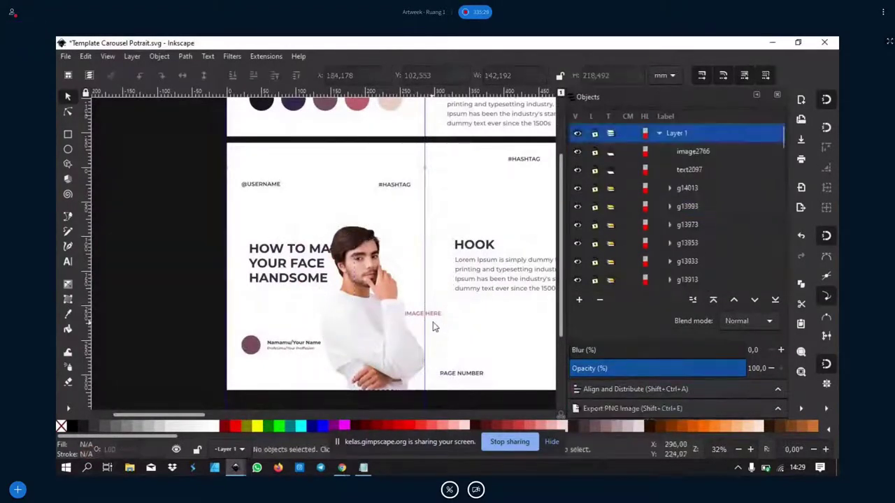
left_click(441, 316)
key("Delete")
Nudge the photo right and lower it to sit just above the background.
left_click(384, 335)
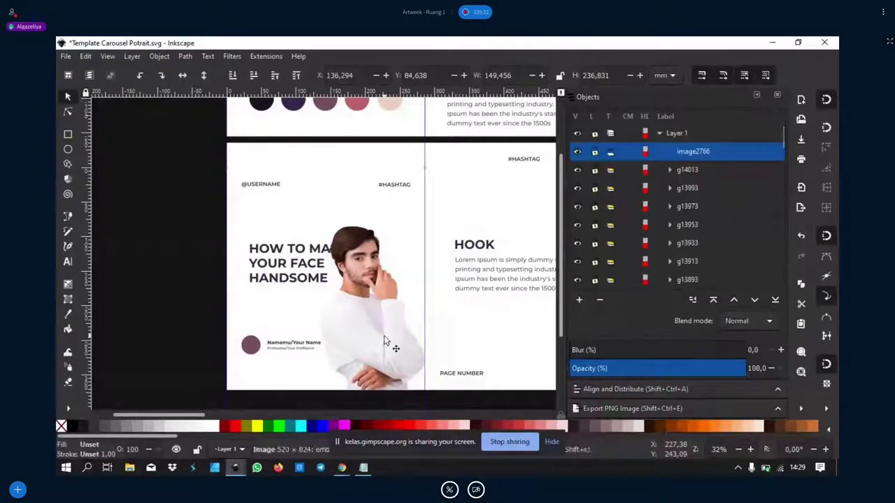
key("shift+Right")
key("shift+Right")
key("shift+Right")
key("shift+Right")
key("shift+Right")
key("shift+Right")
key("shift+Right")
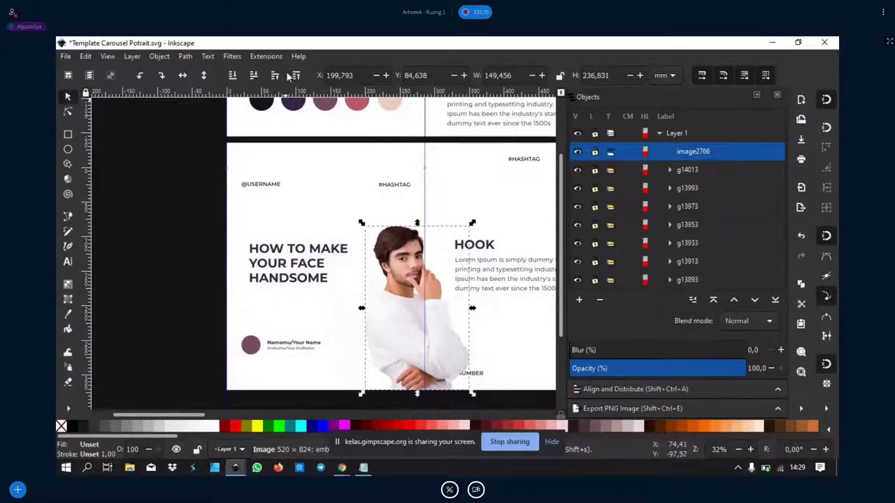
left_click(252, 78)
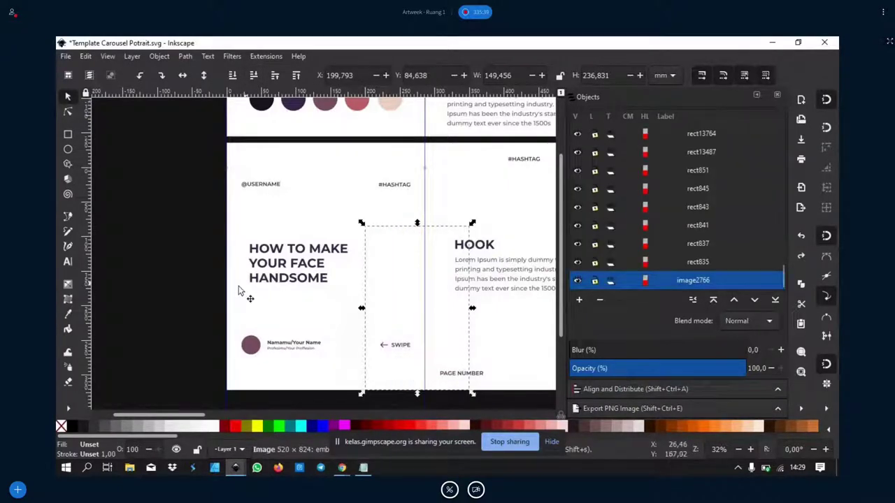
key("Escape")
scroll(391, 299, "up", 1, "ctrl")
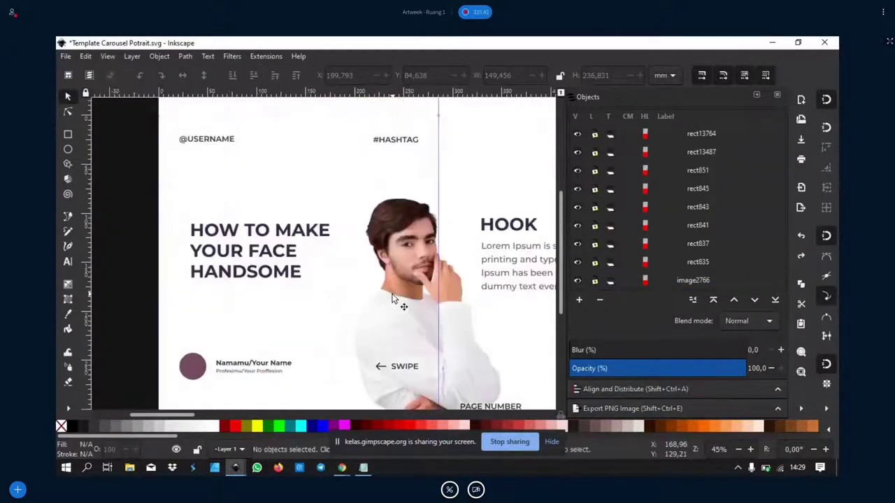
scroll(391, 294, "down", 1, "ctrl")
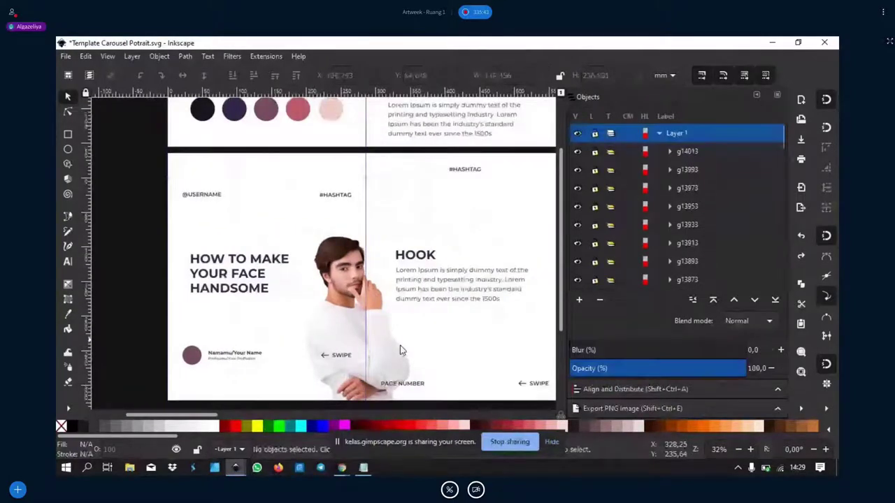
left_click(400, 345)
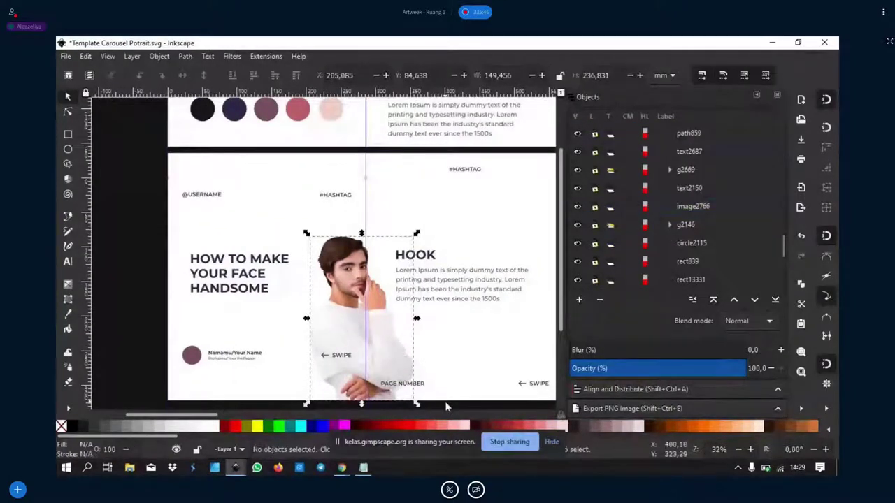
key("Escape")
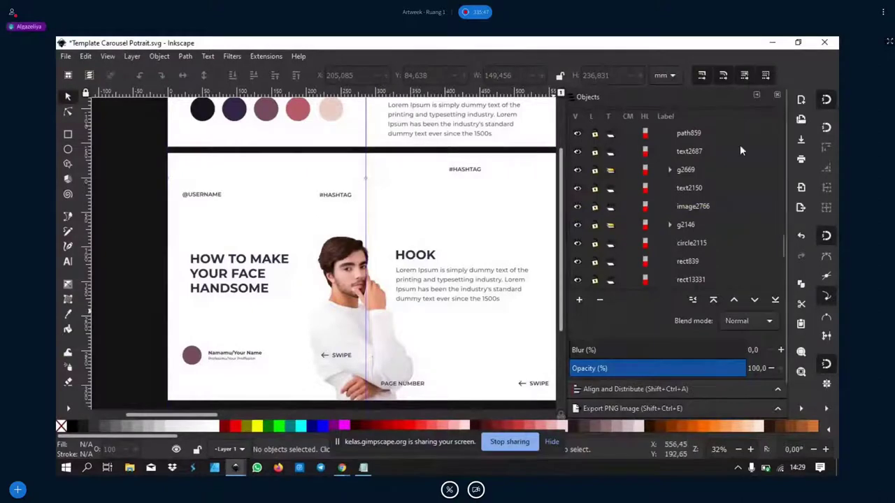
Close the docked Objects and other dialog panels.
left_click(776, 94)
left_click(777, 94)
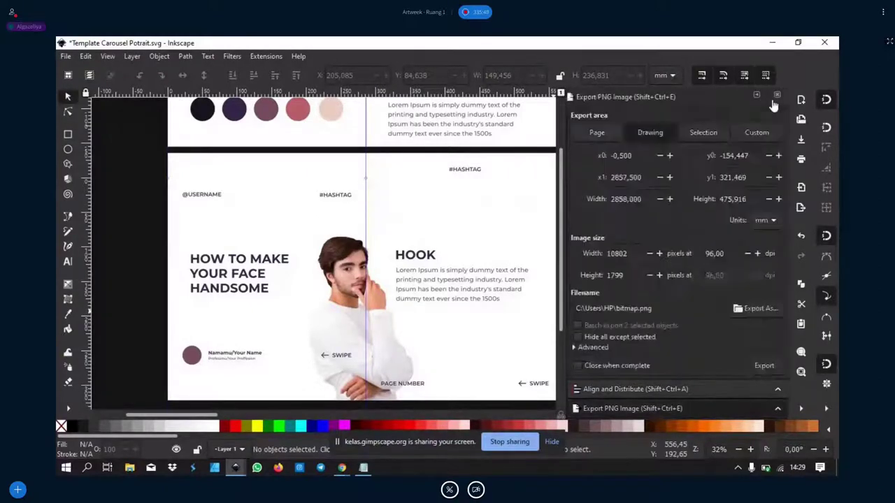
scroll(748, 191, "down", 2)
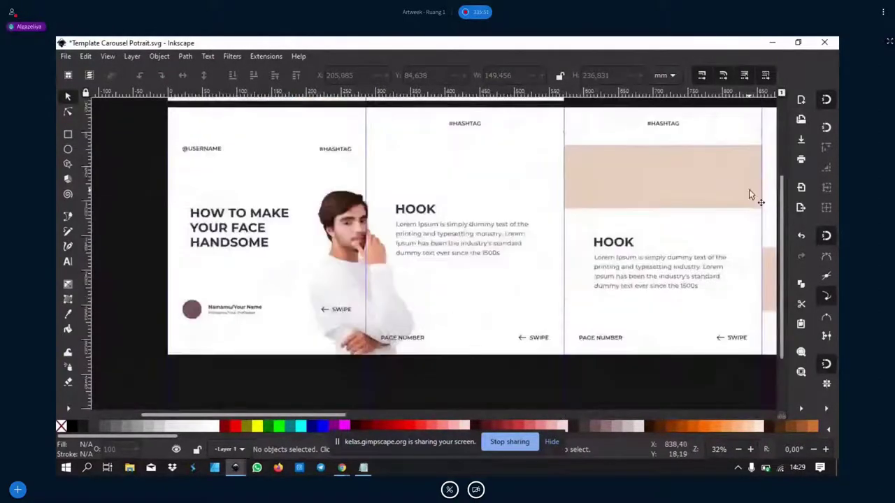
scroll(749, 190, "up", 2)
Hide the Snap Controls and Commands bars, then open the Export PNG Image dialog.
left_click(109, 58)
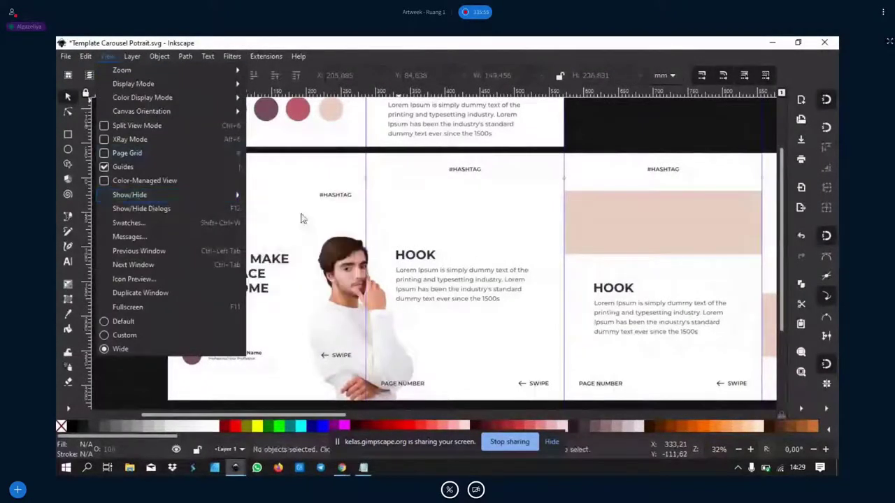
left_click(278, 207)
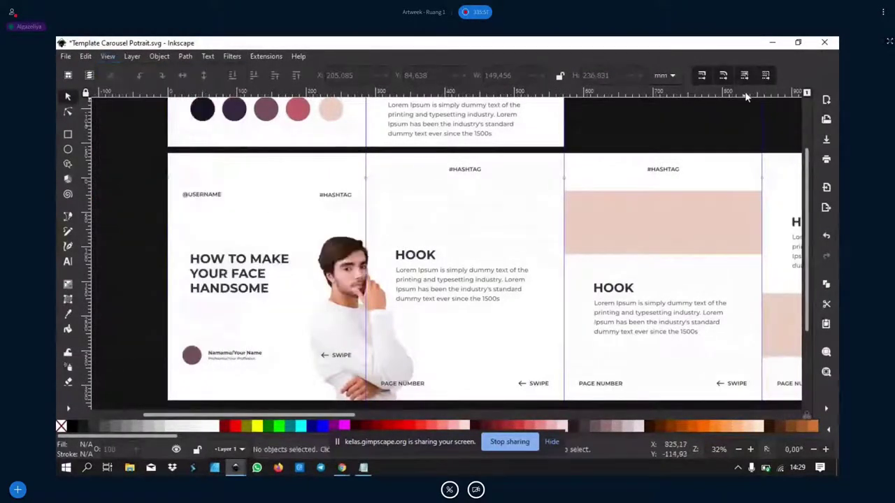
left_click(111, 56)
mouse_move(130, 194)
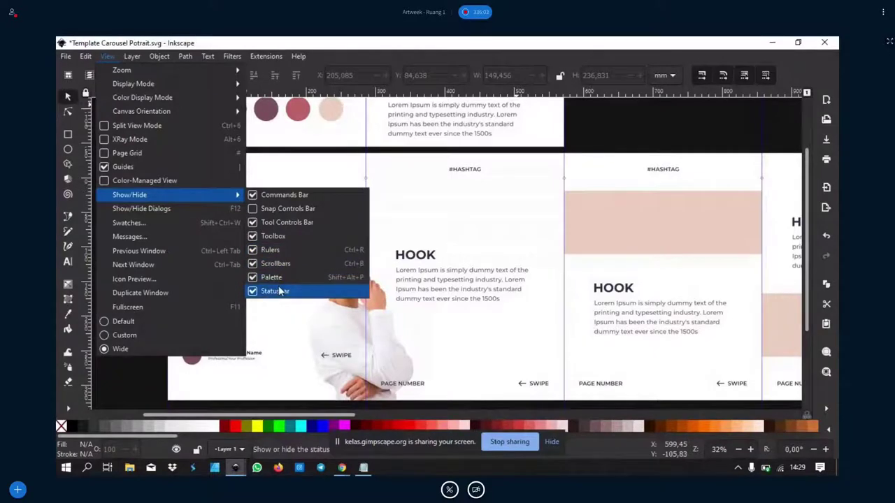
left_click(313, 197)
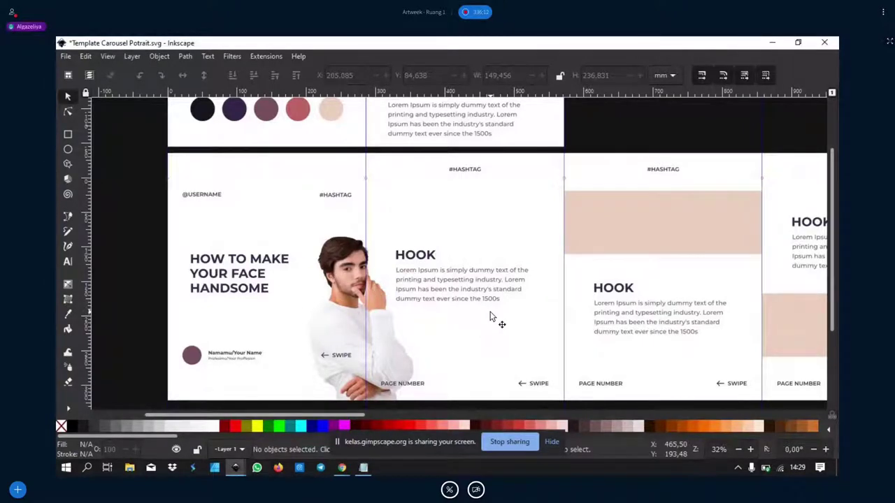
key("shift+ctrl+e")
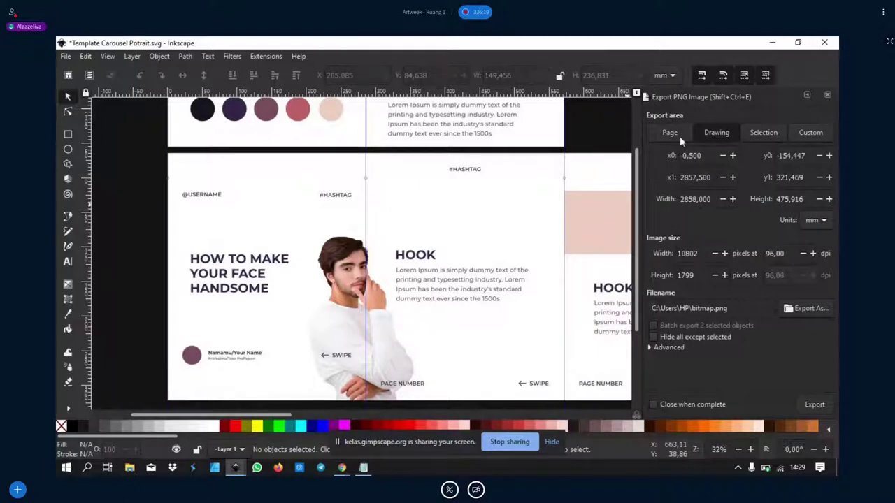
scroll(273, 173, "down", 1, "ctrl")
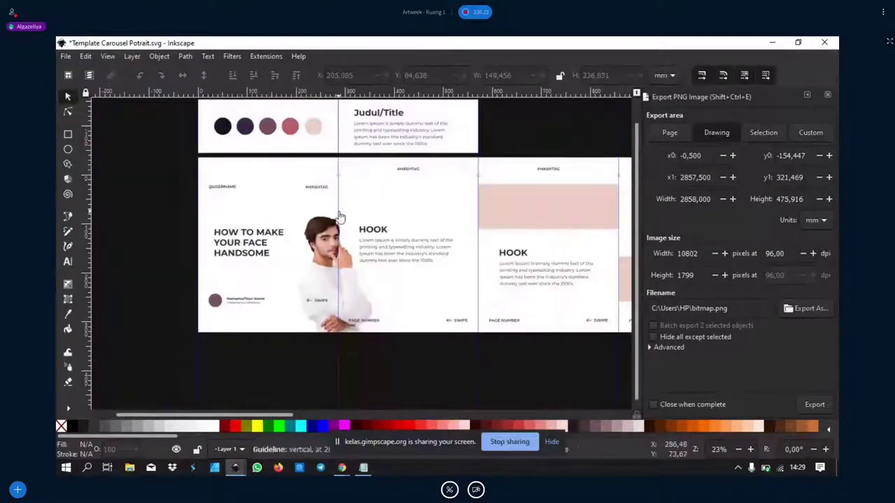
Select the whole carousel group as the 10800 × 1350 export area and open Export As.
left_click(237, 170)
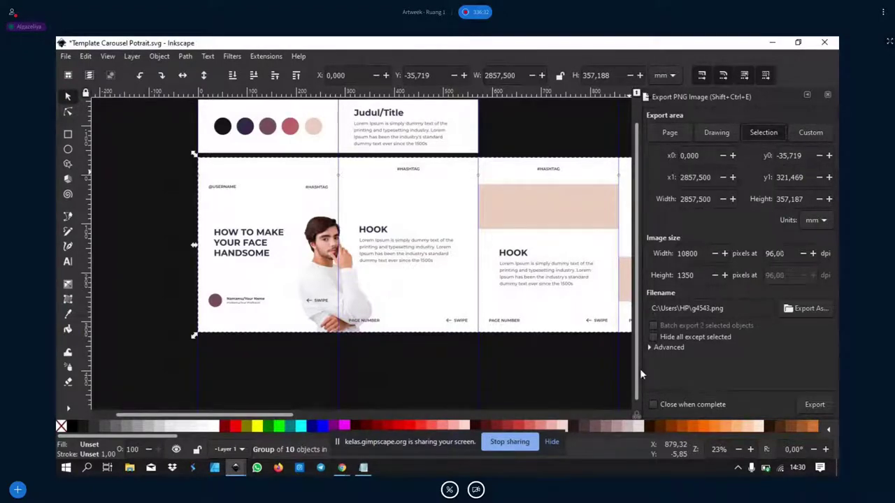
left_click(812, 310)
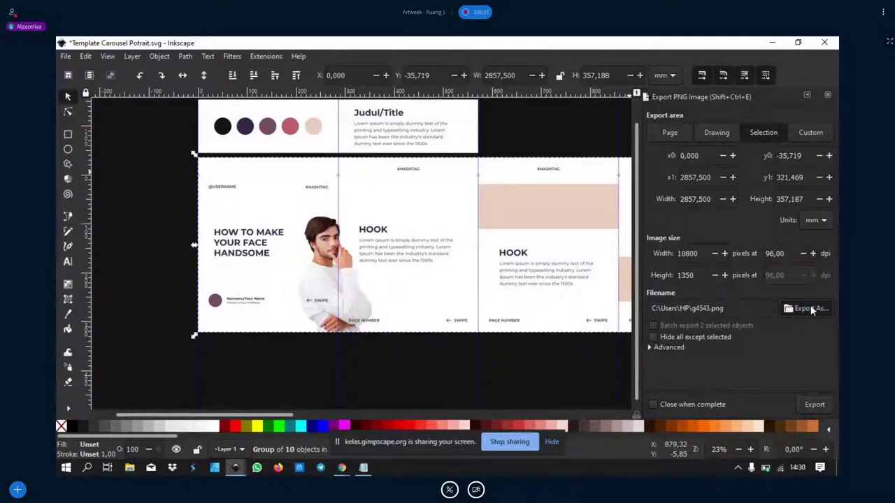
scroll(129, 174, "down", 2)
Set the export file to 1.png in Documents\W Punya\Lokakarya.
scroll(118, 203, "down", 2)
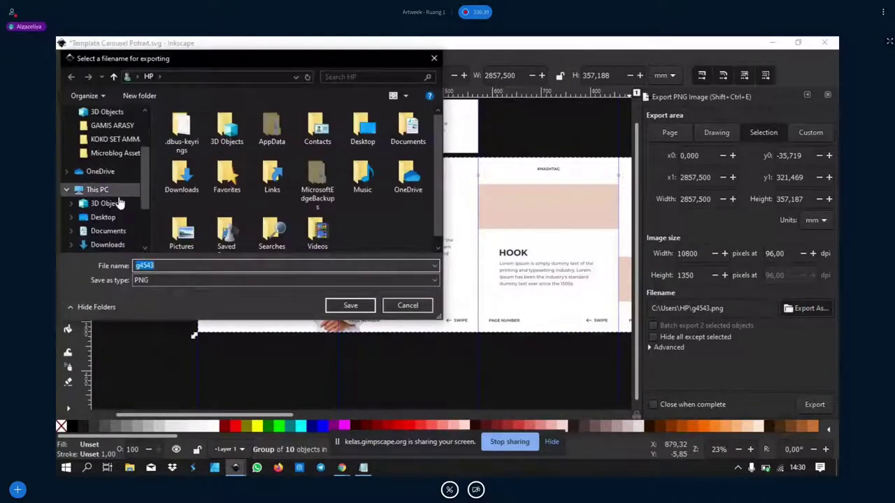
scroll(109, 207, "down", 1)
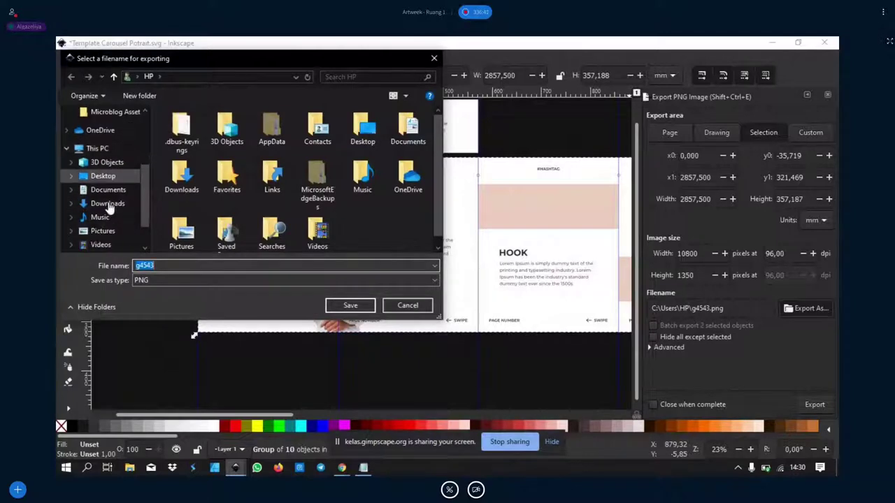
left_click(107, 189)
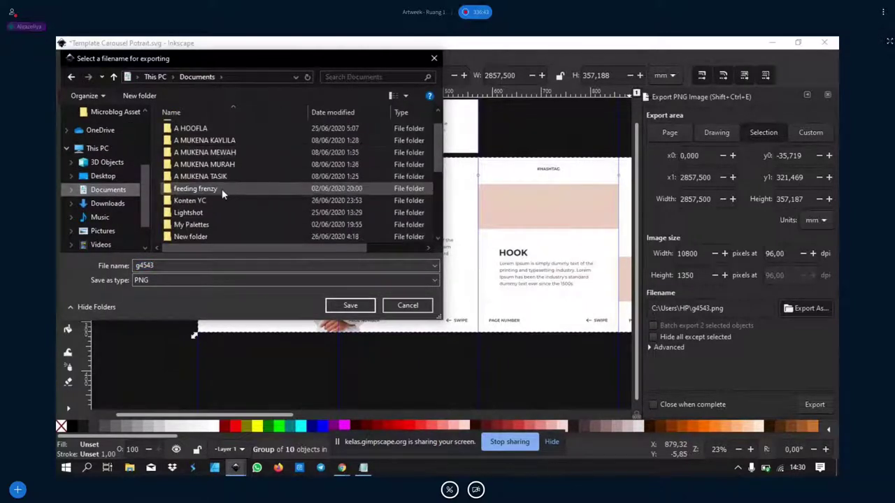
scroll(209, 191, "down", 2)
scroll(201, 192, "down", 1)
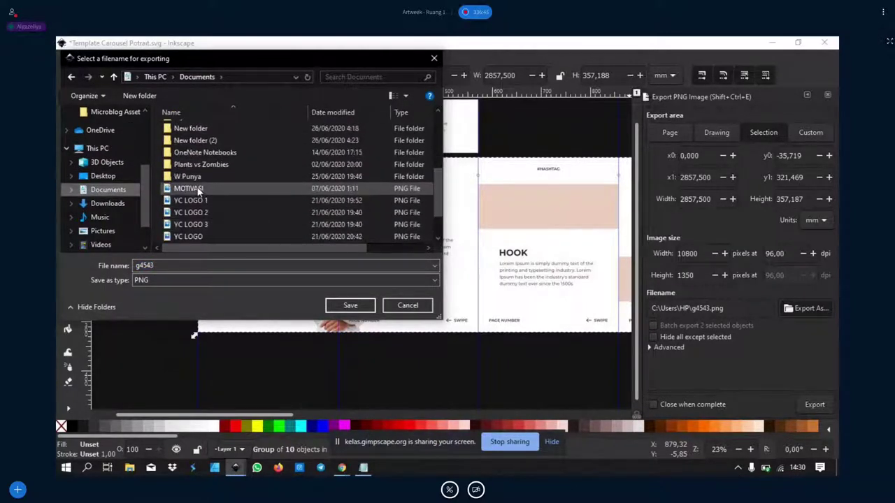
double_click(195, 177)
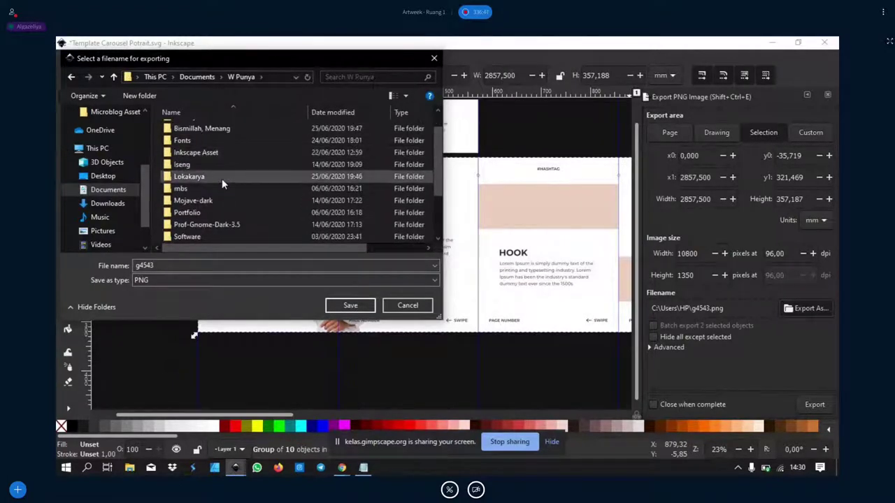
scroll(217, 171, "up", 1)
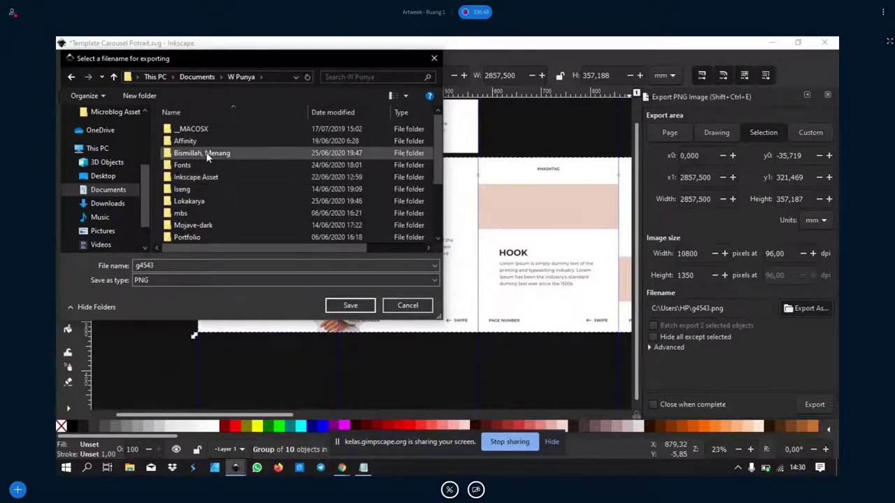
scroll(209, 177, "down", 1)
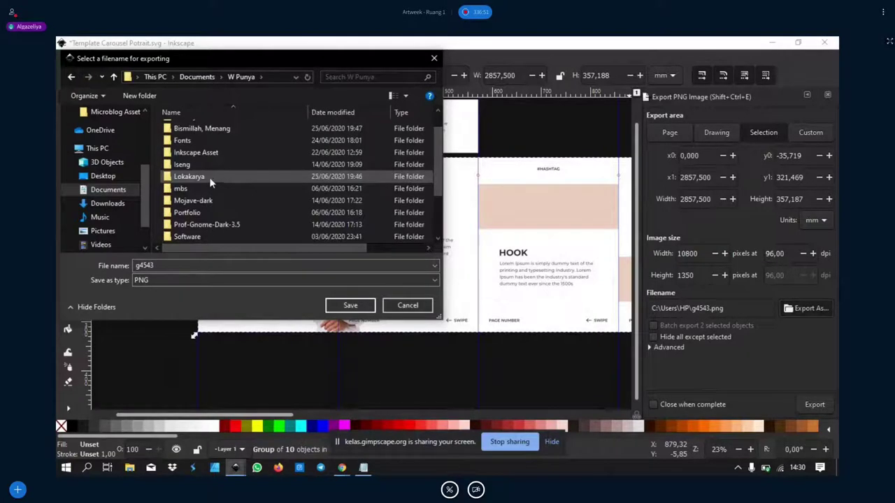
double_click(209, 177)
left_click(183, 264)
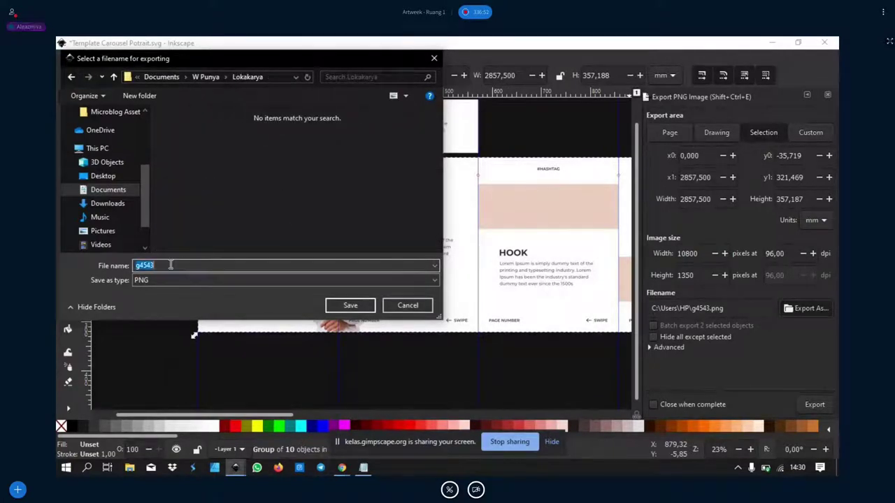
type("1")
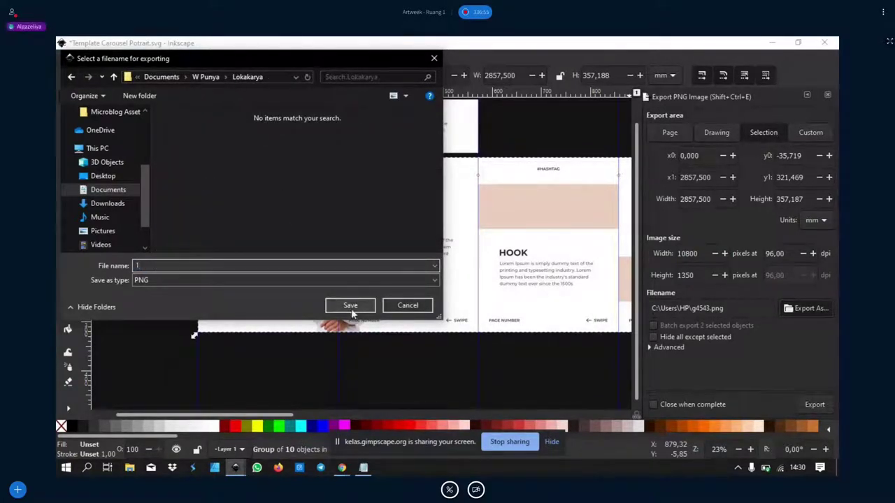
left_click(354, 306)
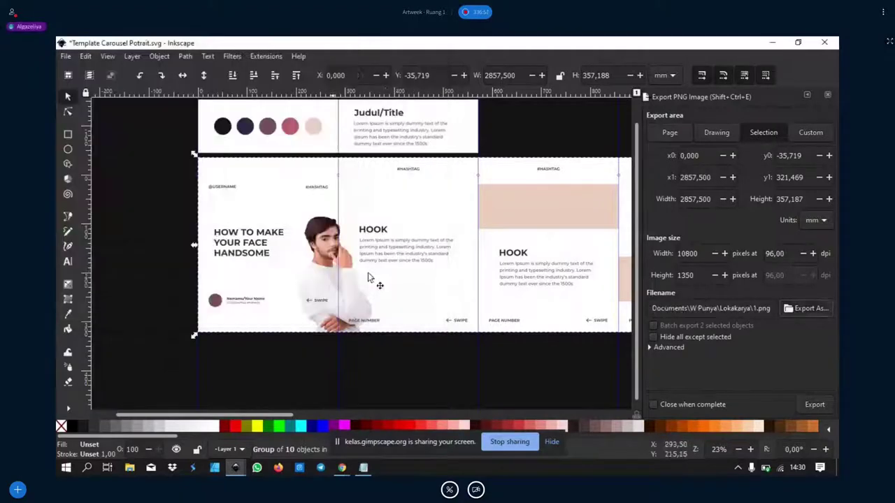
Export the carousel strip to 1.png, then select only the first slide's background rectangle.
left_click(813, 406)
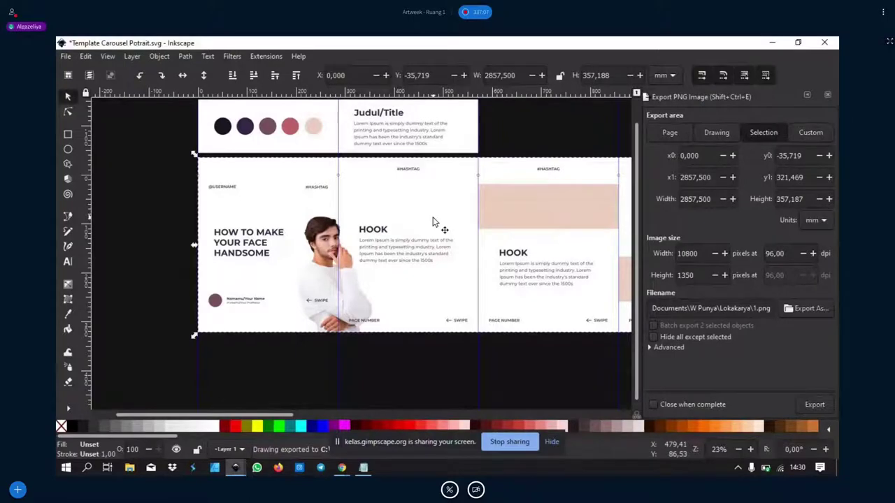
scroll(432, 222, "up", 2)
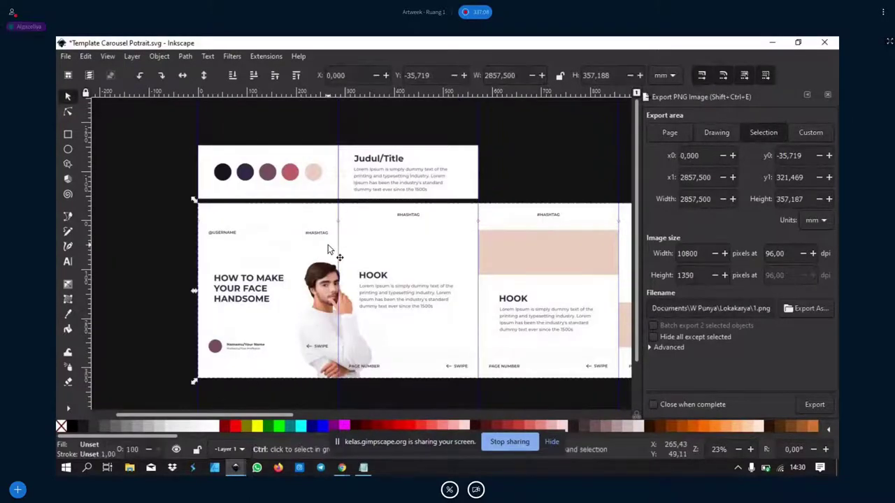
key("ctrl+a")
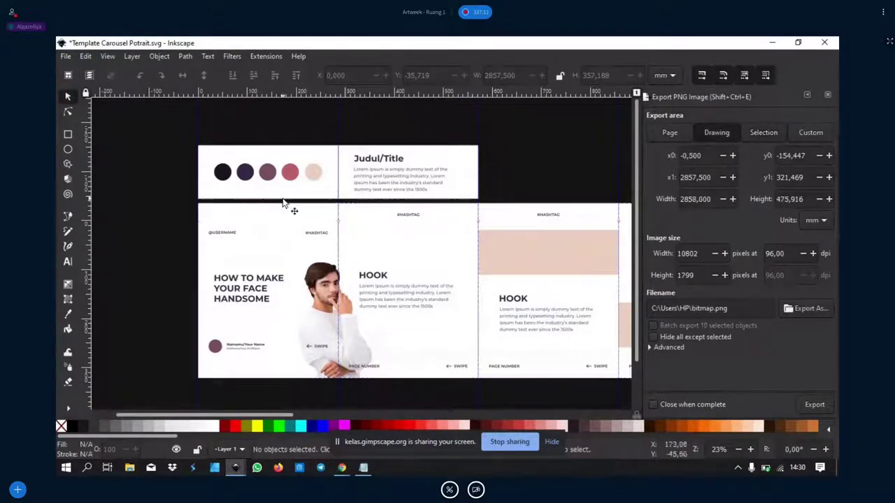
left_click(292, 227)
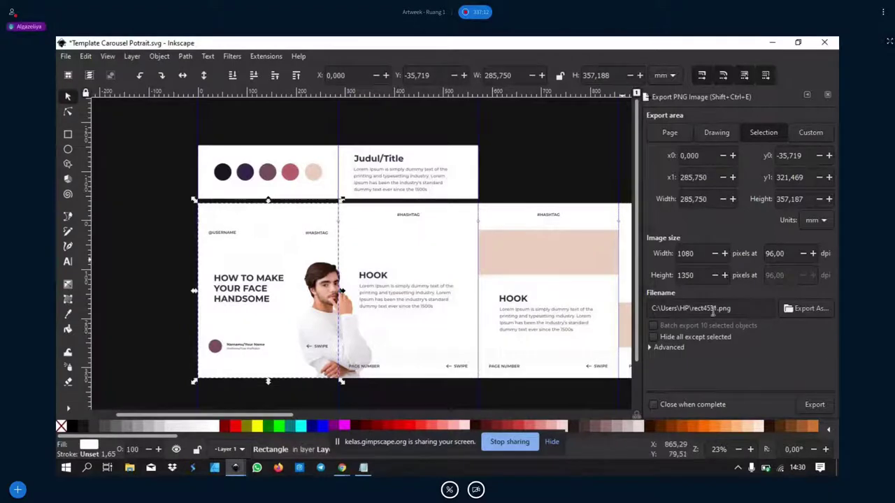
Export the first slide at 1080 × 1350 as Lokakarya\1.png.
left_click(796, 309)
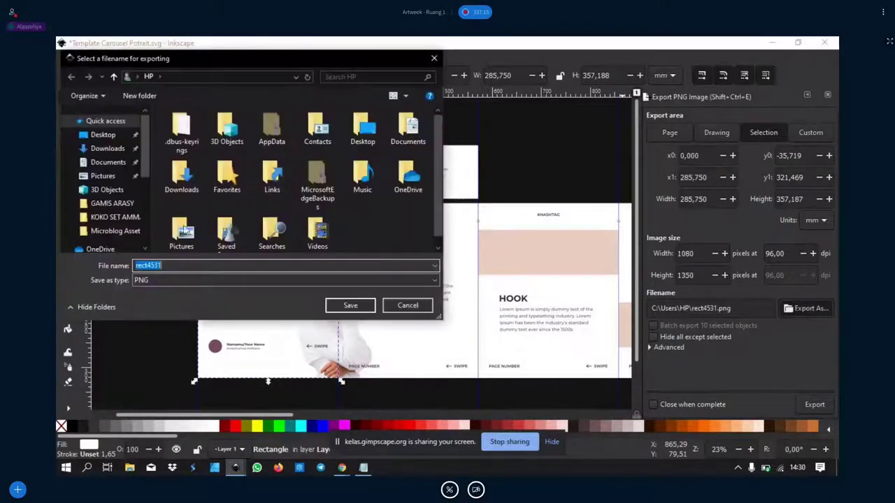
scroll(115, 182, "down", 2)
scroll(119, 178, "down", 1)
scroll(119, 171, "down", 1)
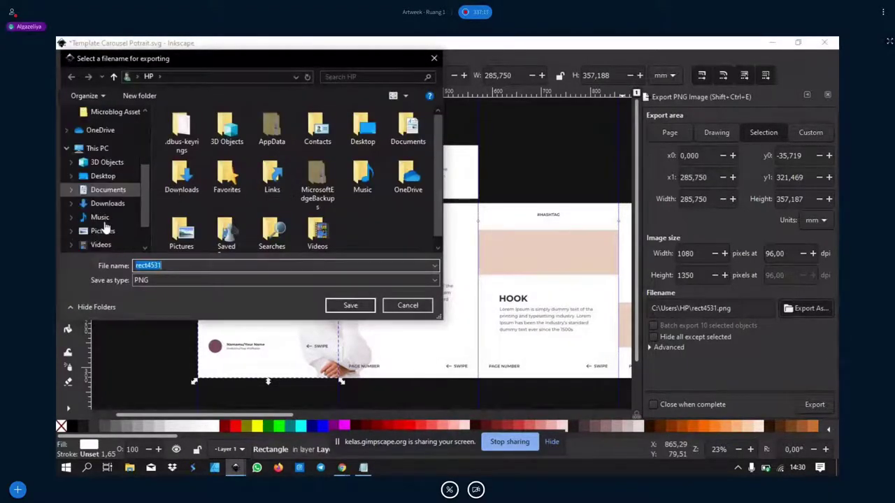
scroll(122, 165, "down", 1)
left_click(120, 140)
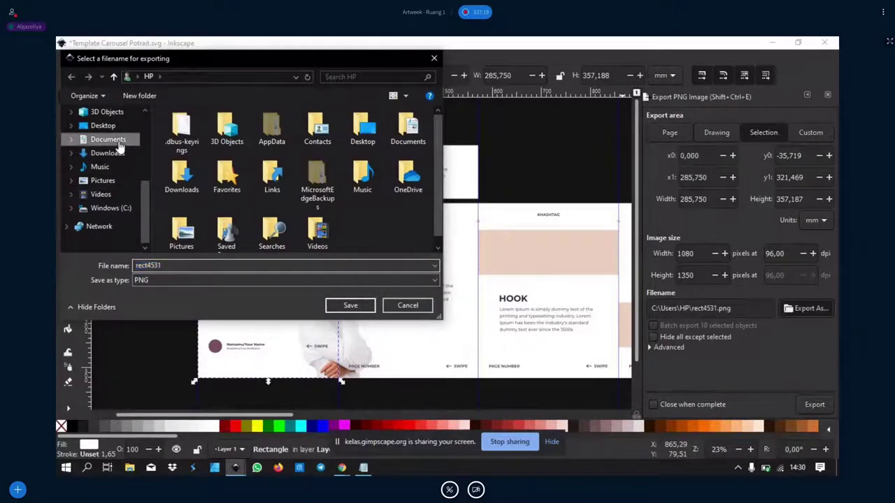
scroll(201, 174, "down", 2)
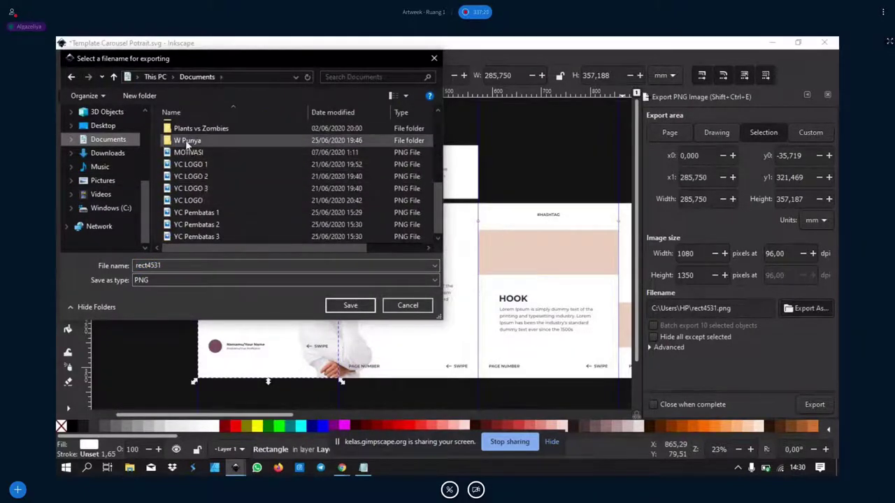
double_click(188, 140)
scroll(202, 182, "down", 2)
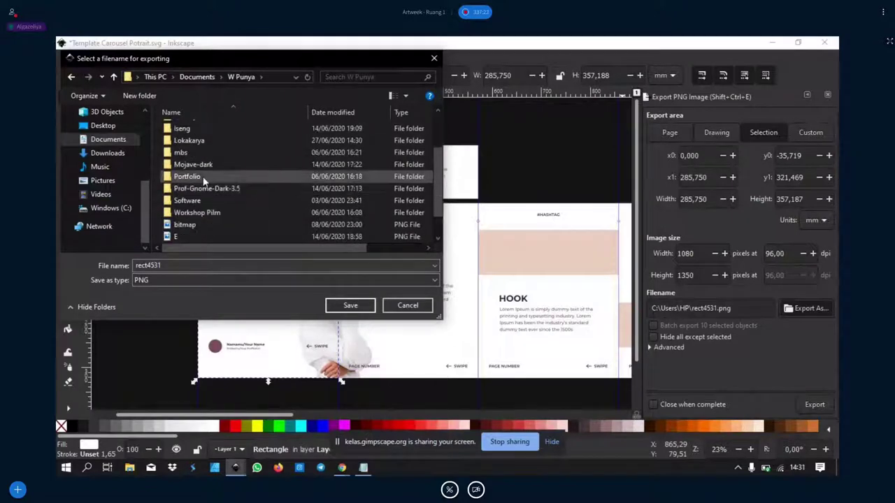
left_click(197, 141)
double_click(195, 141)
left_click(186, 174)
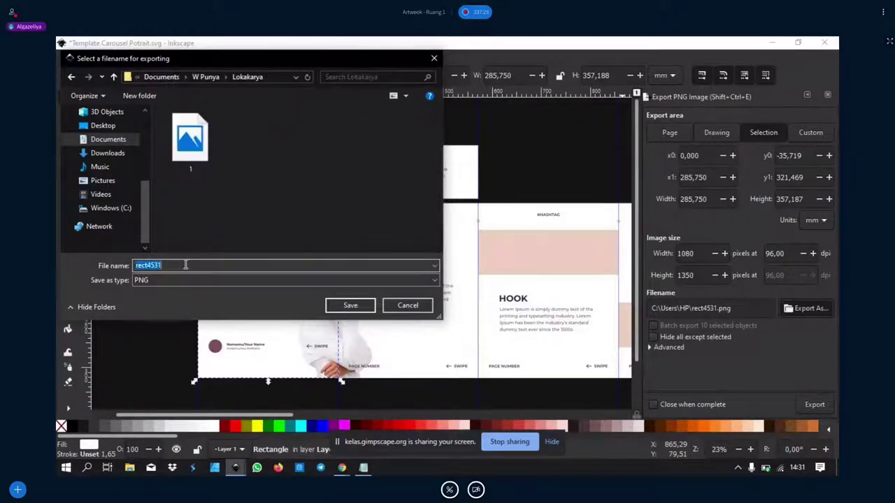
type("1")
left_click(352, 306)
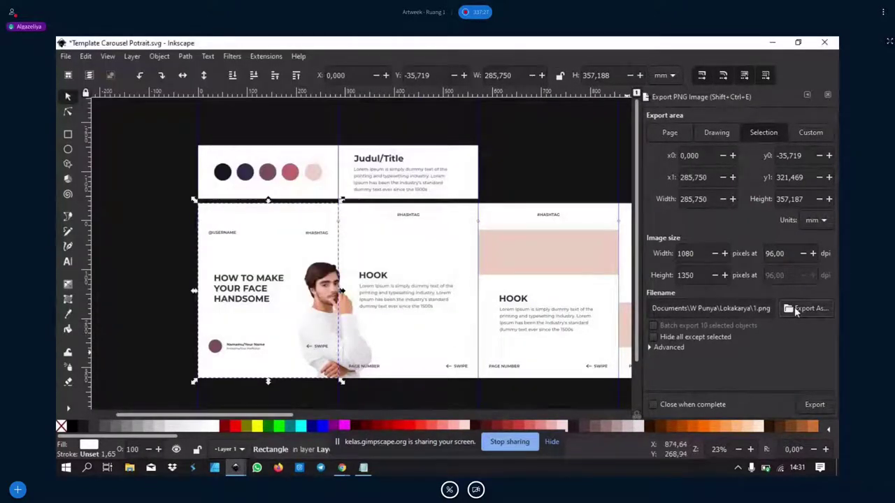
left_click(815, 404)
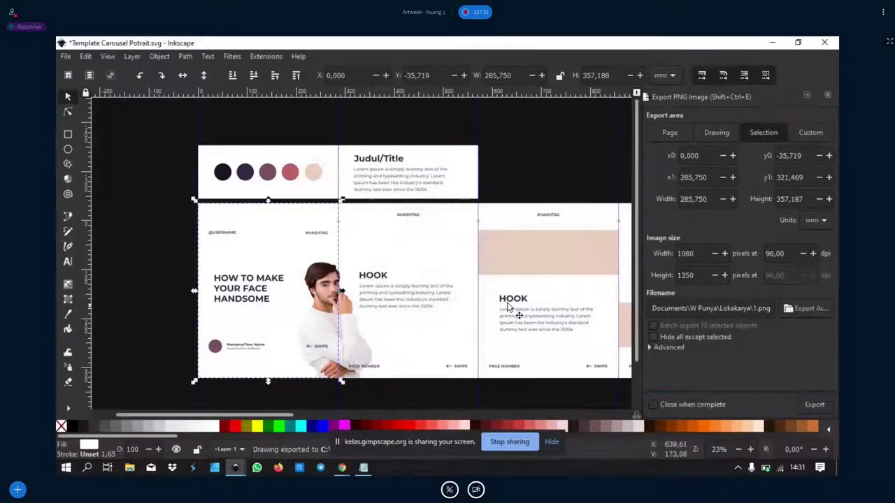
Export the second and third slides as 2.png and 3.png.
left_click(440, 267)
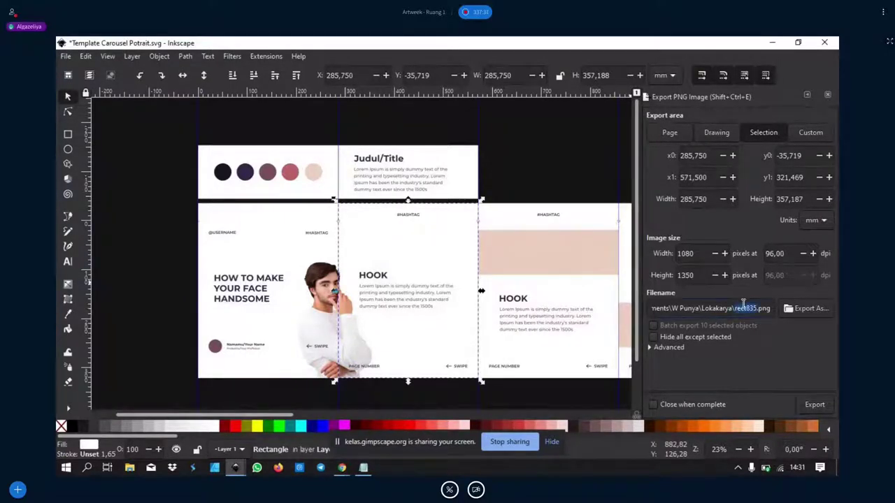
type("2")
left_click(811, 405)
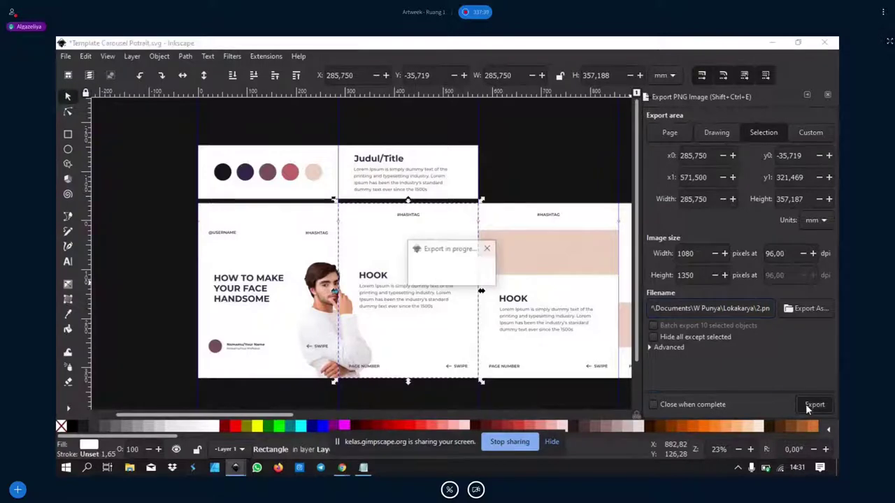
left_click(582, 288)
double_click(747, 308)
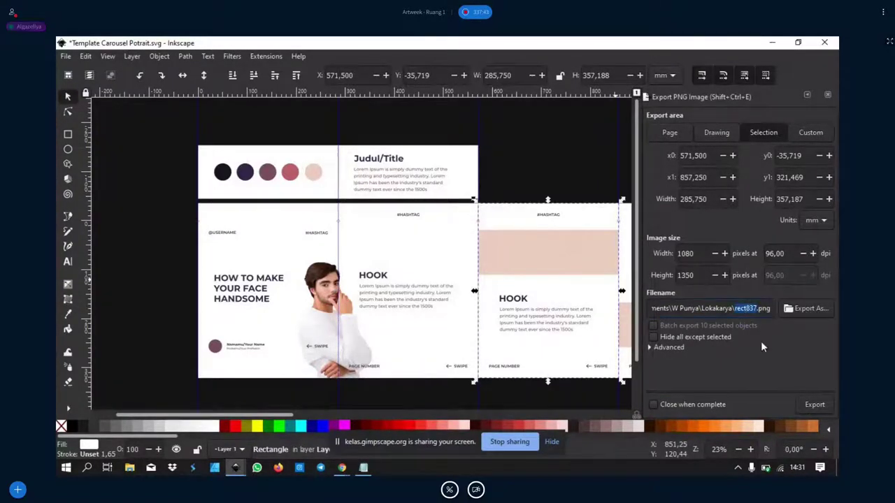
type("3")
left_click(805, 406)
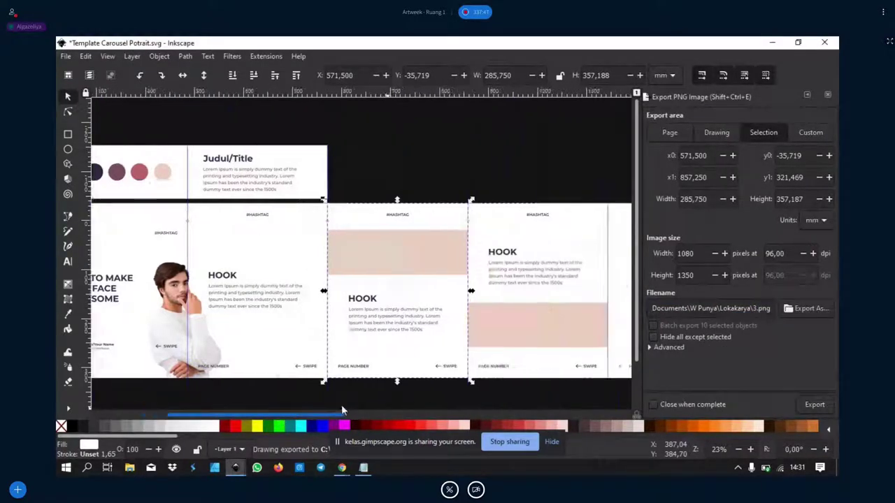
Select the fourth slide's background rectangle and export it as 4.png.
scroll(368, 409, "right", 5)
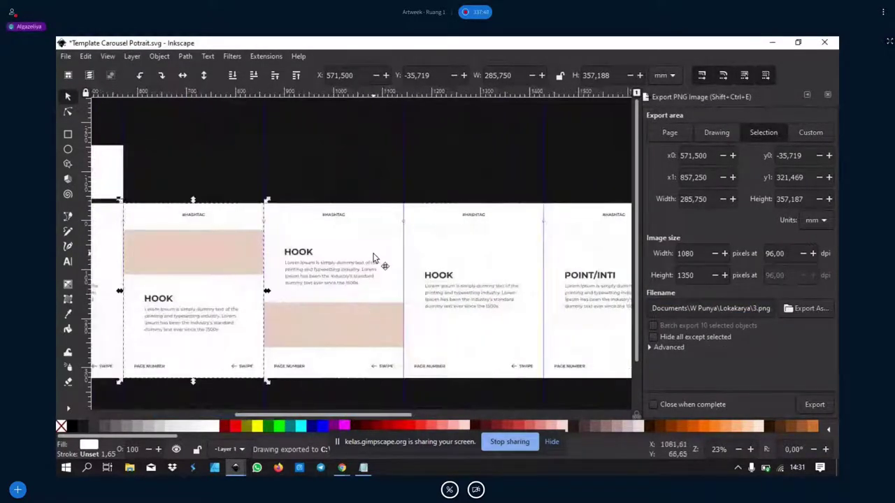
left_click(375, 256)
left_click(381, 217)
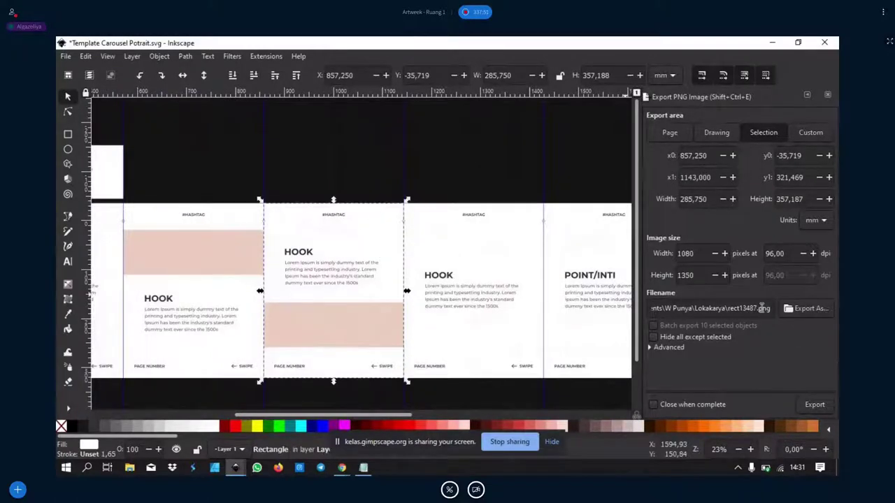
type("4")
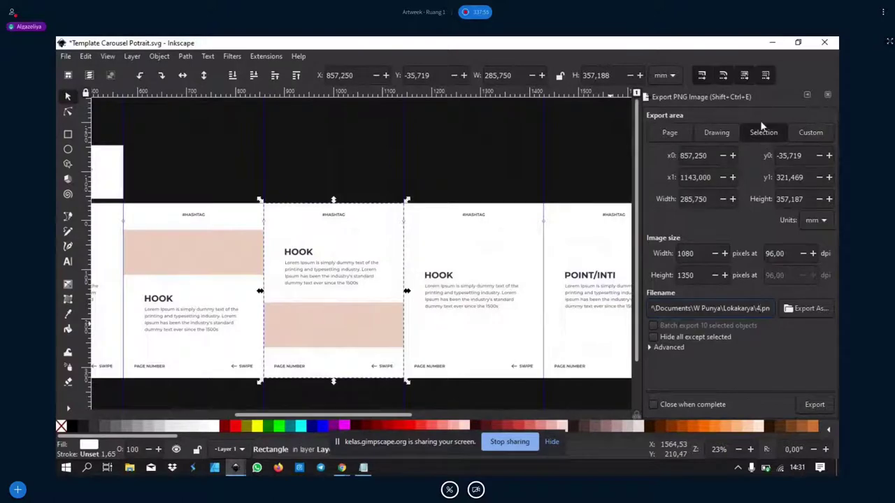
left_click(799, 404)
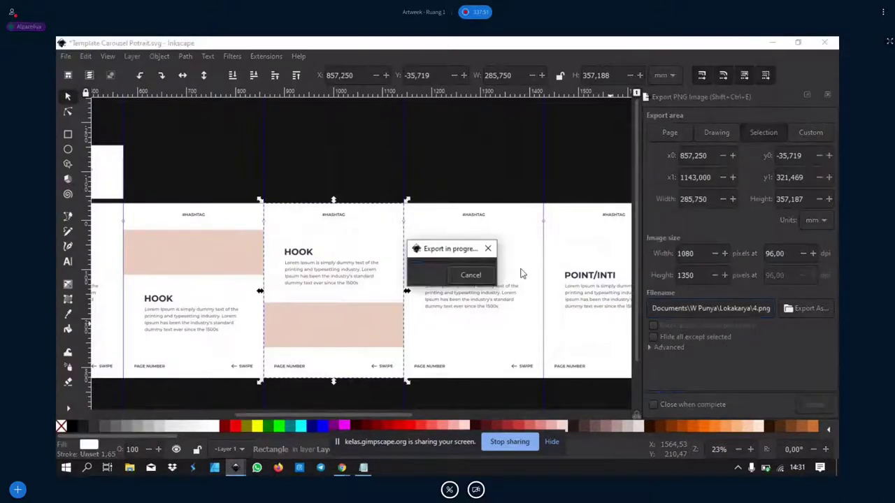
Select a POINT/INTI slide rectangle and shift it two slides left on the canvas.
left_click(493, 187)
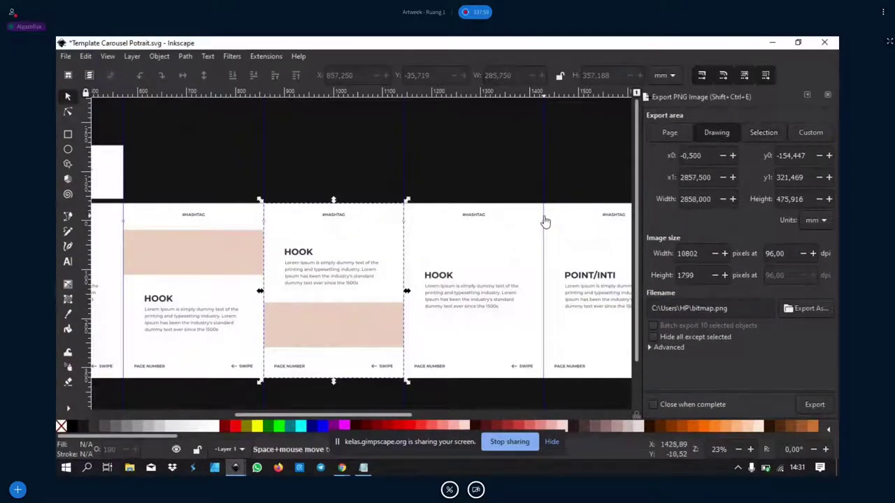
left_click_drag(543, 220, 440, 258)
left_click(413, 225)
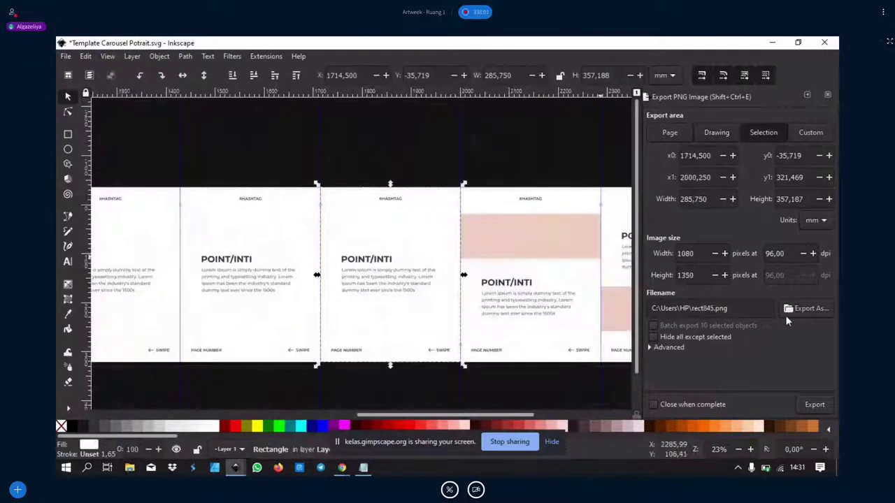
left_click_drag(463, 260, 294, 243)
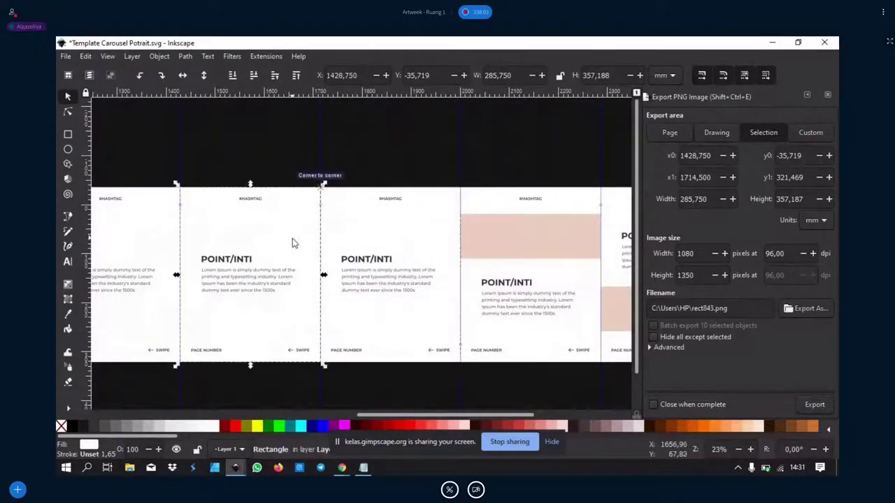
left_click_drag(154, 215, 152, 216)
scroll(340, 343, "down", 2, "ctrl")
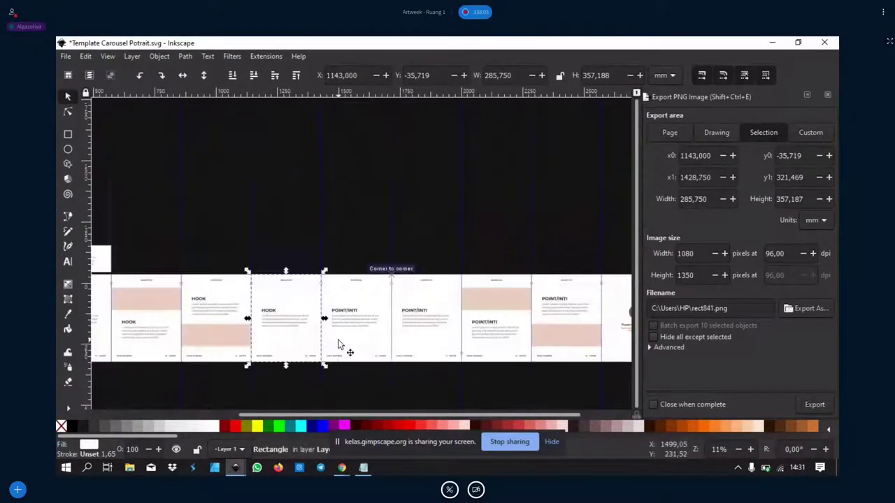
scroll(313, 386, "up", 3)
left_click(312, 386)
scroll(318, 385, "down", 2)
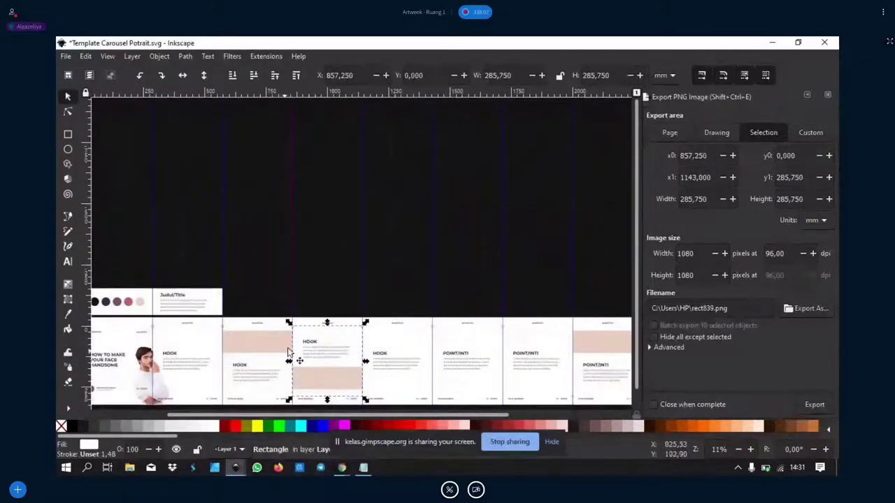
Export the fifth carousel page to the Lokakarya folder as 5.png.
left_click(277, 325)
triple_click(716, 308)
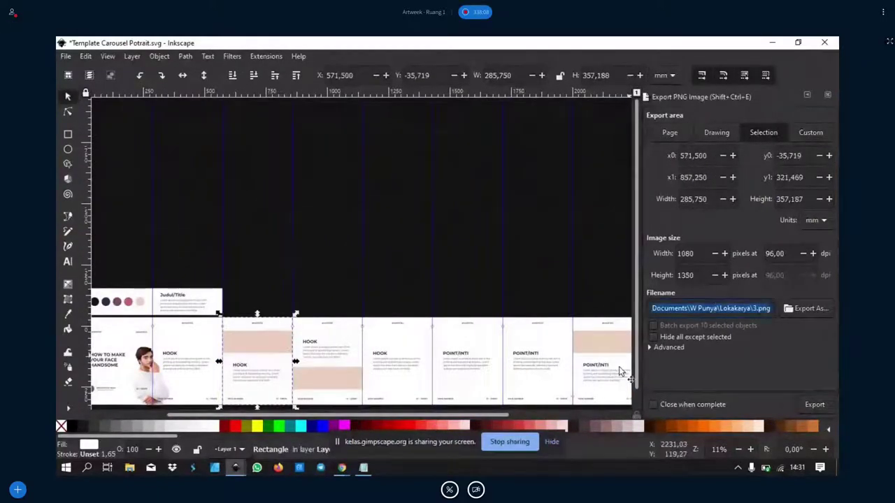
left_click_drag(455, 416, 532, 416)
left_click(433, 336)
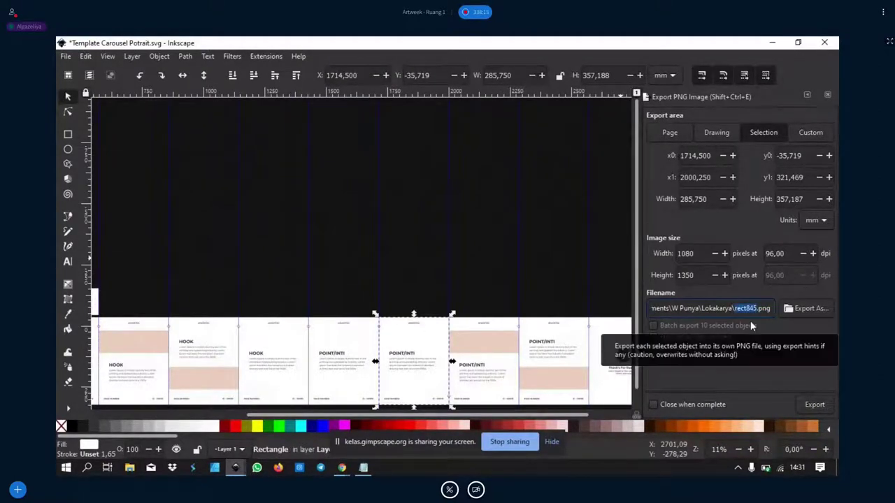
type("5")
left_click(813, 402)
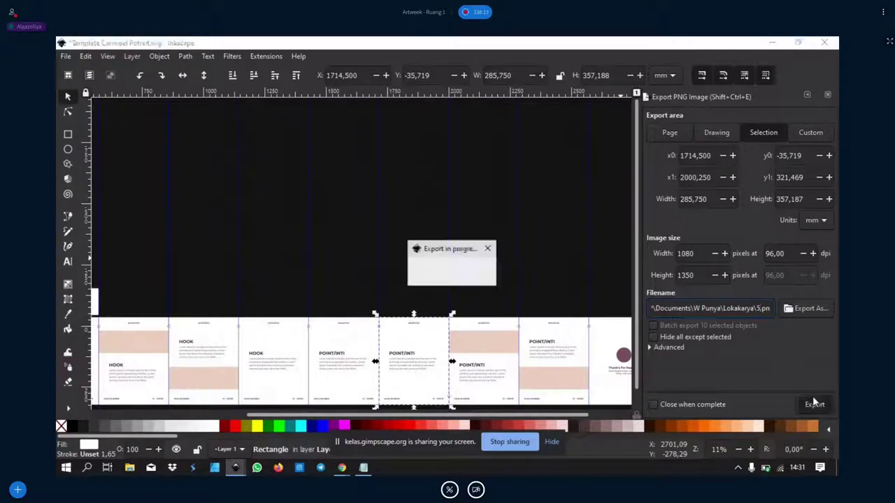
Export the sixth carousel page as 6.png.
left_click(587, 336)
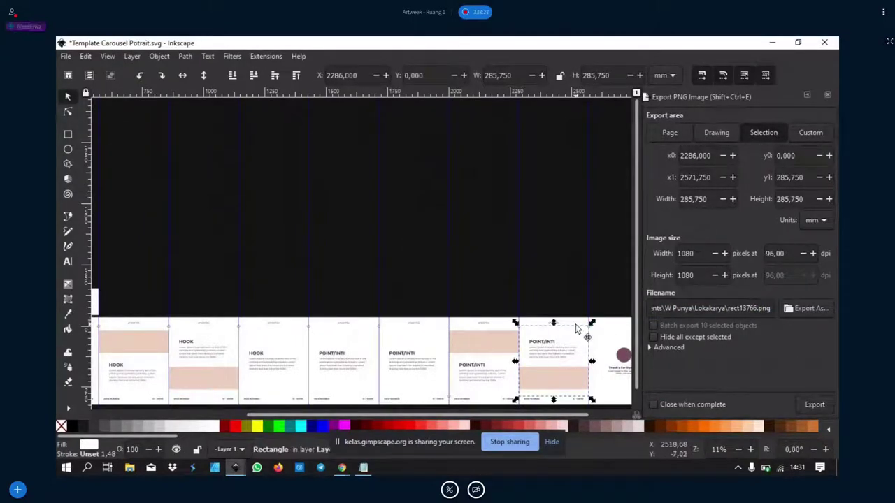
left_click(580, 326)
scroll(582, 320, "up", 2)
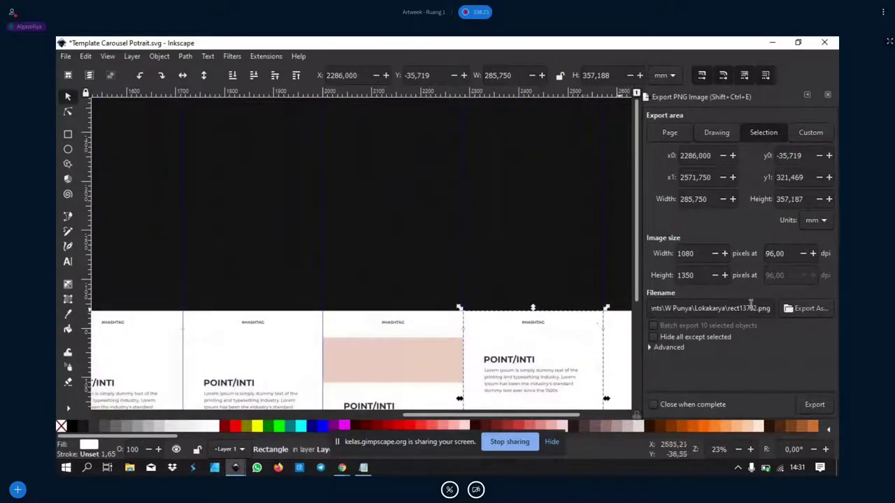
type("6")
left_click(812, 404)
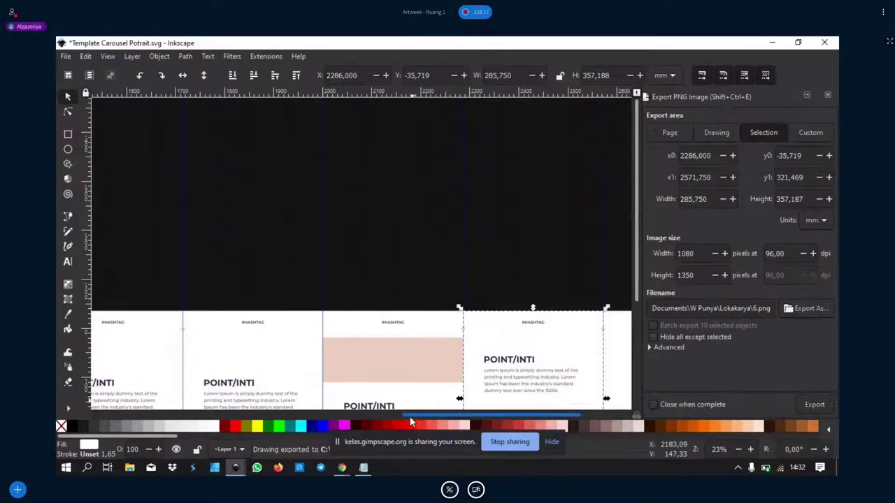
Export the final Thank's For Reading page as 7.png, then save Template Carousel Potrait.svg.
left_click_drag(490, 415, 540, 437)
scroll(538, 293, "down", 2)
scroll(538, 279, "down", 2)
left_click(536, 266)
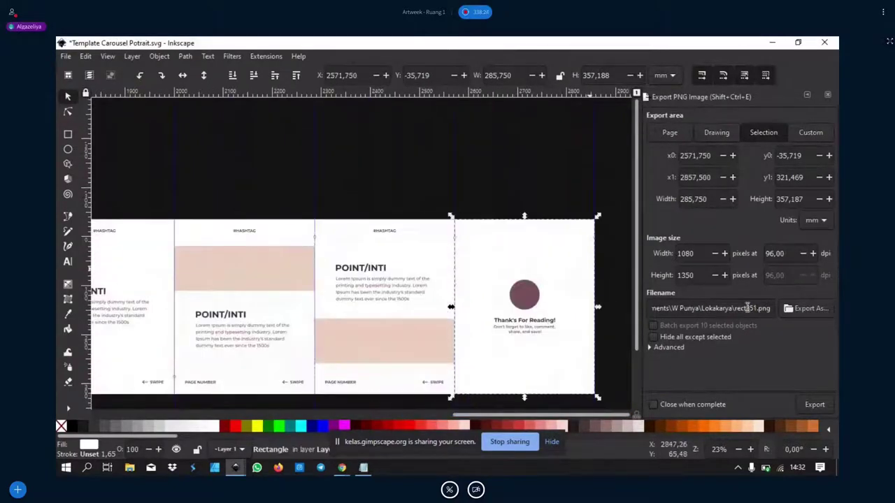
double_click(744, 309)
type("7")
left_click(811, 404)
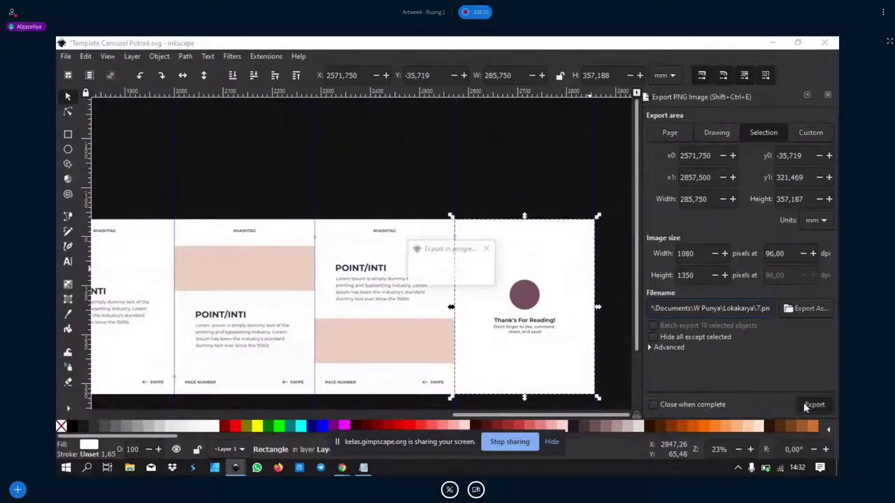
left_click(378, 178)
key("ctrl+s")
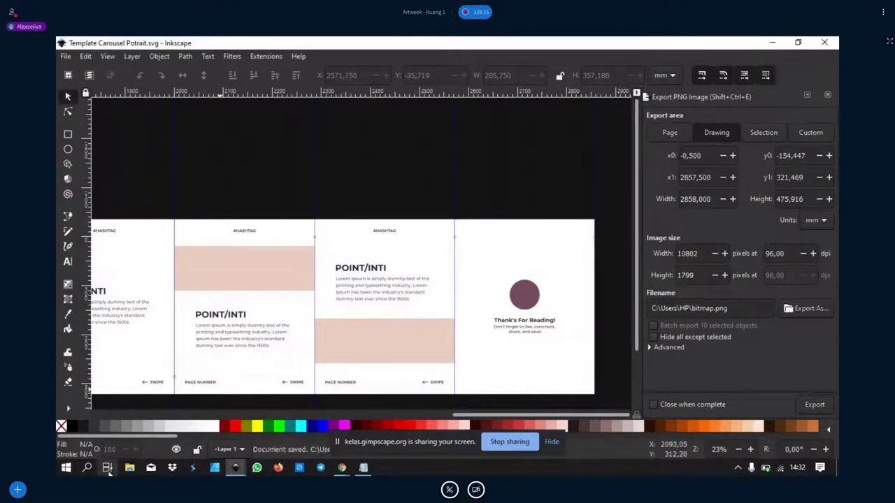
In File Explorer, browse Documents > W Punya > Lokakarya and open 1.png.
left_click(118, 472)
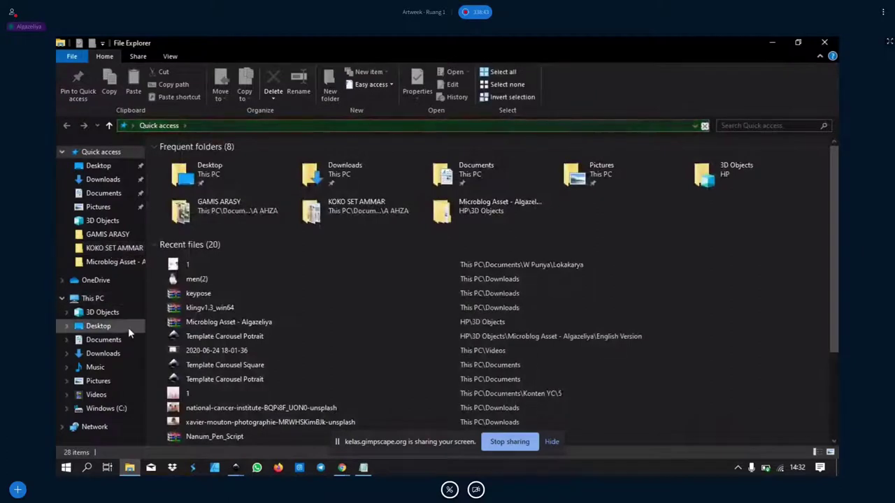
left_click(105, 339)
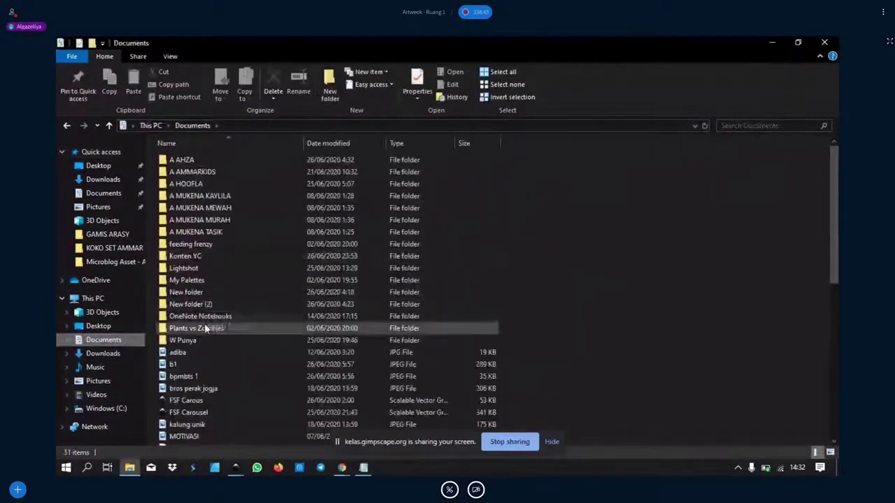
left_click(187, 343)
double_click(188, 343)
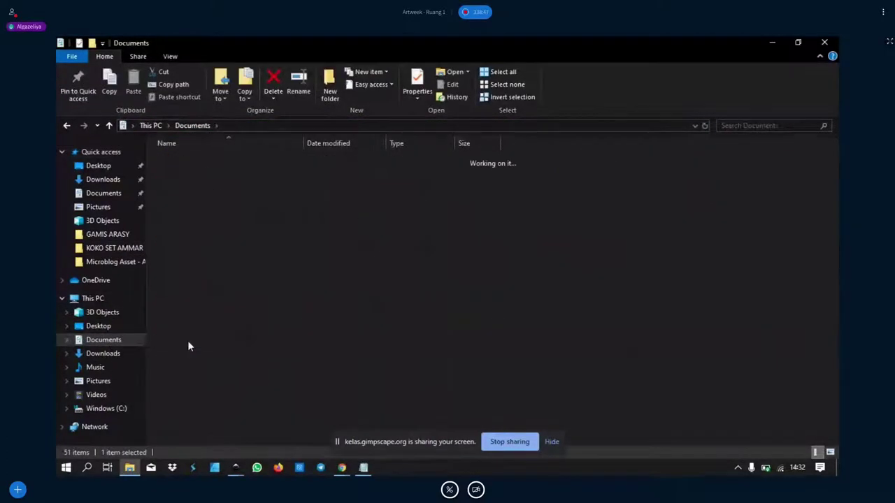
double_click(188, 232)
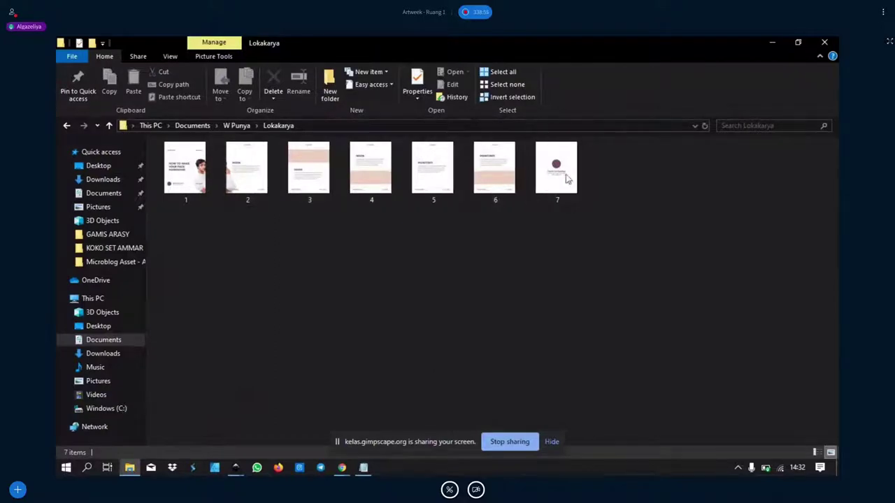
left_click(186, 183)
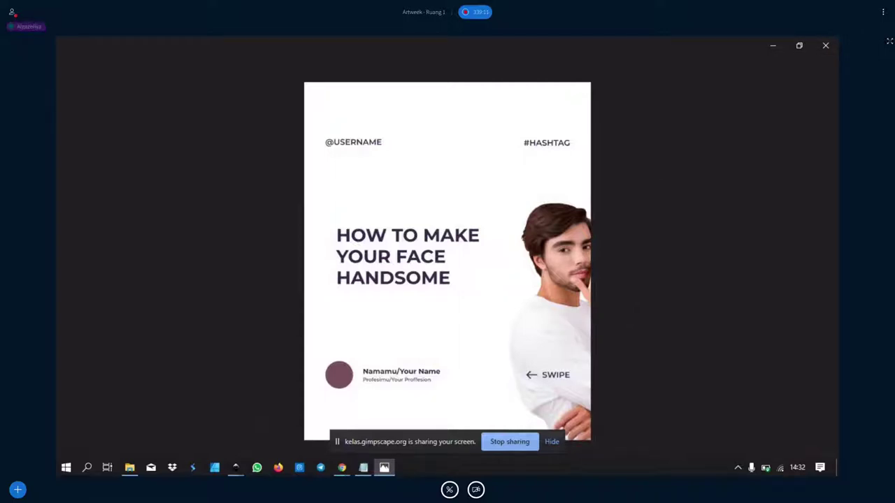
Page through the exported slides 1.png to 7.png in Photos, then close the viewer.
left_click(824, 46)
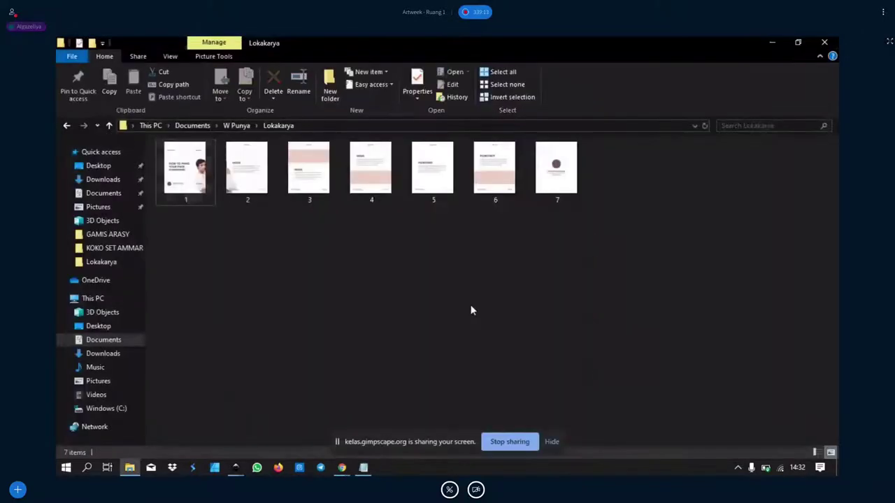
key("ctrl+a")
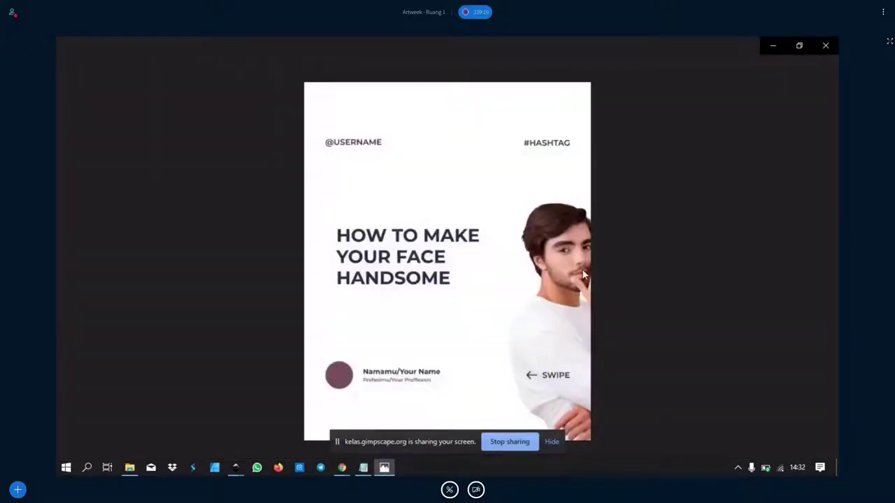
left_click(551, 441)
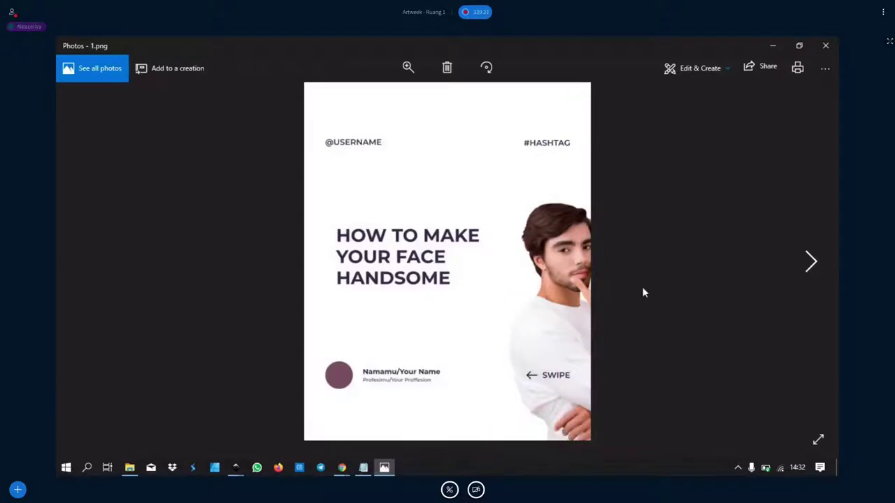
key("Right")
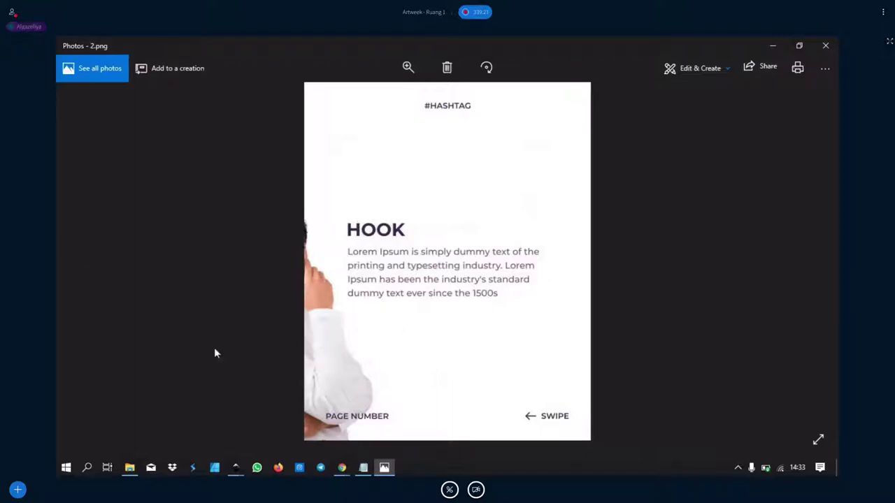
key("Left")
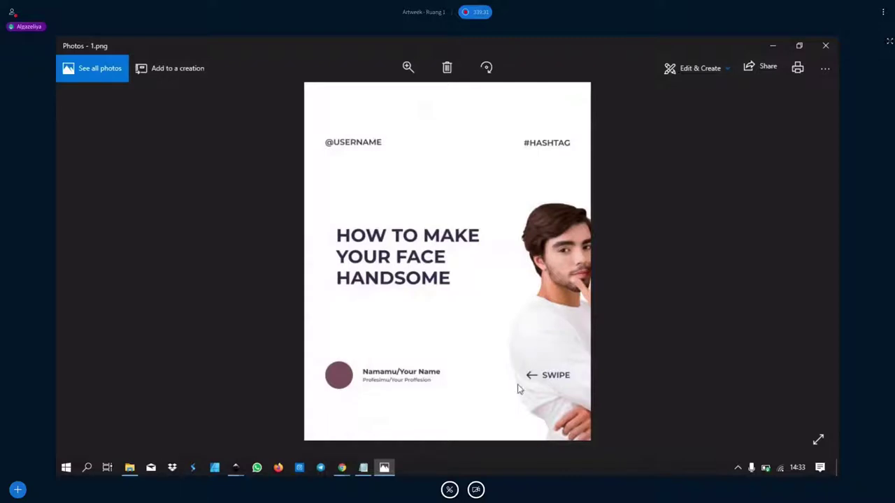
key("Right")
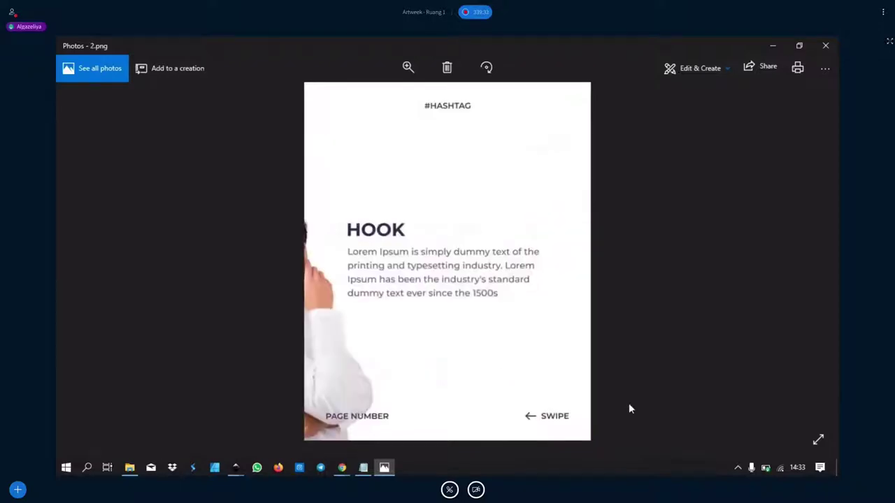
key("Right")
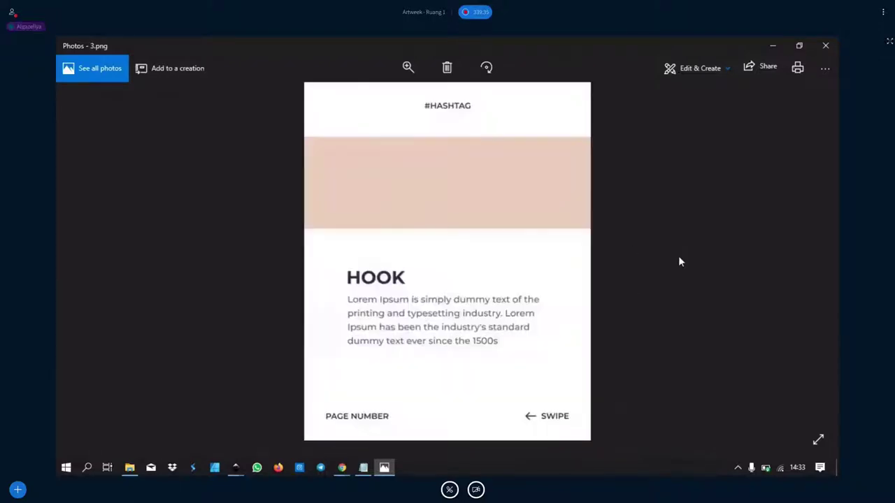
key("Right")
key("Right")
key("Right")
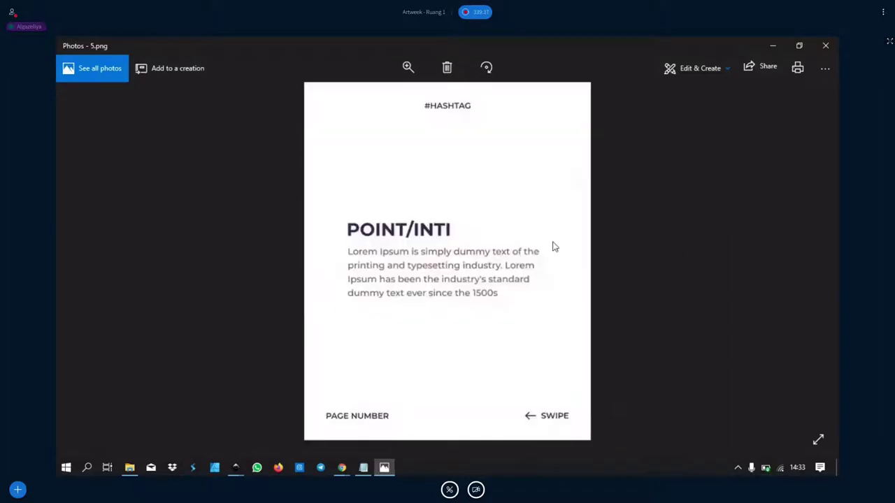
key("Right")
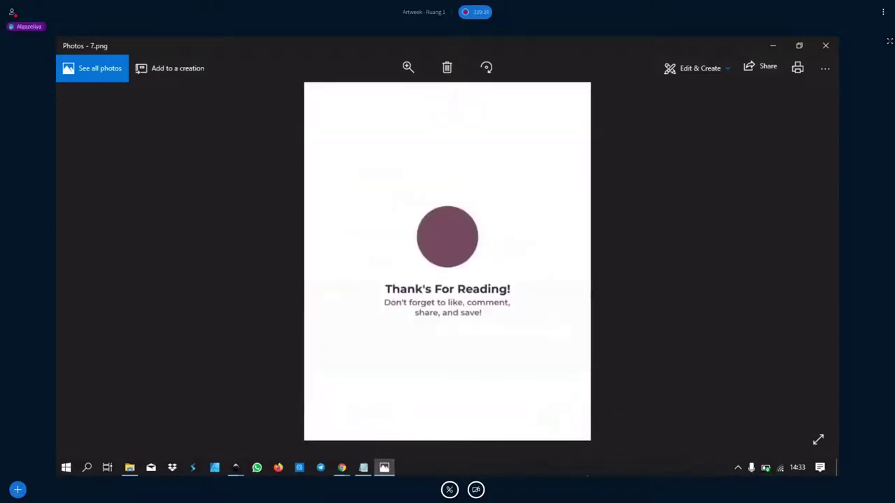
left_click(825, 45)
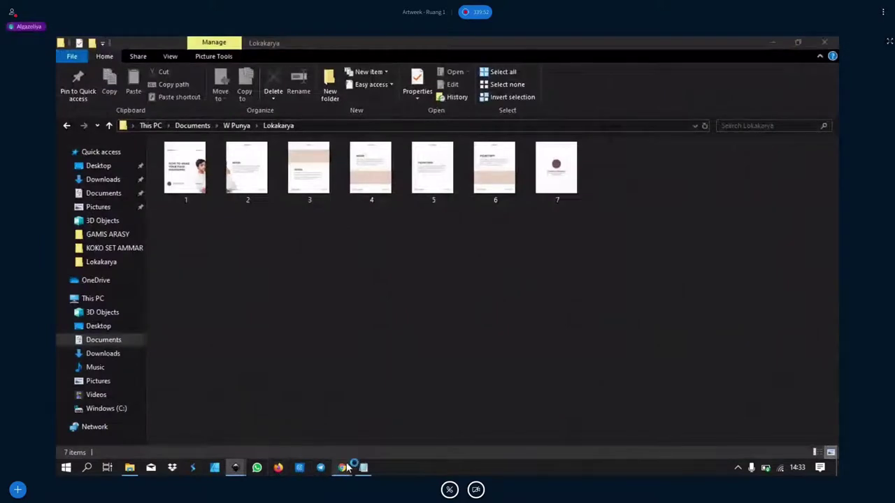
Glance at the Kiat Membuat Konten Microblog Instagram deck, then return to the Ruang Kelas Gimpscape tab.
mouse_move(341, 467)
left_click(293, 419)
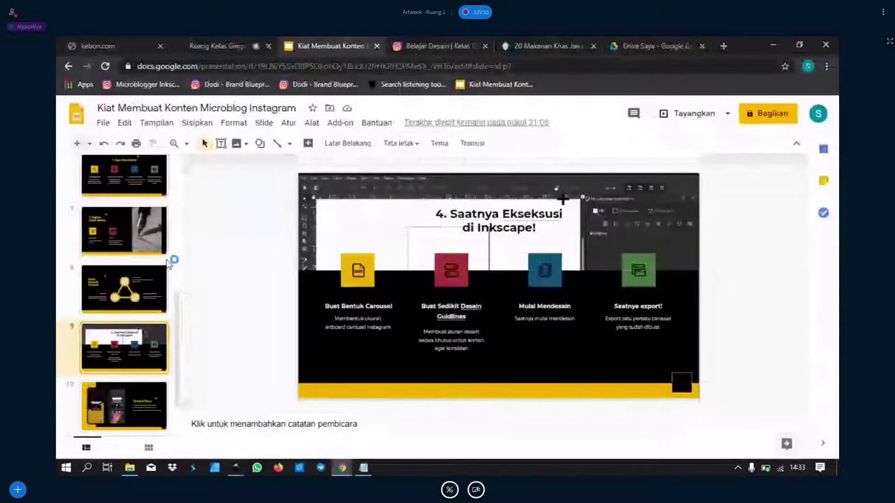
scroll(124, 315, "down", 2)
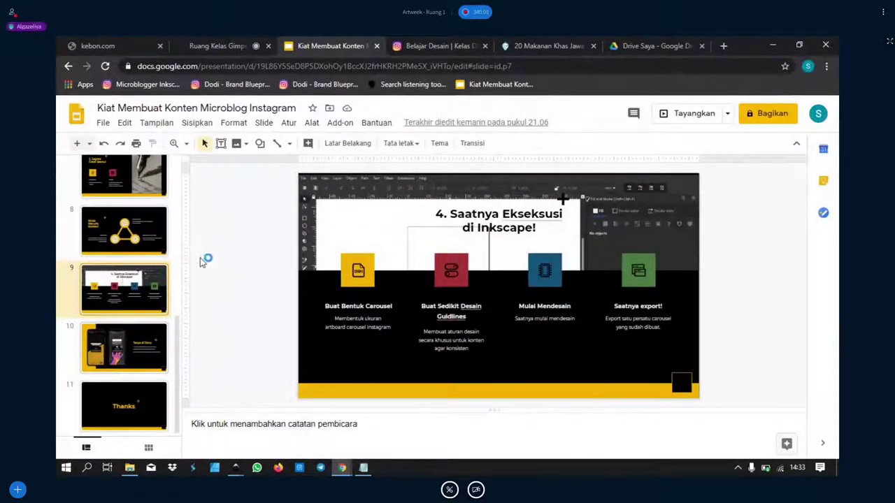
left_click(212, 47)
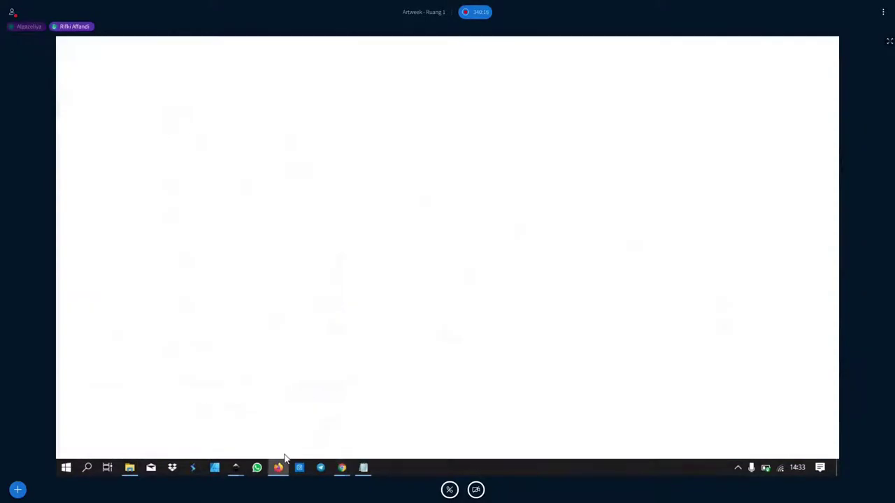
left_click(278, 467)
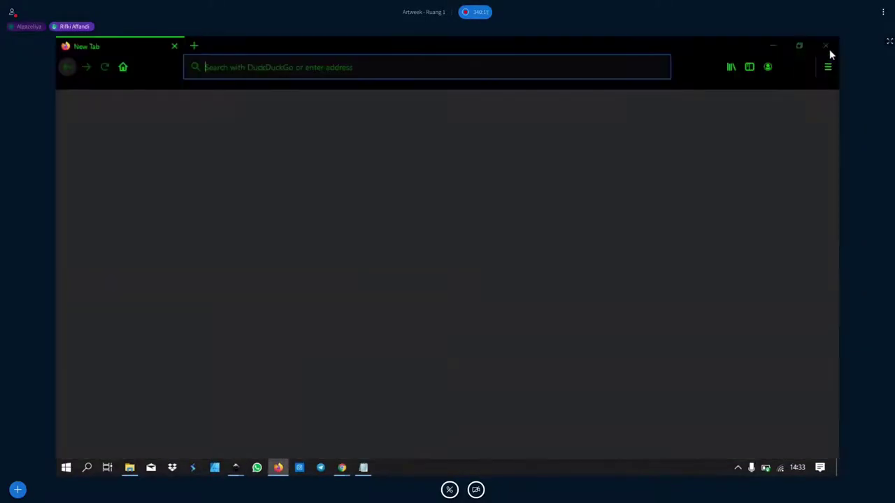
left_click(341, 469)
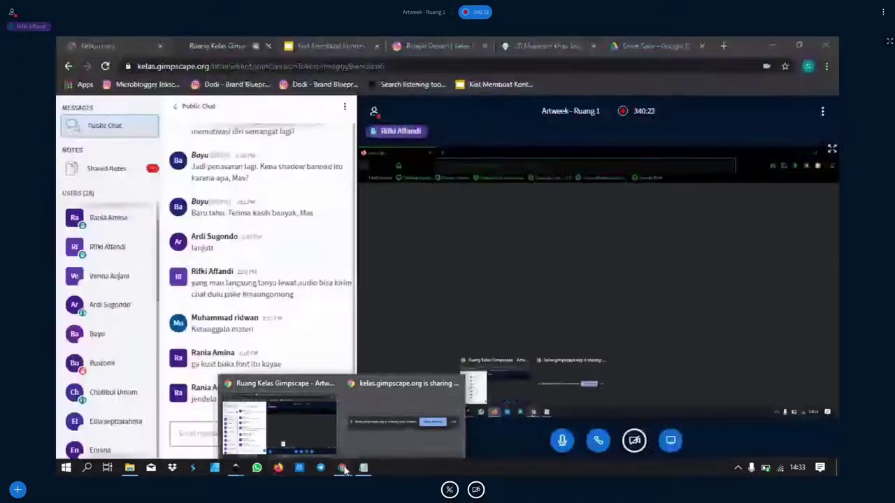
scroll(120, 354, "down", 3)
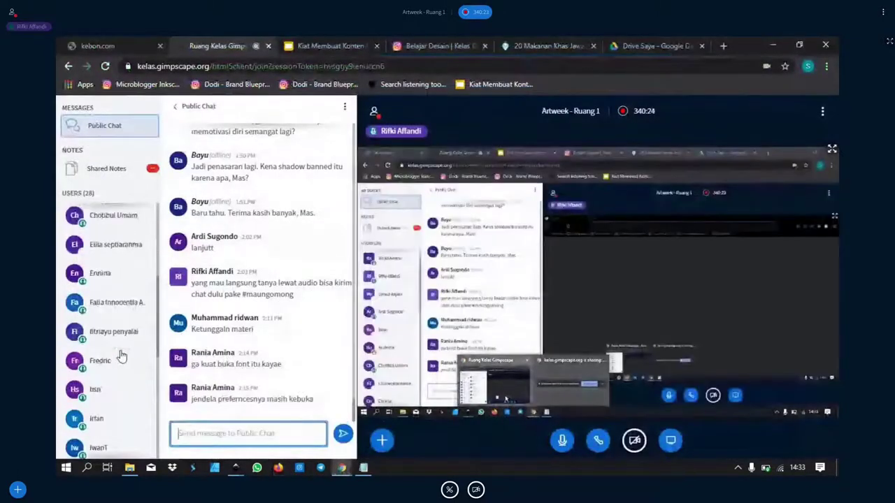
scroll(120, 353, "down", 3)
scroll(120, 358, "down", 1)
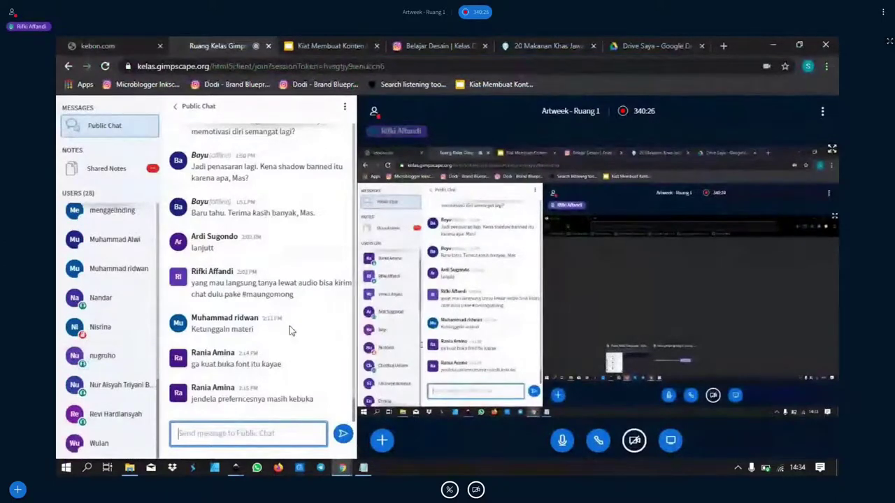
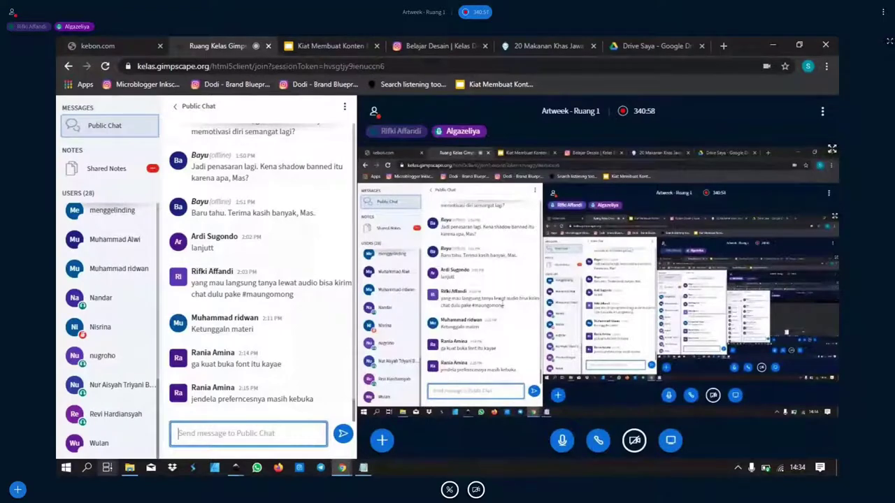
Show the design-class Instagram account's page with its open post closed.
left_click(409, 44)
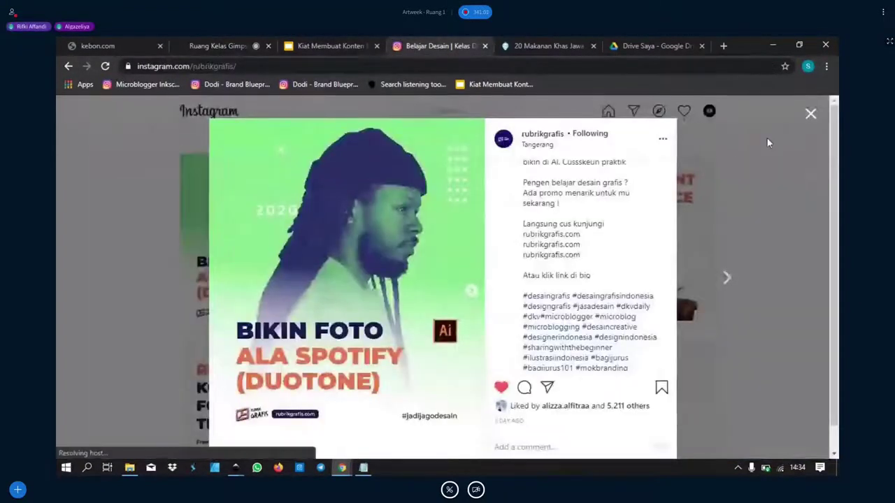
left_click(767, 143)
scroll(724, 161, "up", 2)
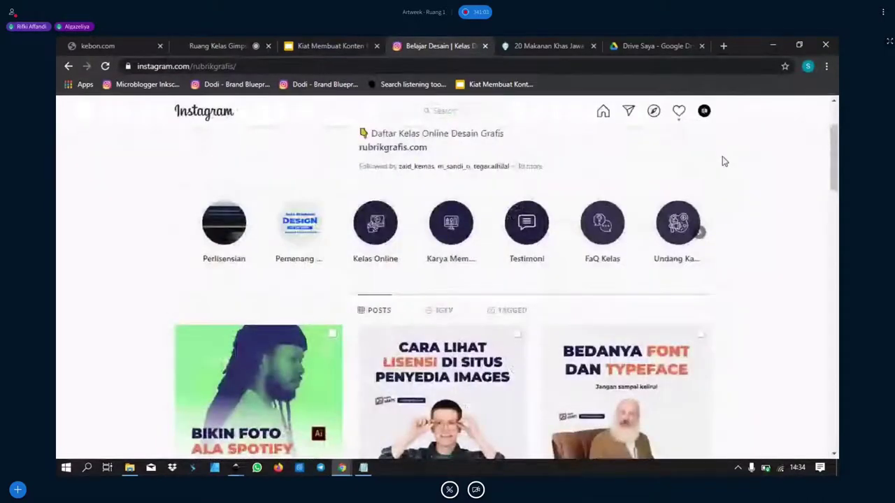
scroll(724, 161, "up", 2)
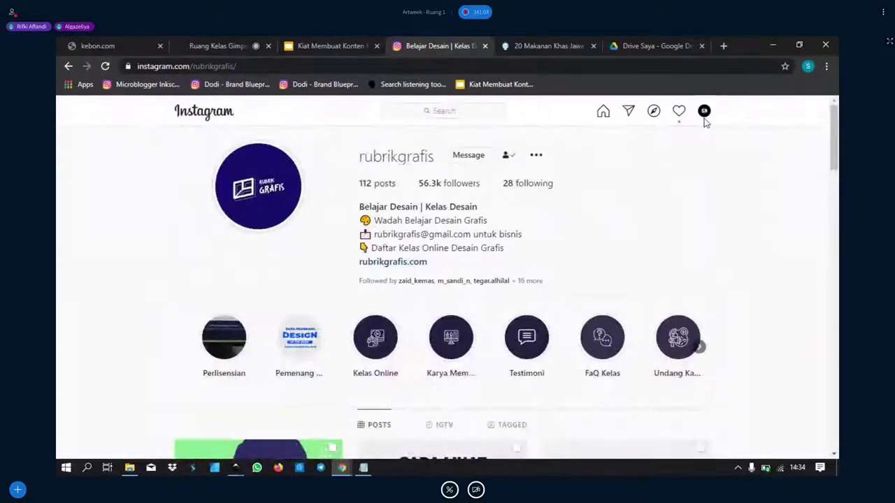
Go to your own Instagram profile and scroll over it.
left_click(704, 112)
left_click(705, 144)
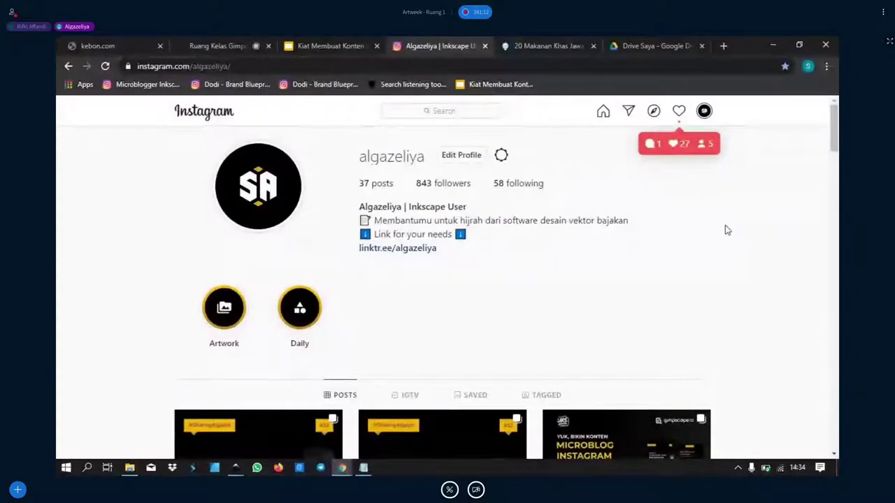
scroll(725, 225, "down", 2)
scroll(687, 221, "down", 3)
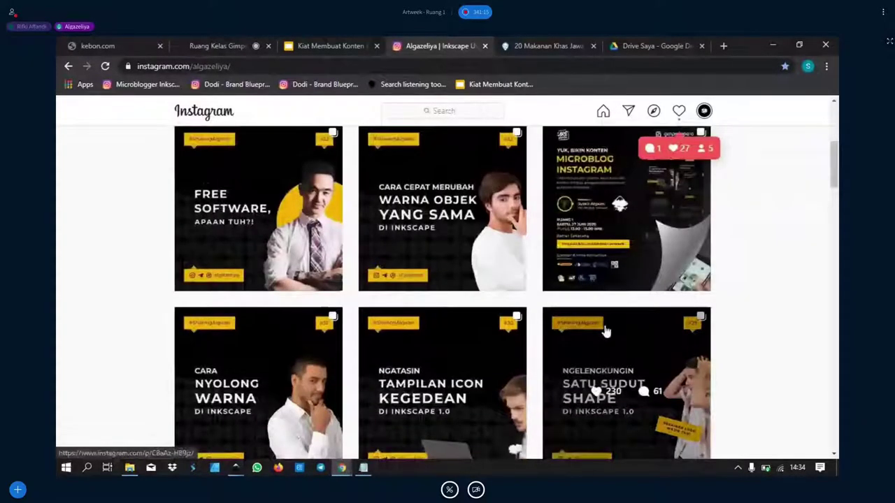
scroll(606, 331, "up", 5)
Scroll through the recent activity notifications, then bring up slide 9 of the presentation.
left_click(678, 110)
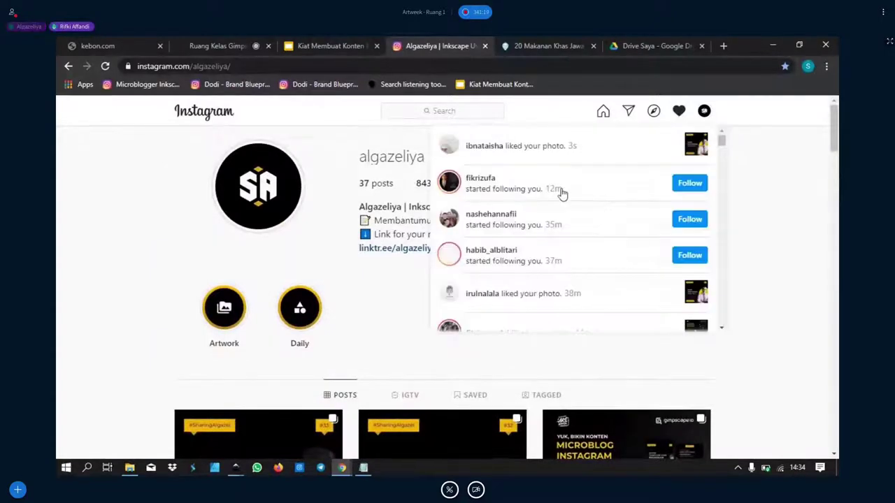
scroll(601, 197, "down", 1)
scroll(613, 211, "down", 1)
scroll(629, 242, "down", 2)
scroll(630, 242, "down", 1)
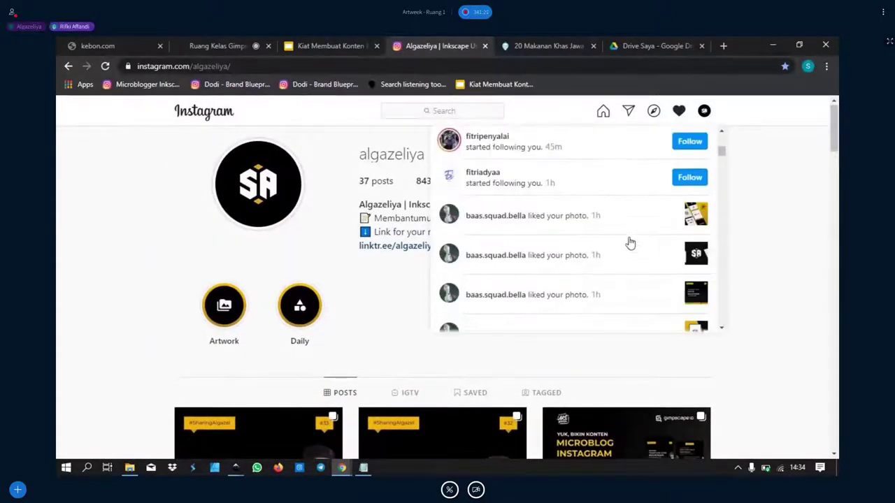
scroll(629, 243, "down", 2)
scroll(630, 242, "down", 1)
scroll(630, 243, "down", 1)
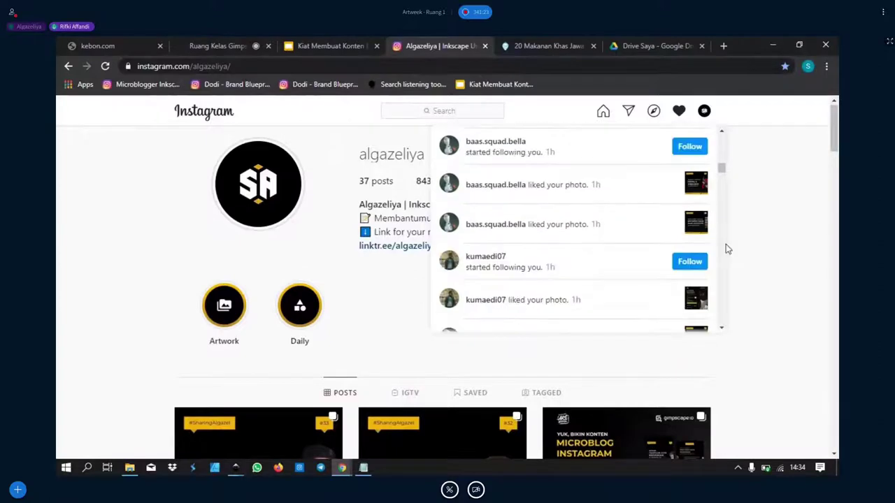
scroll(726, 244, "down", 2)
left_click(325, 43)
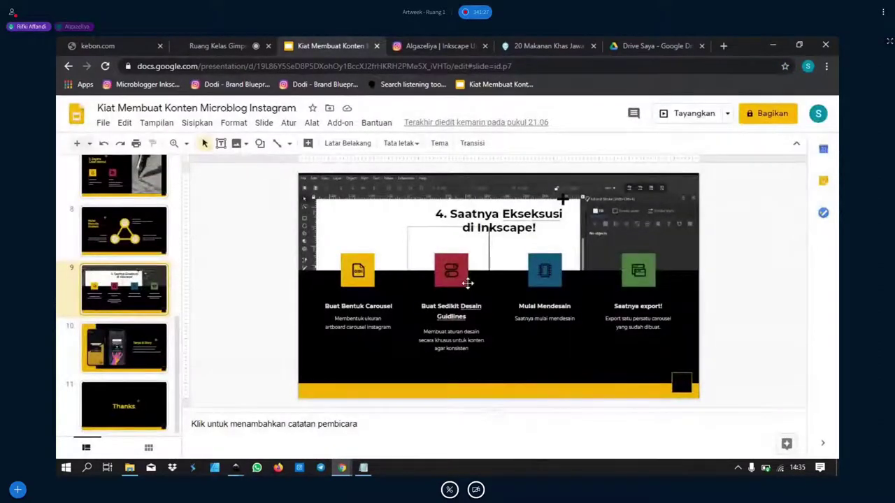
Close the '20 Makanan Khas Jawa' food article tab and return to the Instagram profile.
left_click(235, 44)
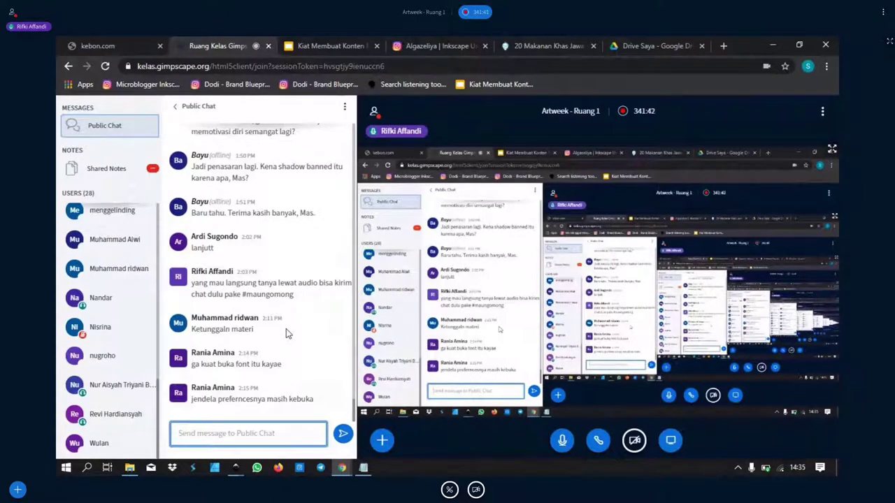
left_click(527, 46)
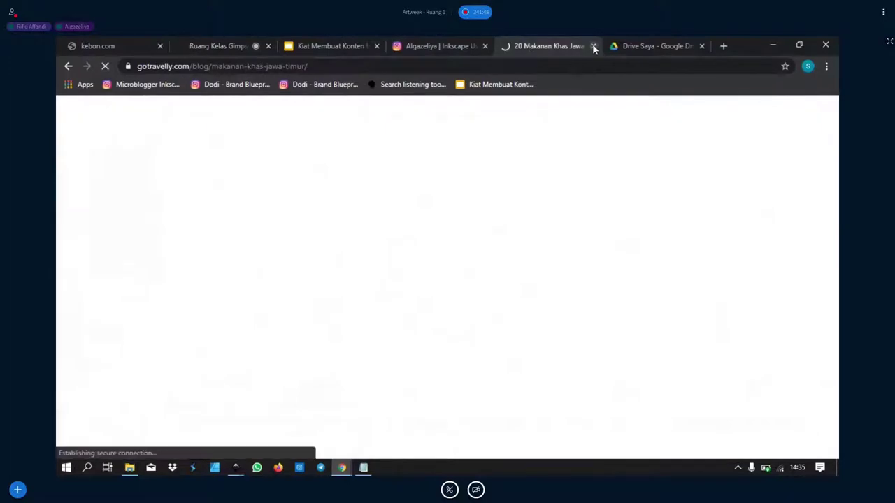
key("ctrl+w")
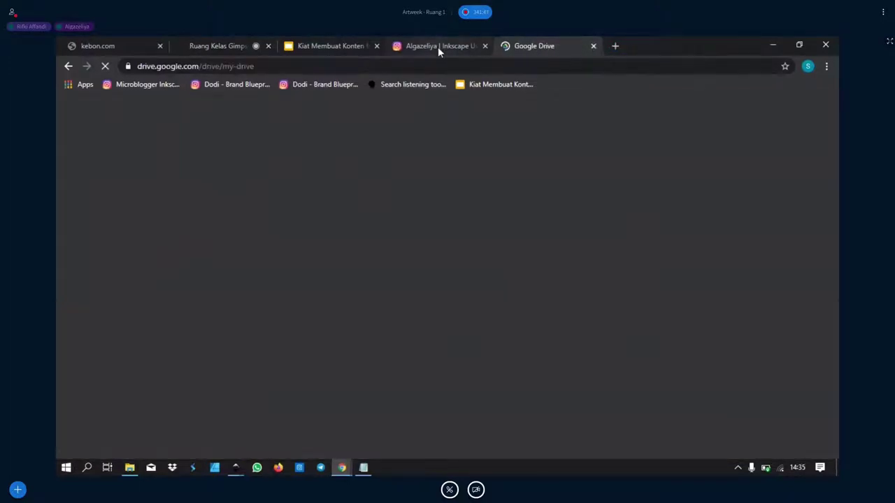
left_click(439, 47)
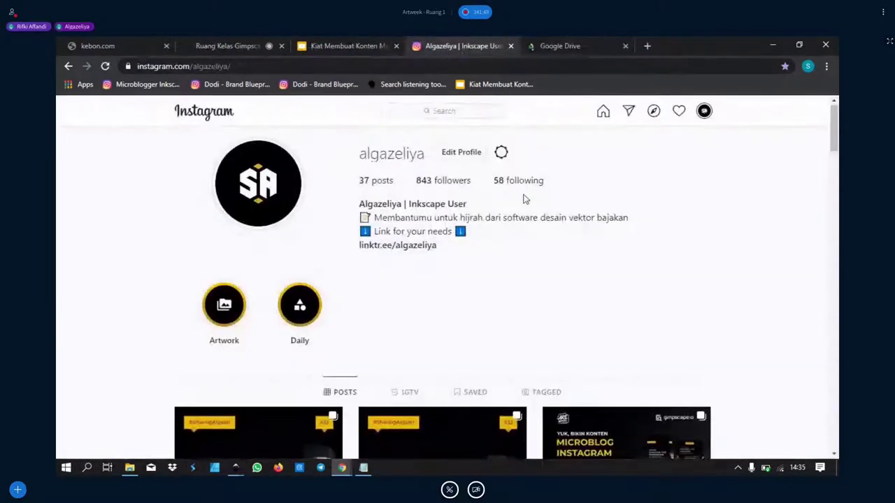
Scroll through the profile's grid of Inkscape-tip carousels such as 'Free Software, Apaan Tuh?!'.
scroll(603, 184, "down", 3)
scroll(753, 236, "up", 5)
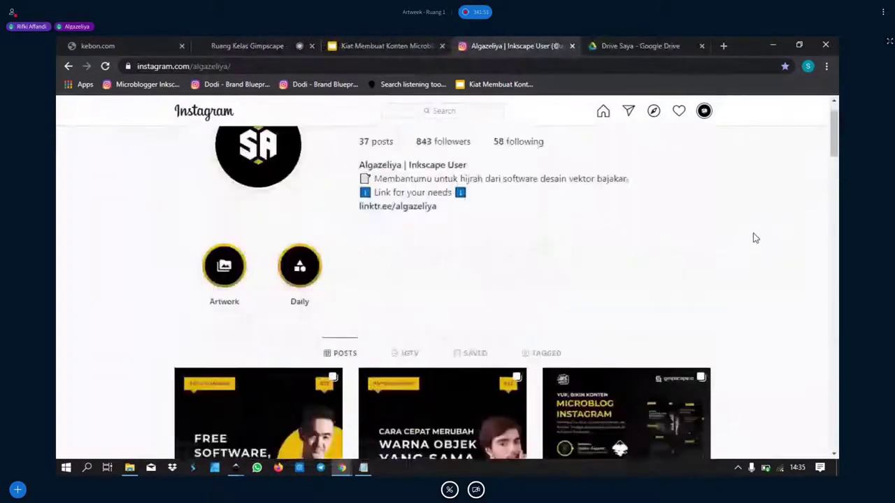
scroll(753, 239, "down", 2)
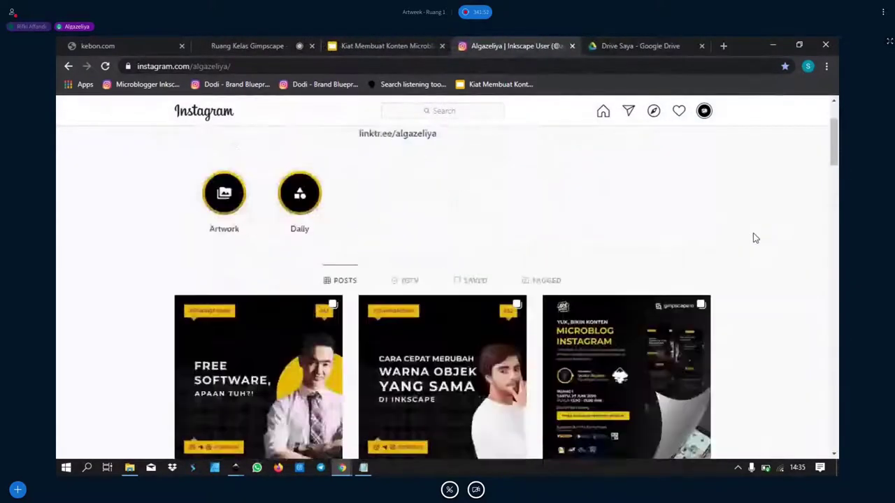
scroll(753, 239, "down", 1)
scroll(753, 239, "down", 2)
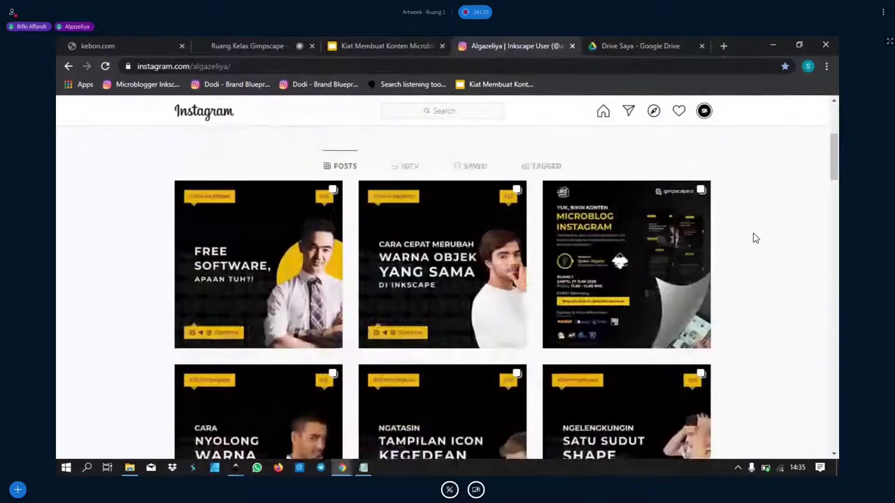
scroll(753, 238, "up", 5)
scroll(683, 214, "down", 1)
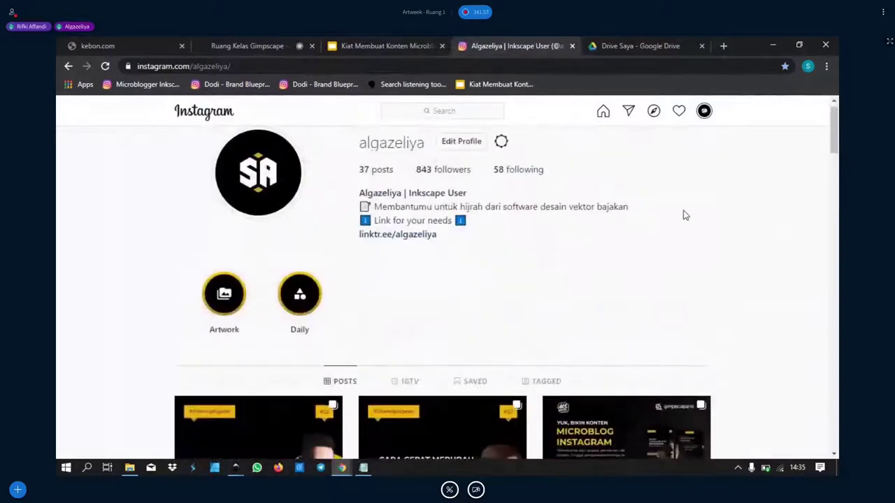
scroll(527, 200, "down", 2)
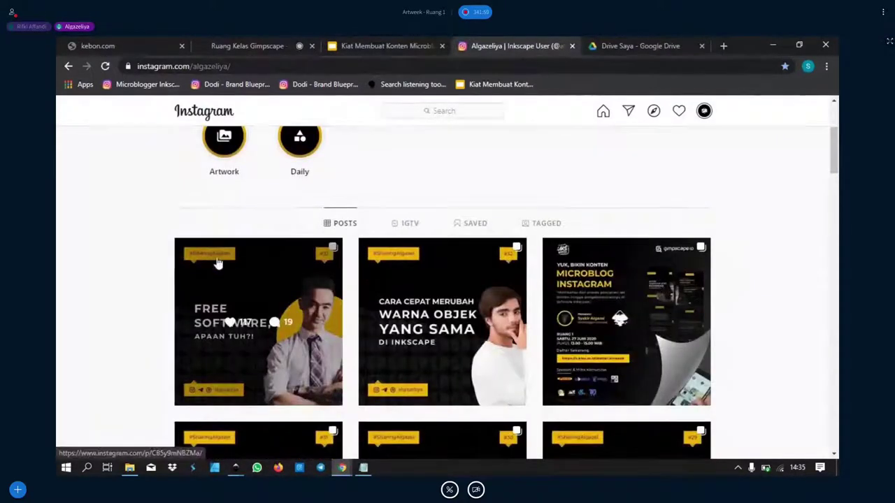
scroll(218, 263, "down", 1)
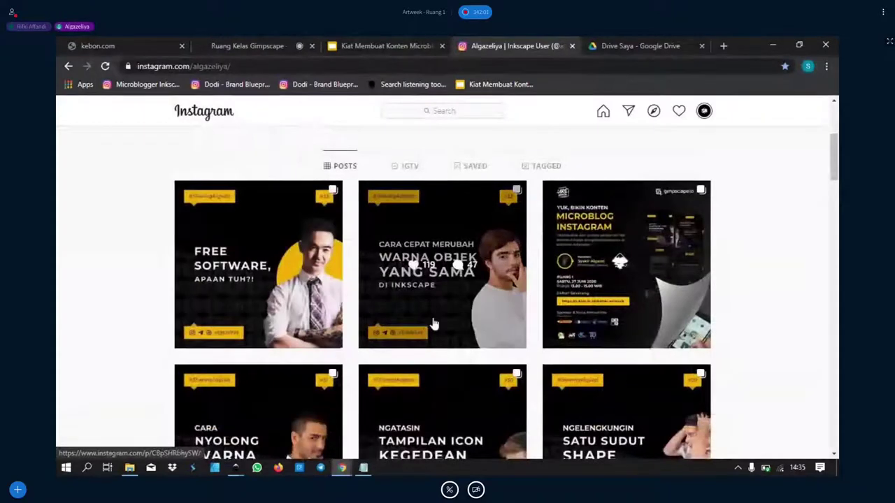
scroll(433, 324, "down", 2)
scroll(458, 323, "down", 1)
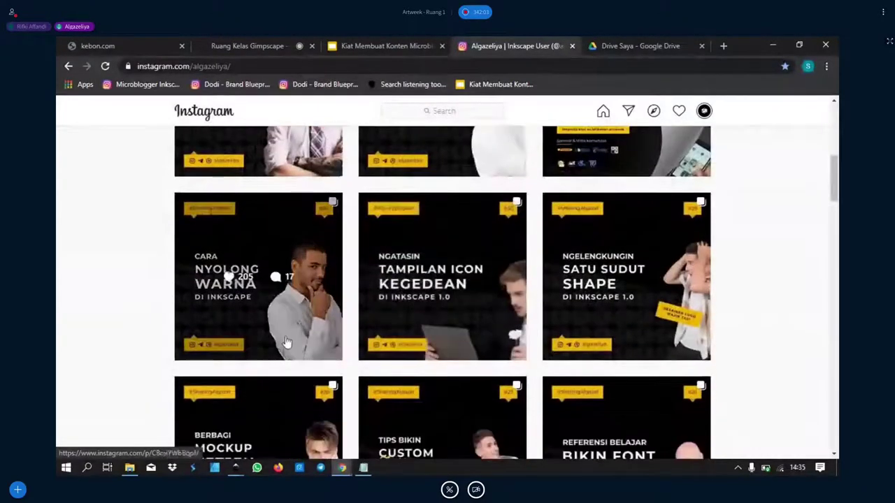
scroll(769, 416, "down", 3)
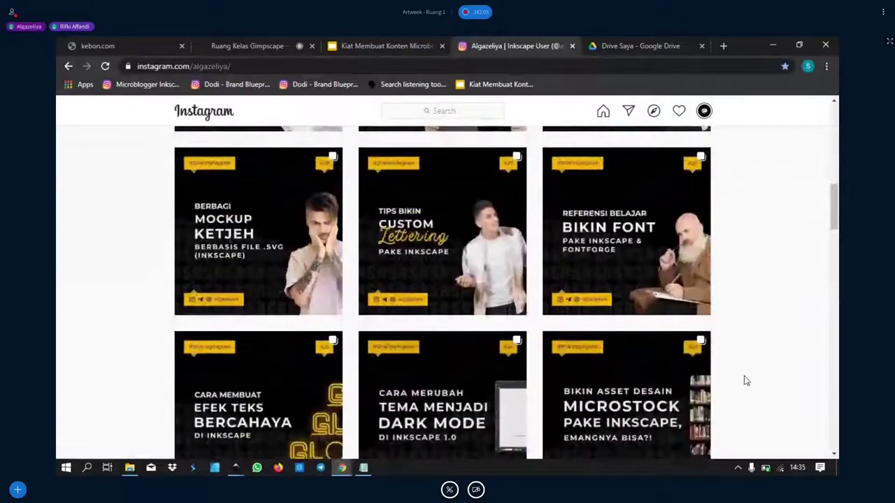
scroll(760, 346, "down", 1)
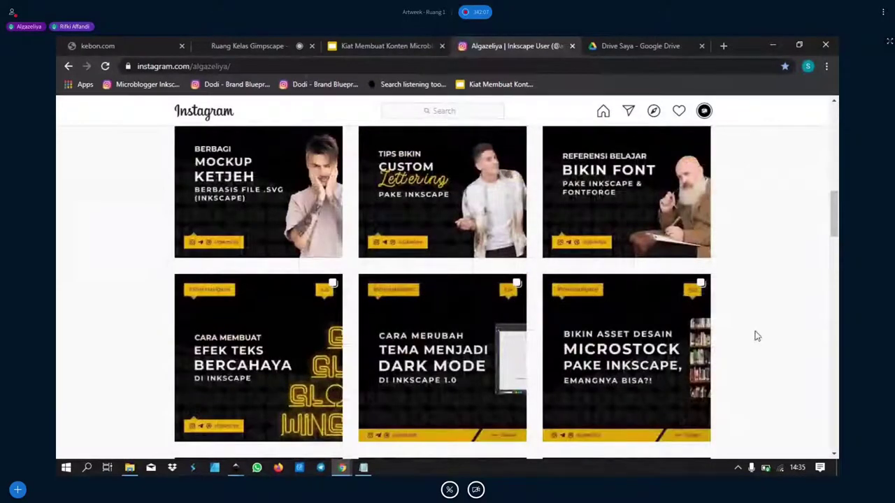
scroll(749, 325, "down", 1)
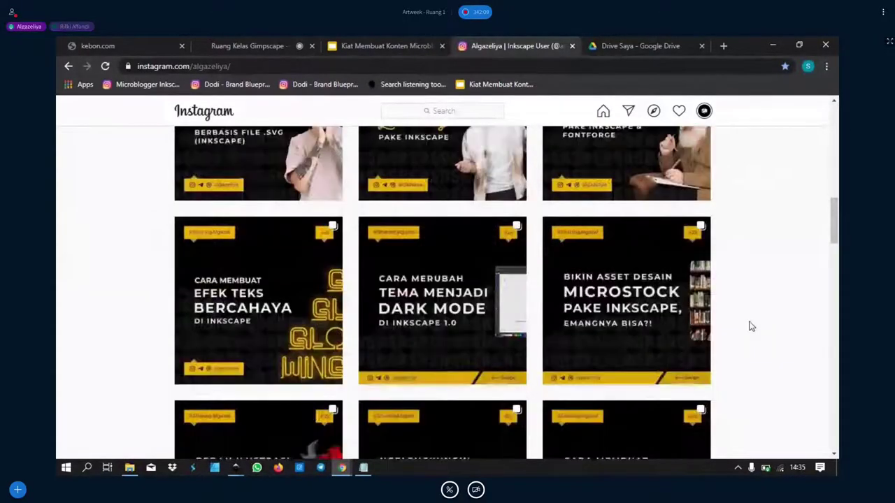
scroll(765, 336, "down", 3)
scroll(762, 329, "up", 5)
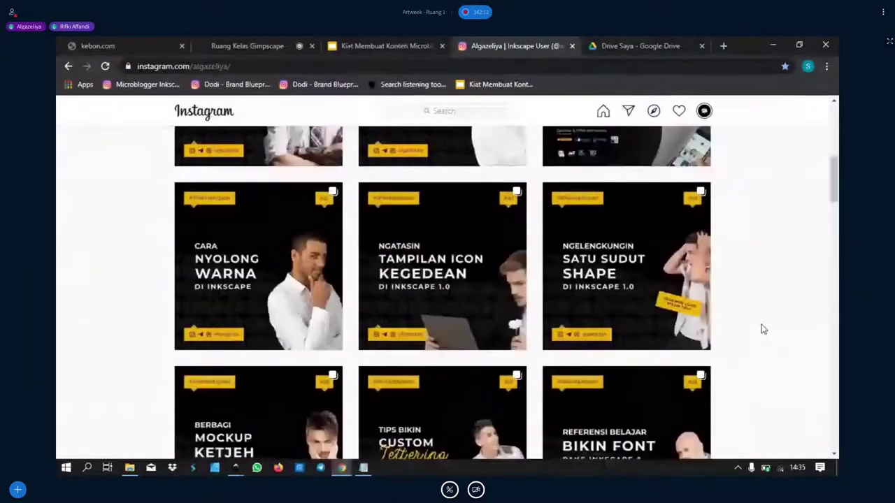
scroll(762, 330, "up", 5)
scroll(762, 329, "up", 2)
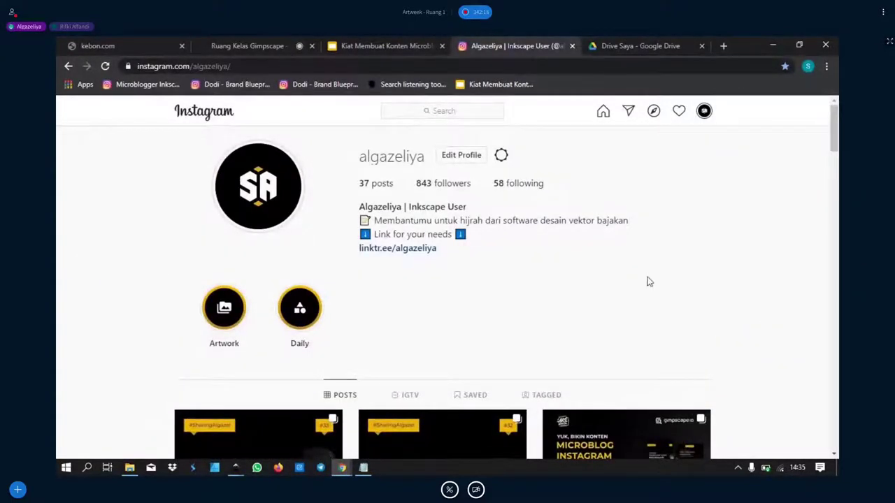
scroll(542, 219, "down", 2)
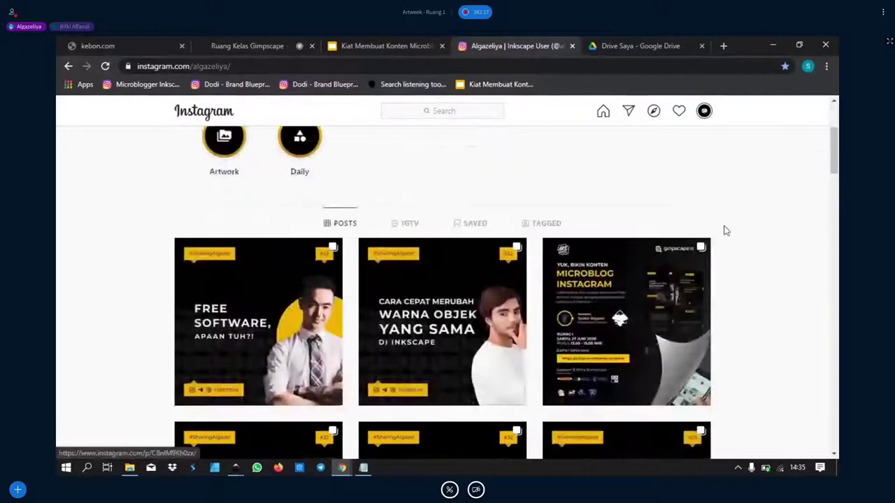
mouse_move(258, 322)
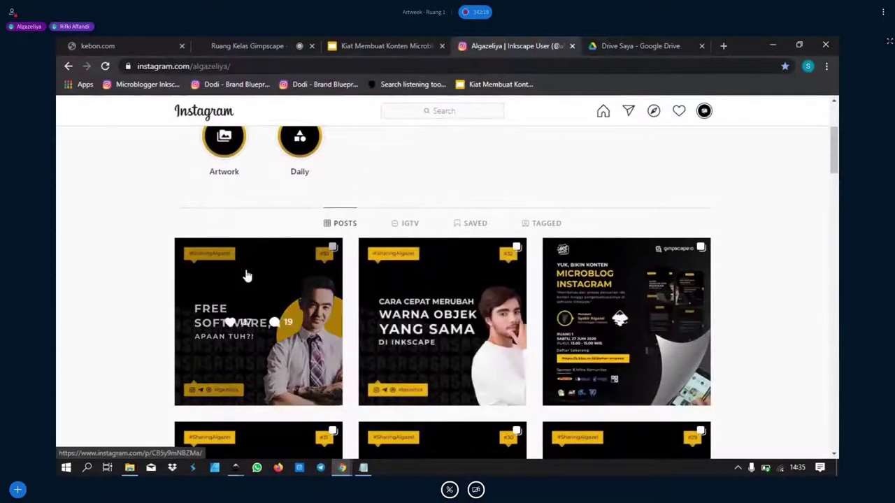
scroll(246, 276, "down", 1)
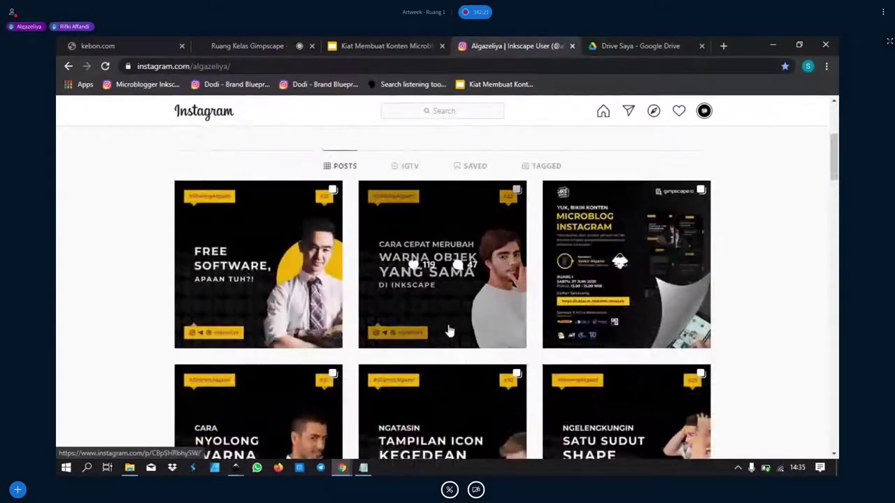
scroll(440, 311, "down", 3)
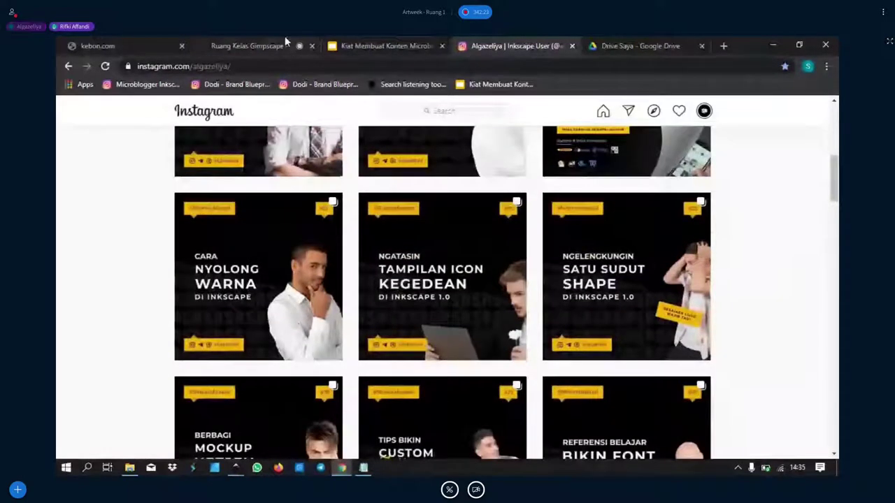
Flip past the slides and class tabs back to the profile, selecting its URL.
left_click(355, 53)
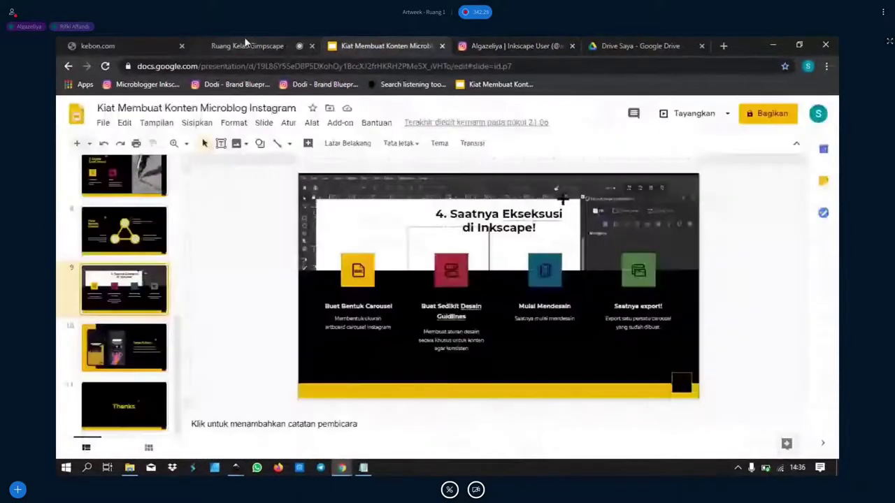
left_click(245, 45)
left_click(526, 47)
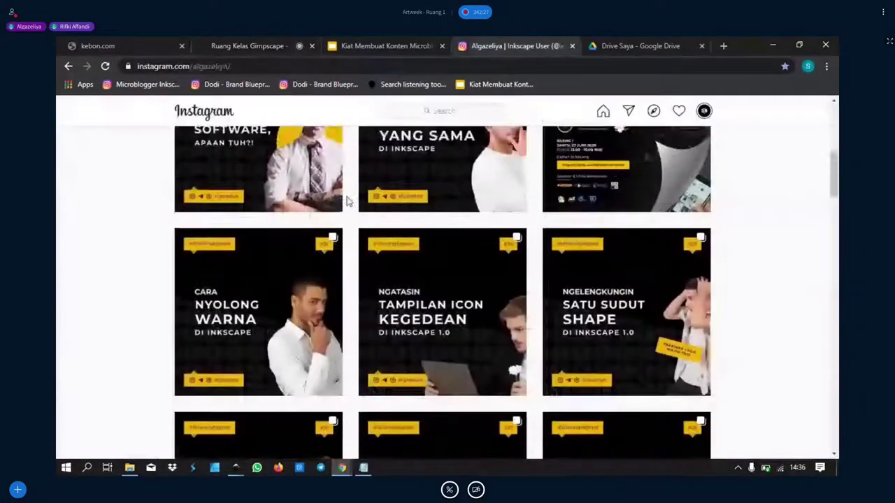
left_click(257, 66)
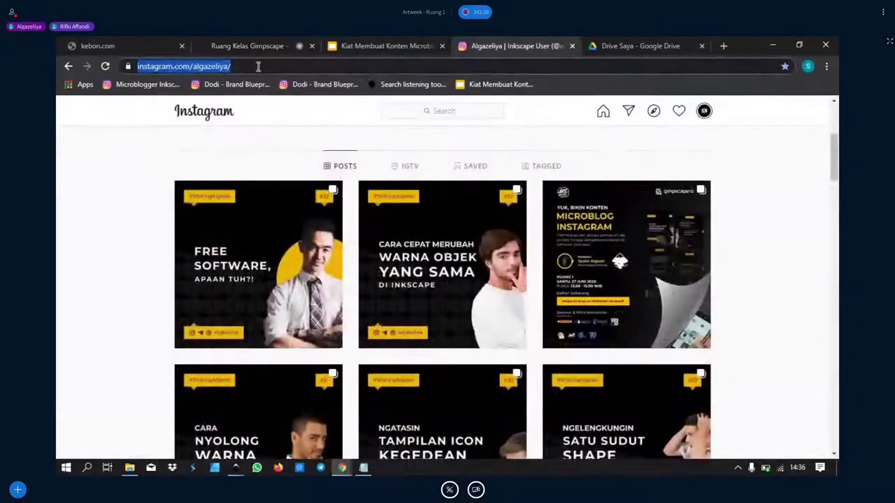
Search Google for 'color pallete' from the Drive tab, with Color Hunt topping the results.
left_click(676, 46)
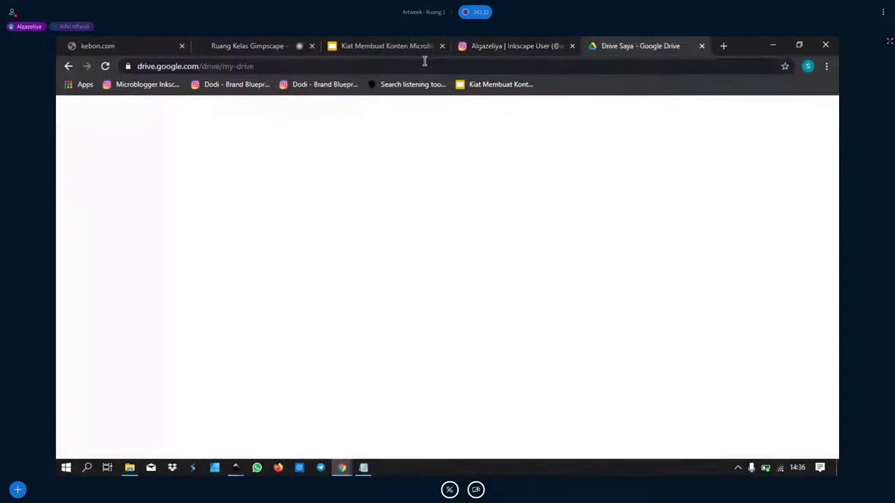
left_click(407, 66)
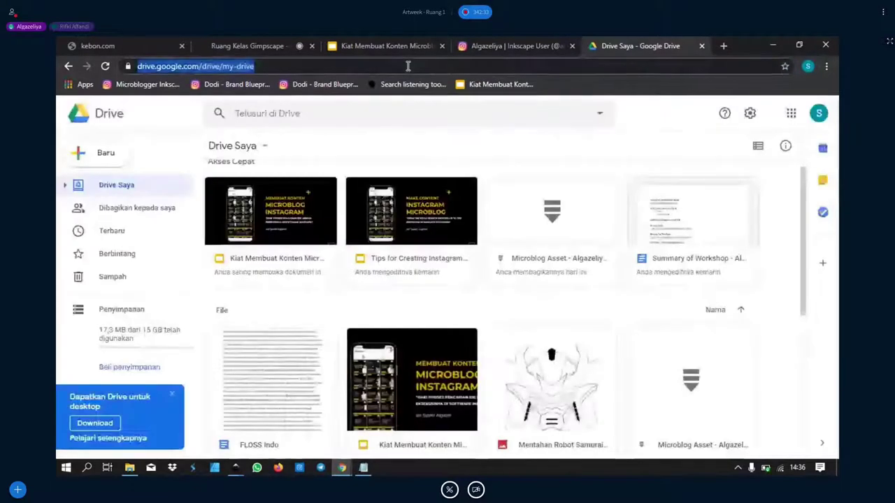
type("colo")
key("BackSpace")
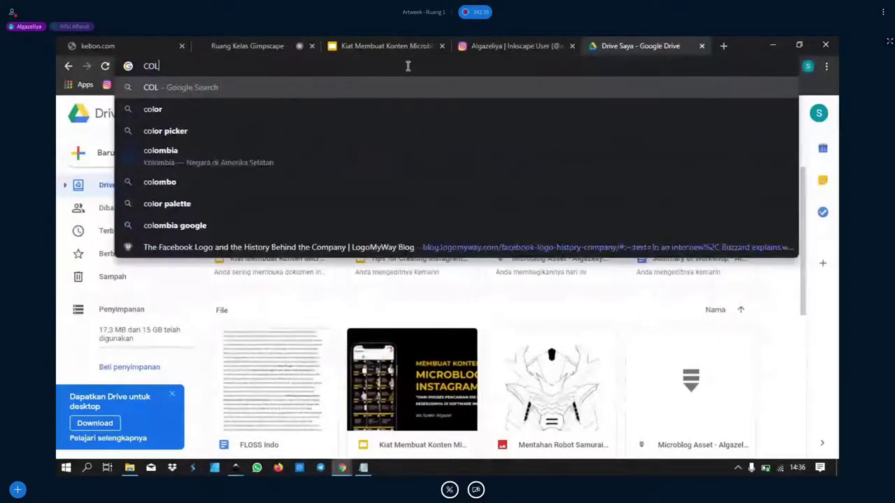
key("BackSpace")
key("BackSpace")
key("BackSpace")
type("col")
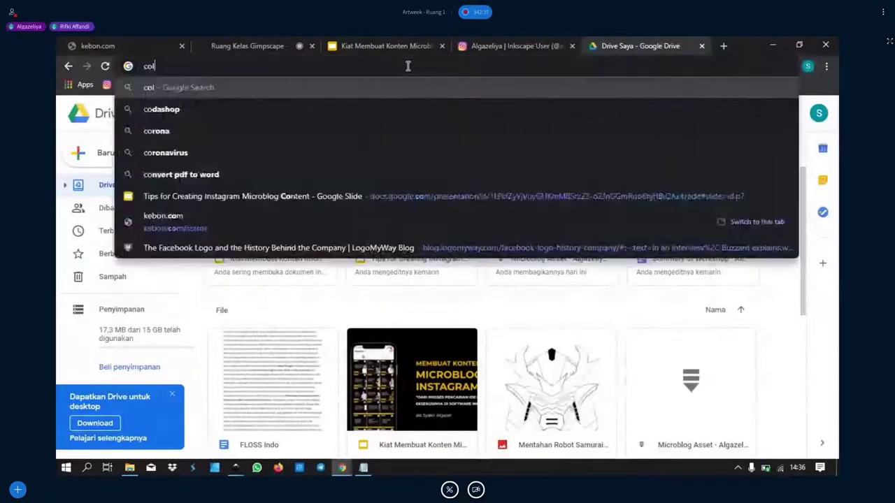
type("or")
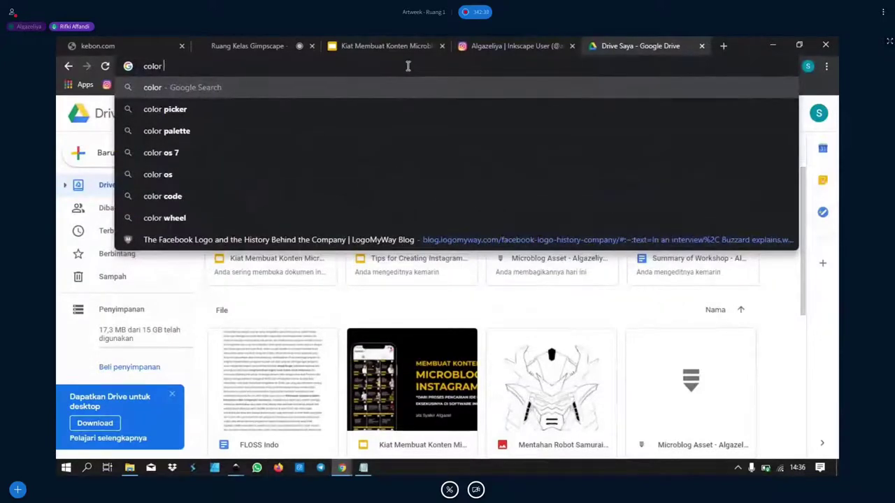
type(" pall")
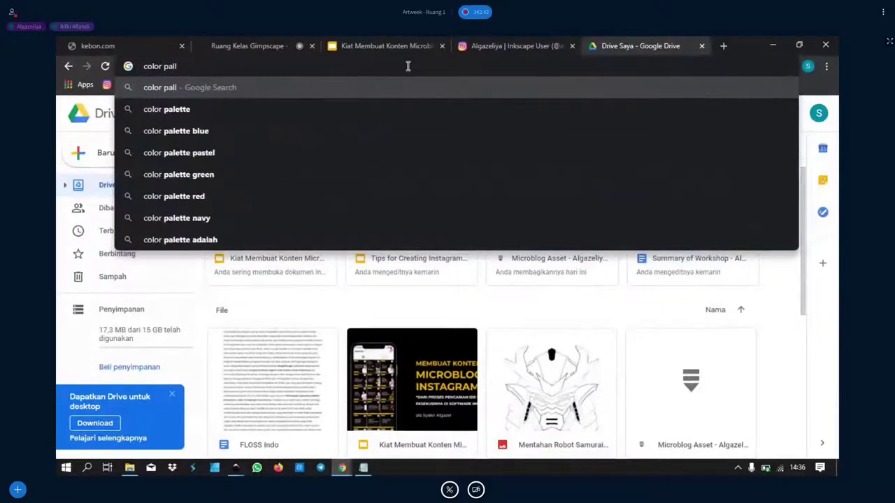
type("ete")
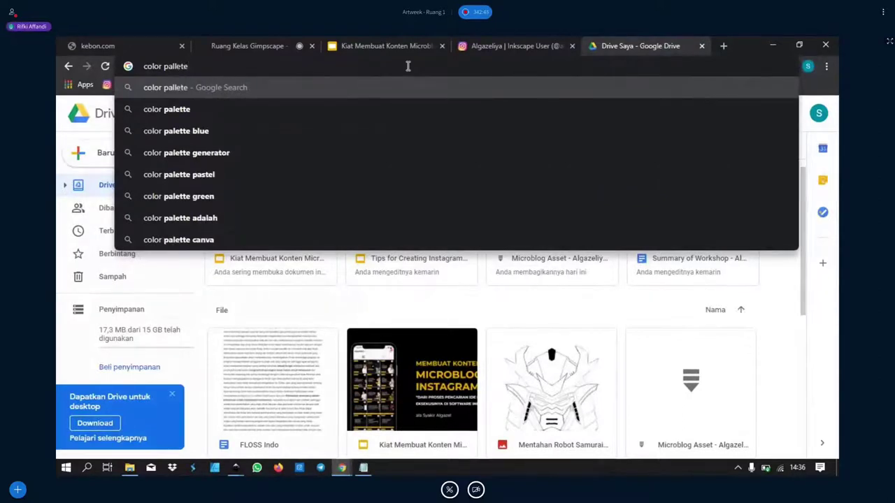
key("Return")
scroll(273, 226, "down", 1)
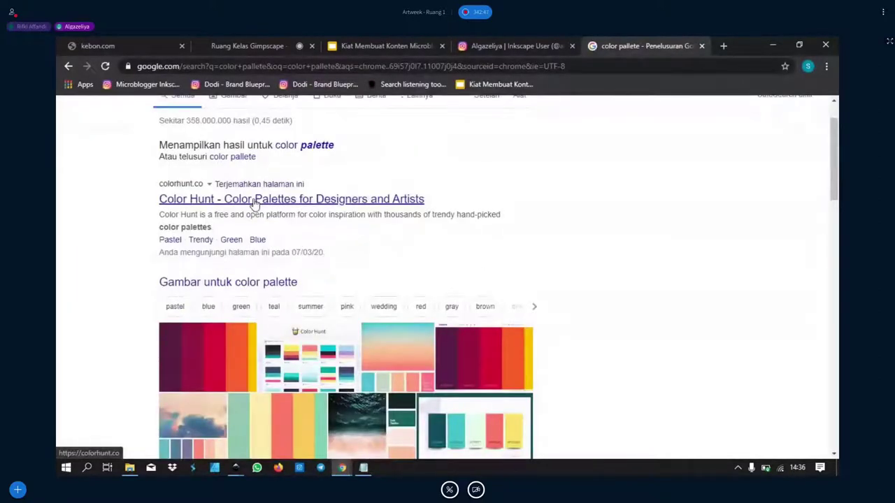
Open colorhunt.co and scroll through its newest-palettes grid and back to the top.
left_click(255, 201)
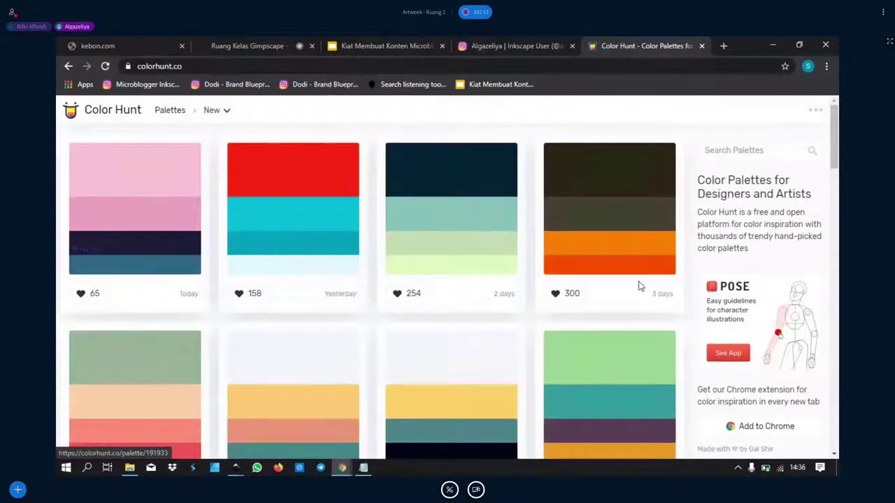
scroll(593, 216, "down", 1)
scroll(128, 253, "up", 1)
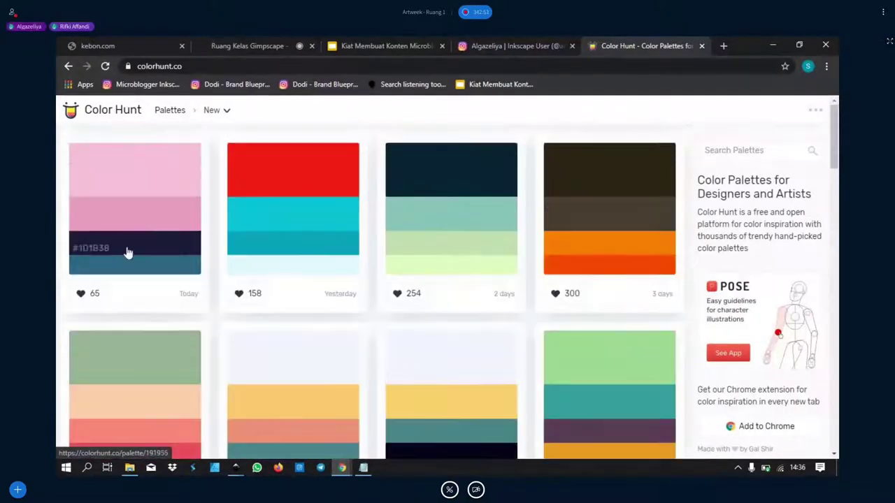
scroll(333, 225, "down", 1)
scroll(446, 259, "down", 2)
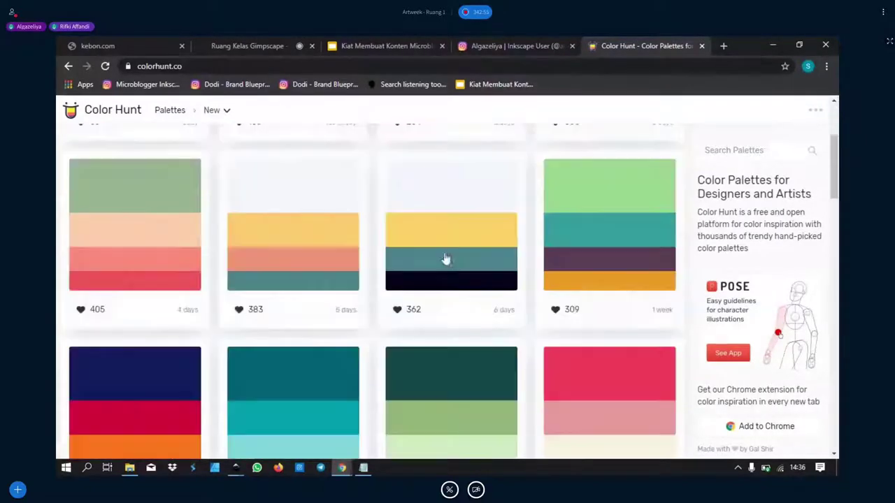
scroll(562, 262, "down", 1)
scroll(564, 267, "down", 1)
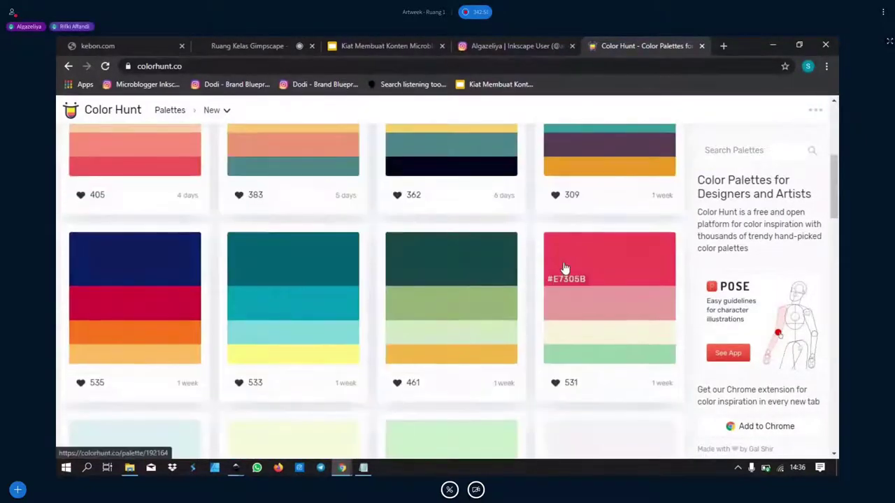
scroll(361, 209, "down", 1)
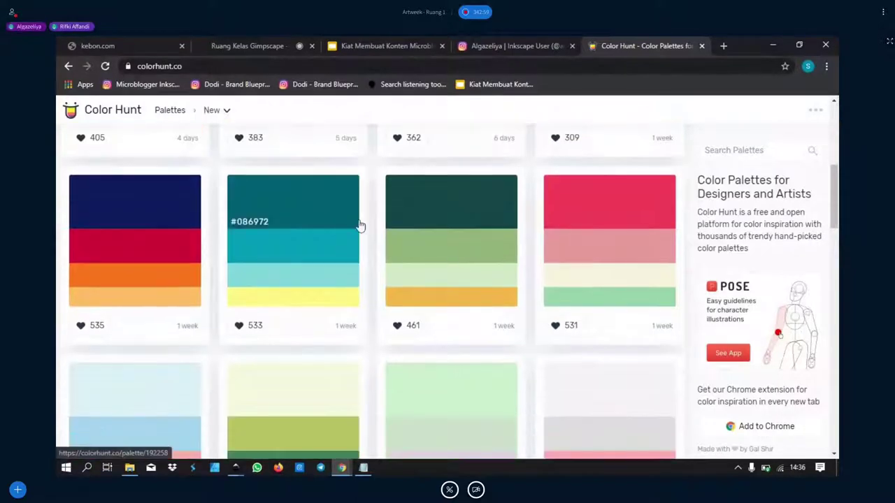
scroll(363, 231, "down", 1)
scroll(377, 308, "down", 2)
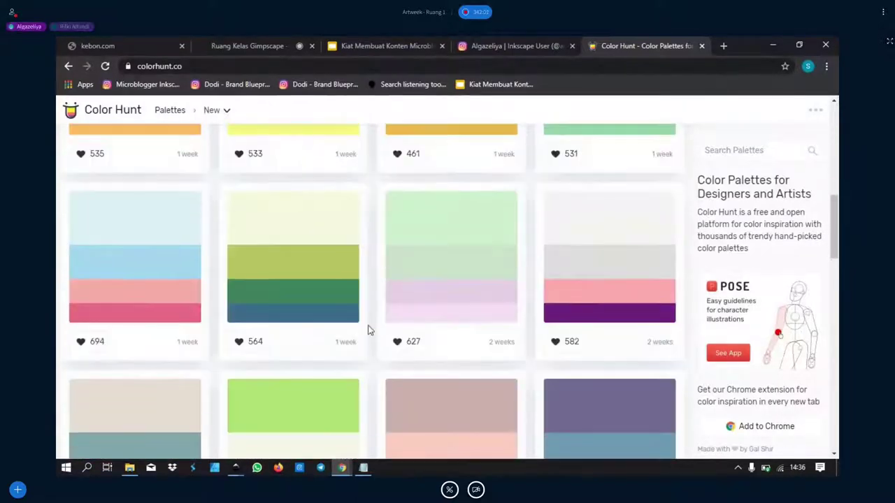
scroll(367, 332, "down", 2)
scroll(361, 337, "down", 1)
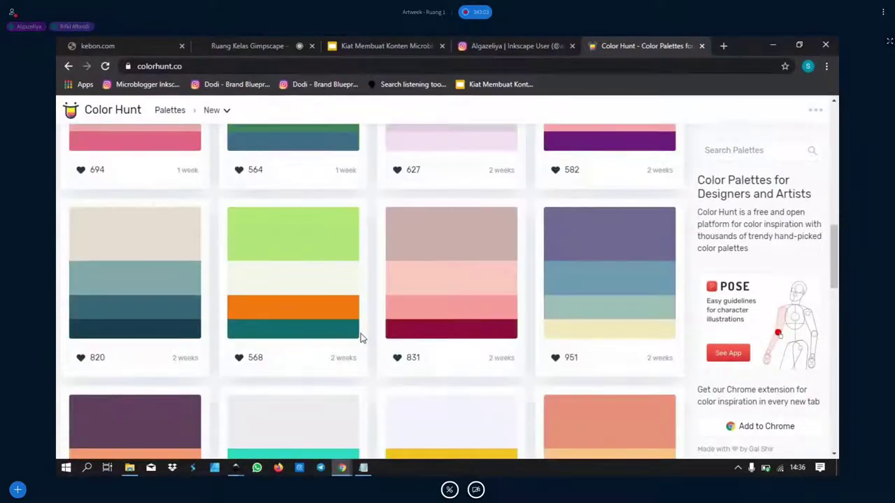
scroll(362, 338, "down", 2)
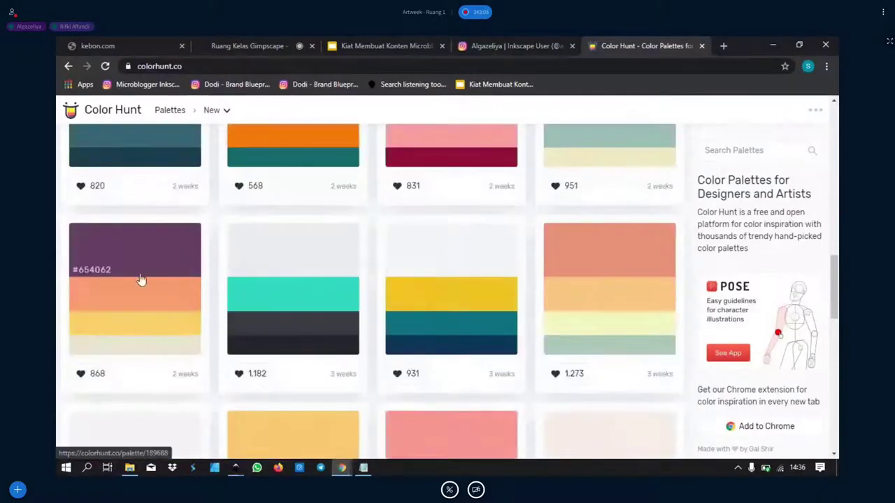
scroll(407, 326, "up", 2)
scroll(303, 322, "up", 1)
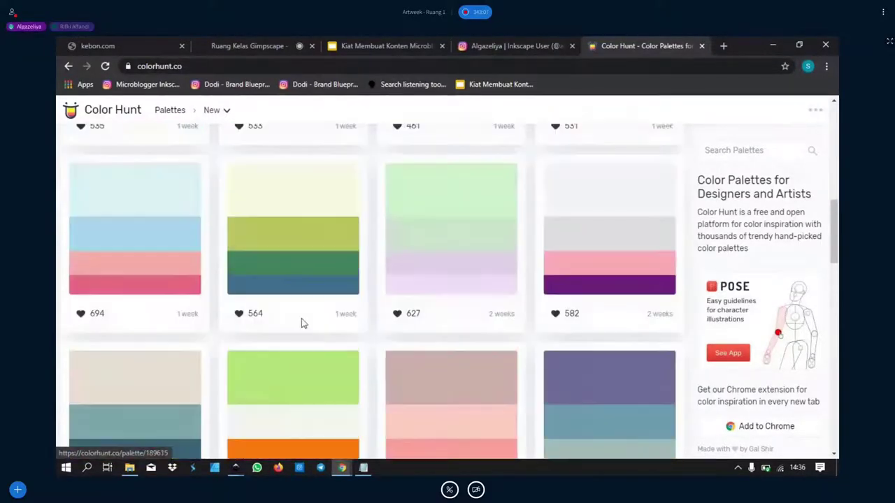
scroll(411, 263, "up", 2)
scroll(350, 272, "up", 3)
scroll(419, 273, "up", 2)
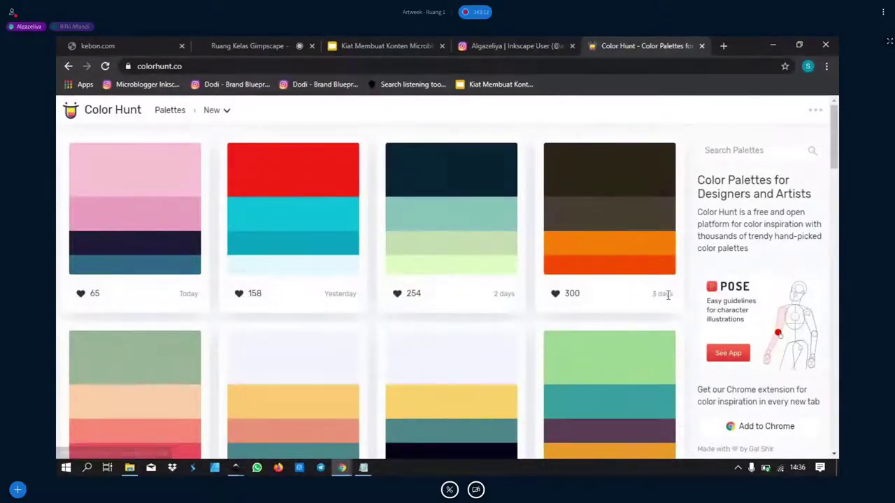
Open brown-orange palette 192064 and download it as an 11.4 KB PNG image.
left_click(625, 175)
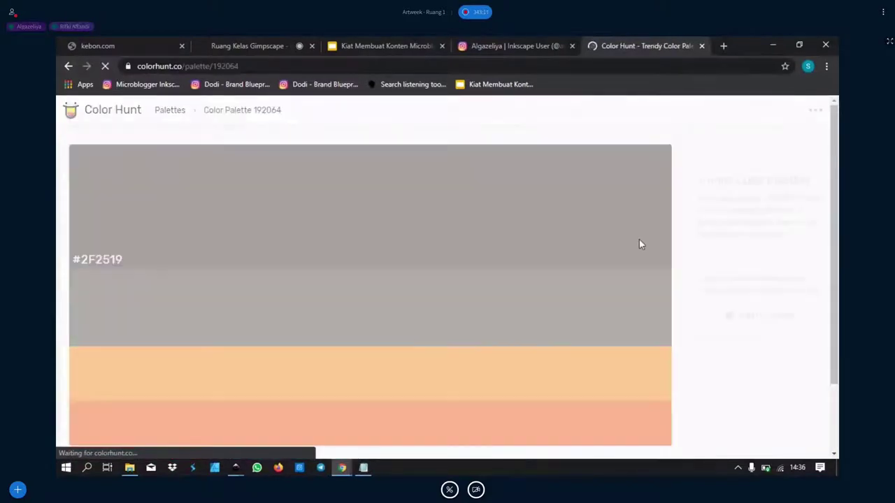
scroll(552, 258, "down", 3)
scroll(496, 269, "up", 2)
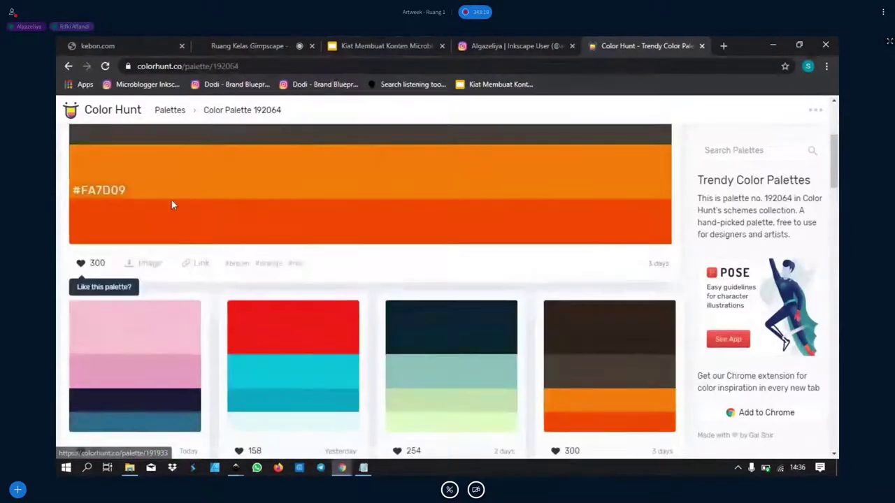
left_click(161, 271)
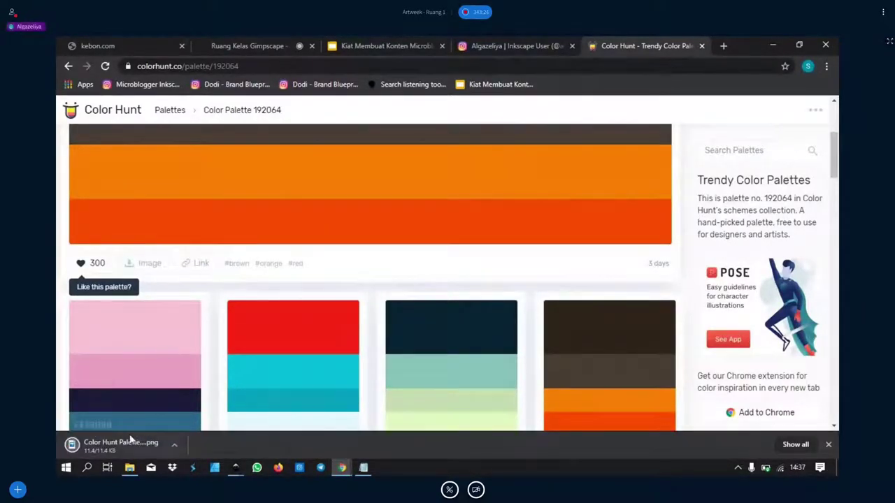
left_click(236, 467)
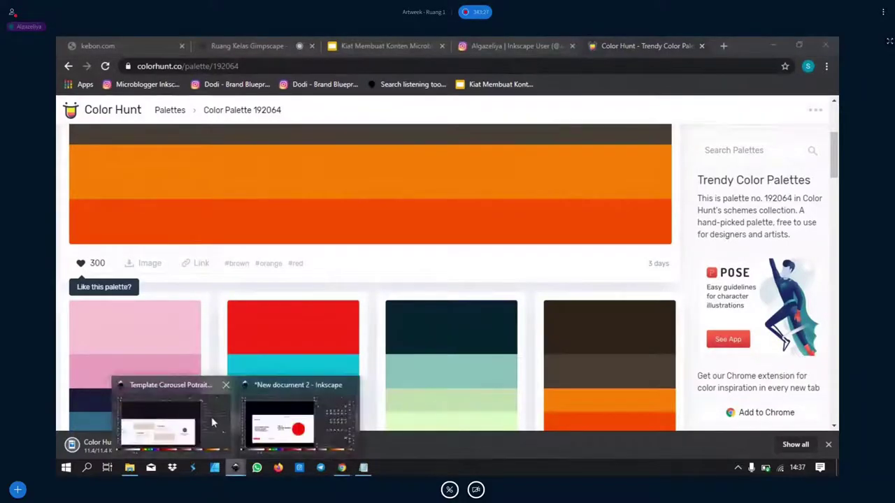
Import and embed the ColorHunt Palette 192064 PNG into the Template Carousel document.
left_click(211, 416)
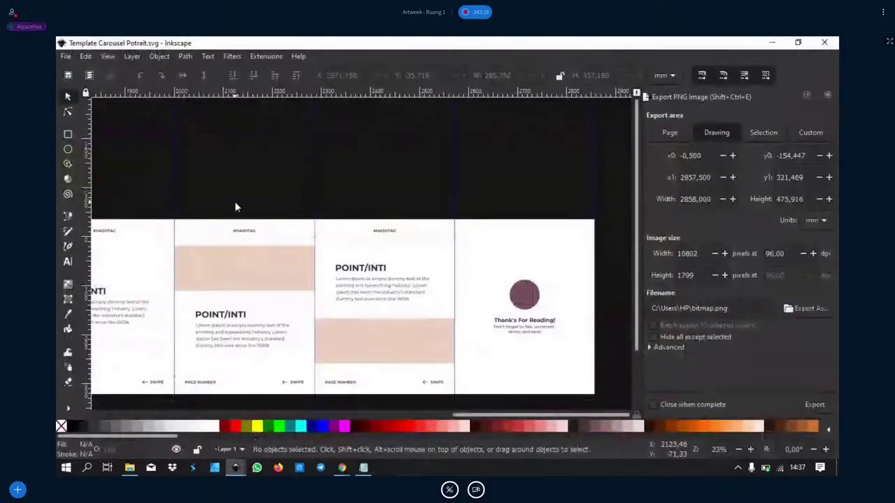
left_click_drag(235, 205, 571, 175)
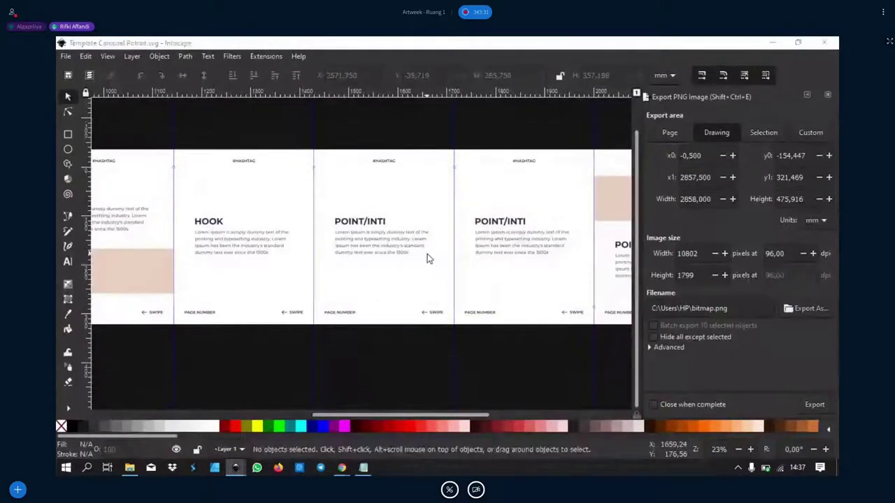
key("ctrl+i")
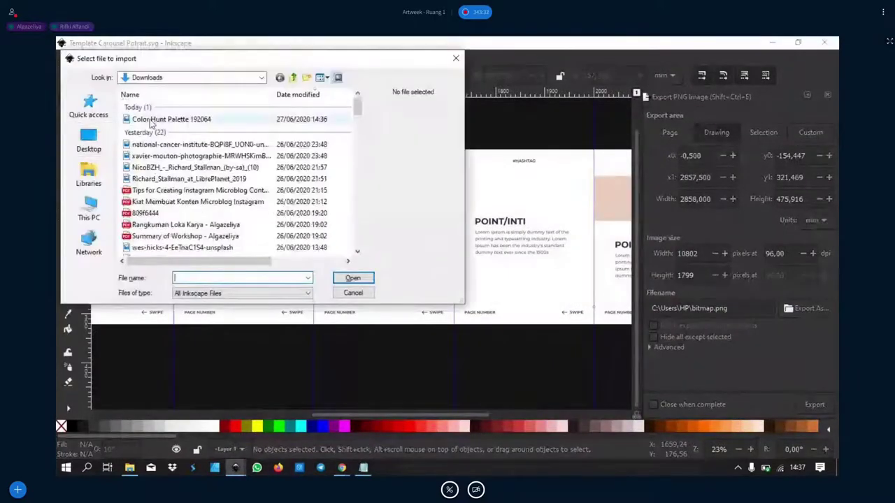
double_click(171, 119)
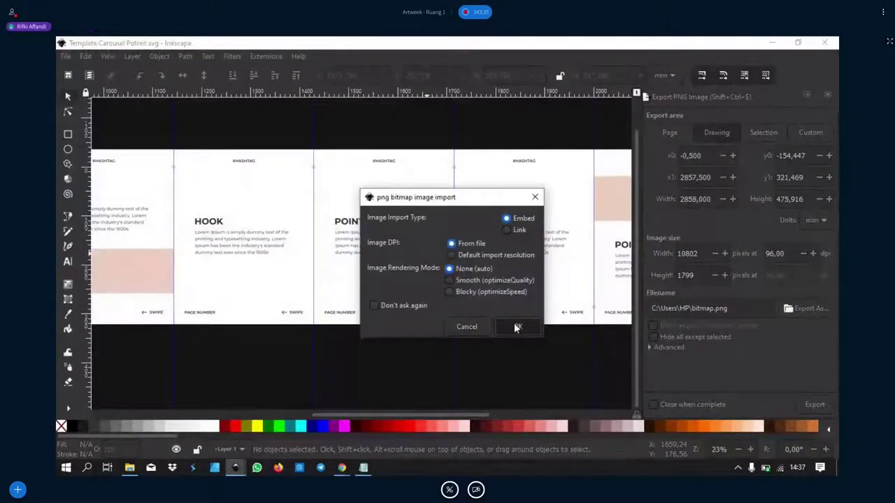
left_click(517, 326)
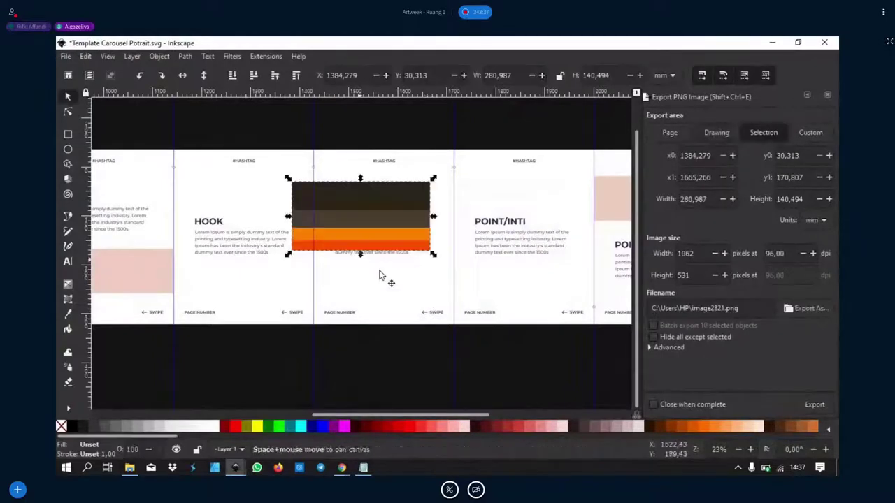
Drag the palette strip onto empty canvas left of the 'HOW TO MAKE YOUR FACE HANDSOME' cover.
scroll(379, 275, "up", 4)
scroll(379, 275, "left", 6)
mouse_move(570, 344)
left_mouse_down()
mouse_move(455, 329)
mouse_move(275, 255)
left_mouse_up()
scroll(276, 256, "left", 7)
scroll(275, 256, "down", 2)
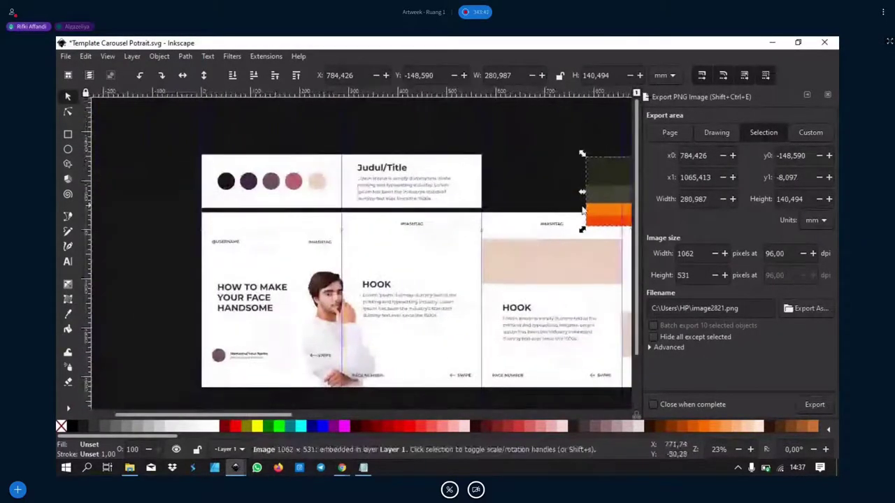
left_click_drag(553, 224, 91, 308)
scroll(314, 280, "right", 4)
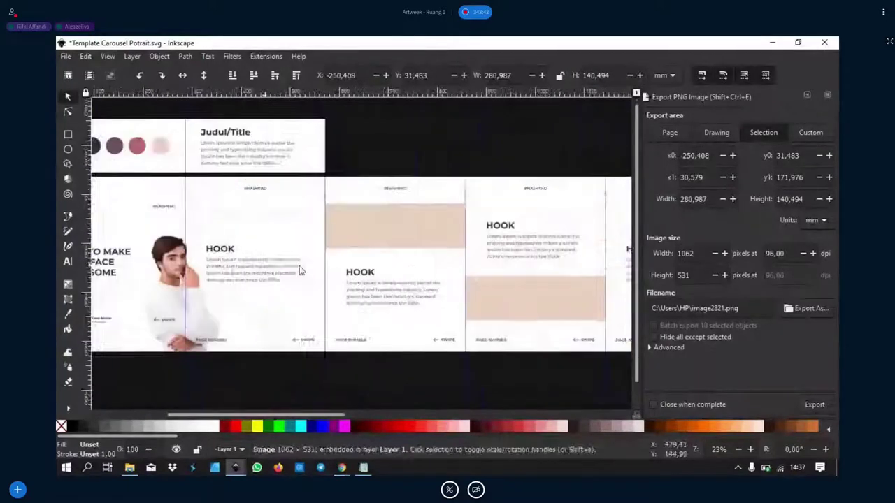
scroll(314, 279, "left", 7)
left_click_drag(337, 258, 305, 278)
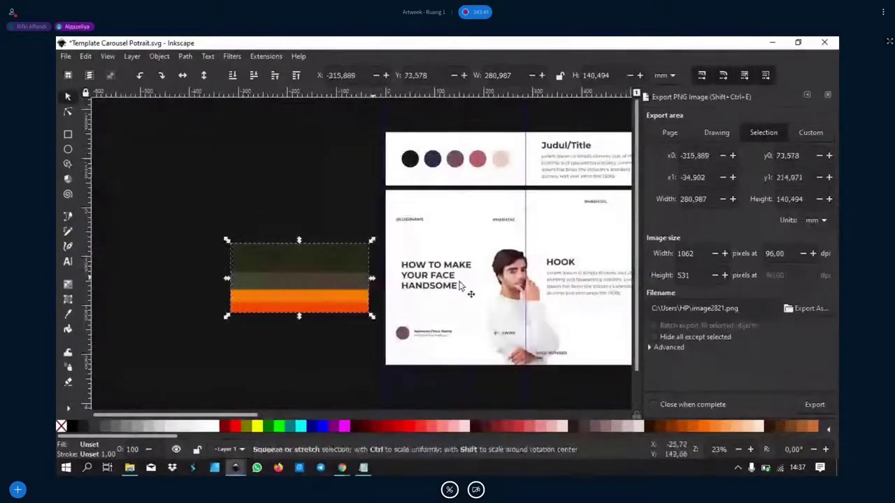
scroll(455, 277, "up", 1, "ctrl")
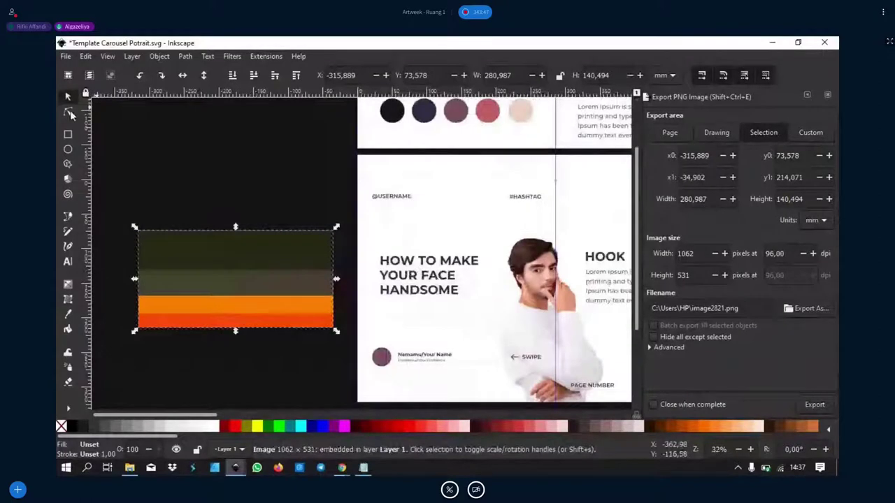
Fill the three cover heading lines with the palette's orange using the Dropper.
key("n")
left_click(404, 276)
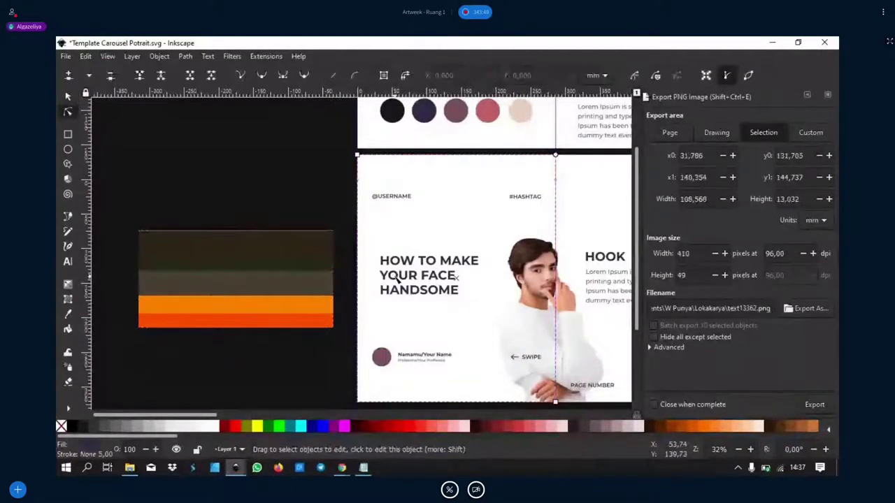
left_click(406, 261, "shift")
left_click(416, 292, "shift")
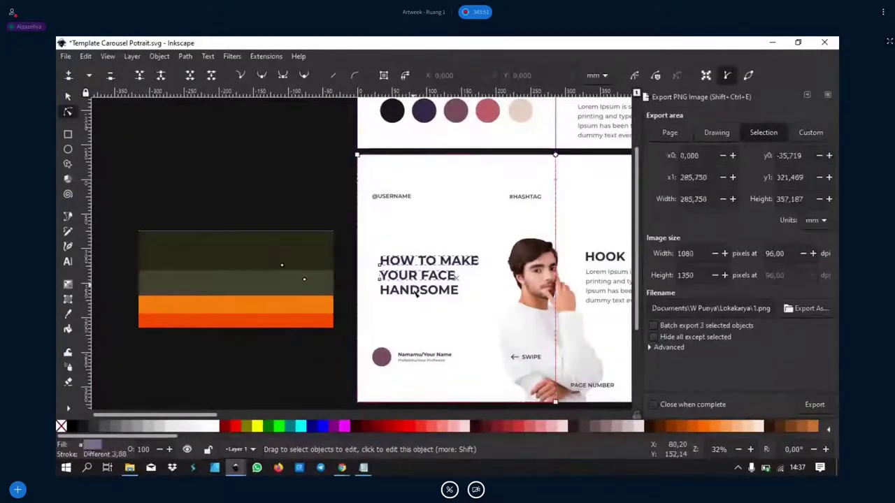
left_click(418, 232, "shift")
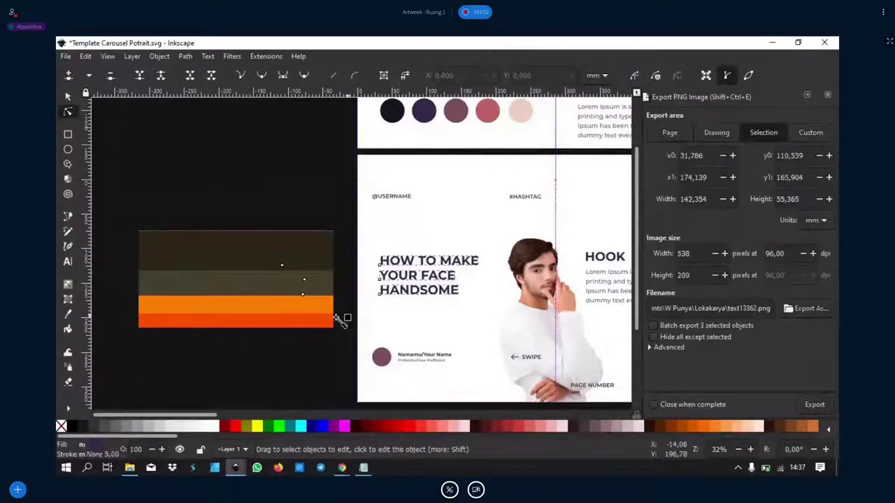
key("d")
left_click(299, 325)
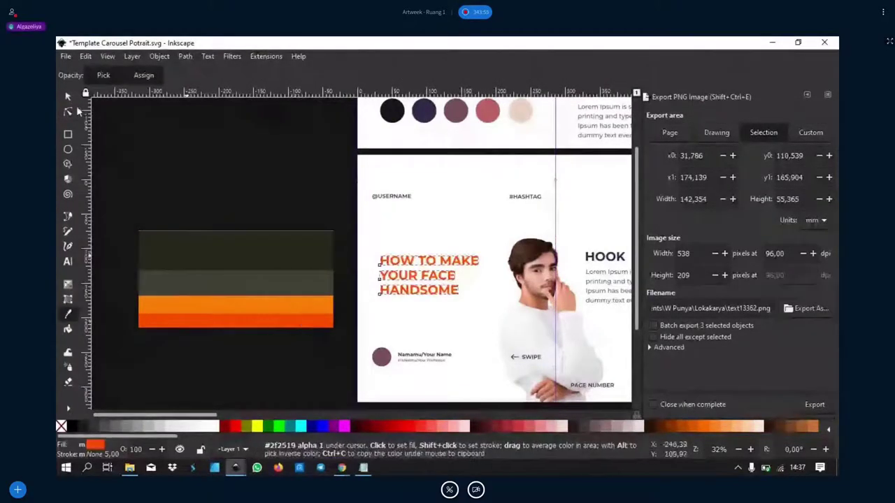
Select the HOOK heading on the next slide with the Selector tool.
left_click(68, 112)
left_click(602, 256)
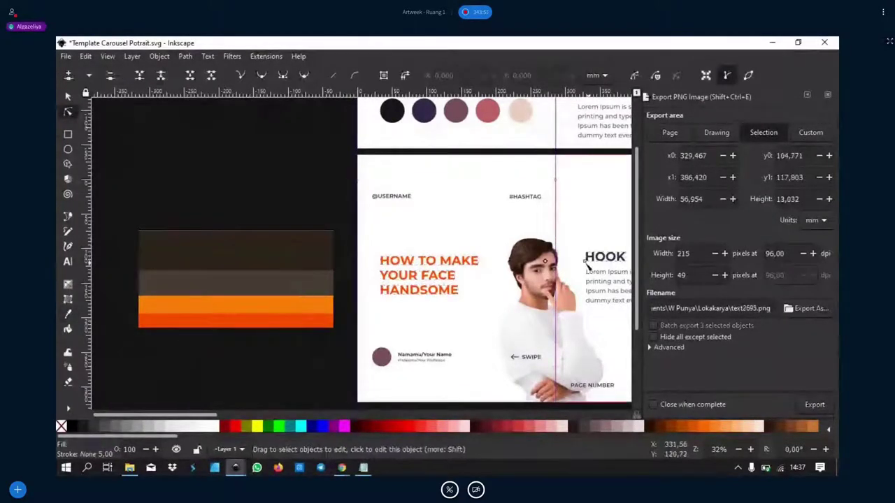
left_click(68, 96)
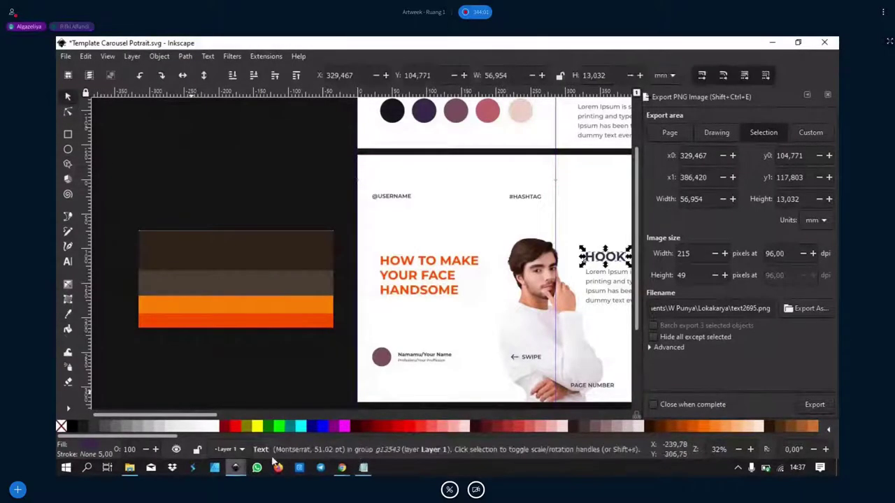
Show the 'Artweek - Ruang 1' meeting with its Public Chat scrolled to the newest message.
mouse_move(342, 467)
left_click(279, 412)
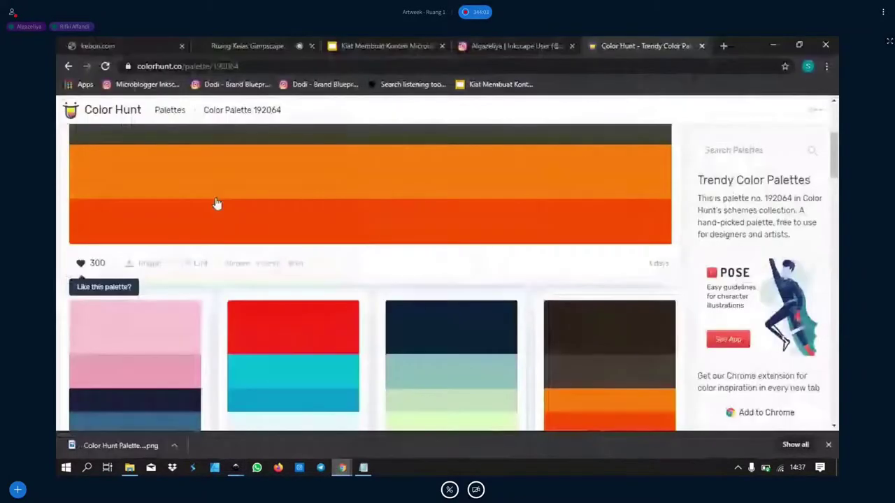
left_click(260, 42)
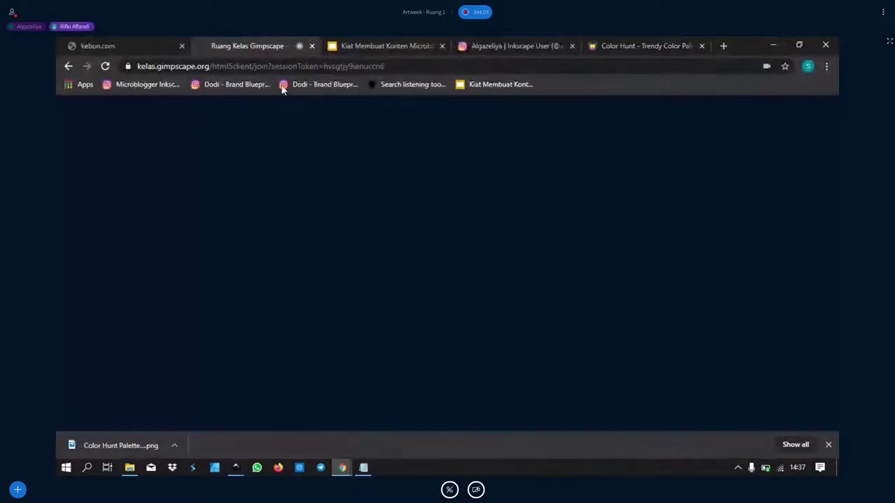
scroll(312, 309, "down", 2)
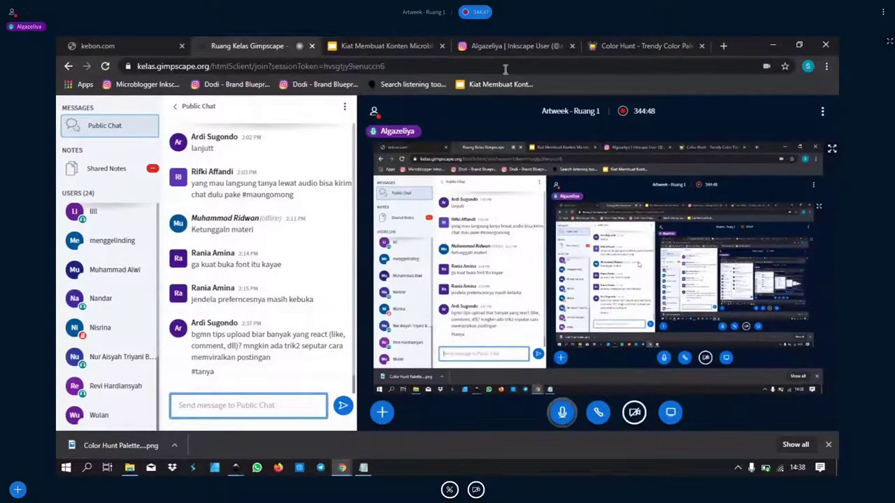
Browse the example Instagram profile's carousel posts grid, then switch back to the Ruang Kelas Gimpscape chat.
left_click(515, 41)
scroll(762, 212, "up", 2)
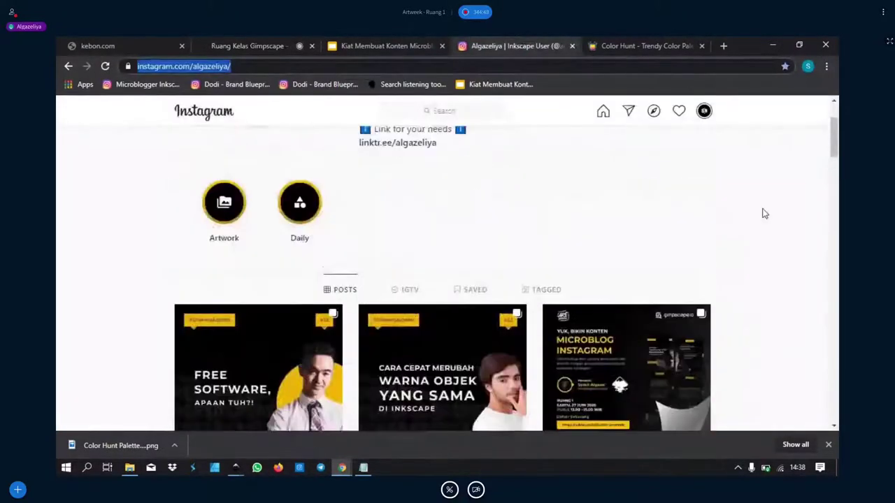
scroll(728, 178, "down", 3)
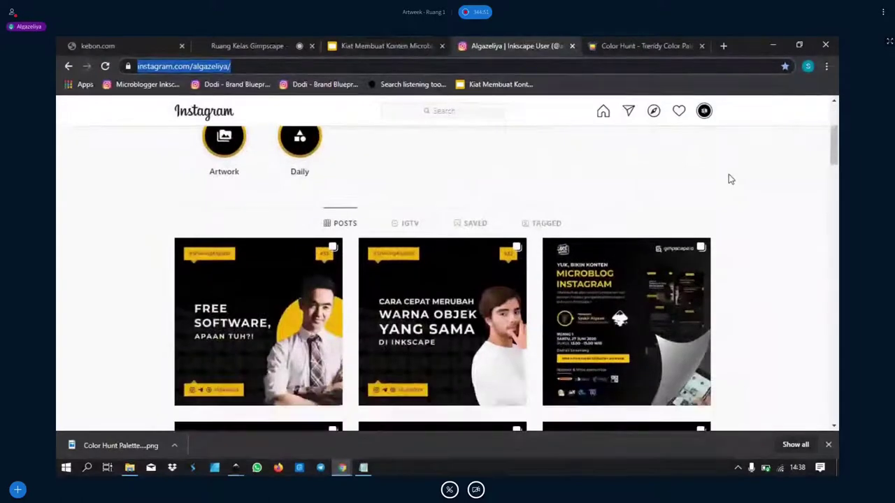
left_click(272, 46)
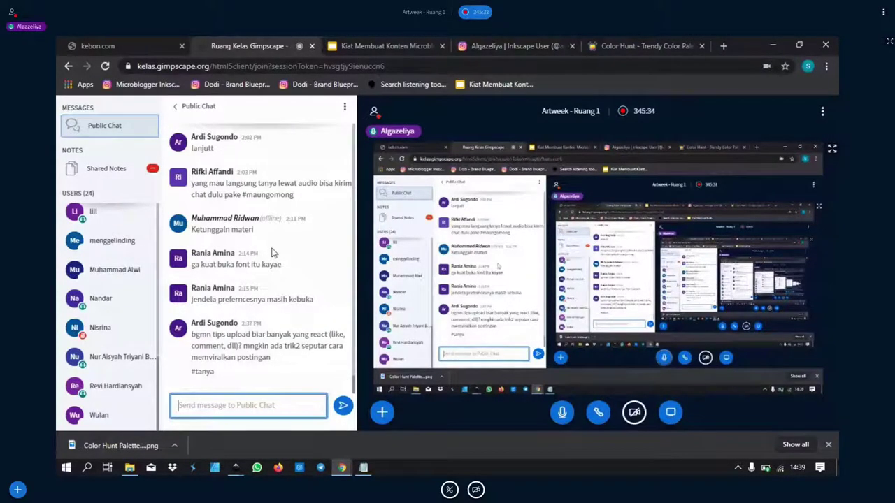
Click into the BigBlueButton chat message list.
left_click(269, 357)
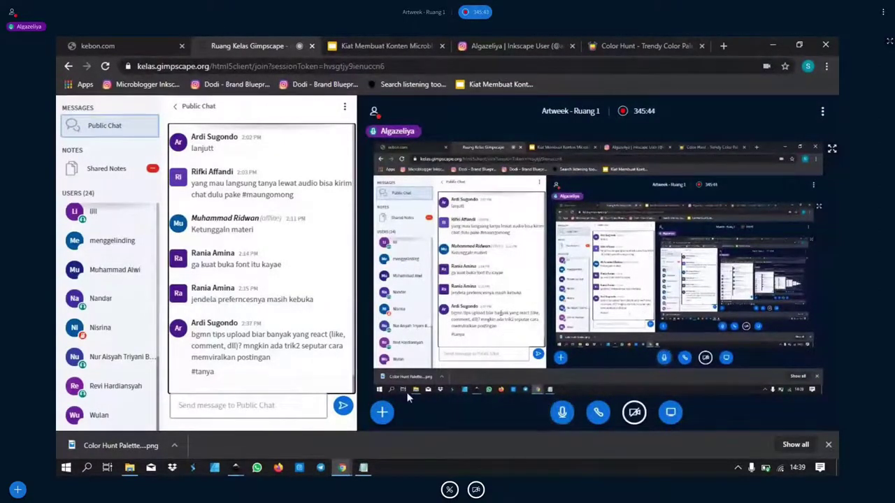
left_click(523, 45)
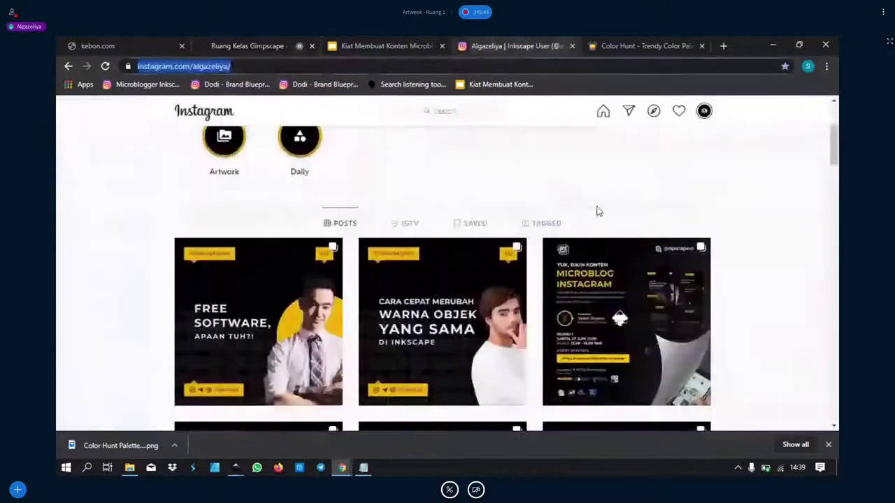
scroll(595, 207, "down", 2)
scroll(664, 252, "up", 1)
scroll(715, 300, "up", 2)
scroll(622, 285, "up", 2)
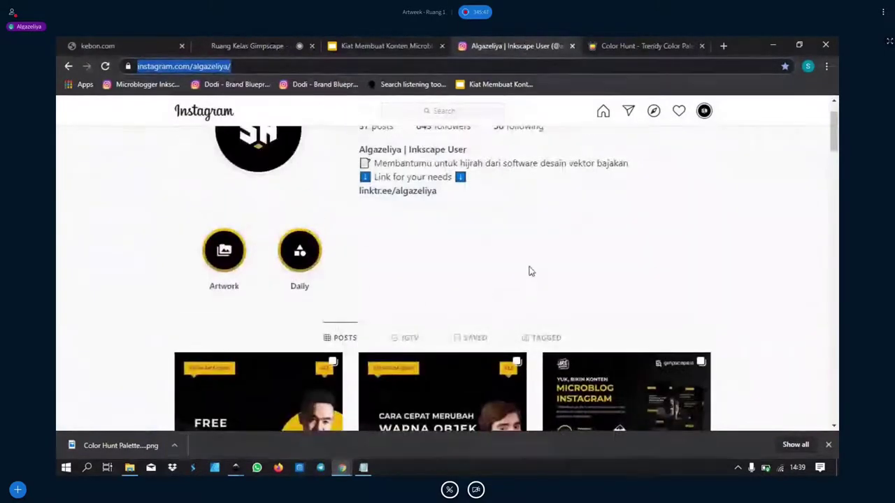
scroll(476, 283, "down", 2)
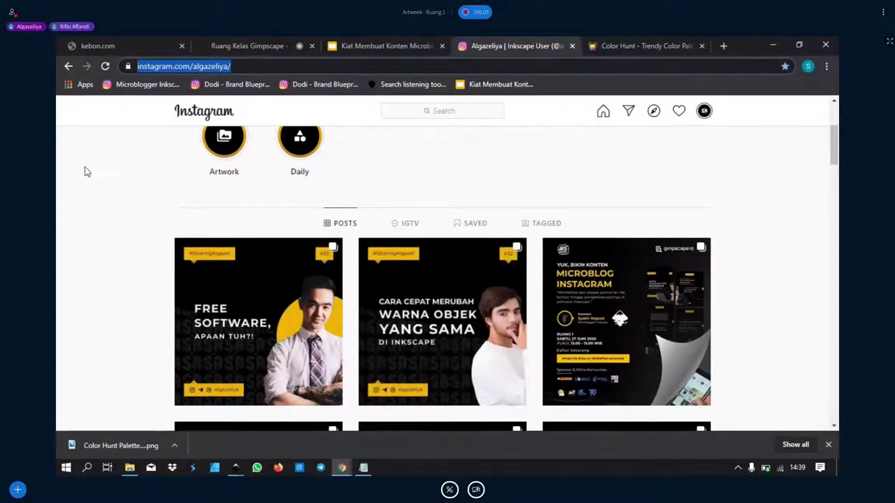
Mute the microphone and post 'sebentar ya' to the Public Chat.
left_click(252, 45)
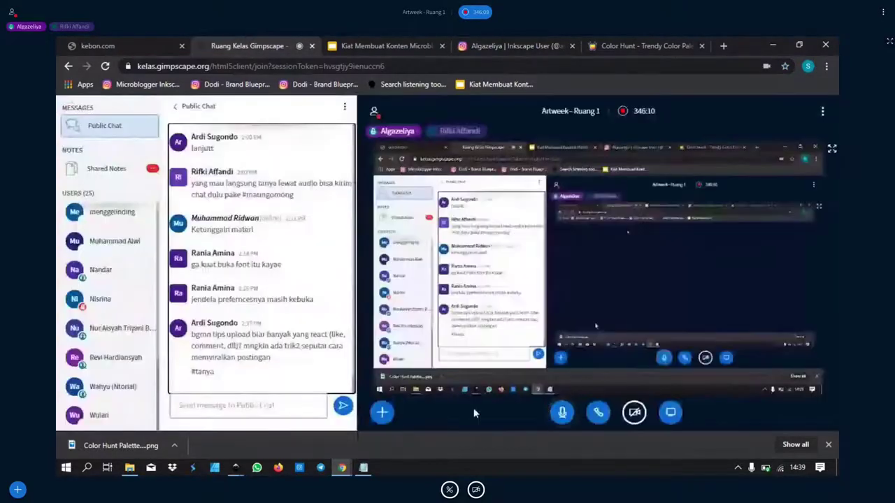
left_click(561, 412)
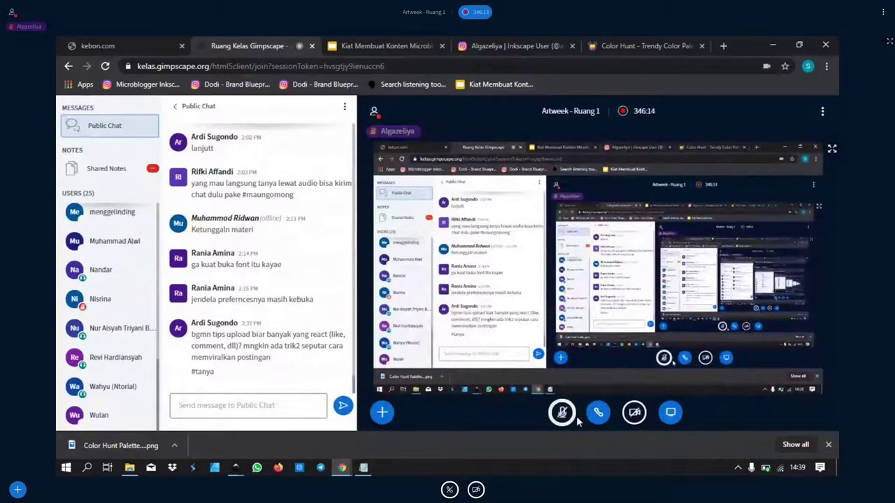
left_click(283, 400)
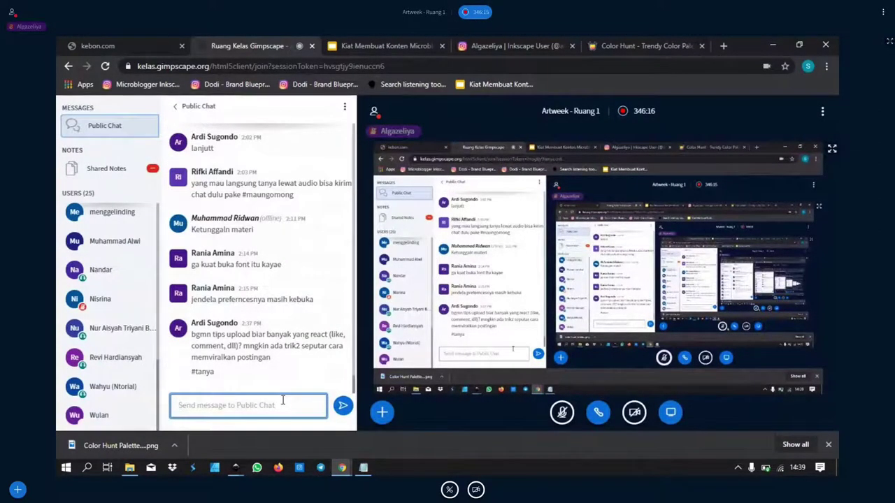
type("sebentar ya")
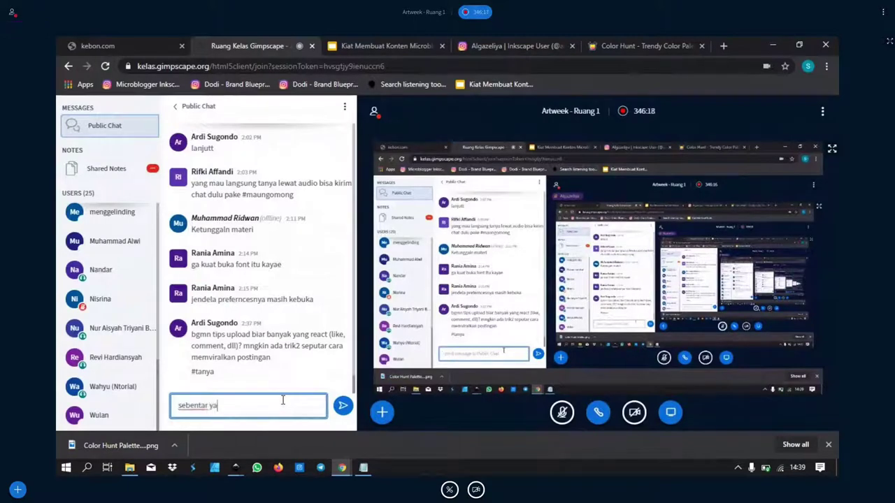
key("Return")
Clear the unsent 'ada' draft, unmute the microphone and return to the Instagram profile.
type("ada")
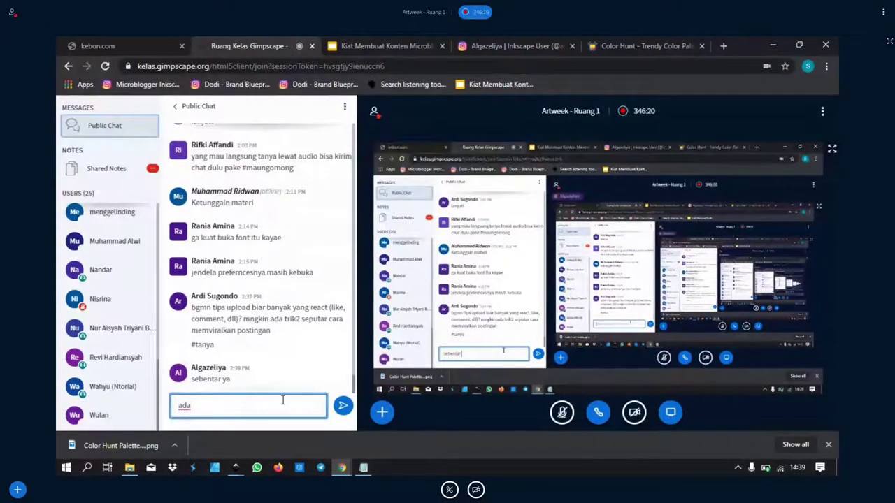
key("BackSpace")
key("BackSpace")
key("BackSpace")
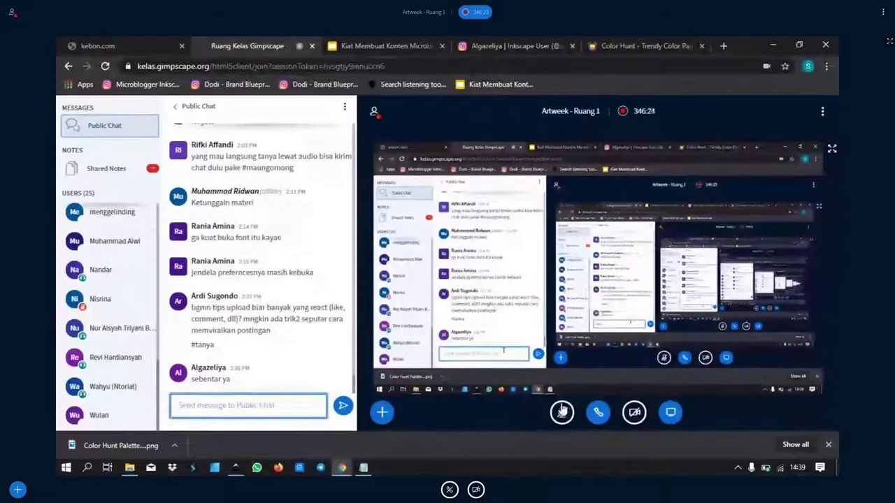
left_click(562, 412)
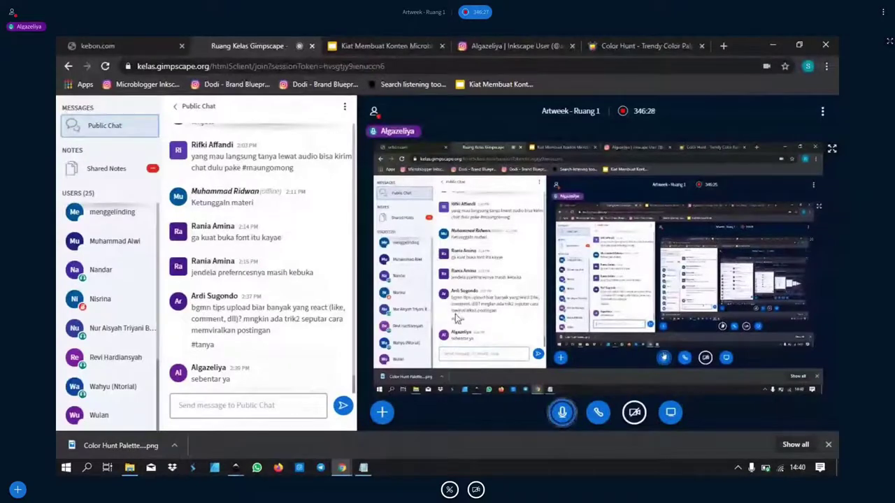
left_click(509, 40)
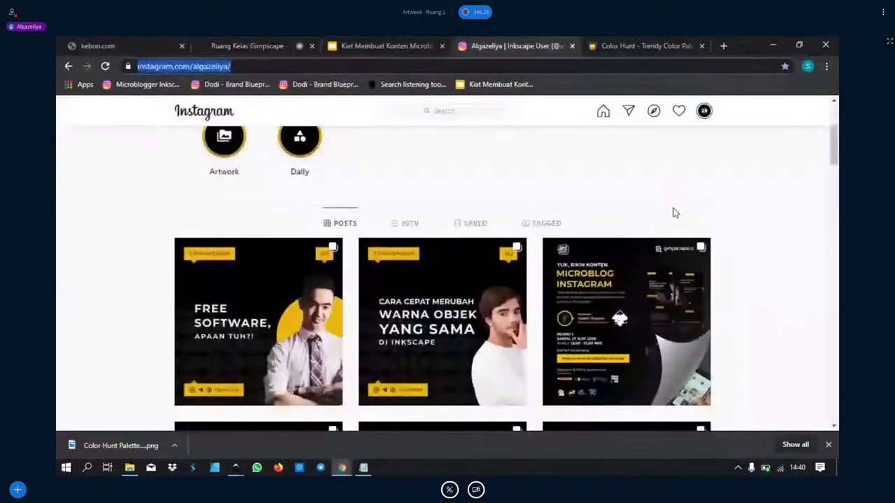
Open the 'Cara Cepat Merubah Warna Objek' post and follow its #belajardesain hashtag.
scroll(753, 236, "down", 2)
scroll(753, 236, "up", 1)
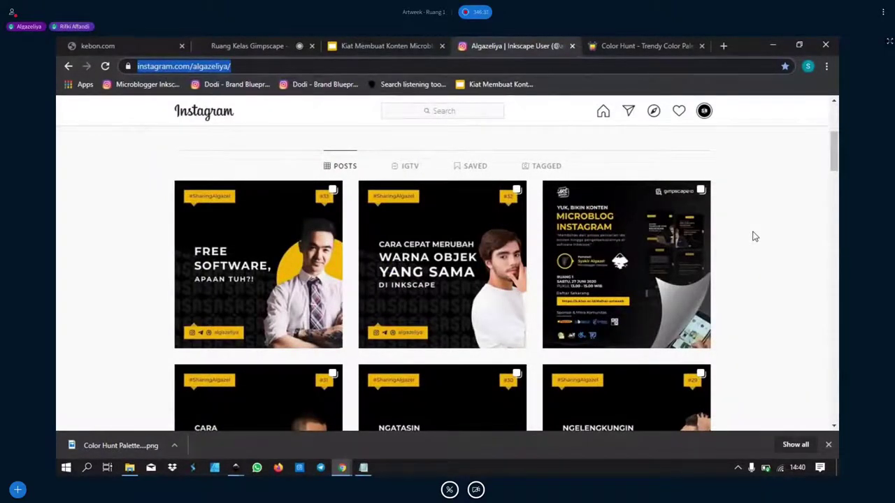
scroll(617, 233, "up", 2)
left_click(425, 327)
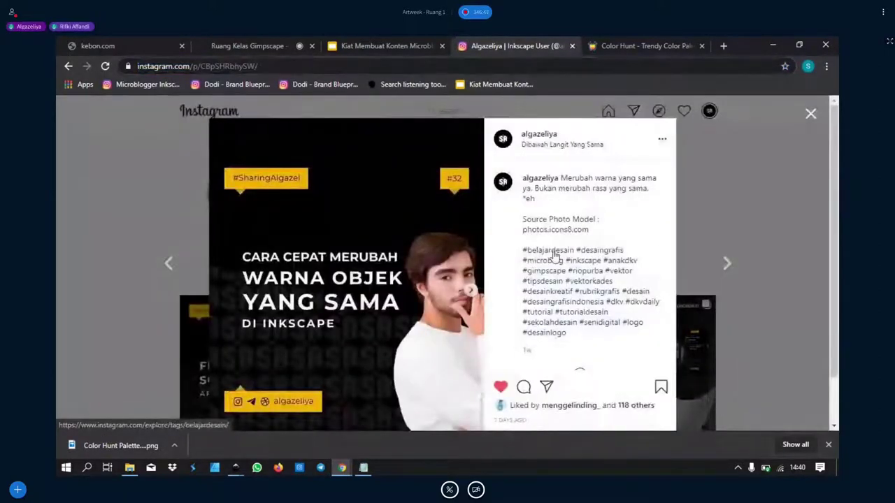
left_click(553, 255)
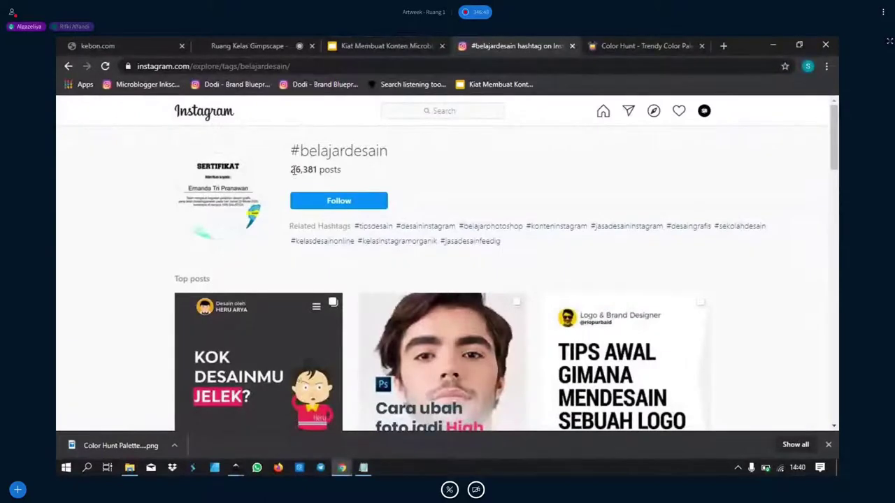
Point out the #belajardesain page's 26,381 post count and scroll through its posts.
triple_click(321, 181)
left_click(389, 175)
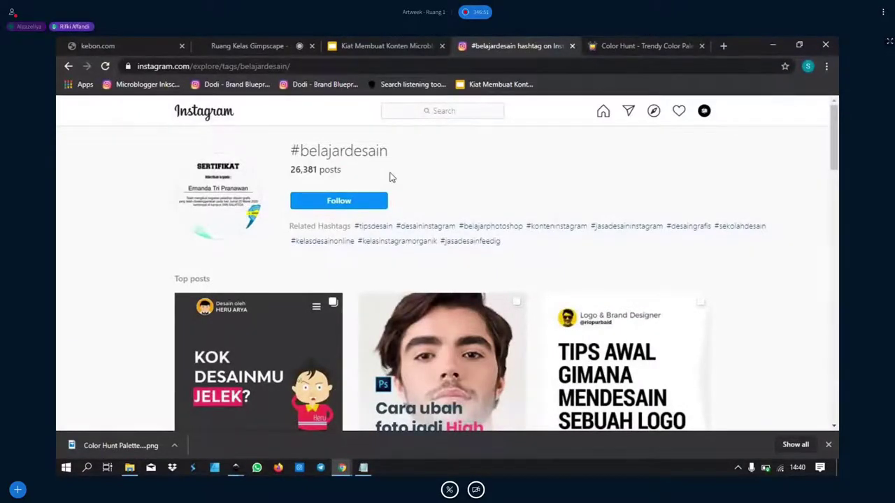
scroll(487, 275, "down", 2)
scroll(487, 275, "up", 2)
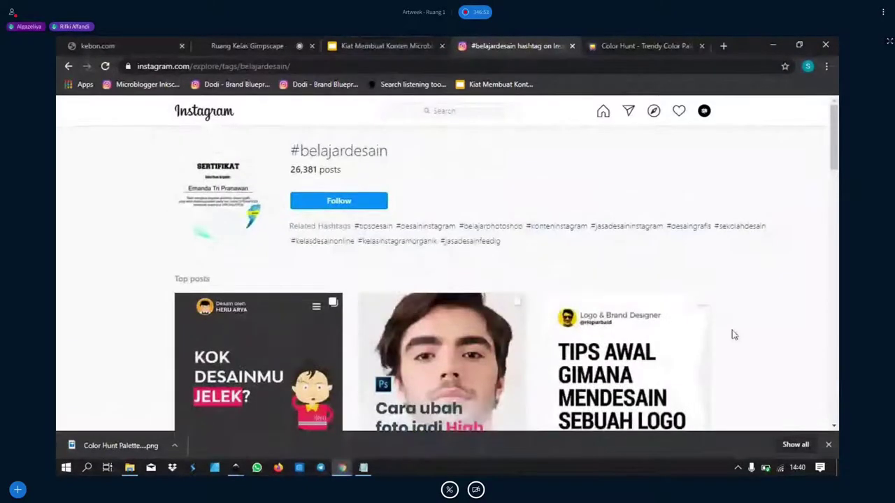
scroll(474, 202, "down", 1)
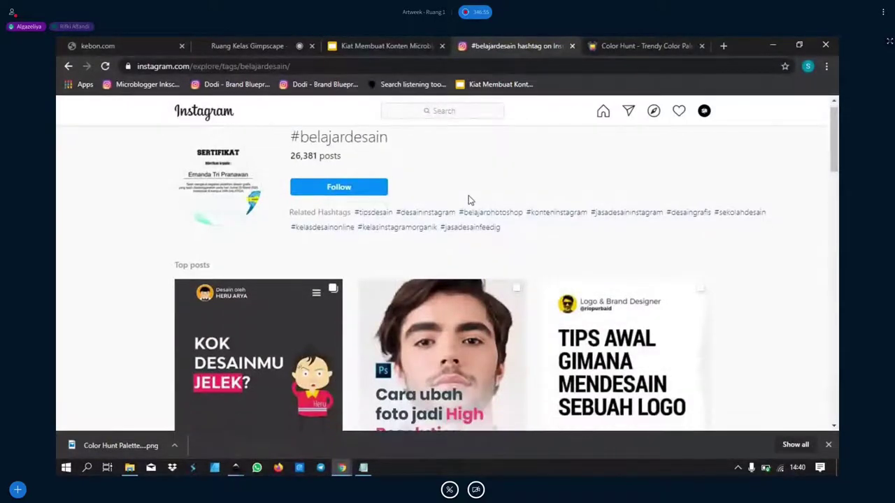
scroll(475, 205, "up", 1)
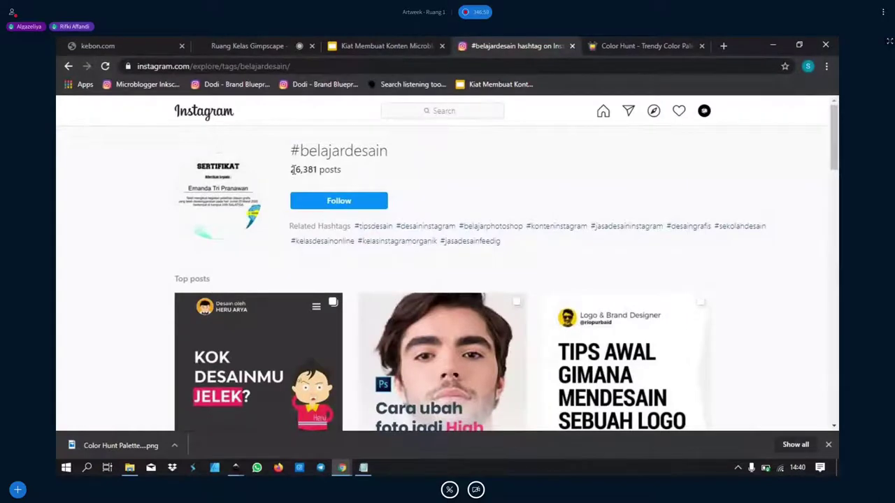
Highlight the post count and the #belajardesain title again to emphasise them.
left_click_drag(292, 169, 344, 170)
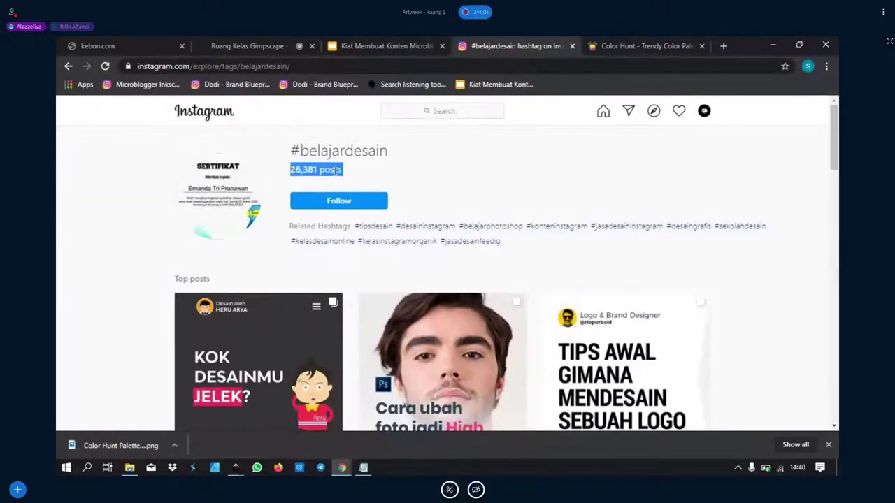
scroll(412, 203, "down", 1)
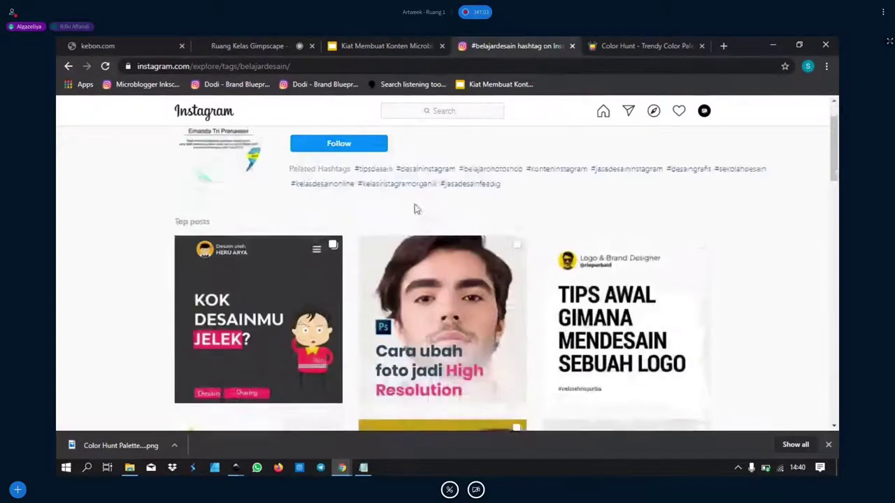
scroll(415, 208, "up", 1)
left_click(357, 184)
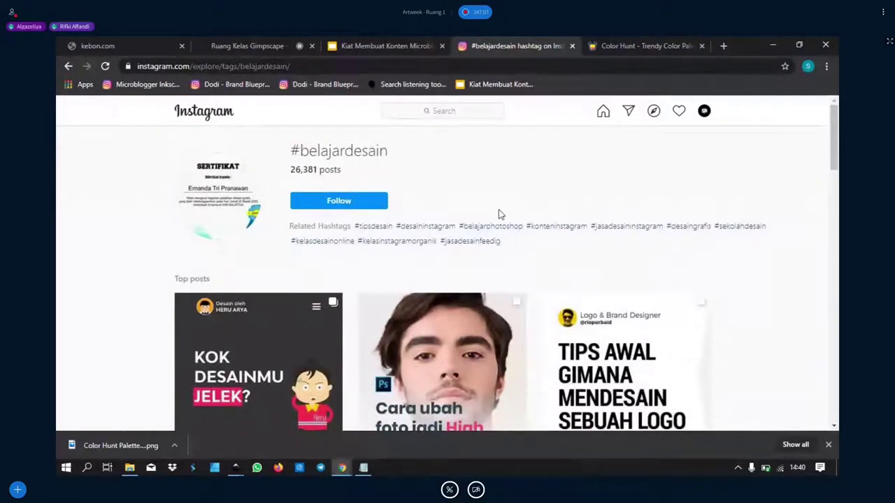
scroll(644, 229, "down", 1)
scroll(722, 229, "down", 2)
scroll(715, 262, "up", 3)
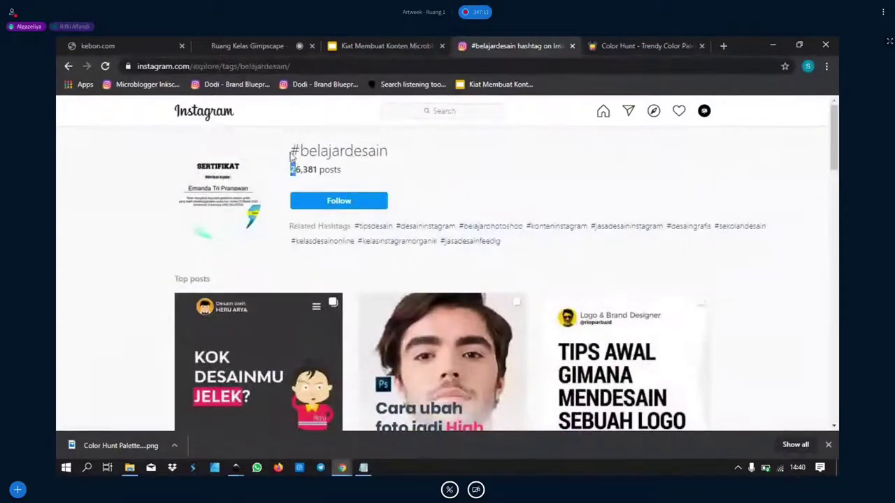
left_click_drag(293, 169, 334, 150)
left_click(455, 188)
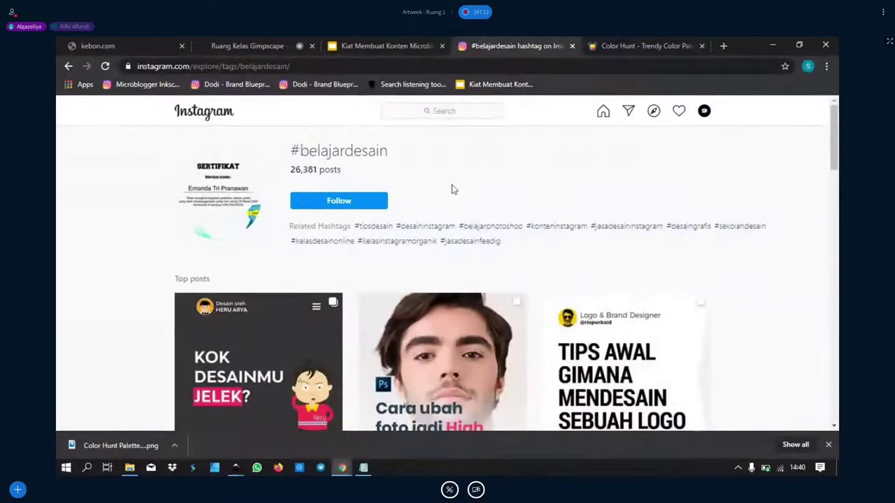
Open the related #tipsdesain hashtag, browse its top posts, and return to the class.
left_click(384, 230)
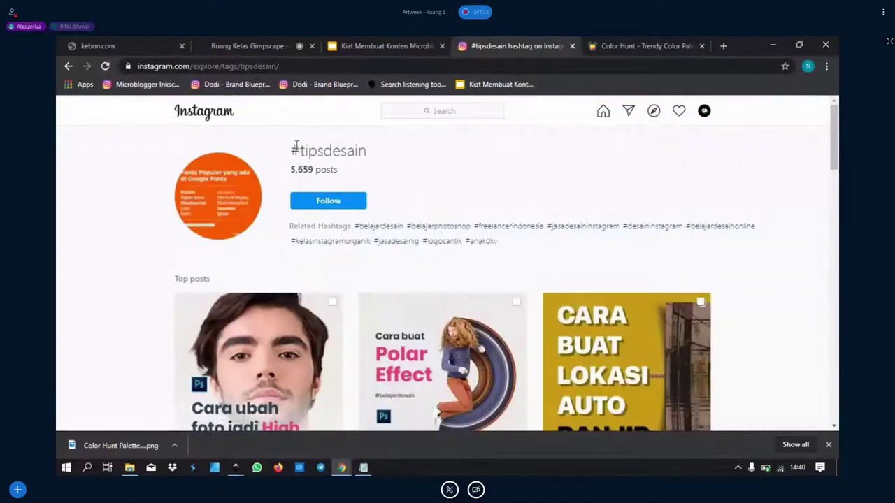
scroll(453, 344, "down", 3)
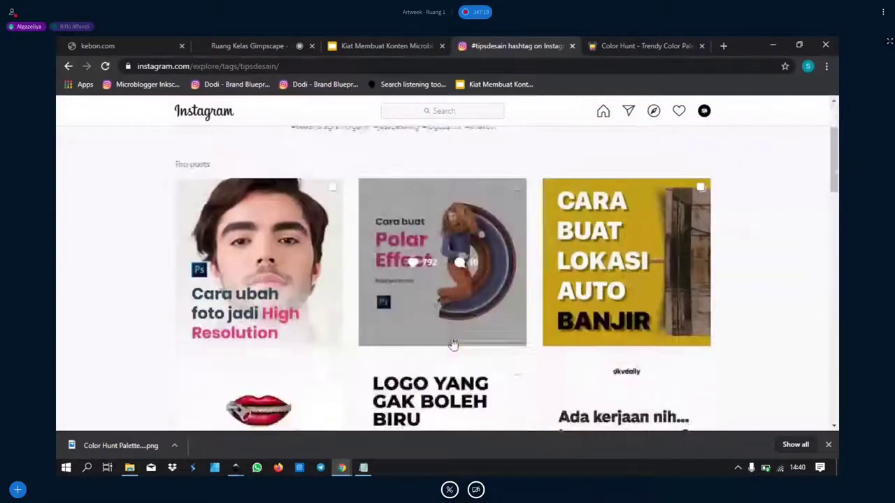
scroll(453, 344, "up", 3)
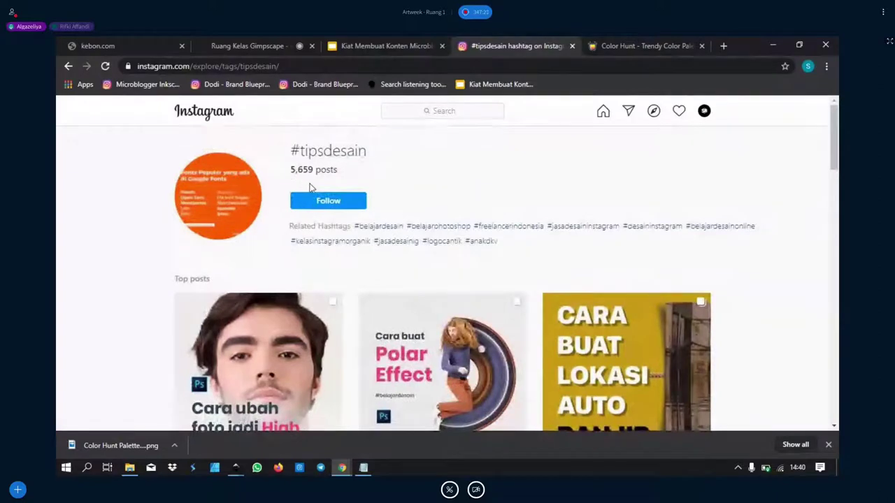
scroll(375, 212, "down", 2)
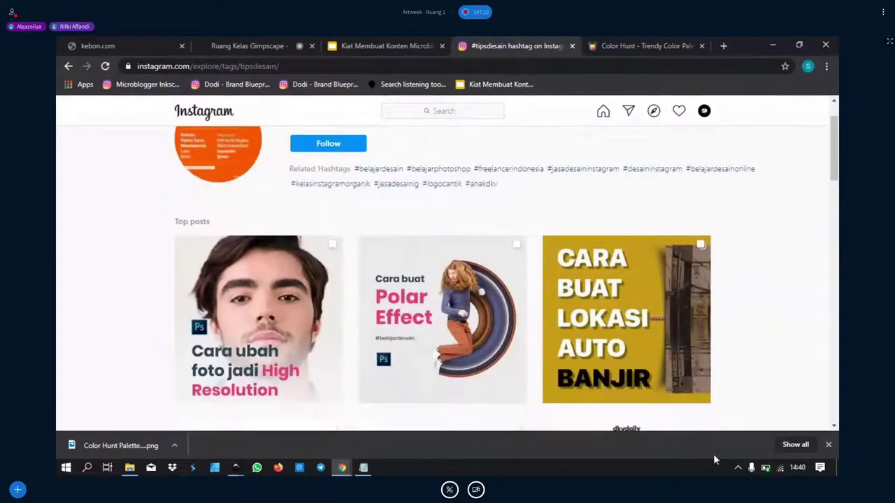
scroll(535, 385, "down", 2)
scroll(425, 336, "down", 1)
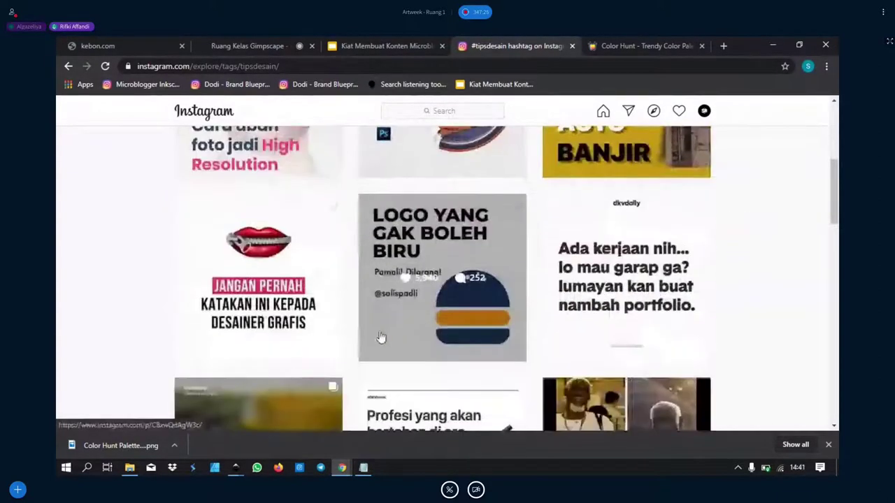
scroll(378, 300, "up", 4)
left_click(230, 47)
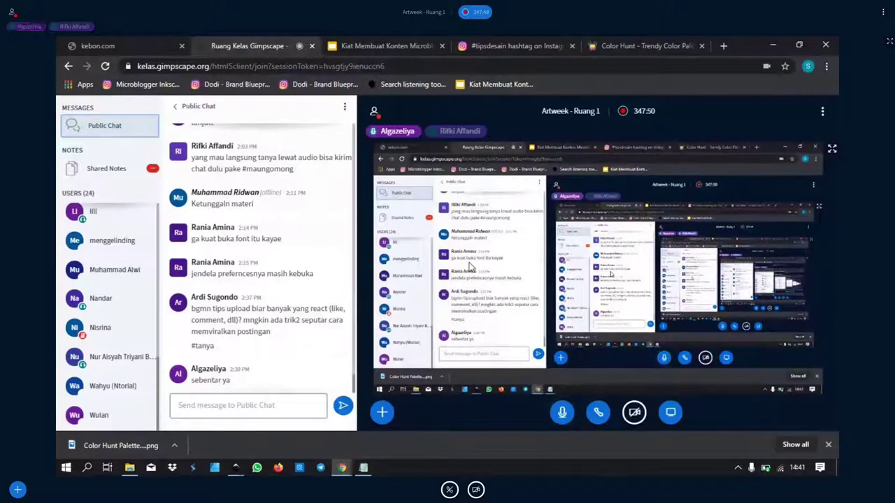
scroll(313, 303, "down", 1)
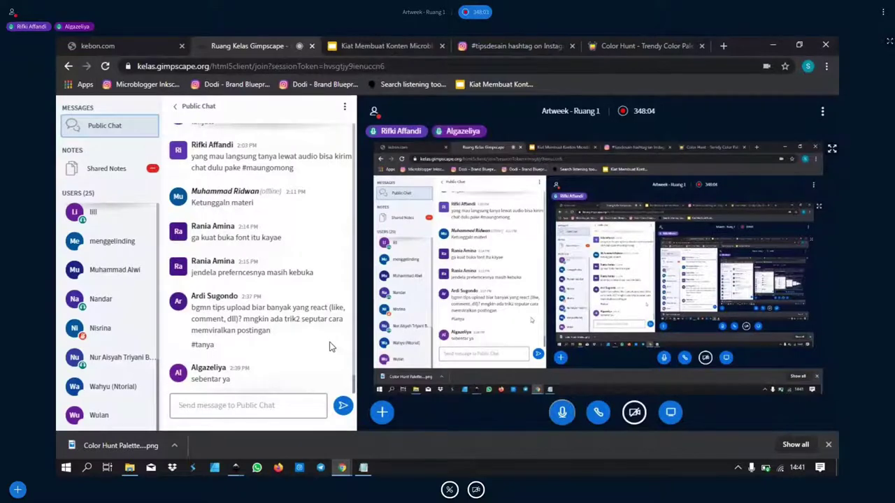
scroll(281, 314, "down", 1)
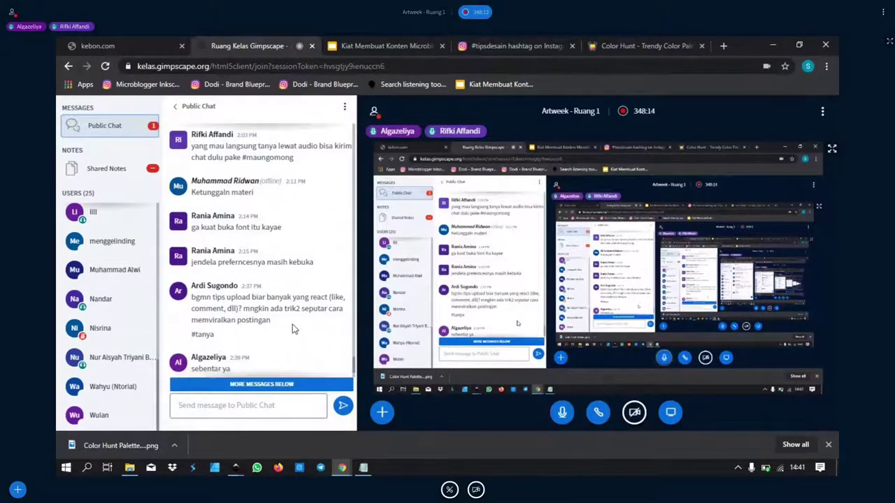
scroll(294, 329, "down", 2)
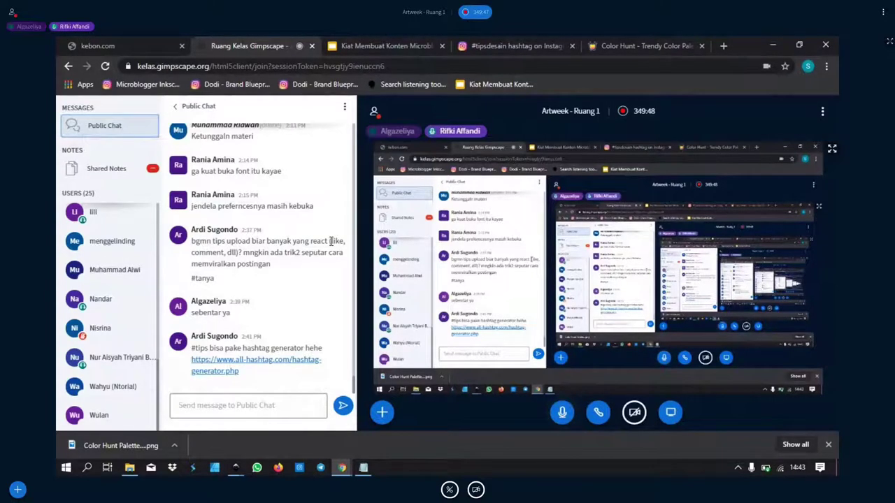
Open a brand designer's Instagram profile from search results and highlight its username.
left_click(493, 45)
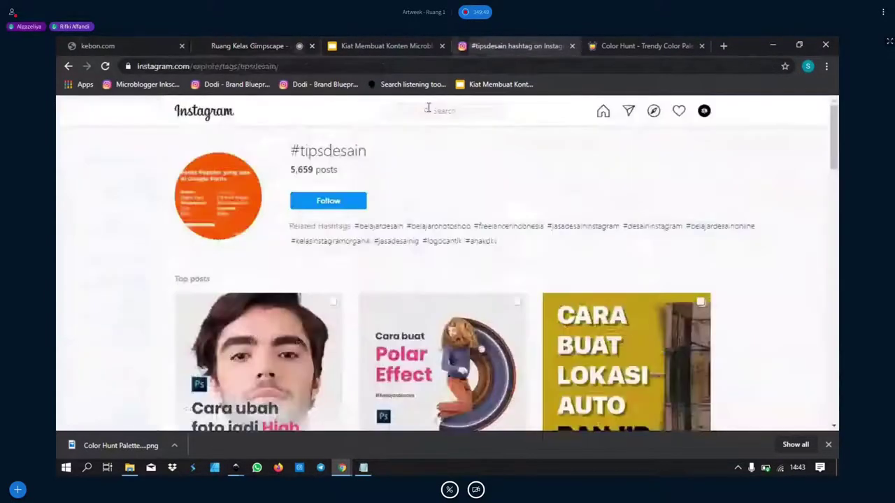
type("rio")
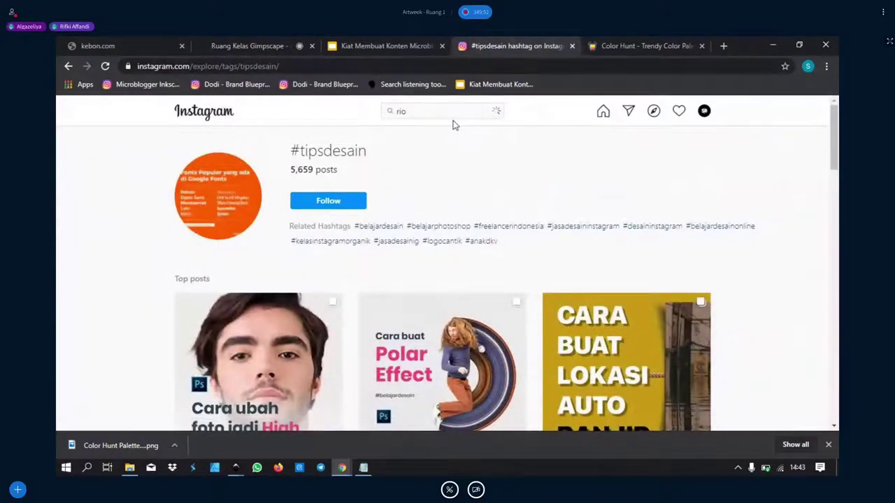
left_click(434, 183)
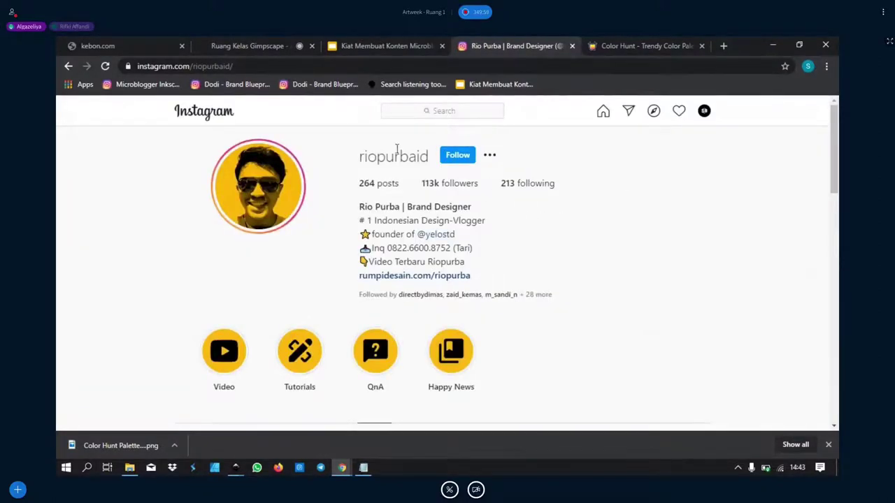
mouse_move(355, 160)
left_mouse_down()
mouse_move(429, 157)
mouse_move(393, 157)
left_mouse_up()
left_click(558, 219)
Glance at the microblog slide deck, then scroll the designer's posts and bio before returning to class.
left_click(425, 47)
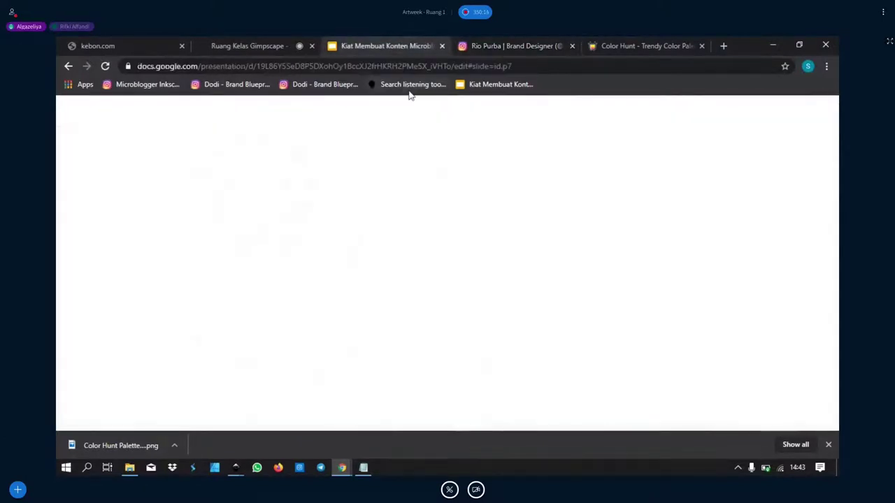
scroll(71, 334, "down", 2)
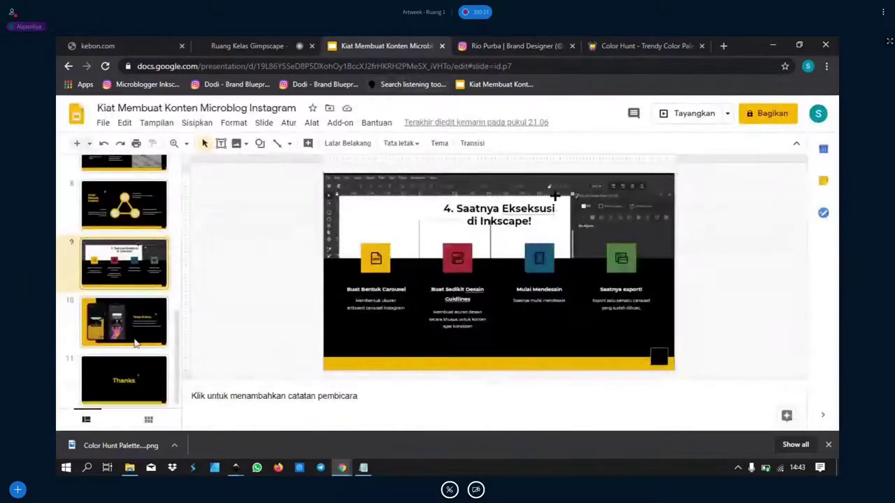
left_click(256, 47)
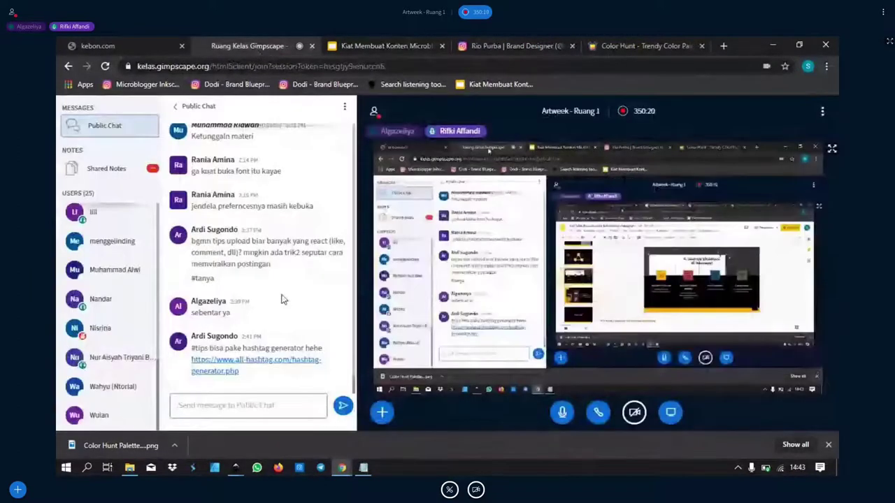
left_click(475, 49)
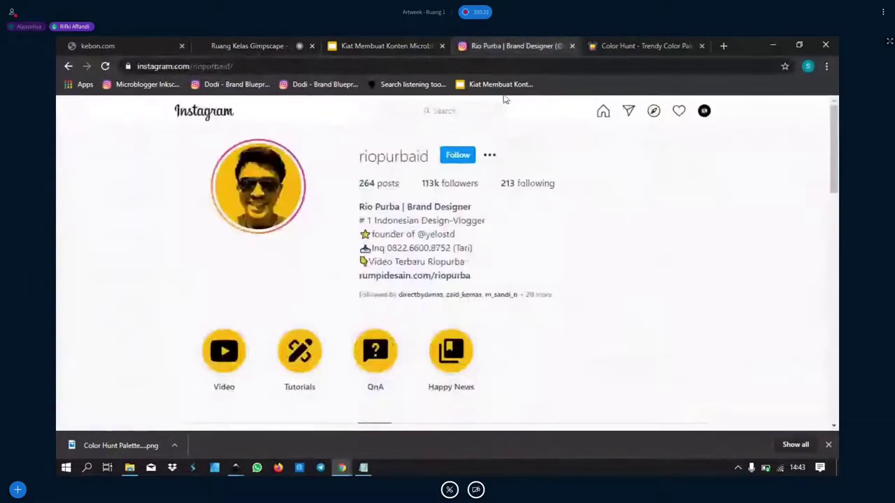
scroll(579, 281, "down", 2)
scroll(641, 258, "down", 2)
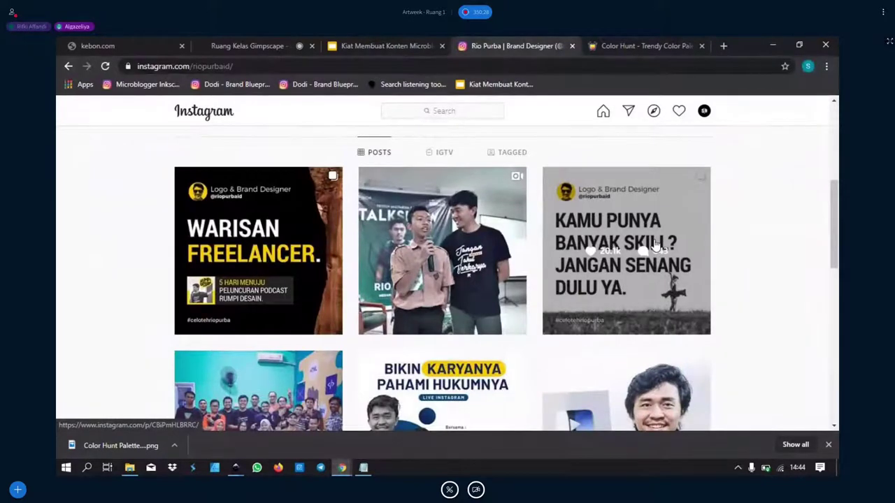
scroll(594, 300, "down", 1)
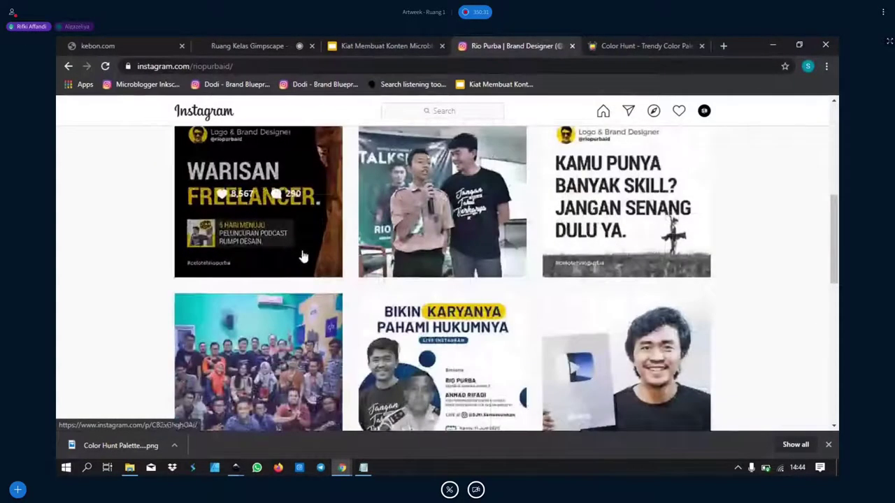
scroll(604, 231, "up", 2)
scroll(604, 231, "up", 3)
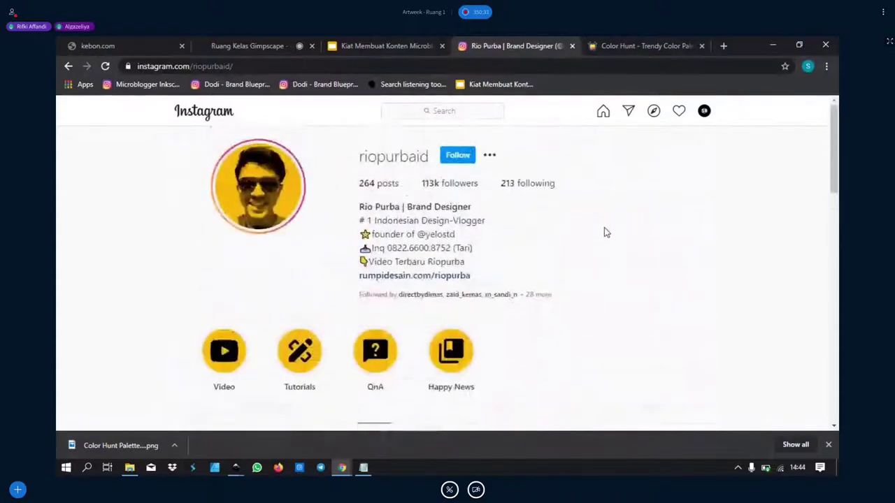
left_click(250, 48)
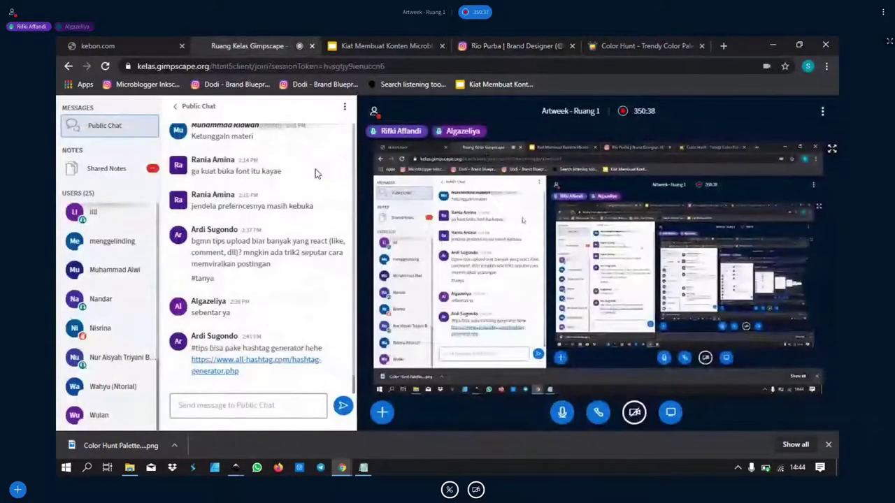
Return to Instagram and open the presenter's own Inkscape User profile with 37 posts.
left_click(527, 44)
left_click(705, 113)
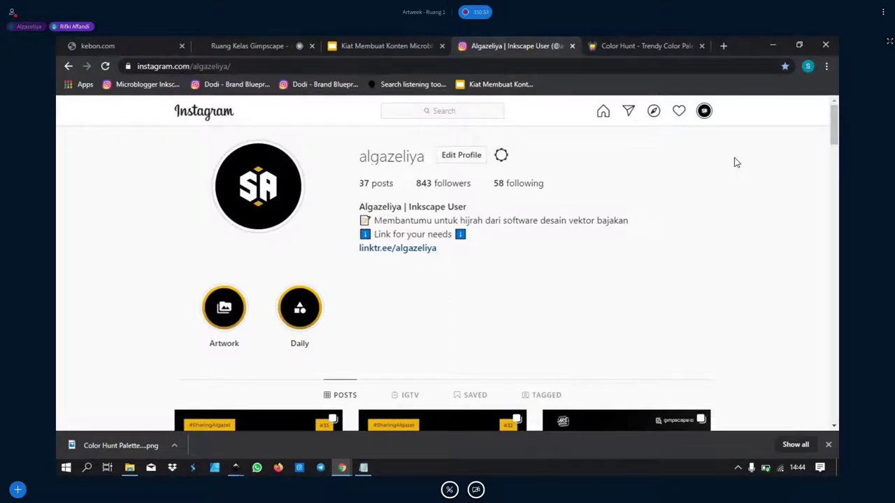
Show microblog slide 8, then slide 6 '1. Nyari Ide Konten', and return to the meeting.
scroll(717, 165, "down", 2)
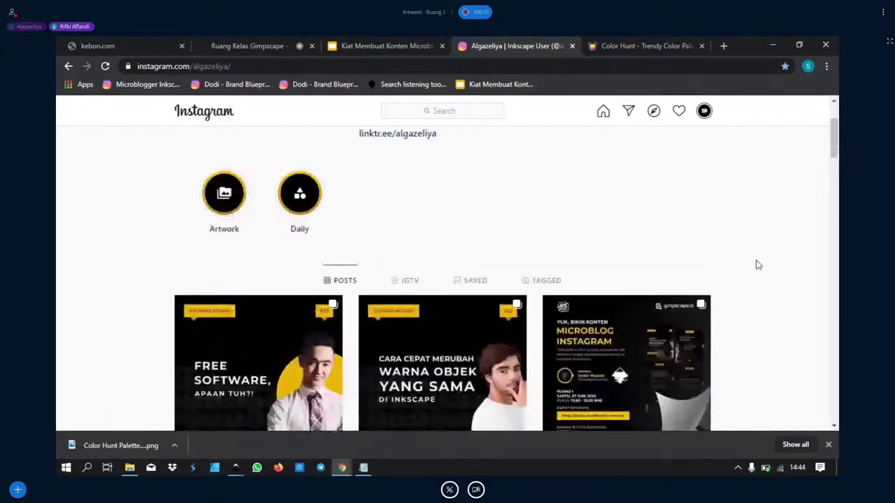
scroll(735, 279, "down", 2)
left_click(351, 45)
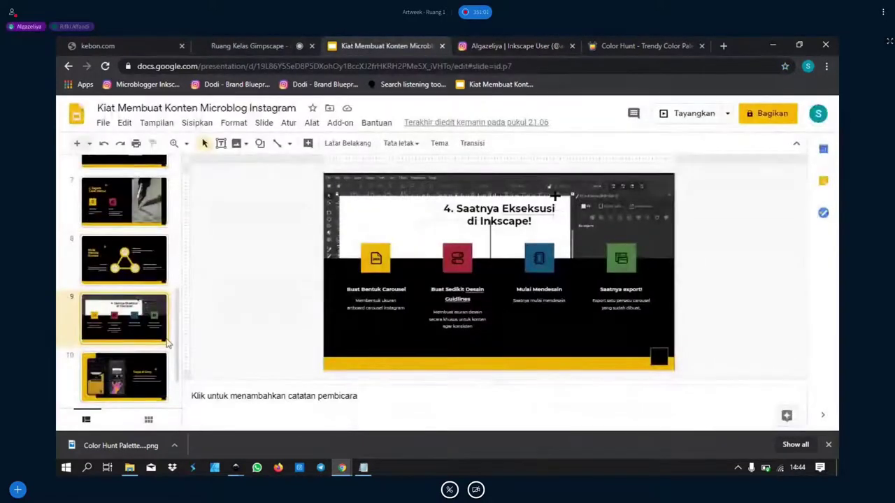
left_click(116, 267)
scroll(138, 339, "up", 2)
left_click(141, 245)
scroll(126, 280, "up", 1)
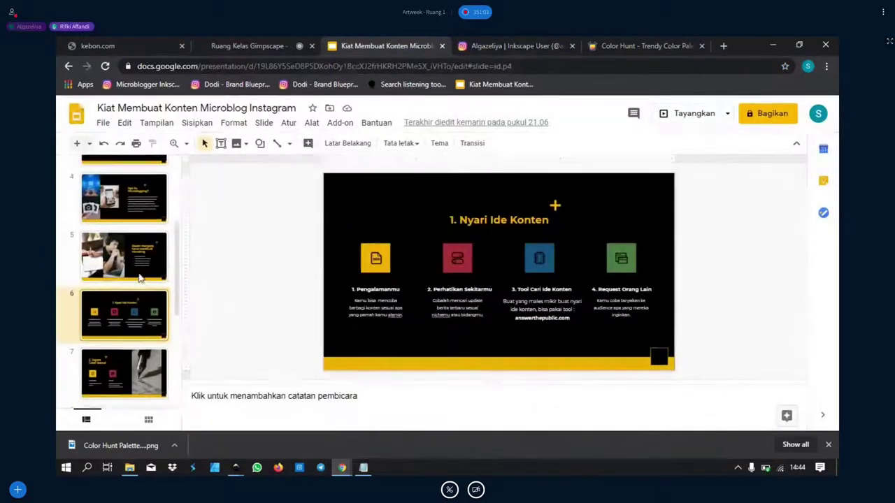
scroll(126, 279, "up", 1)
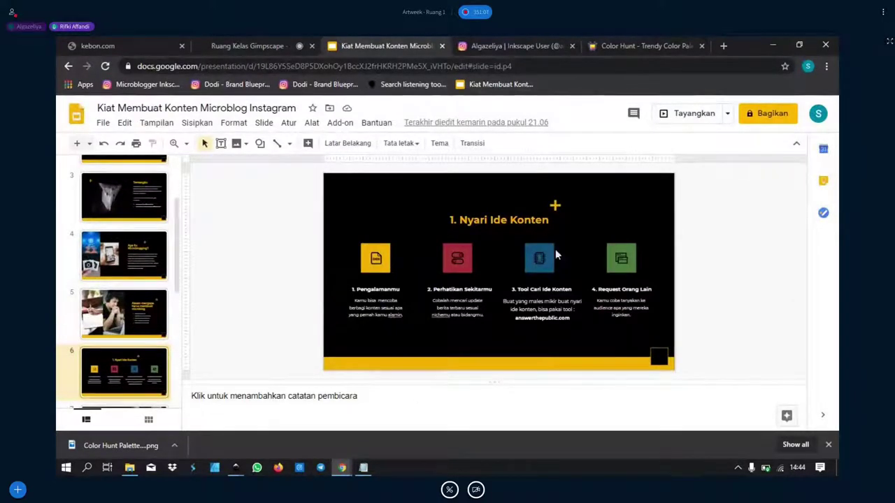
left_click(248, 43)
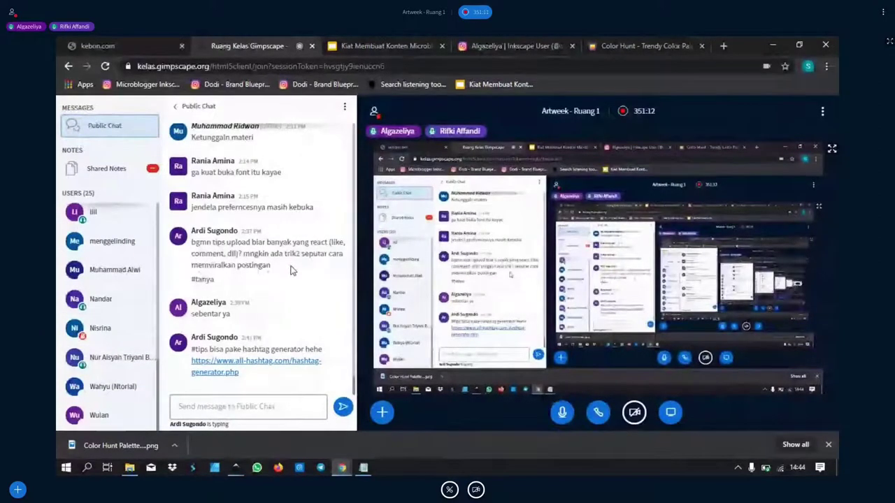
Delete the stray greeting from the meeting's shared notes.
scroll(285, 276, "up", 2)
scroll(285, 276, "up", 1)
scroll(286, 276, "down", 3)
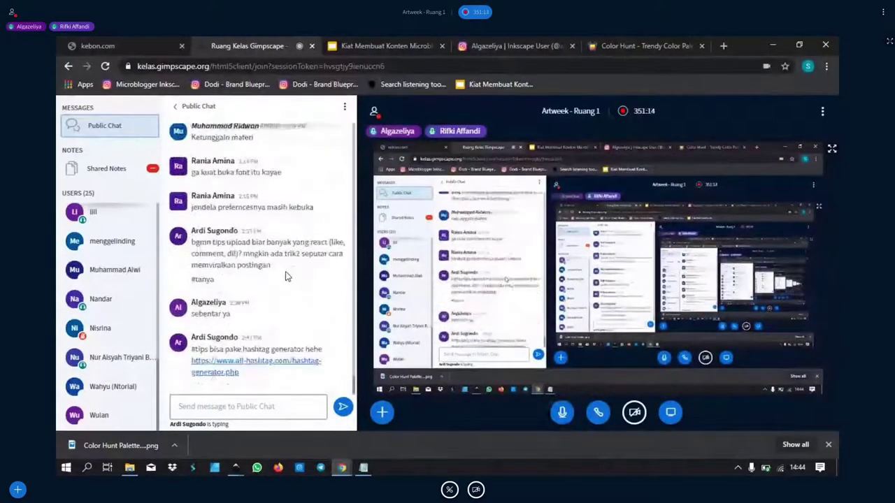
left_click(124, 171)
type("hai")
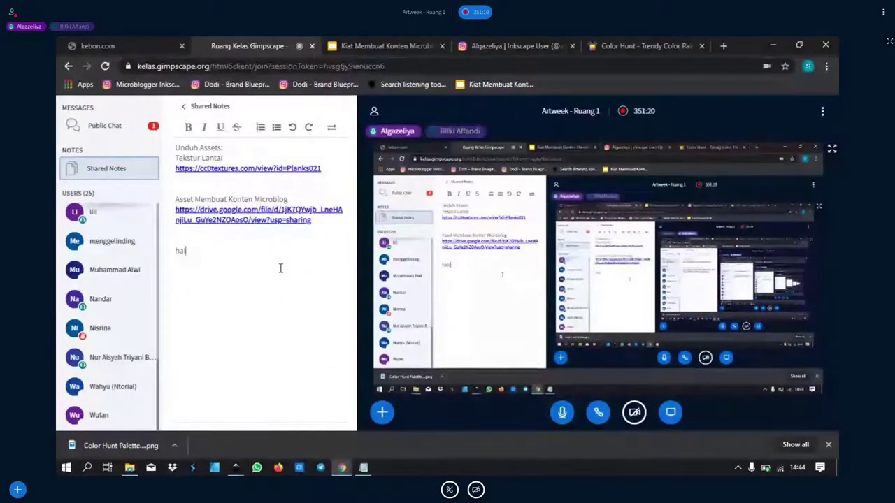
key("BackSpace")
key("BackSpace")
key("BackSpace")
key("BackSpace")
key("BackSpace")
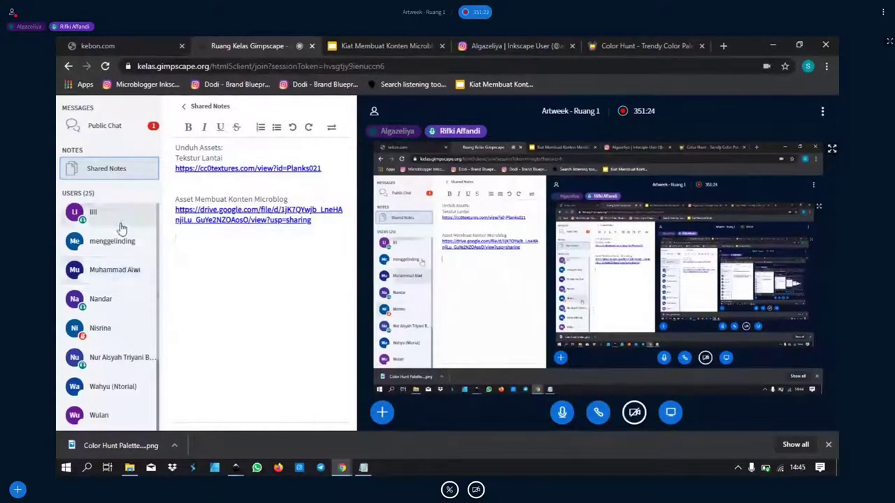
Scroll to the newest Public Chat questions, then bring up the presenter's Instagram profile.
scroll(120, 231, "up", 5)
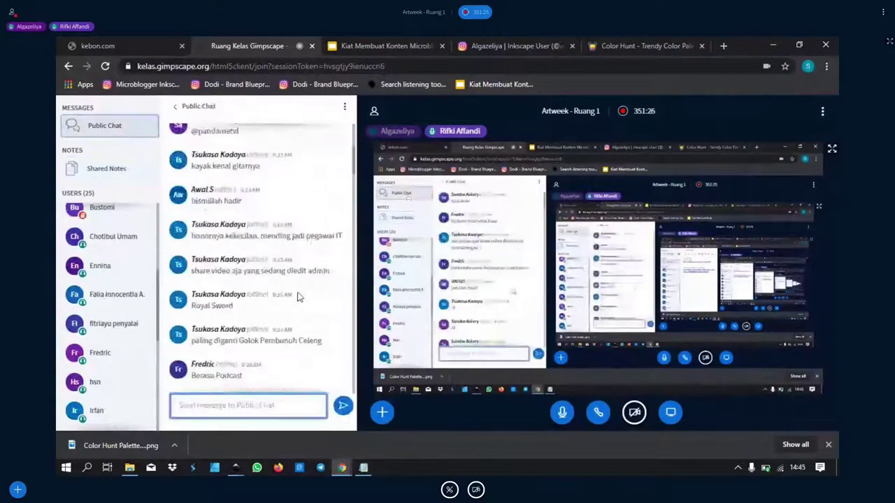
scroll(297, 297, "down", 5)
scroll(297, 297, "down", 5)
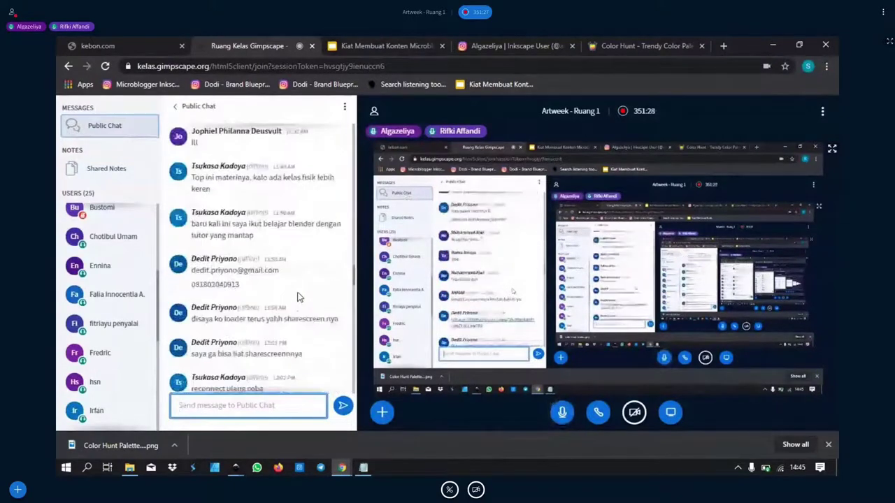
scroll(297, 297, "down", 5)
scroll(297, 297, "down", 5)
scroll(297, 297, "down", 5)
scroll(301, 302, "down", 5)
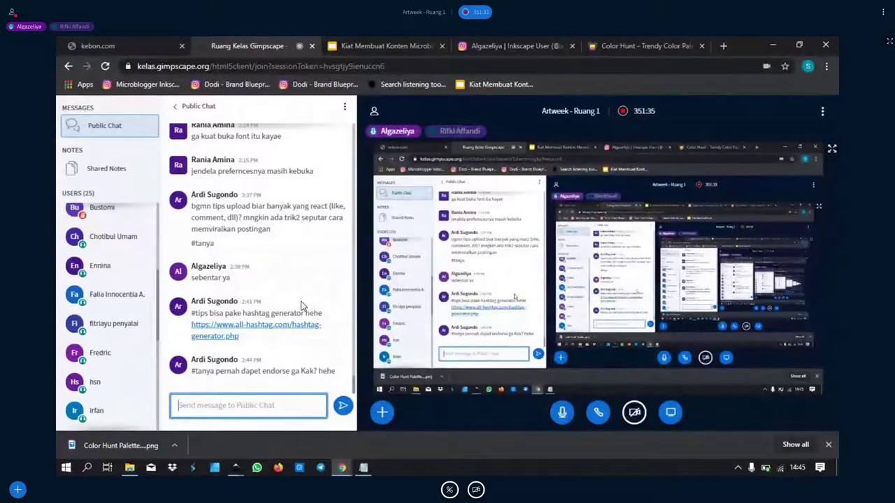
left_click(494, 51)
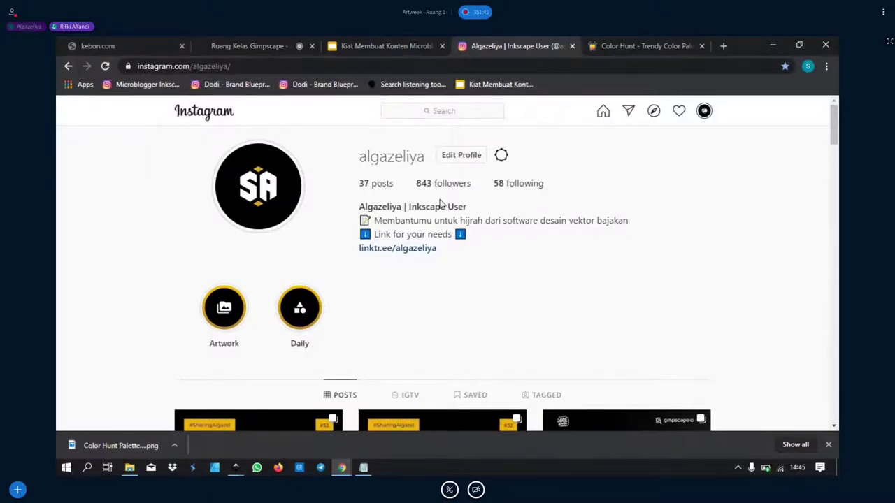
Show the presenter's posts grid as an example feed, alternating with the chat, ending on the meeting.
scroll(440, 202, "down", 3)
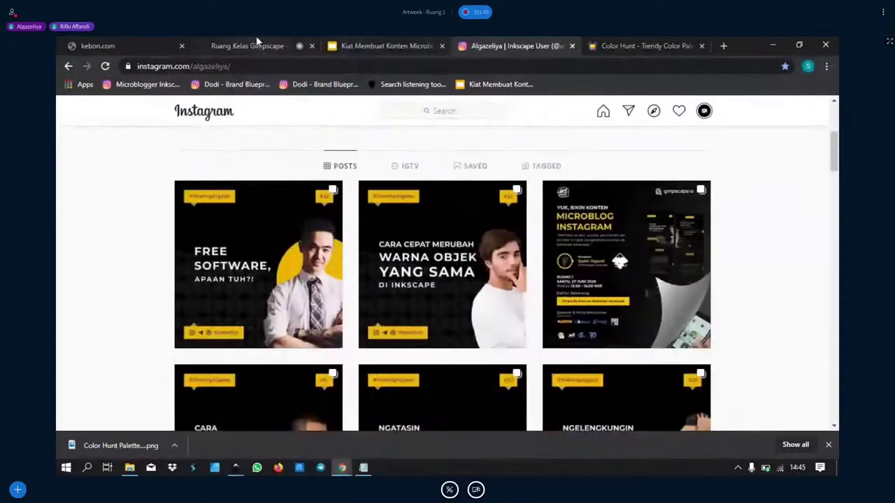
left_click(253, 43)
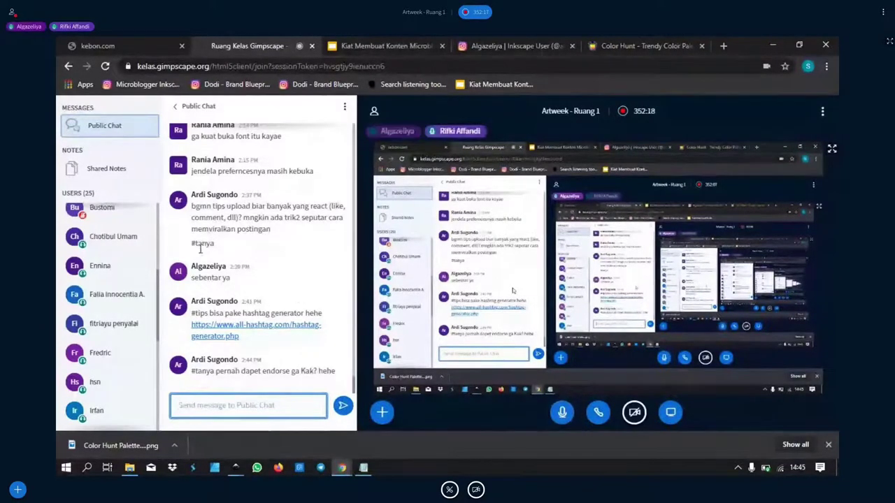
scroll(313, 272, "up", 1)
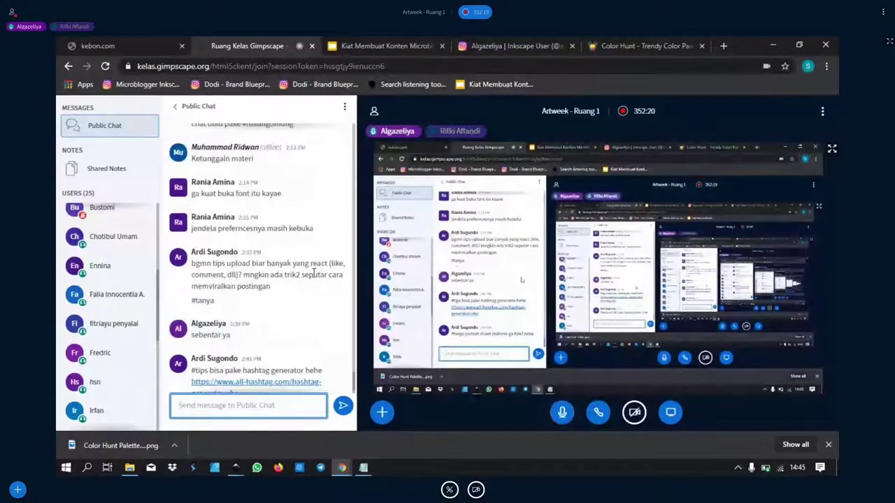
scroll(313, 273, "down", 1)
left_click(513, 45)
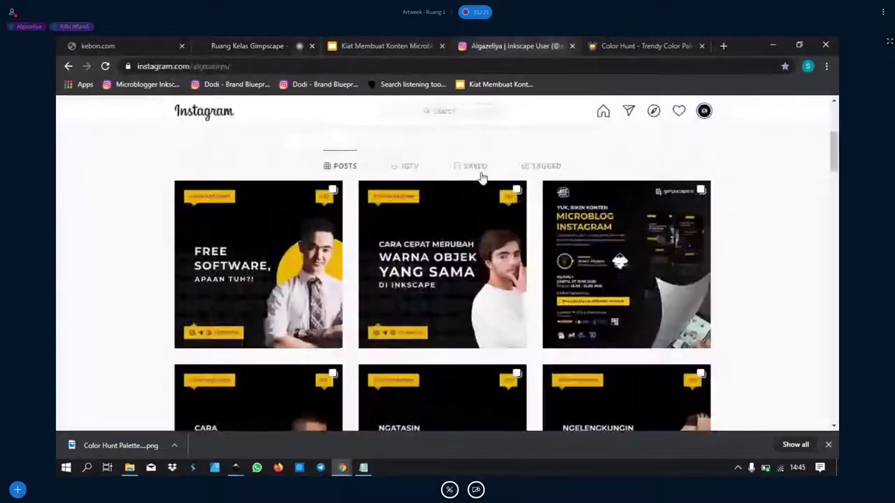
scroll(824, 241, "up", 5)
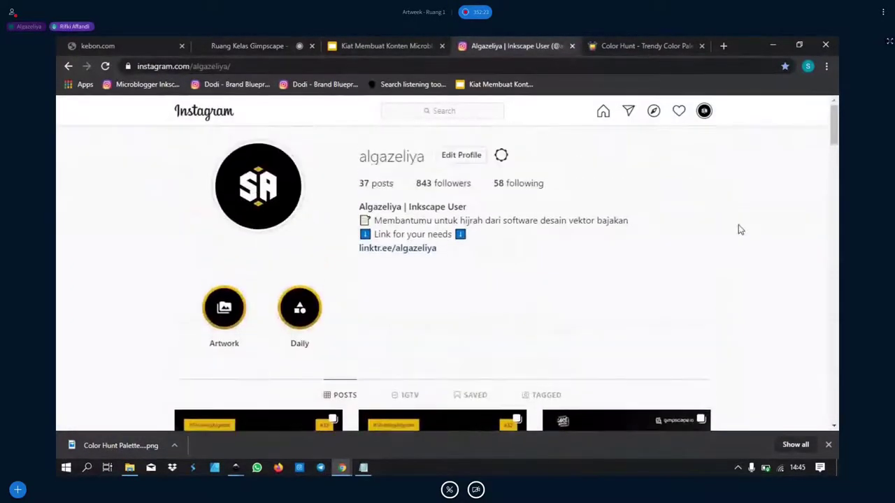
scroll(735, 217, "down", 2)
scroll(735, 217, "down", 1)
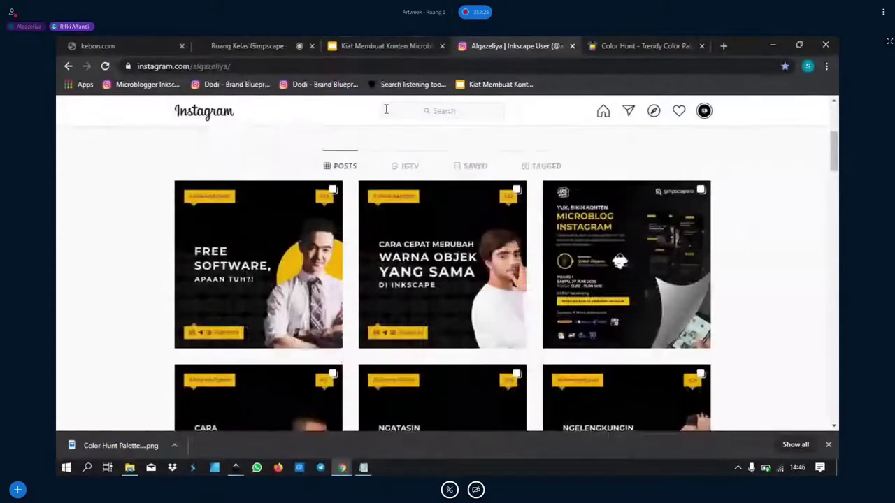
left_click(308, 44)
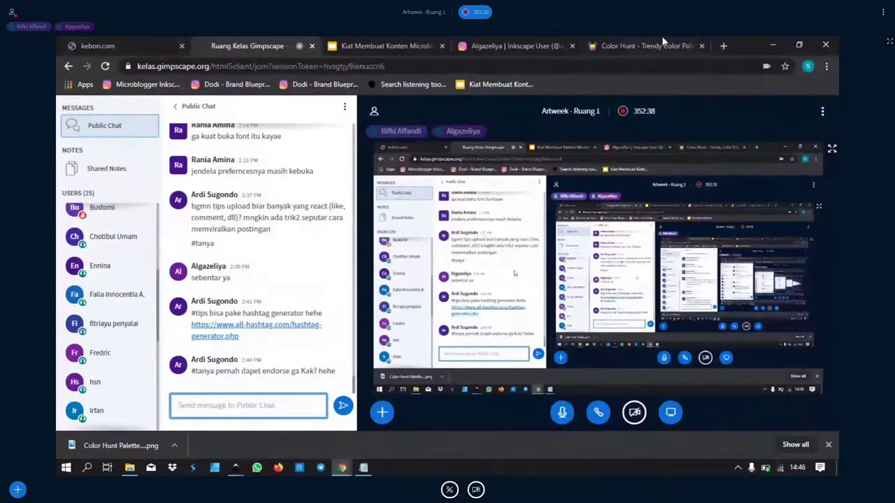
Move from the meeting notes and microblog presentation to the Google Slides presentations list.
left_click(109, 177)
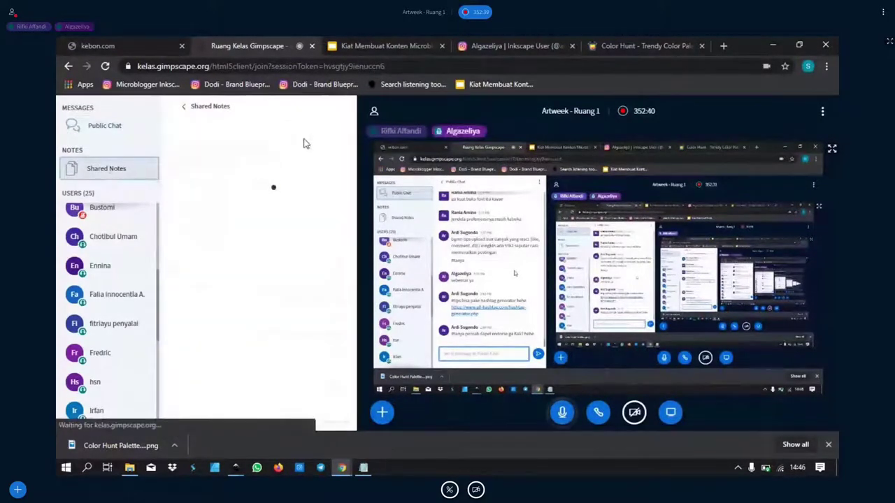
left_click(377, 45)
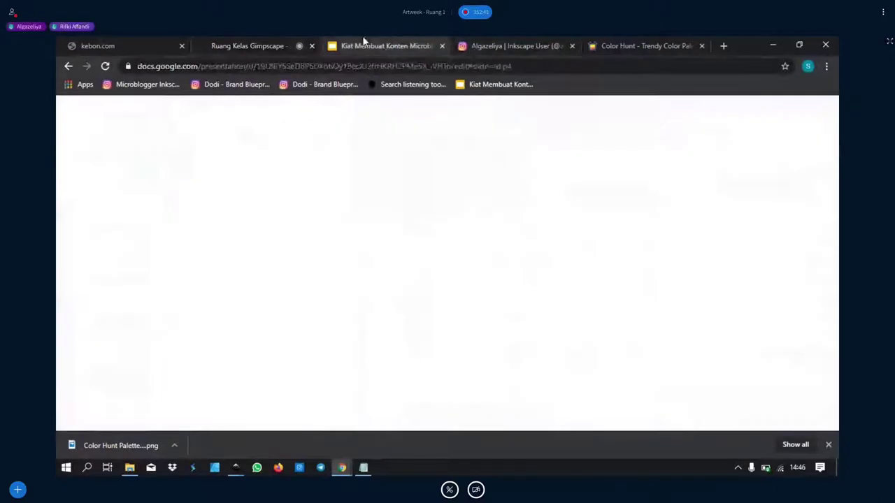
left_click(76, 114)
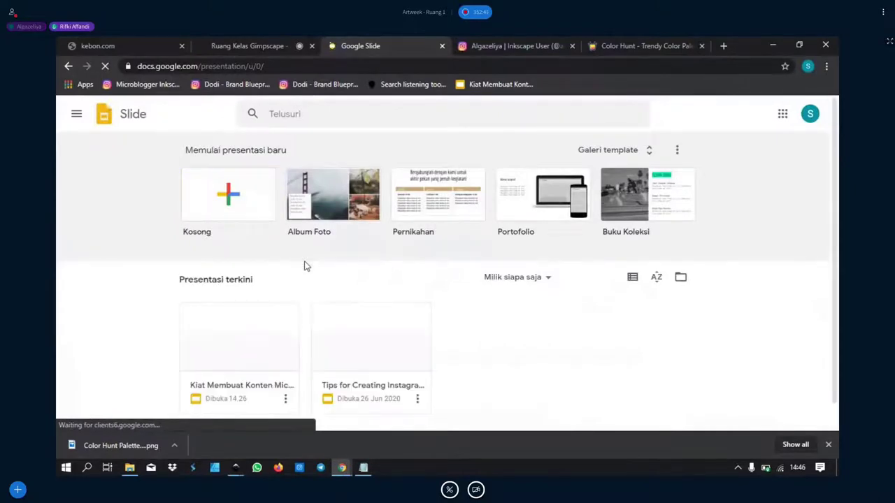
scroll(371, 290, "down", 1)
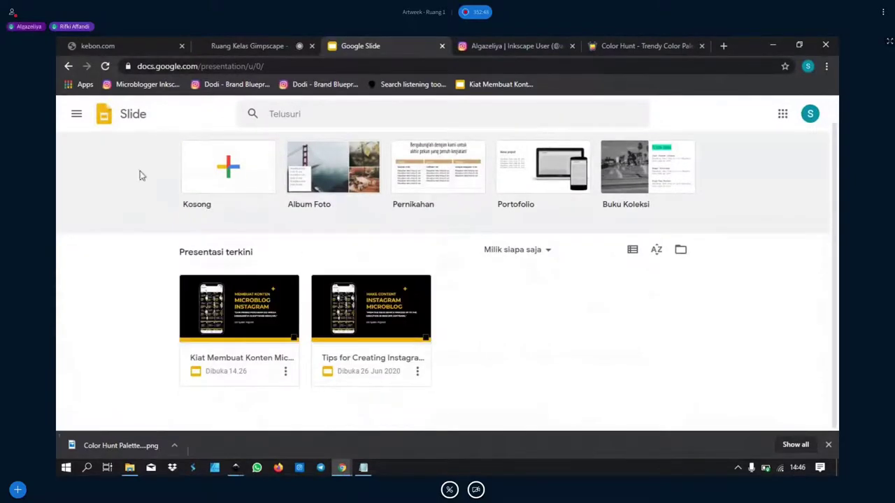
Dismiss the download notice and go to the Google Docs home from the navigation drawer.
left_click(76, 114)
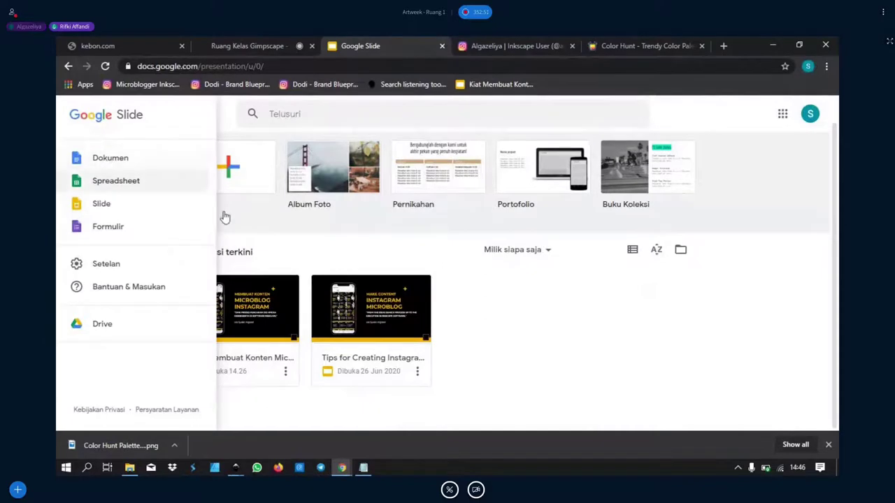
left_click(509, 350)
scroll(650, 363, "up", 1)
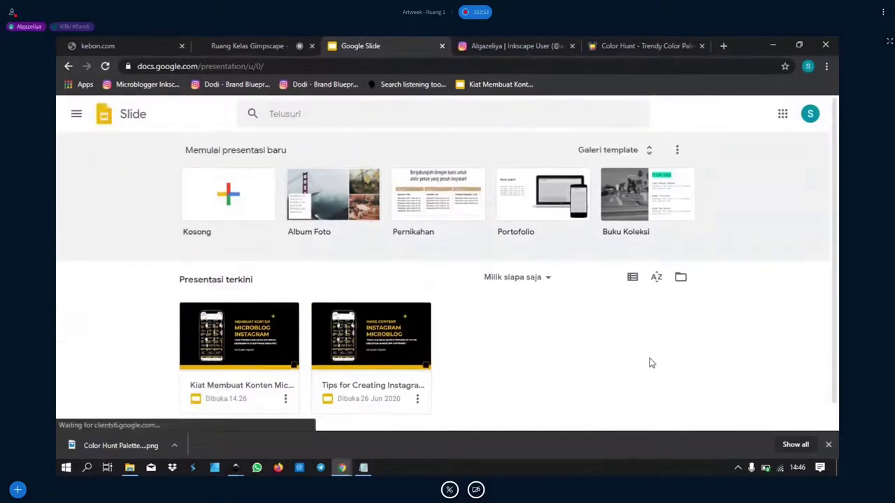
left_click(828, 445)
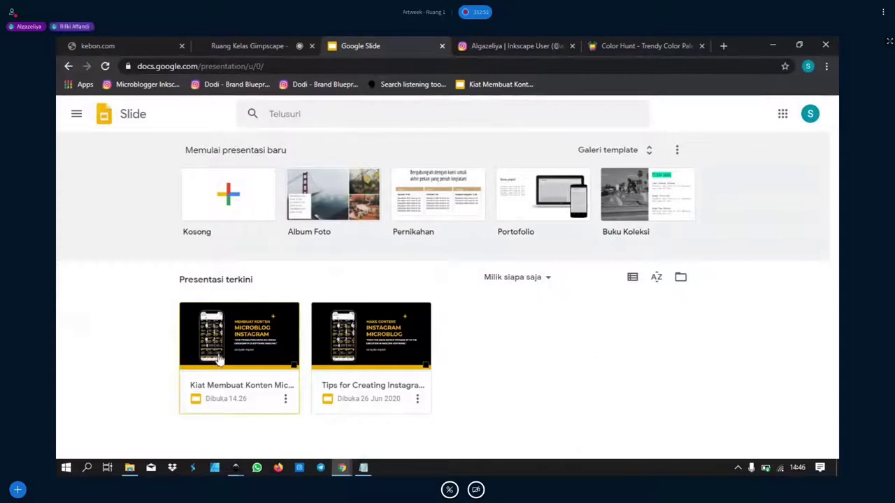
left_click(77, 114)
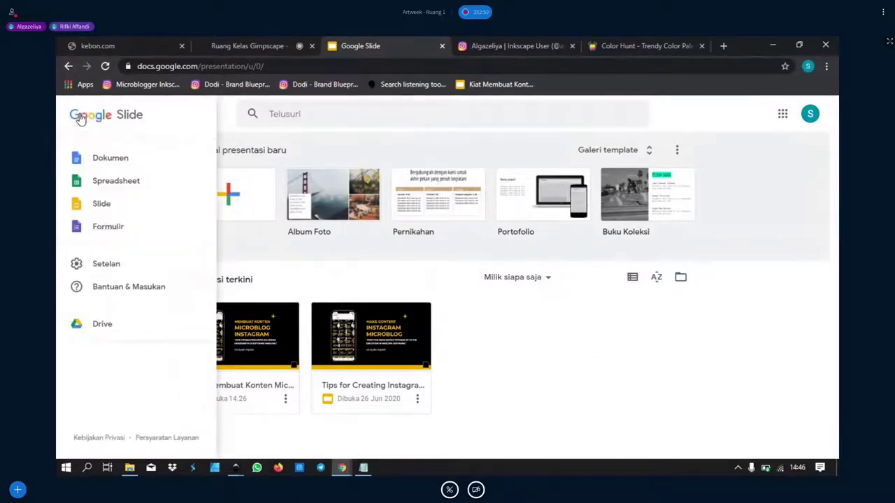
left_click(112, 160)
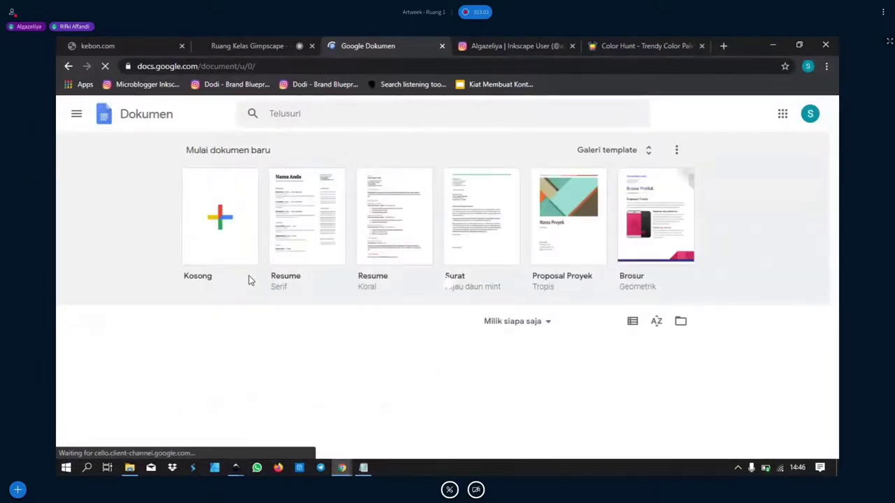
Open Rangkuman Loka Karya and review the answerthepublic, Rumus AISA and pexels links.
scroll(126, 273, "down", 2)
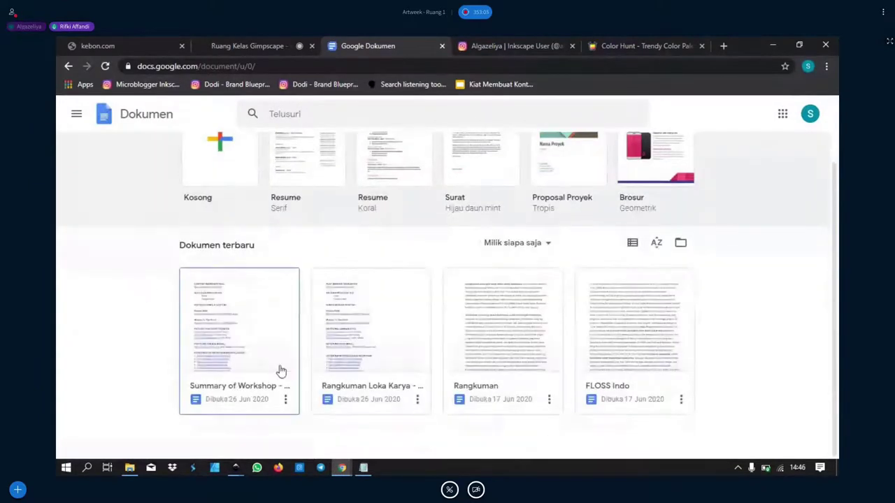
left_click(374, 347)
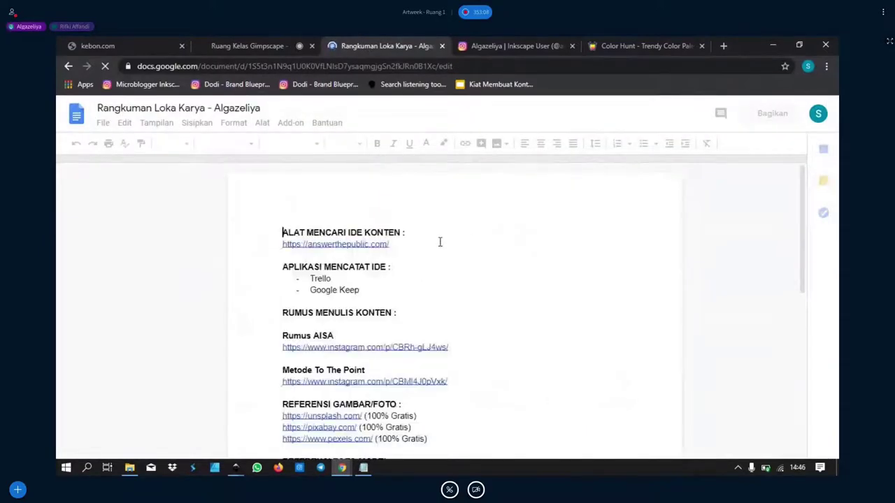
left_click(439, 242)
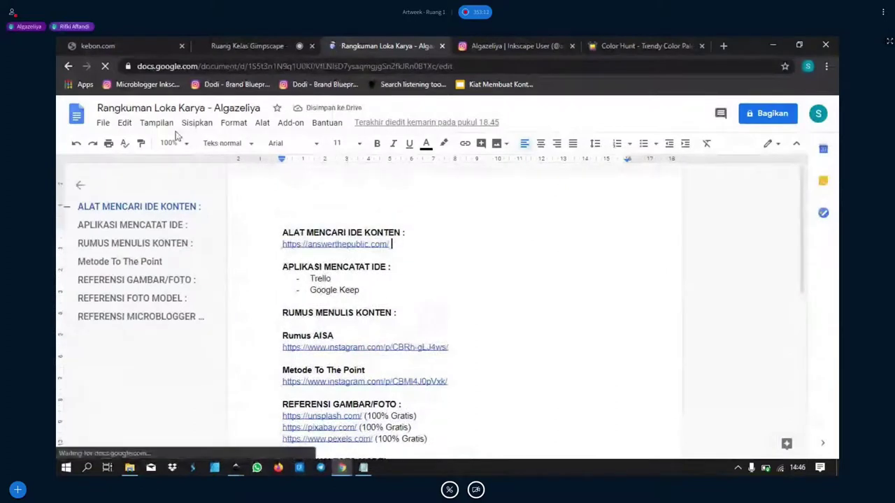
scroll(317, 243, "down", 2)
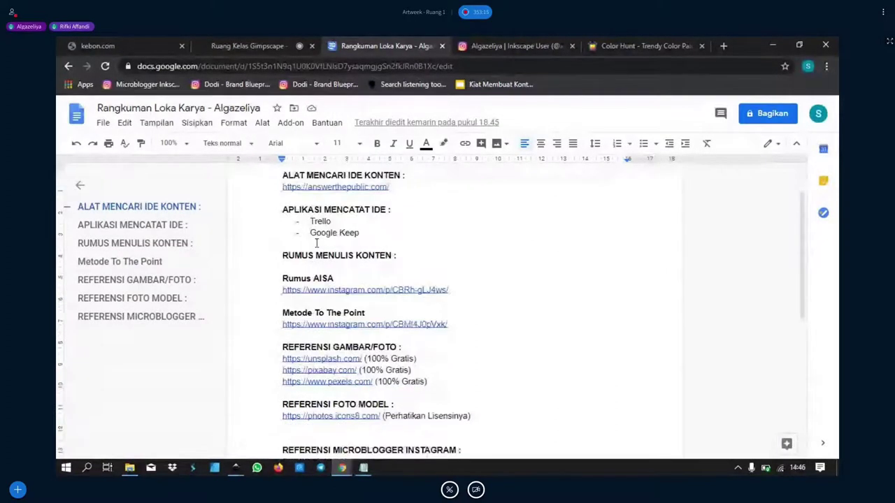
left_click(489, 295)
scroll(510, 307, "down", 2)
left_click(499, 325)
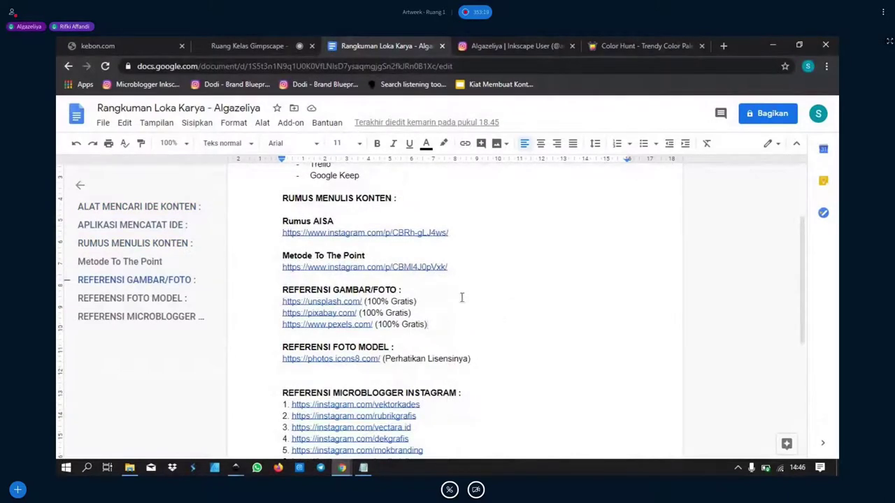
Check the classroom tab, scroll further through the summary, then switch to Instagram.
left_click(261, 45)
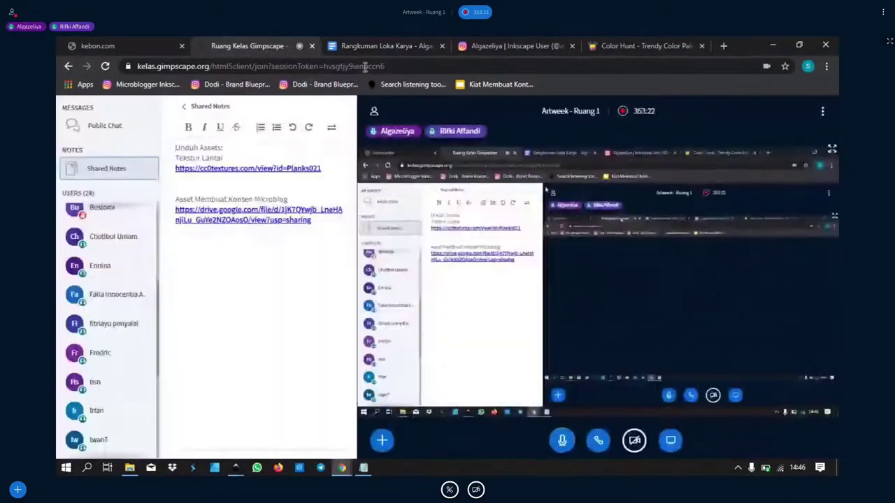
left_click(369, 40)
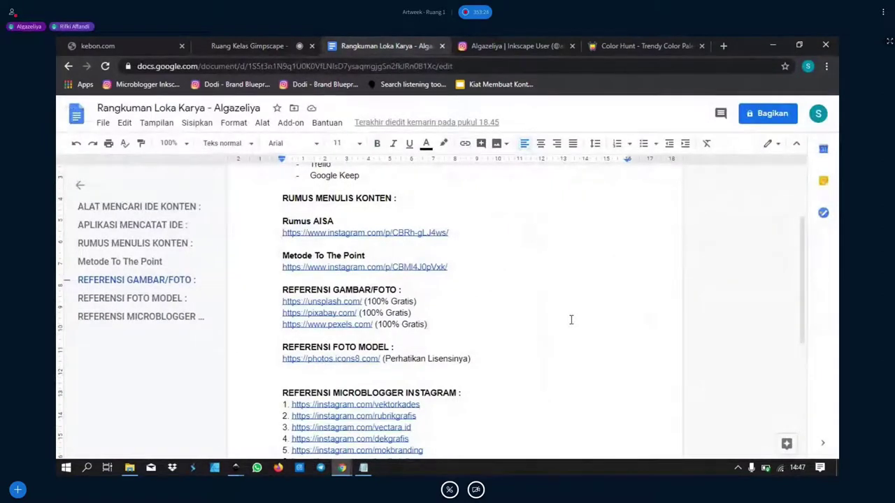
scroll(571, 319, "down", 1)
scroll(571, 320, "down", 1)
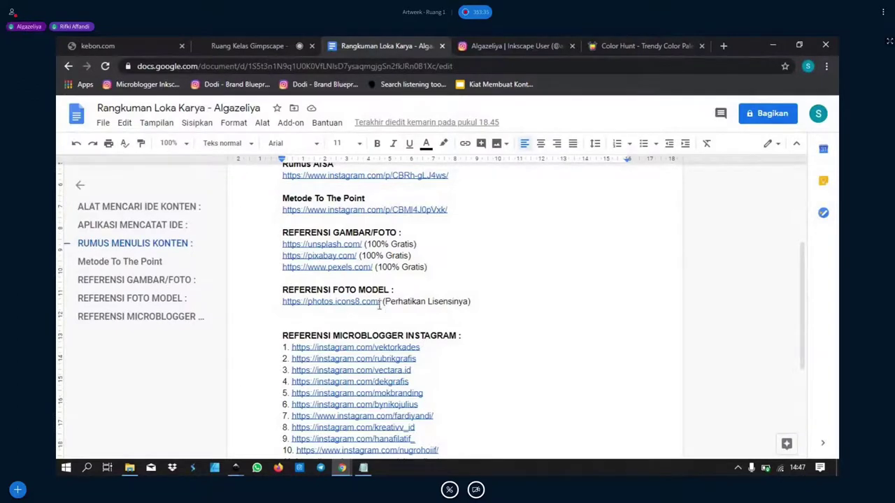
left_click(510, 45)
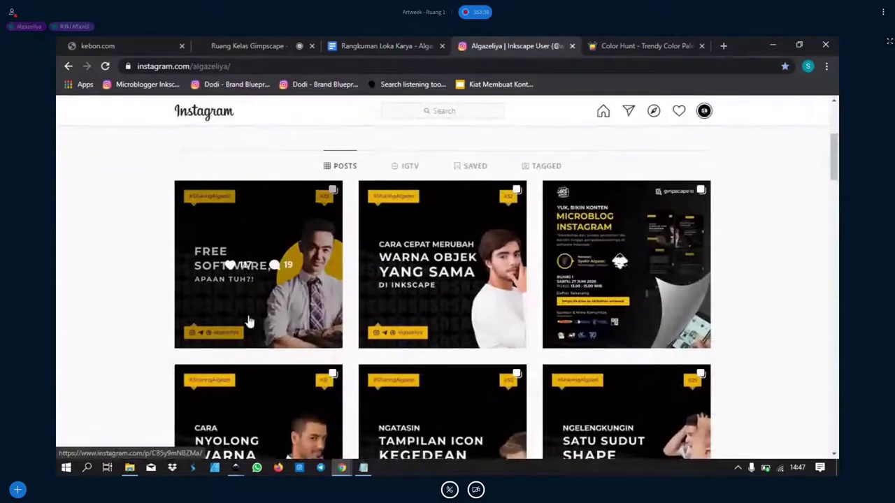
Scroll the Instagram profile grid and briefly glance at the summary document.
scroll(505, 294, "down", 2)
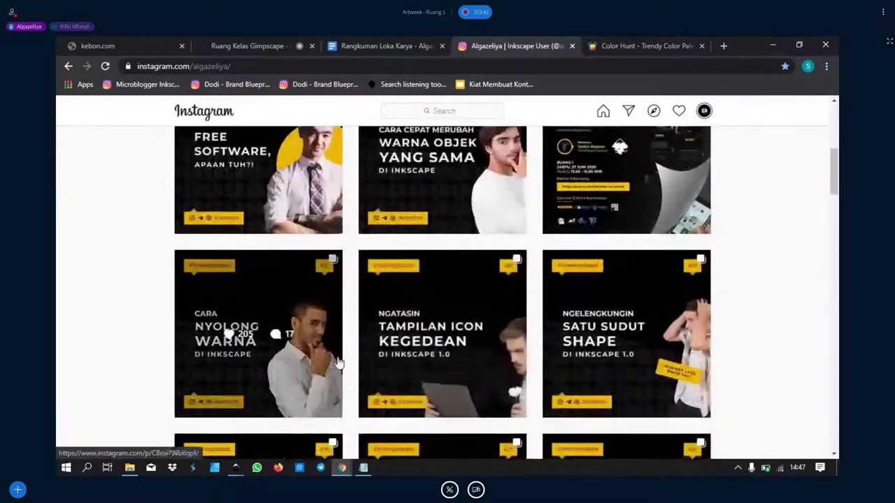
scroll(671, 343, "down", 1)
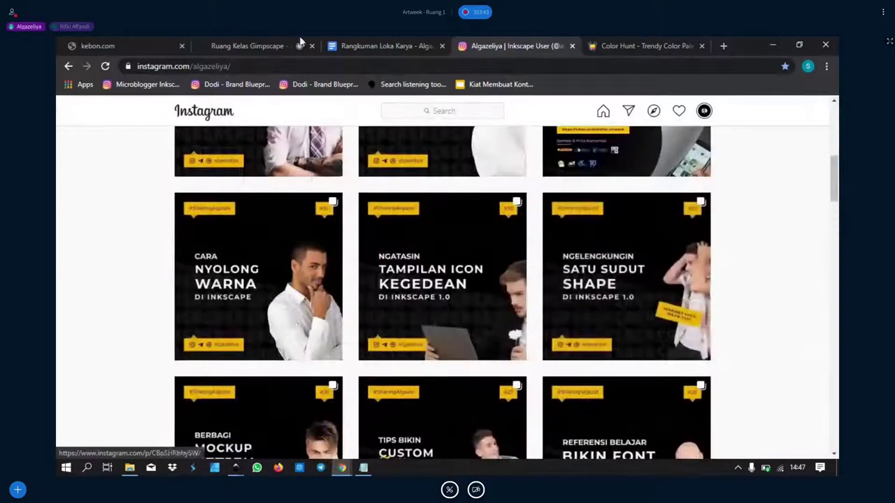
left_click(276, 66)
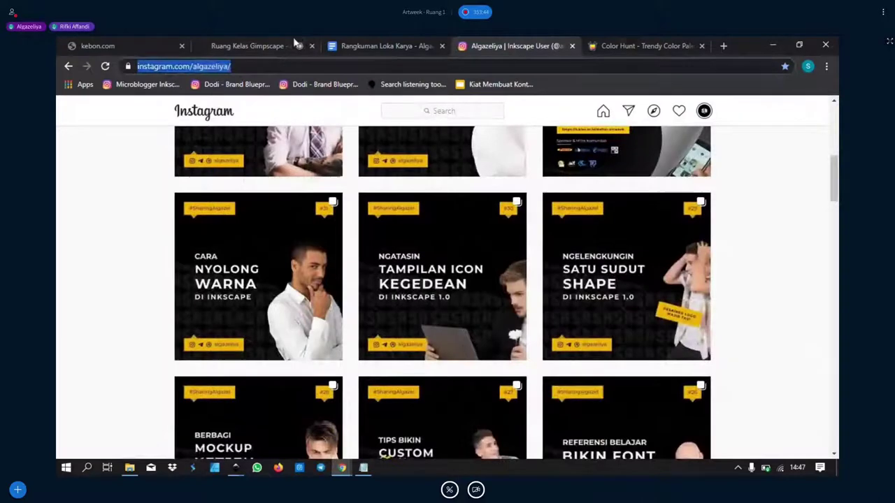
left_click(352, 47)
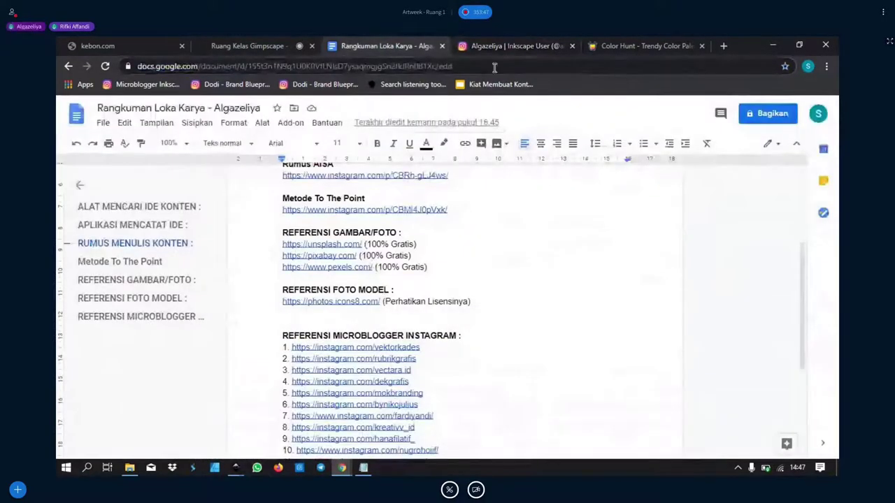
left_click(507, 45)
Read the caption of the 'Ngelengkungin Satu Sudut Shape di Inkscape 1.0' post.
left_click(627, 234)
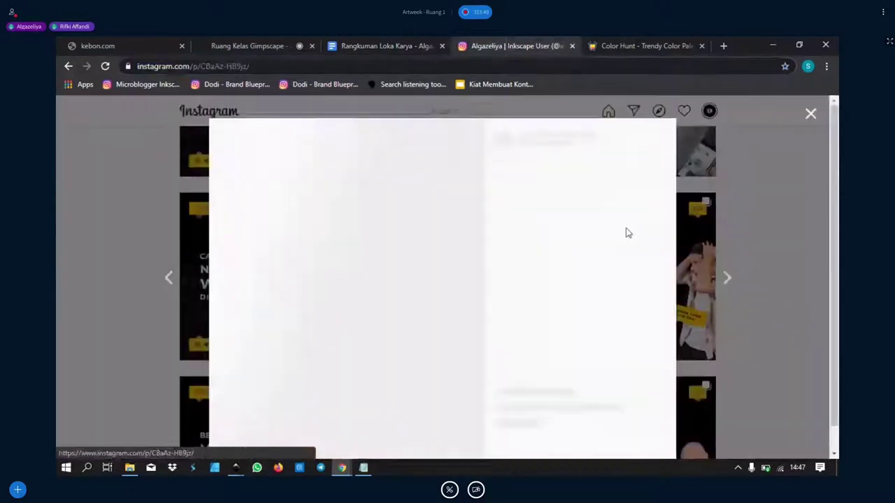
scroll(591, 220, "down", 1)
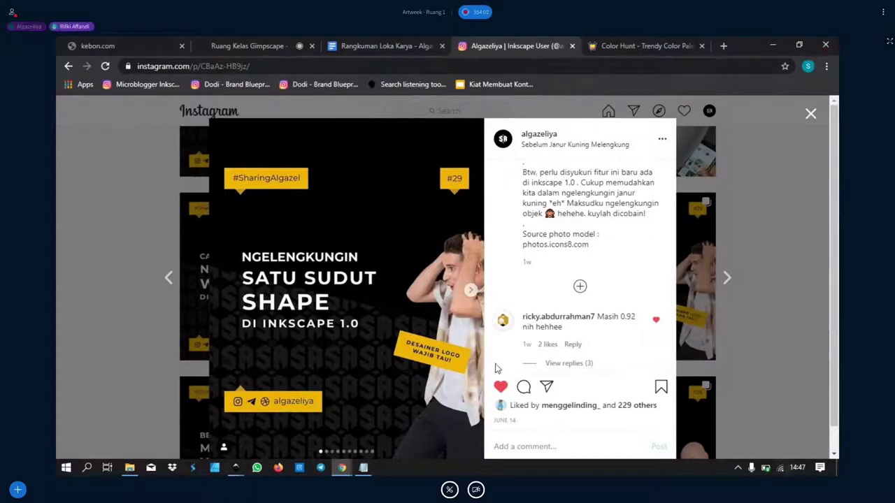
left_click(371, 43)
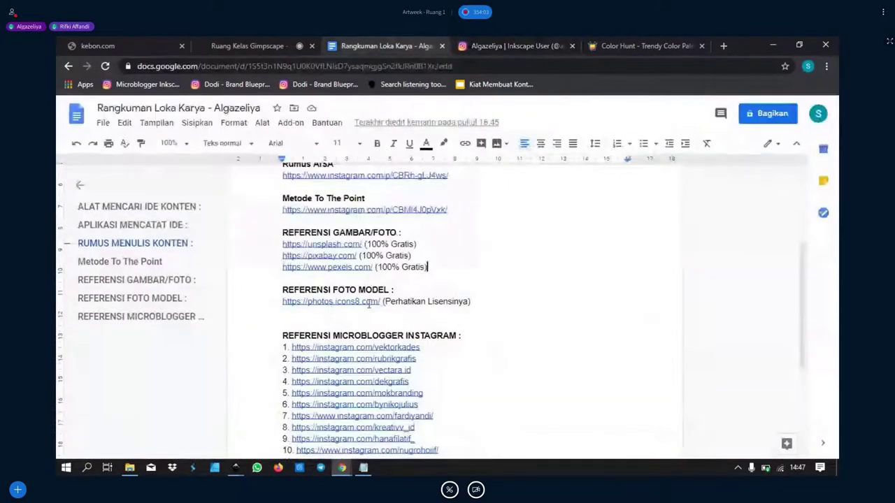
left_click(481, 43)
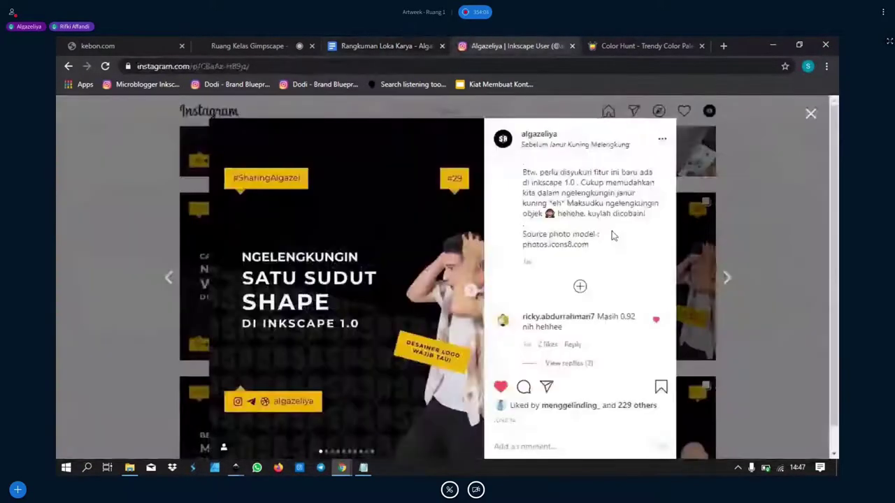
scroll(599, 256, "up", 2)
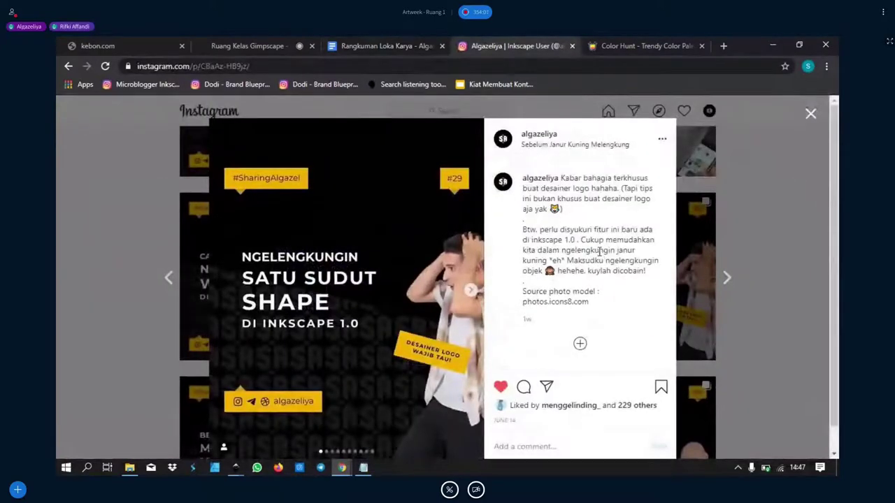
scroll(549, 216, "down", 1)
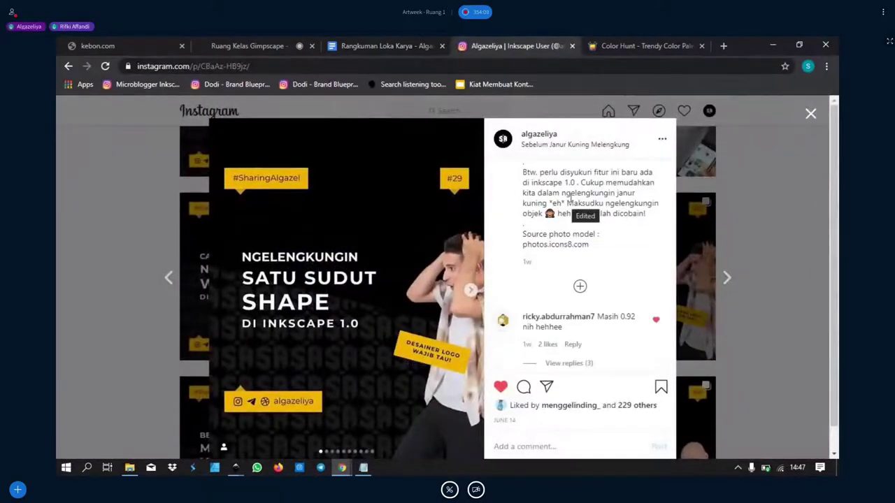
scroll(571, 203, "down", 1)
scroll(577, 219, "up", 2)
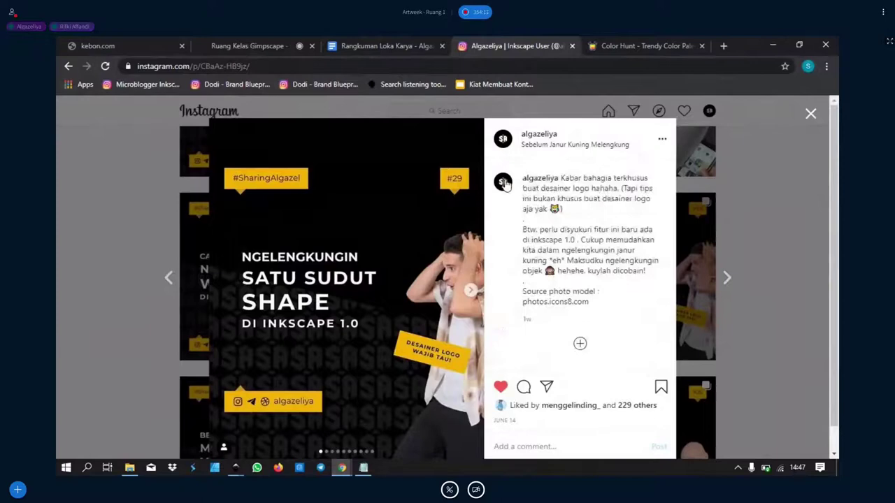
Close the post and move to the Ruang Kelas Gimpscape classroom.
left_click(387, 42)
scroll(499, 214, "down", 2)
left_click(499, 43)
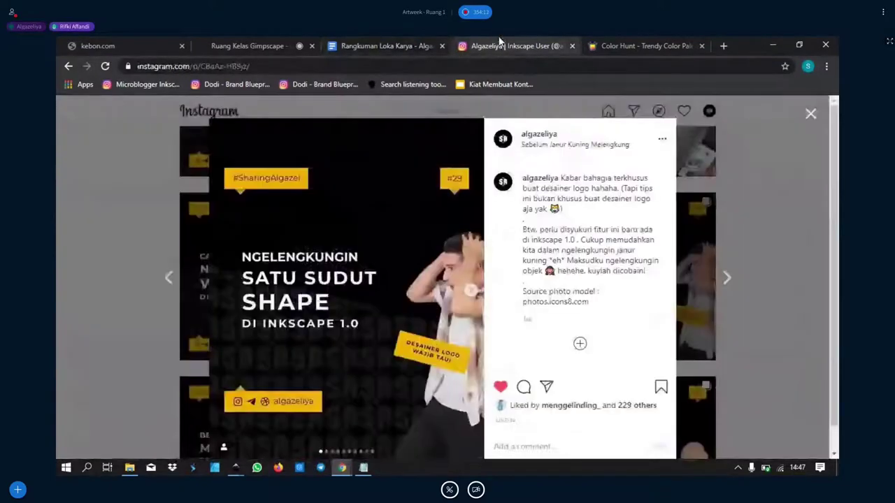
left_click(170, 172)
key("ctrl+1")
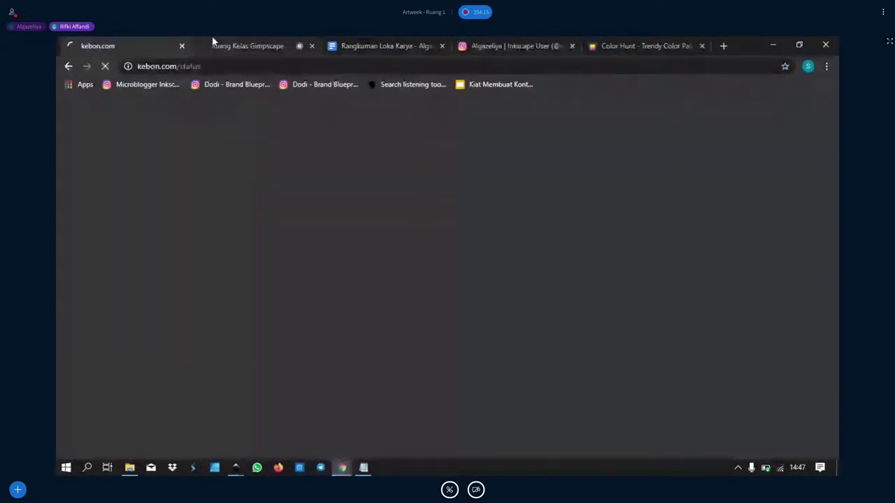
left_click(214, 44)
scroll(112, 321, "up", 5)
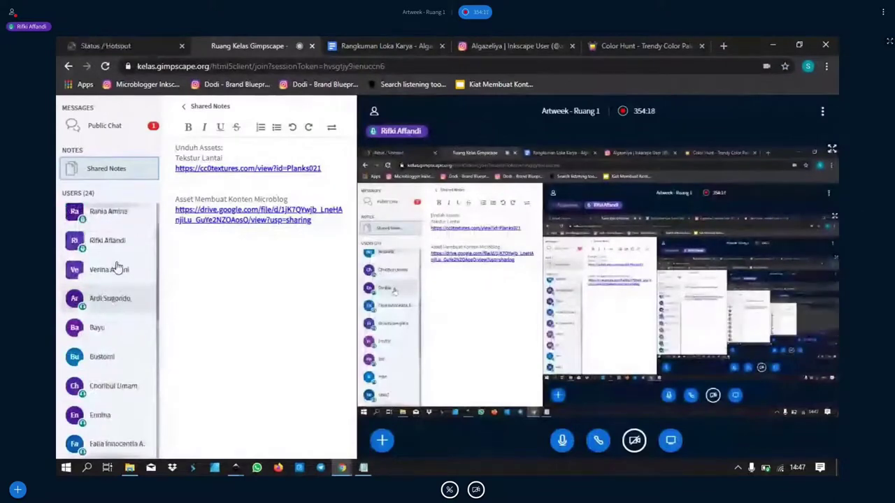
Show BigBlueButton's Public Chat scrolled to the latest participant messages.
left_click(108, 129)
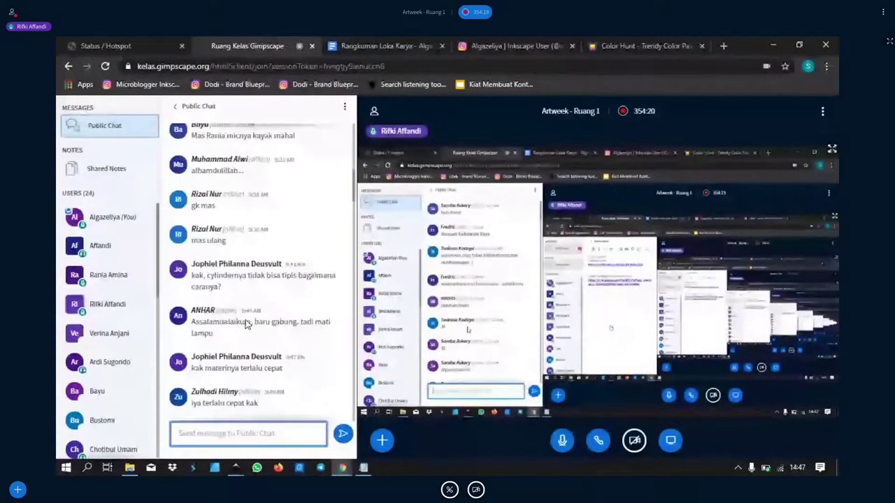
left_click_drag(354, 340, 351, 415)
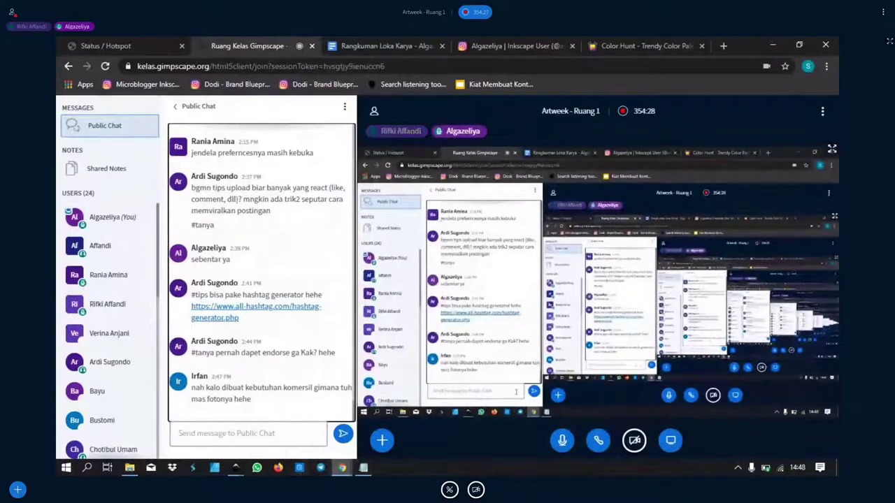
Copy the photos.icons8.com link from Rangkuman Loka Karya, then switch to Instagram.
left_click(394, 43)
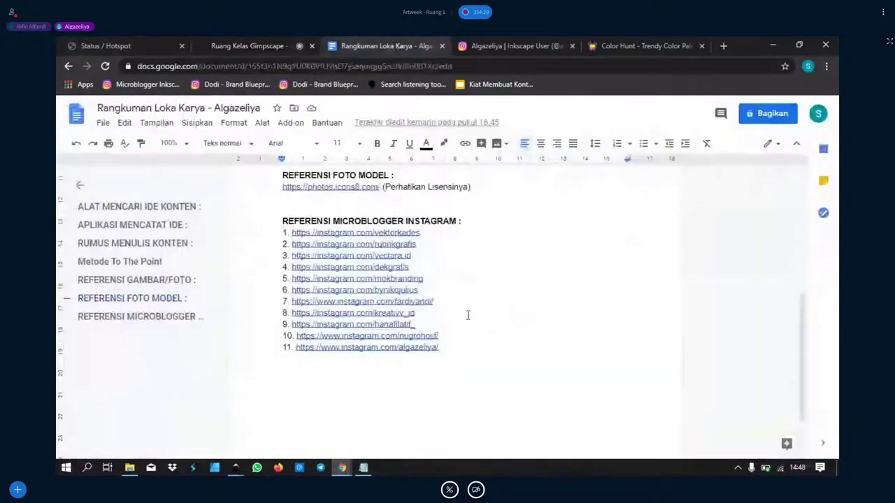
scroll(468, 315, "up", 3)
left_click(362, 301)
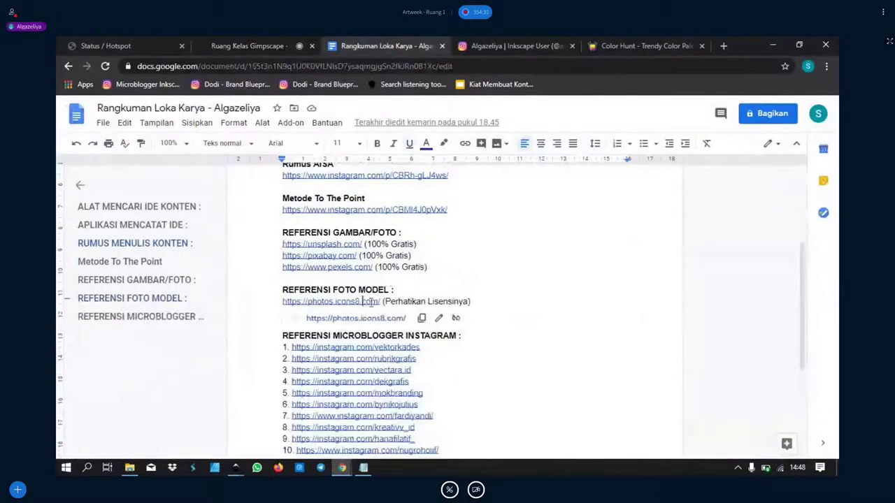
left_click(422, 318)
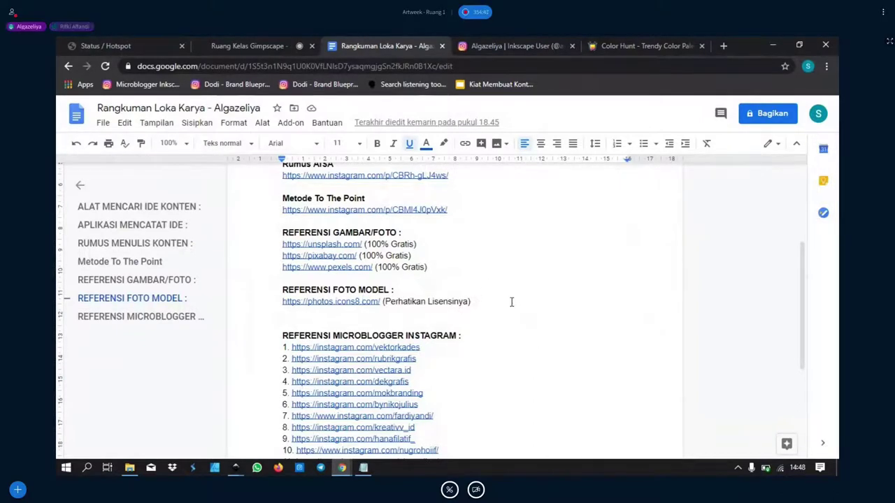
left_click(494, 44)
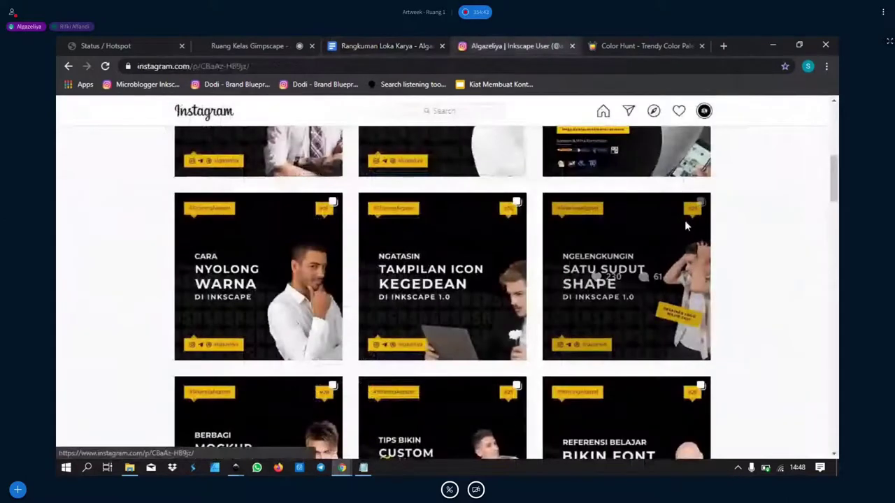
Show the Satu Sudut Shape post's photo credit, then return via the class chat to the summary.
left_click(684, 221)
scroll(539, 257, "down", 1)
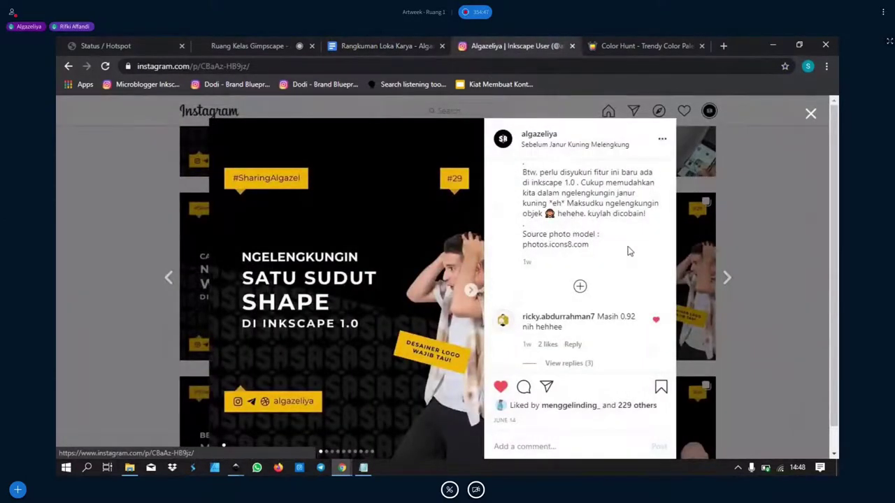
scroll(628, 251, "up", 1)
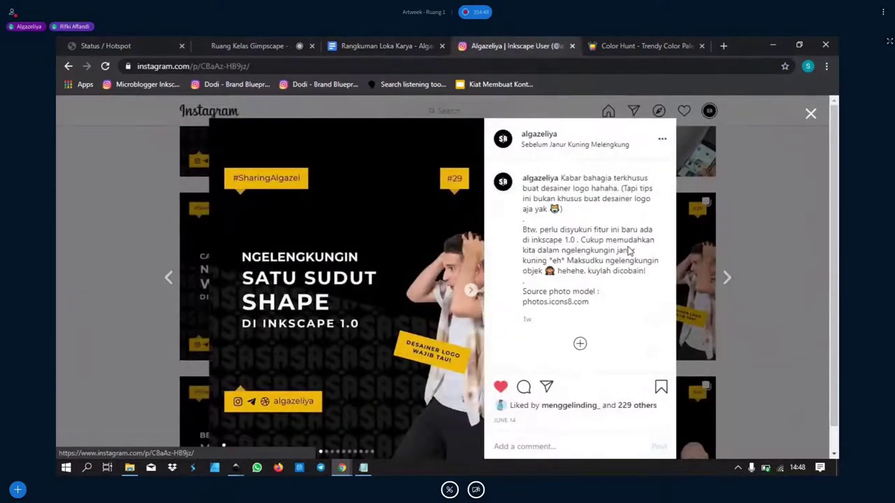
left_click(261, 41)
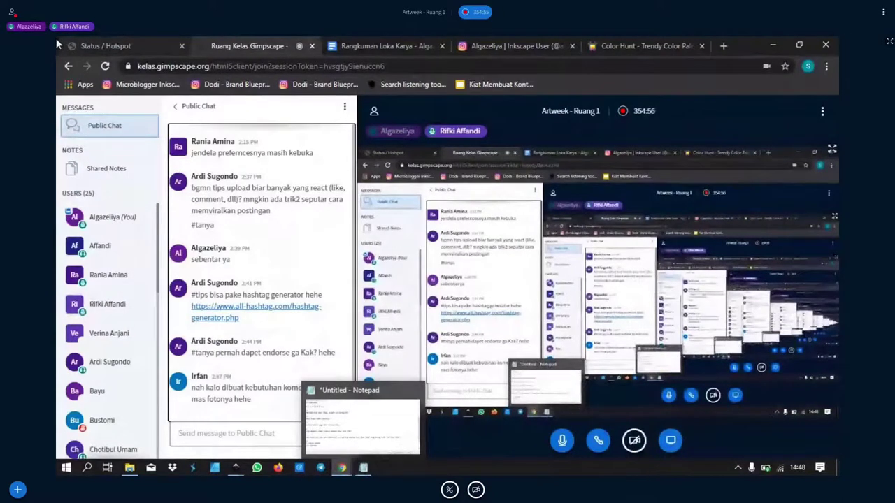
left_click(377, 40)
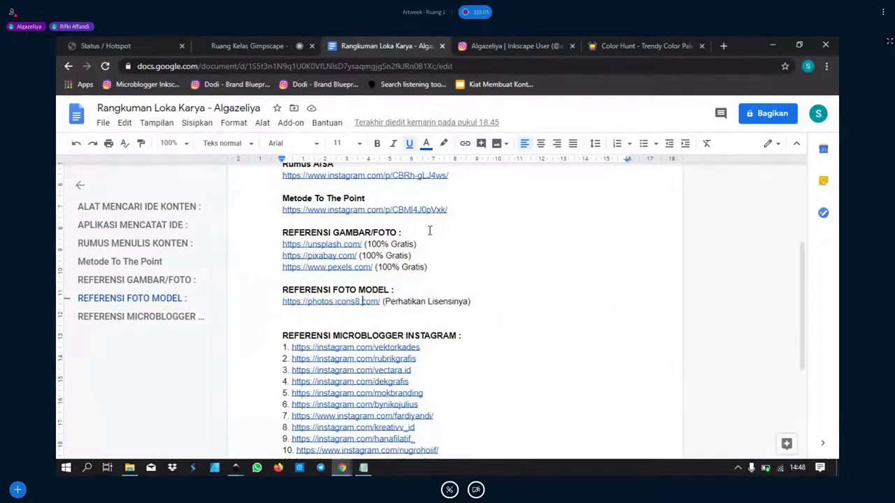
Scroll the summary back to Rumus Menulis Konten and leave it for another tab.
scroll(427, 244, "down", 1)
scroll(475, 294, "down", 2)
scroll(518, 330, "up", 4)
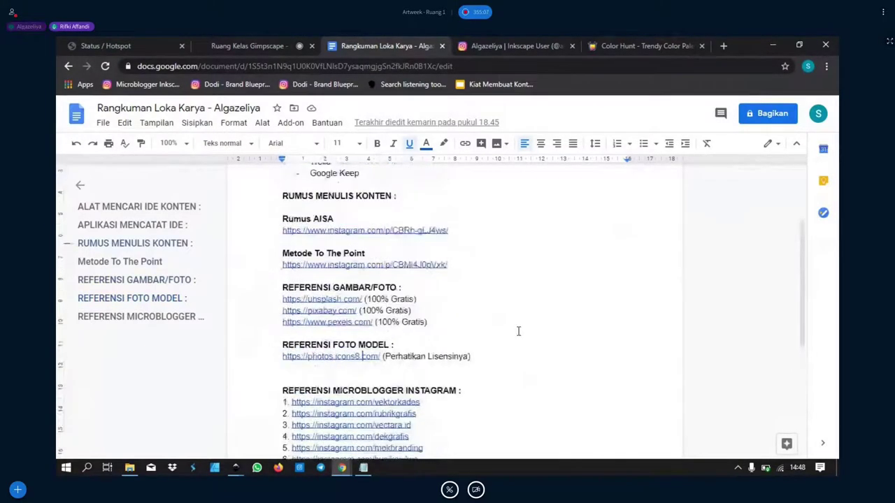
scroll(518, 331, "up", 3)
left_click(280, 46)
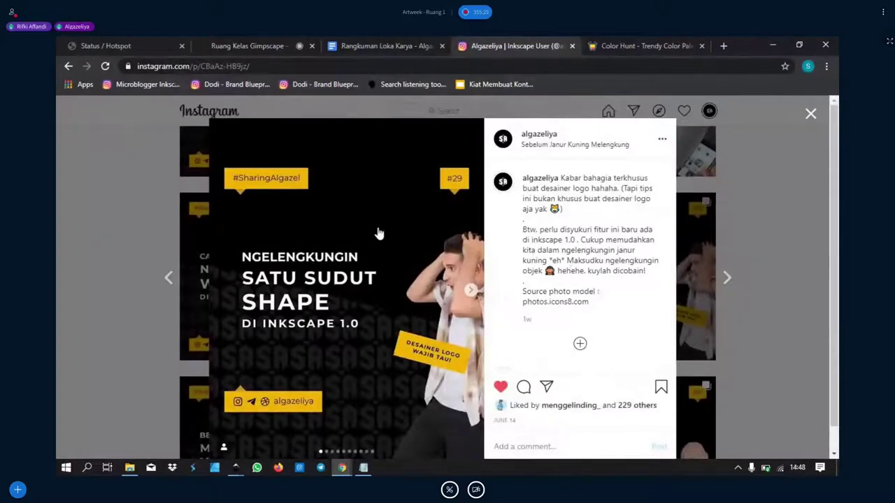
Scroll the presenter's Instagram profile, then return to the Rangkuman Loka Karya summary.
scroll(231, 262, "up", 4)
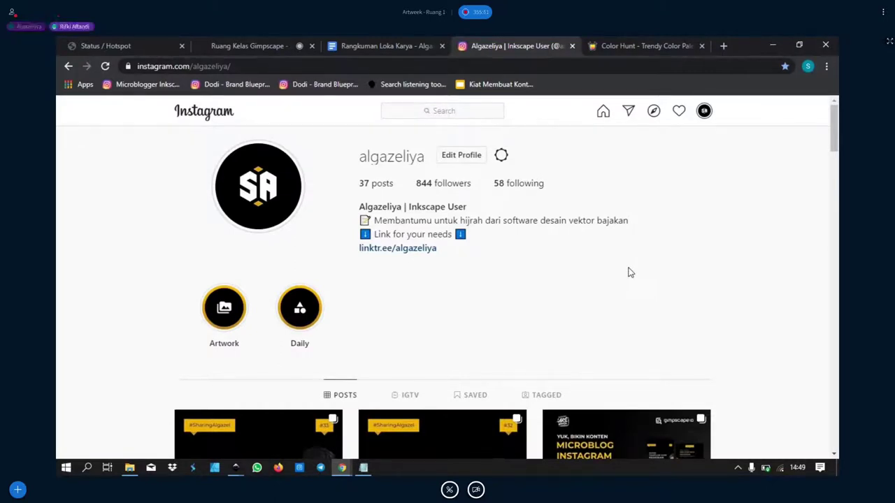
scroll(422, 184, "down", 3)
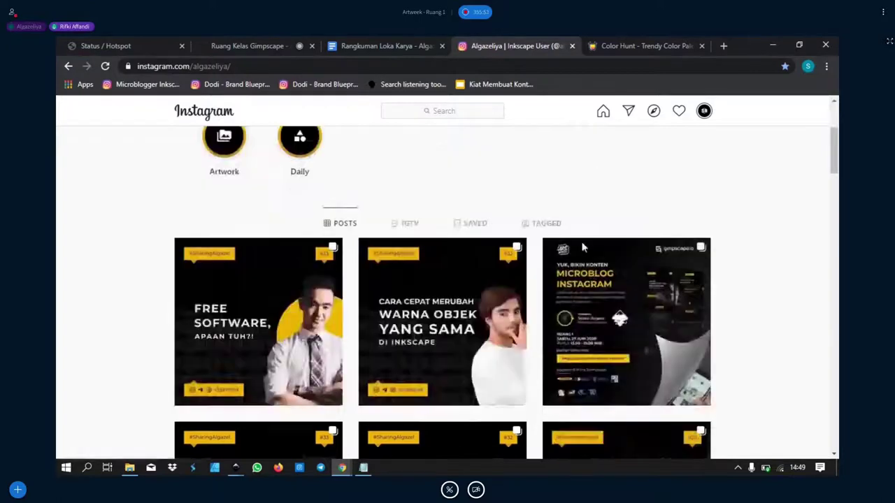
left_click(383, 41)
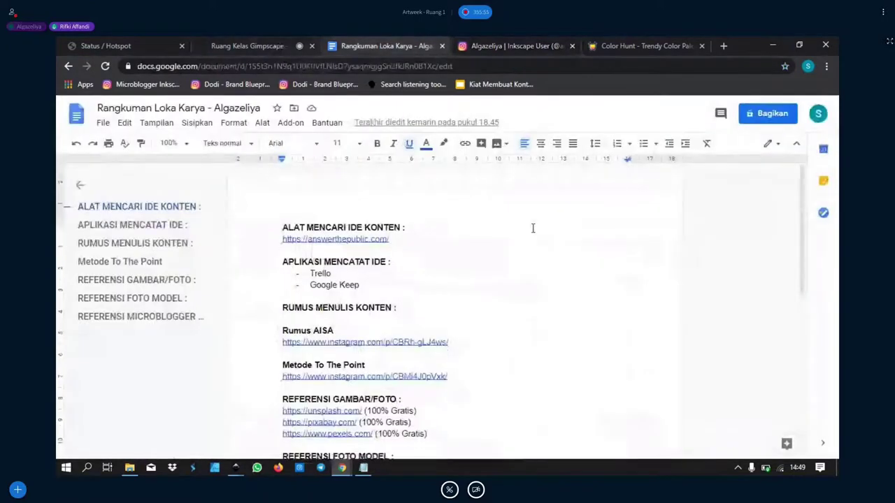
Review the pexels and eleven microblogger links, back up to Google Keep, then open Instagram.
scroll(535, 231, "down", 3)
scroll(539, 254, "down", 3)
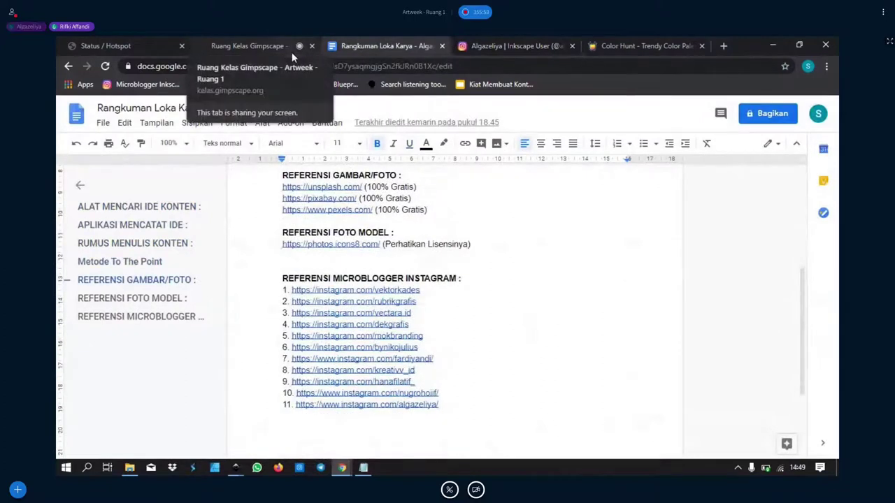
left_click(550, 219)
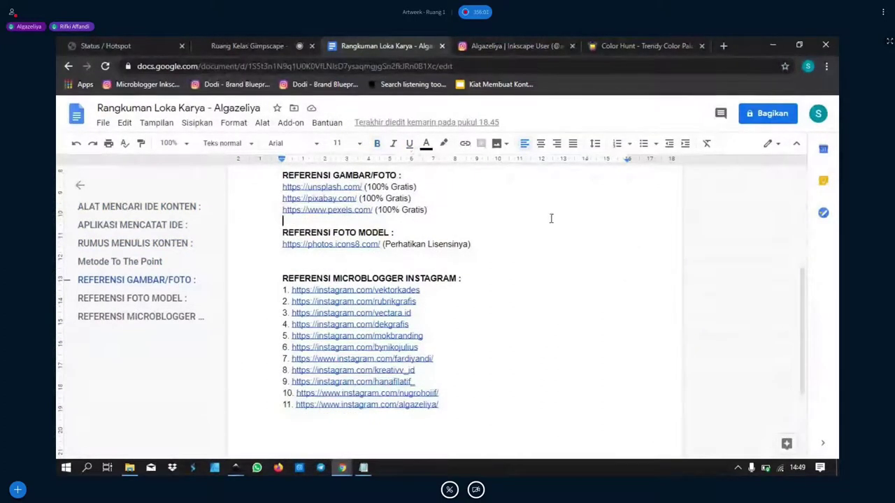
scroll(551, 219, "up", 3)
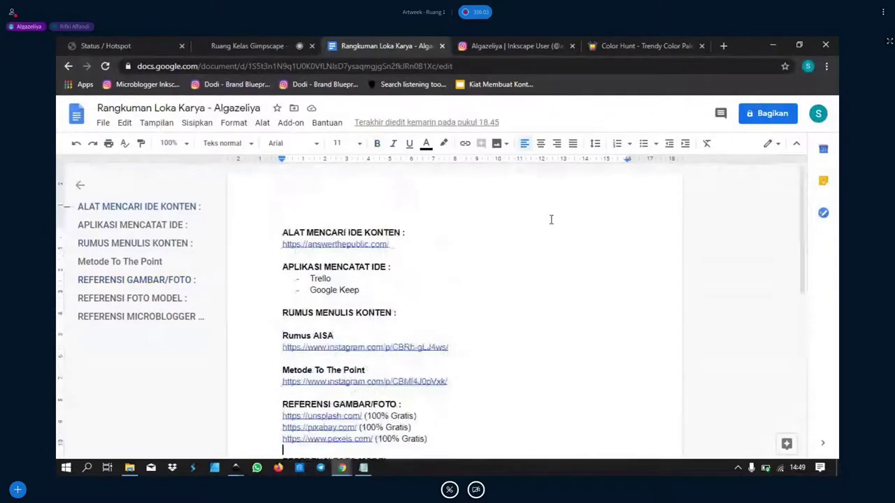
left_click(464, 286)
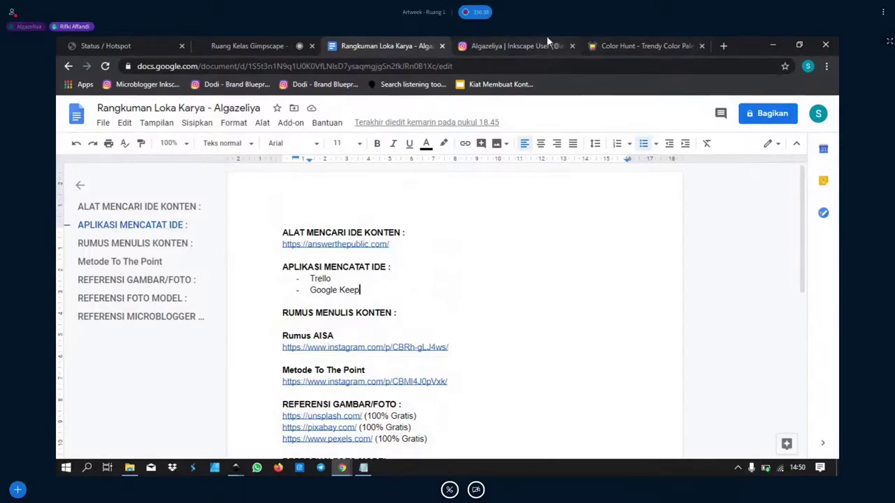
left_click(525, 46)
scroll(451, 296, "down", 2)
Pass through the hotspot status and class chat tabs to Color Hunt palette 192064.
scroll(452, 295, "up", 3)
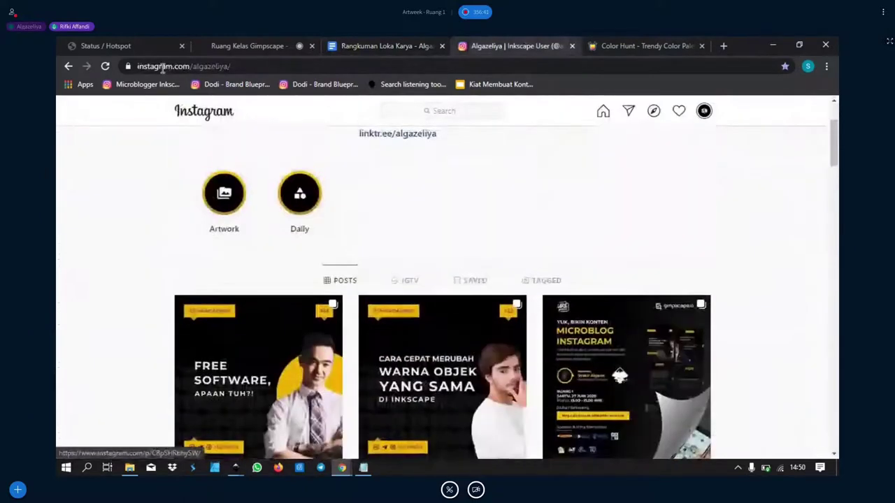
left_click(136, 42)
left_click(243, 44)
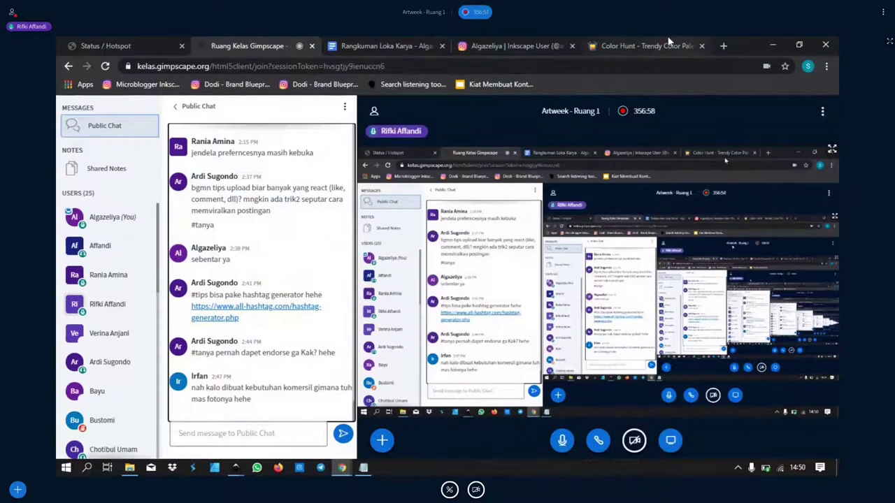
left_click(647, 45)
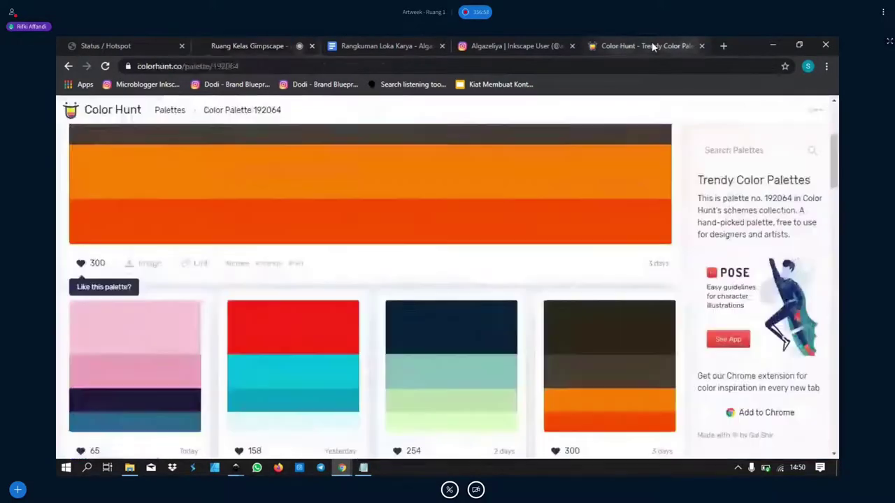
Open the AnswerThePublic search tool from its bookmark and look over its home page.
left_click(409, 85)
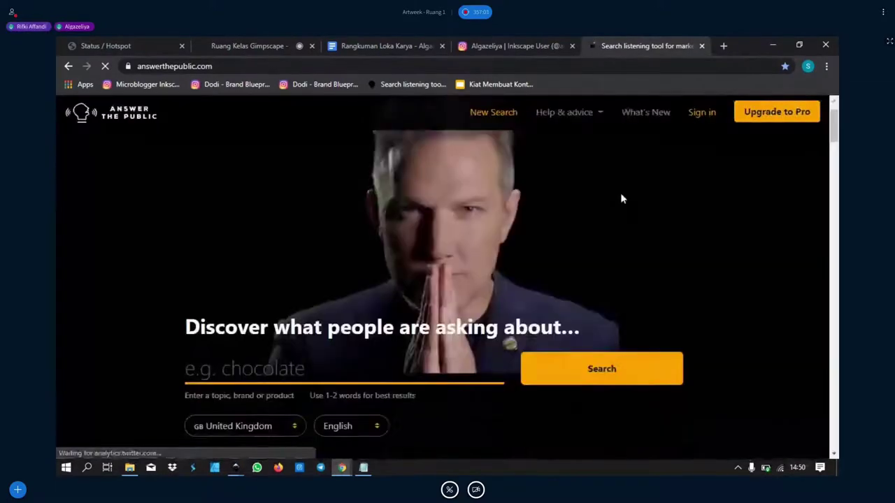
scroll(634, 210, "down", 3)
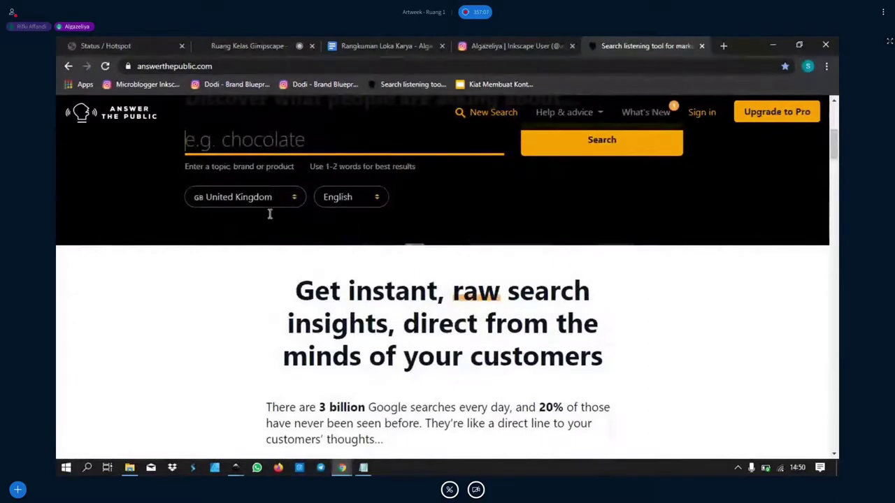
scroll(610, 291, "up", 2)
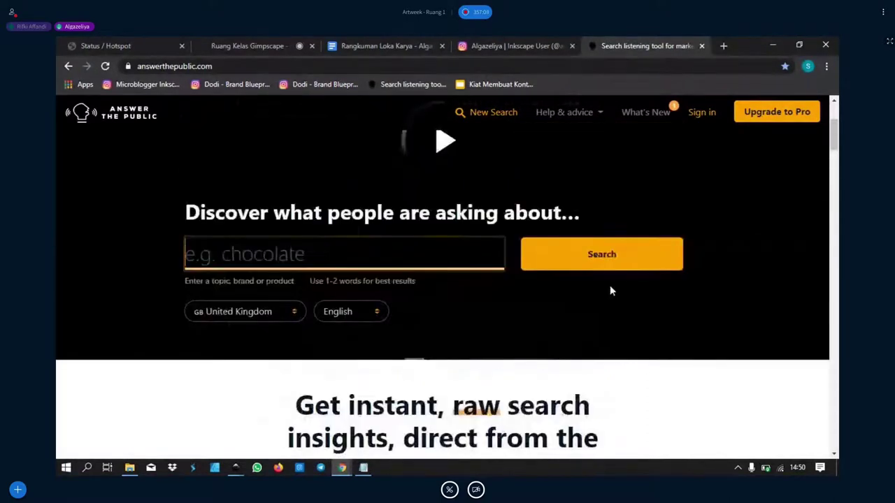
scroll(610, 290, "down", 2)
scroll(610, 290, "down", 3)
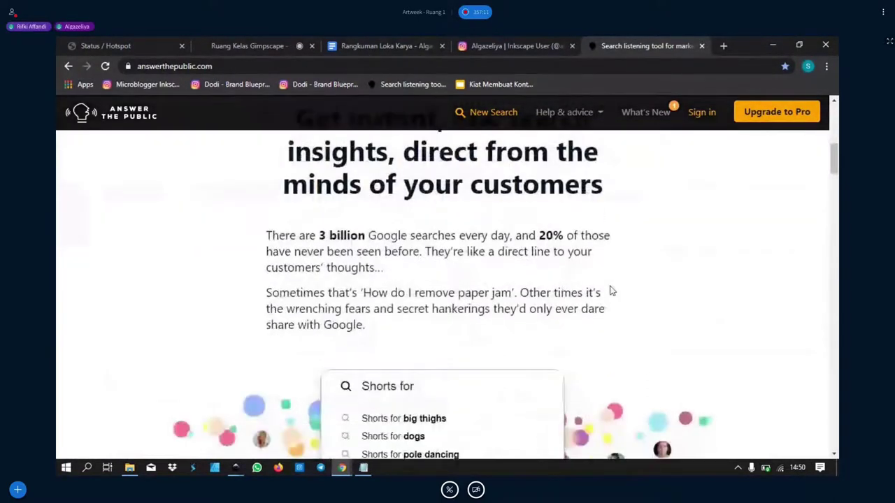
scroll(610, 290, "down", 2)
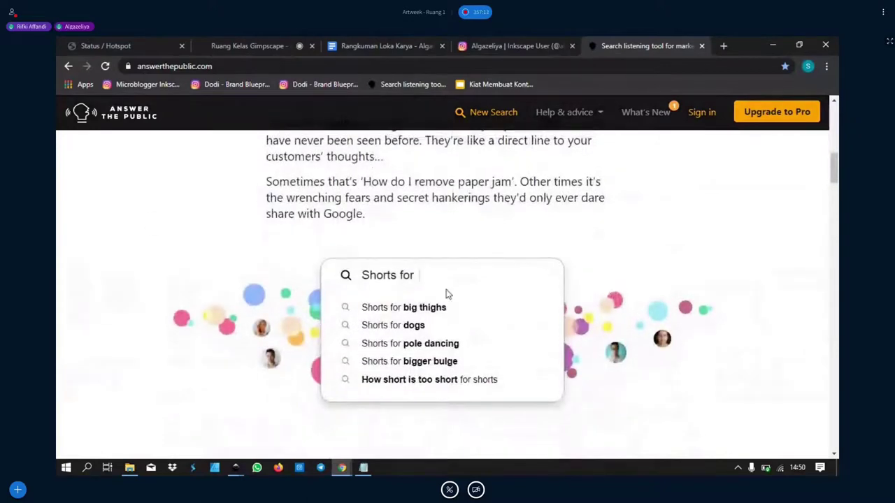
scroll(447, 295, "up", 3)
scroll(643, 321, "up", 6)
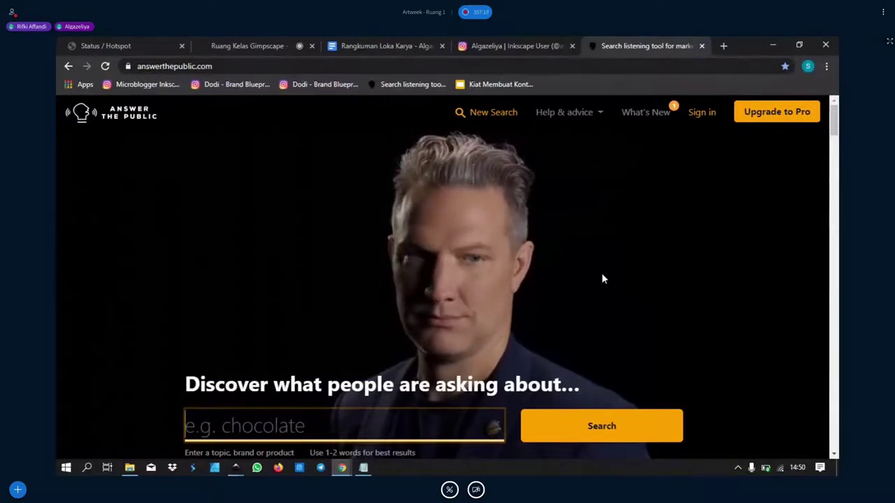
scroll(441, 293, "down", 2)
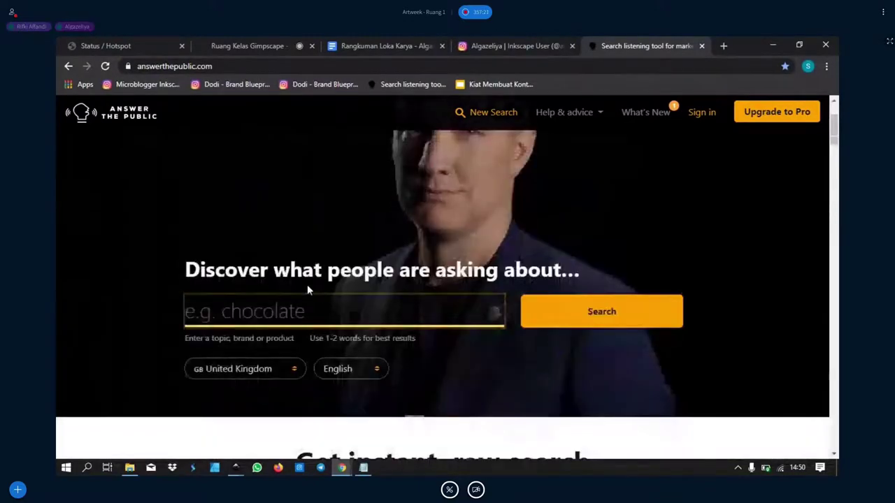
scroll(278, 318, "down", 1)
Search for 'design' with United Kingdom kept as the search country.
left_click(265, 308)
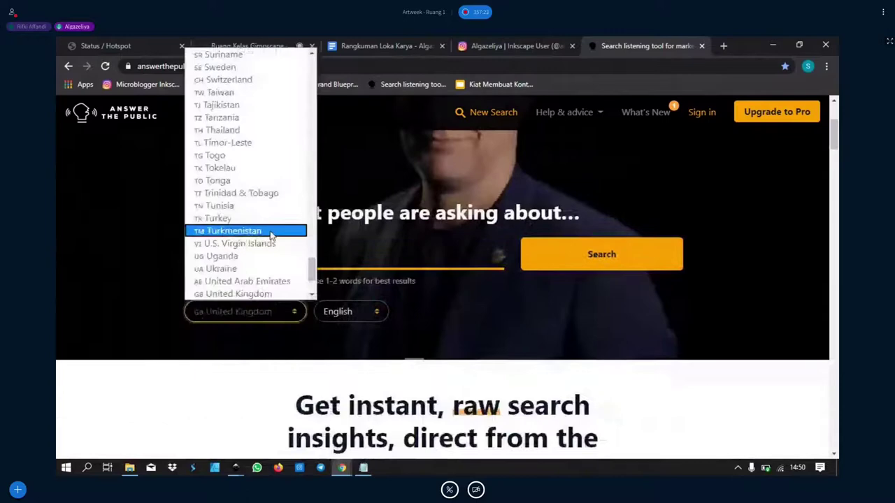
left_click(321, 261)
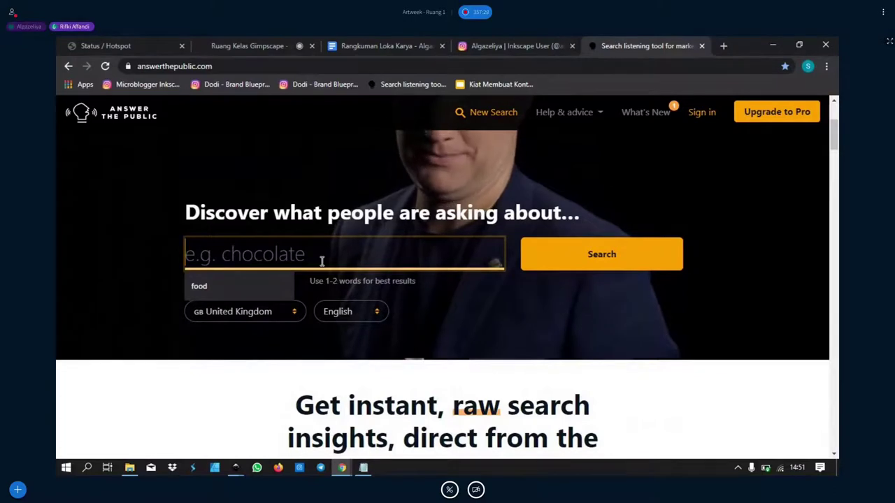
type("design")
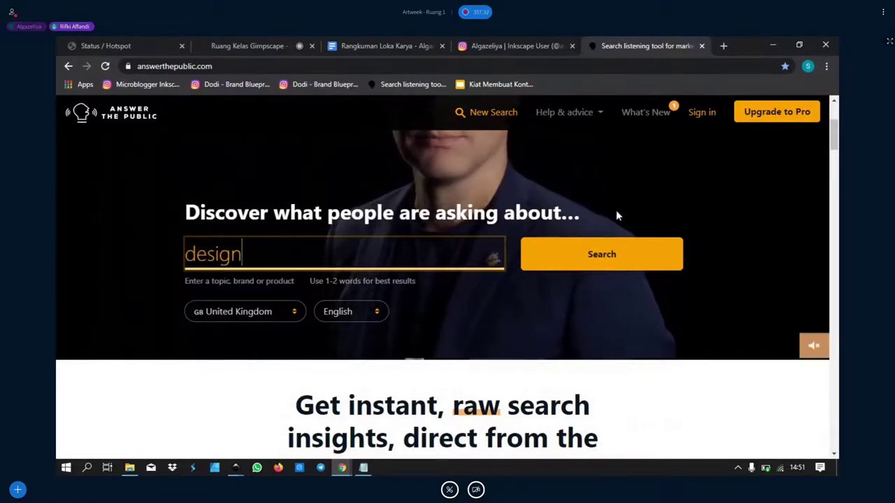
left_click(604, 254)
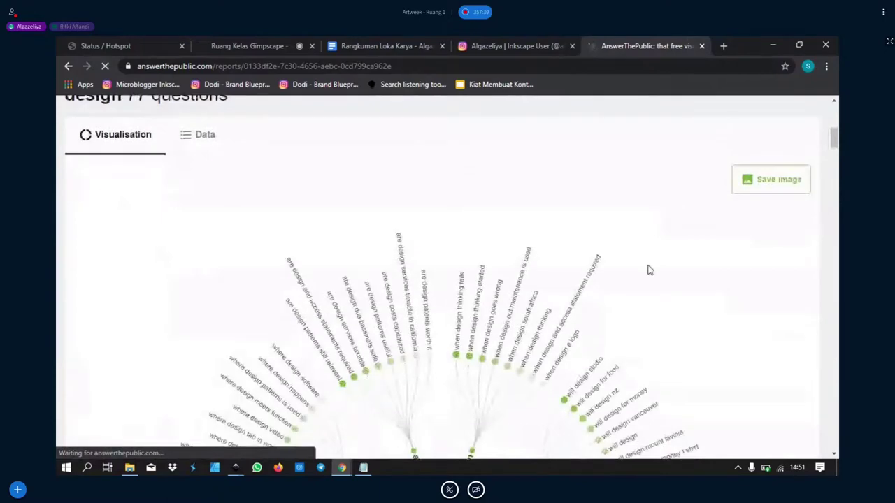
Browse the 'design' question wheel, then return to the AnswerThePublic home page via New Search.
scroll(648, 268, "down", 2)
scroll(493, 320, "up", 2)
scroll(349, 355, "up", 3)
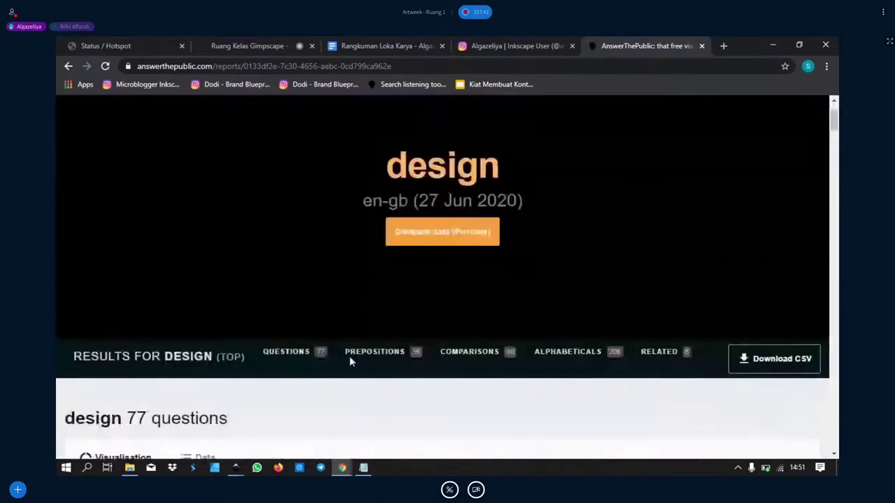
scroll(493, 290, "down", 5)
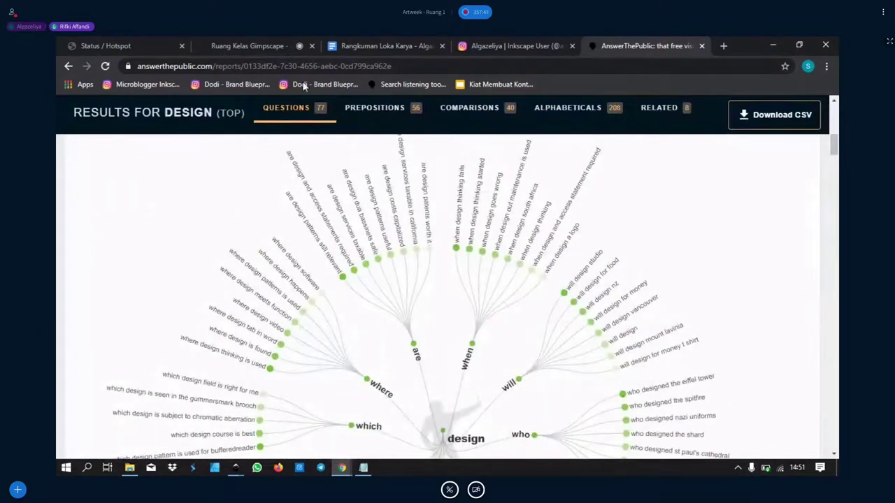
scroll(567, 313, "down", 1)
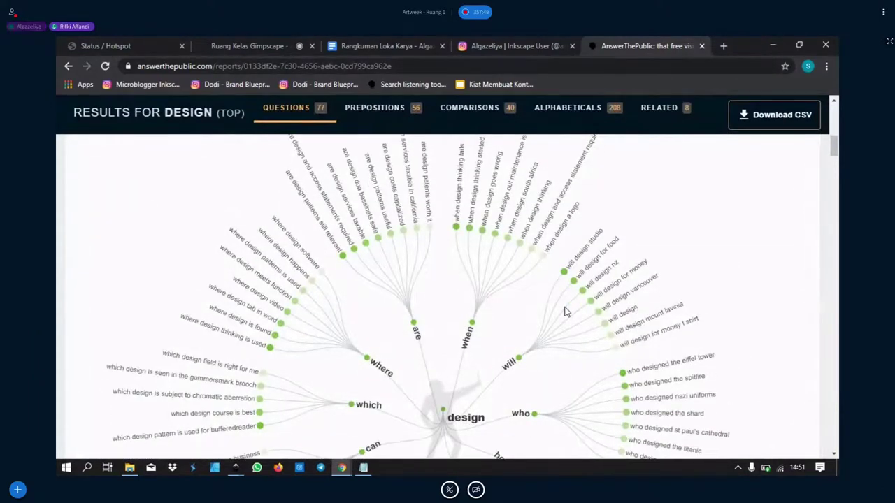
scroll(566, 310, "down", 4)
scroll(286, 328, "up", 2)
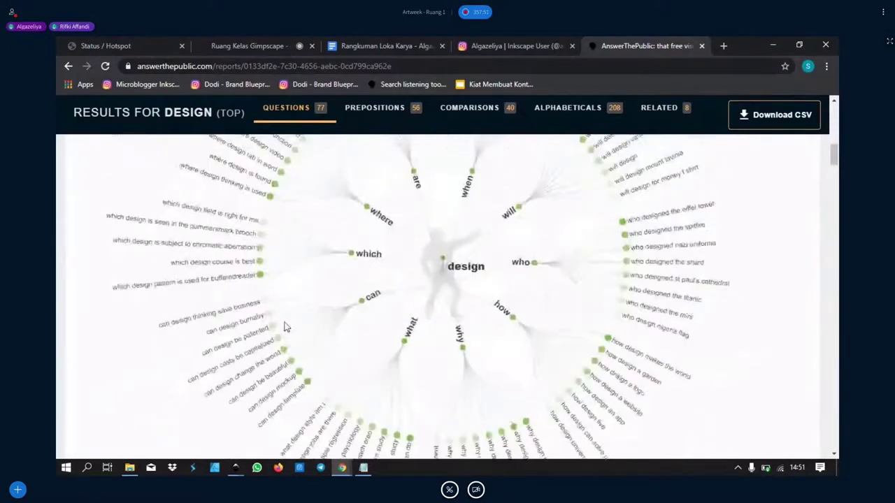
scroll(308, 357, "up", 4)
scroll(353, 372, "up", 3)
scroll(503, 315, "up", 1)
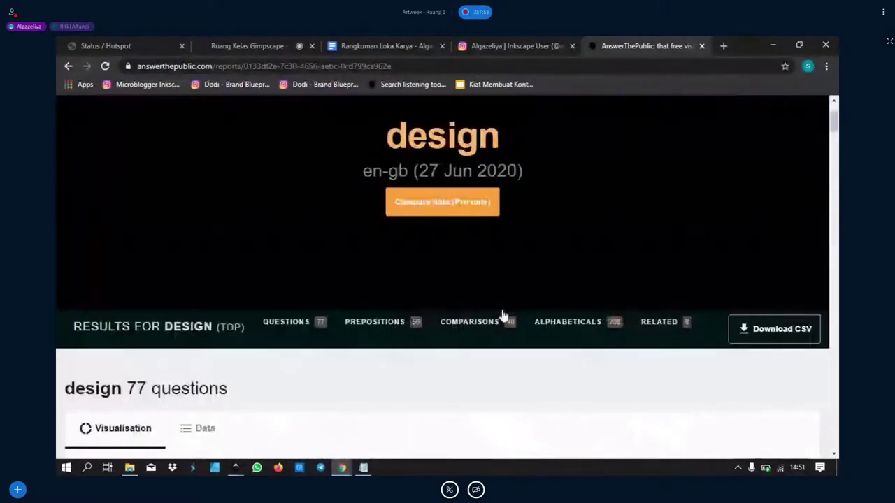
scroll(503, 315, "down", 4)
scroll(581, 283, "down", 2)
scroll(581, 282, "down", 1)
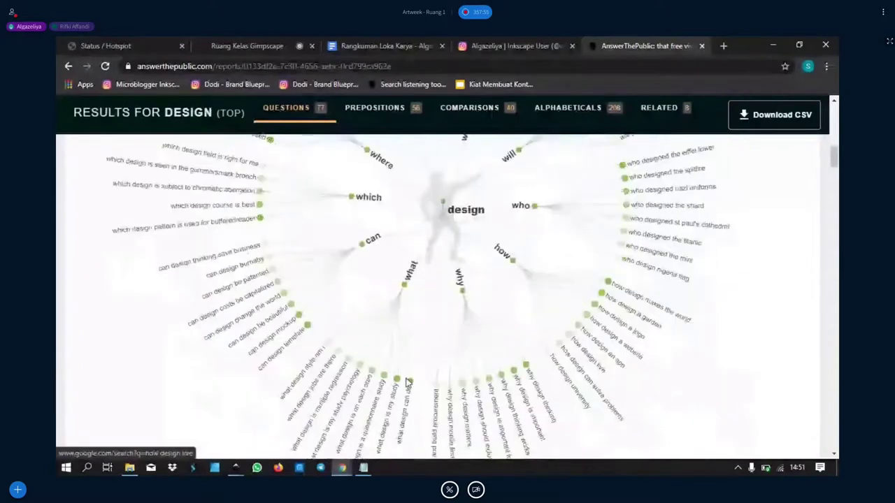
scroll(335, 375, "down", 1)
scroll(230, 332, "up", 1)
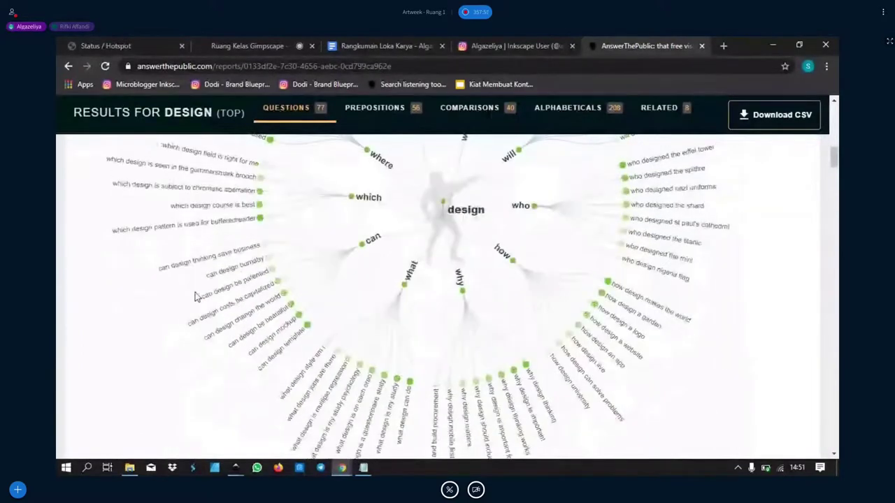
scroll(197, 296, "up", 1)
scroll(389, 305, "up", 3)
scroll(387, 306, "up", 3)
scroll(618, 417, "up", 2)
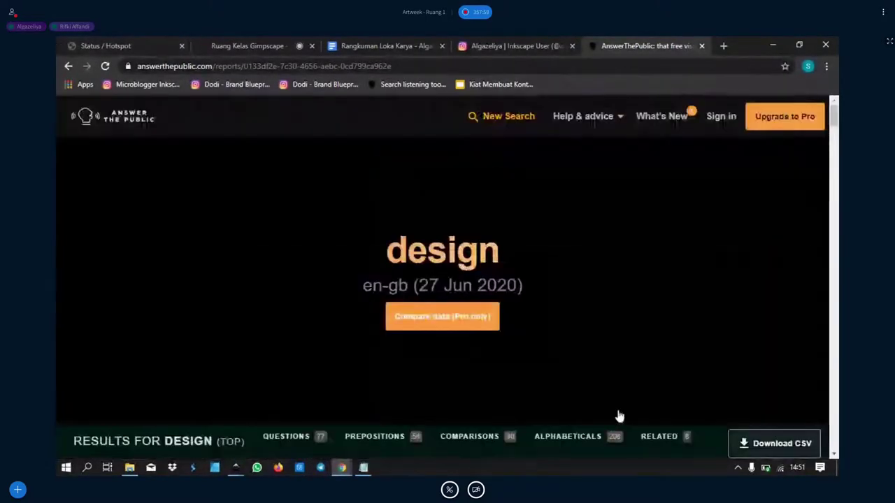
left_click(523, 118)
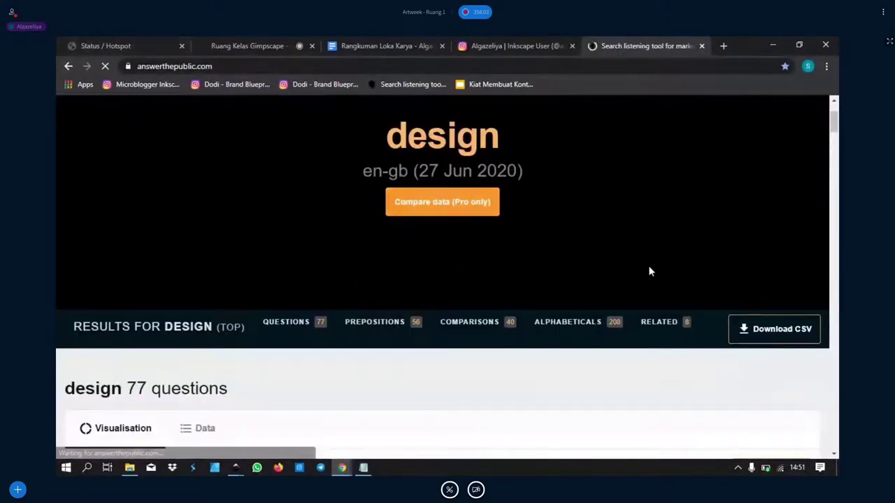
scroll(339, 321, "down", 1)
Search for 'graphic', hitting the free-search limit, then switch to the Gimpscape class chat.
left_click(224, 260)
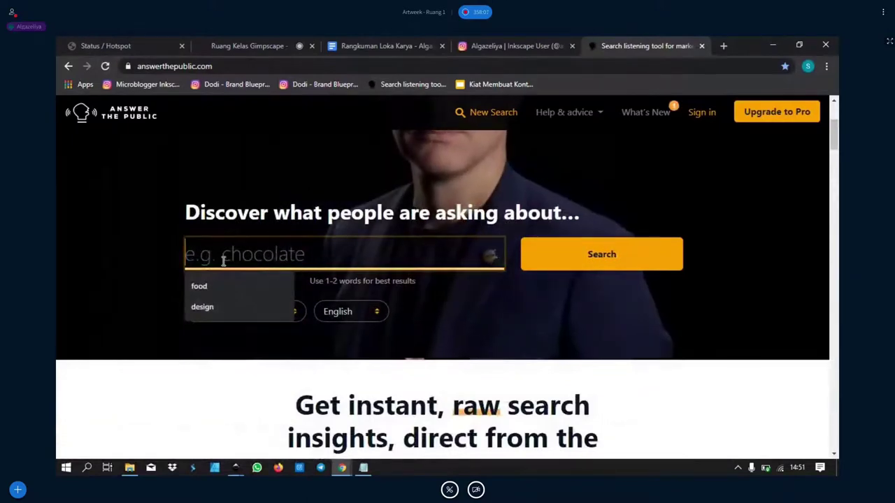
type("graphi")
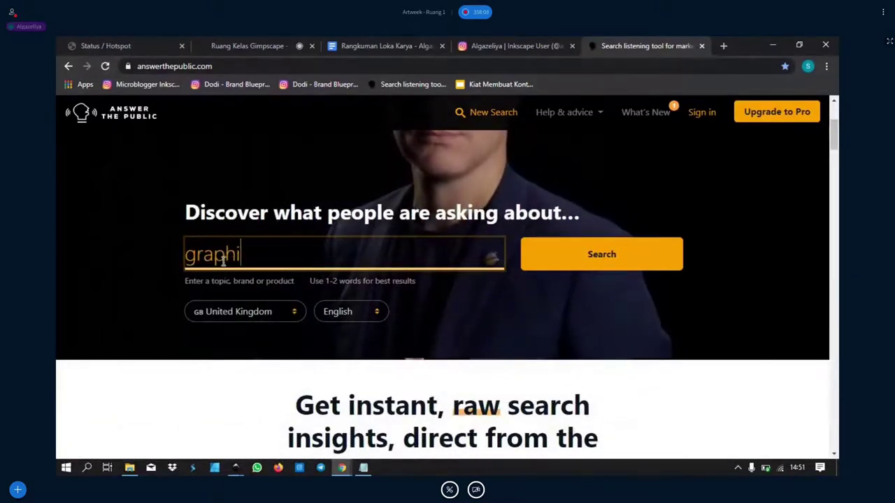
type("c")
left_click(649, 246)
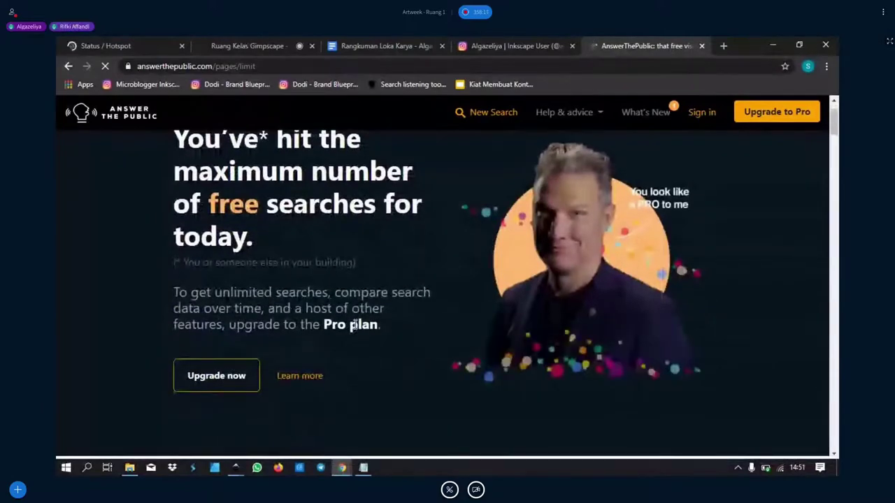
left_click(224, 41)
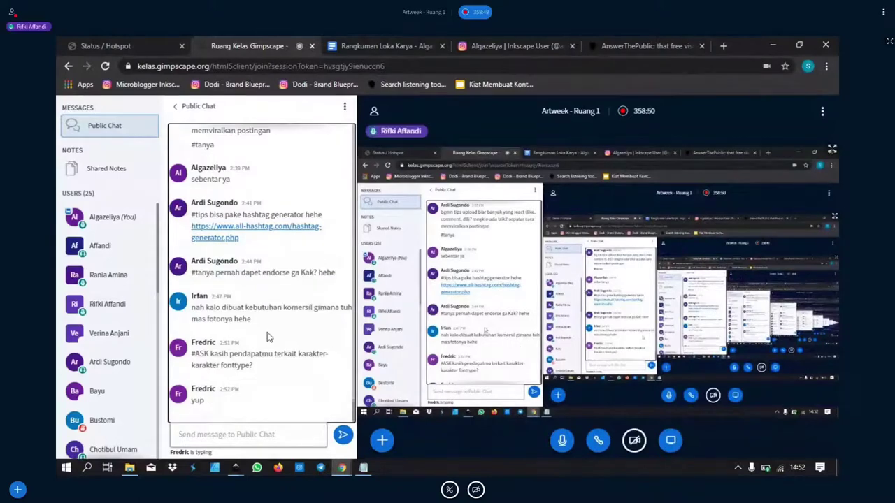
Load fonts.google.com in the tab that held AnswerThePublic.
left_click(493, 43)
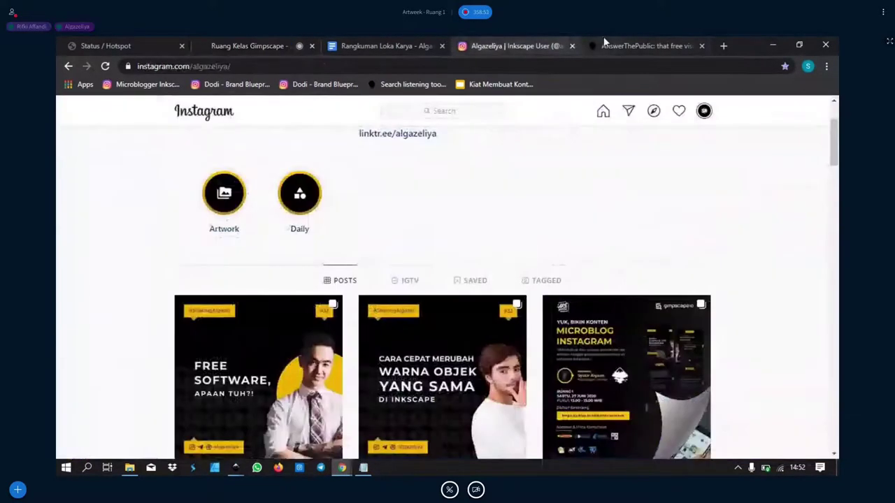
left_click(604, 42)
type("fon")
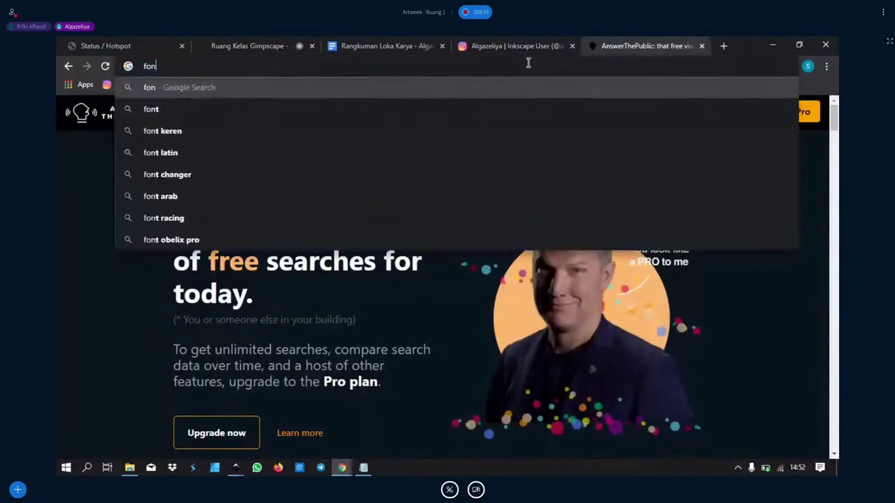
type("ts.goo")
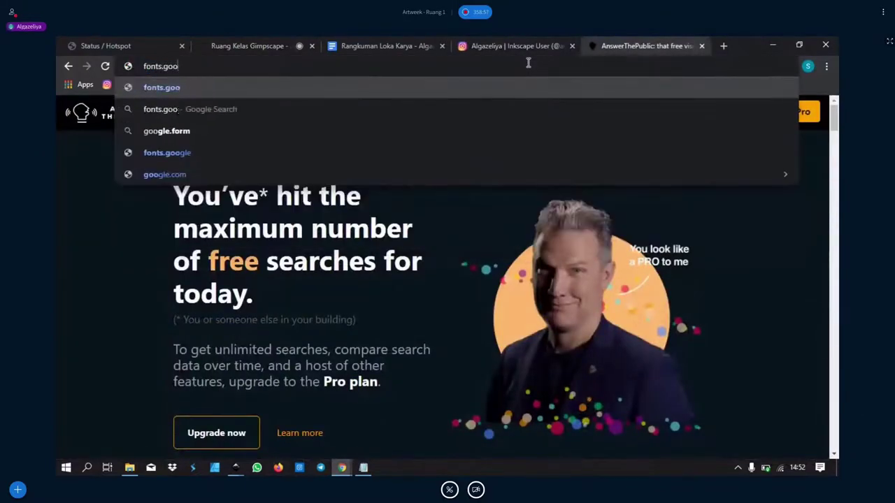
type("gle.c")
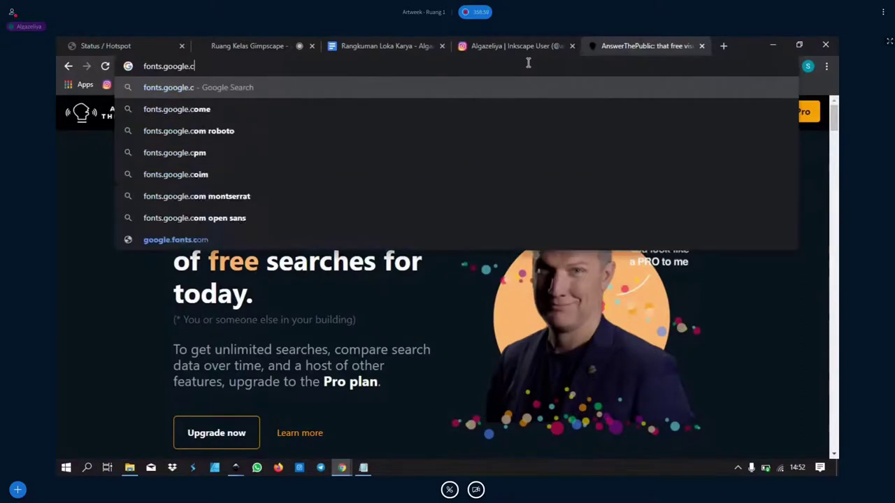
type("om")
key("Return")
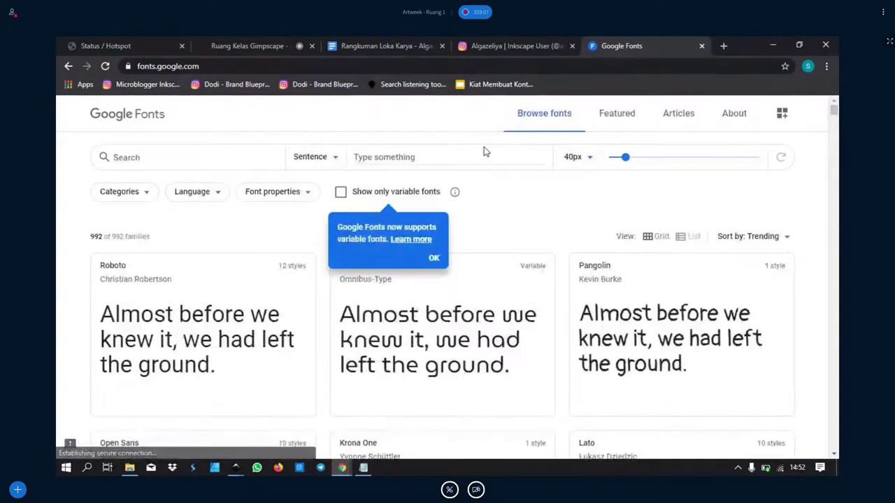
Filter Google Fonts to the Serif category only, excluding Sans Serif, Display, Handwriting and Monospace.
left_click(145, 193)
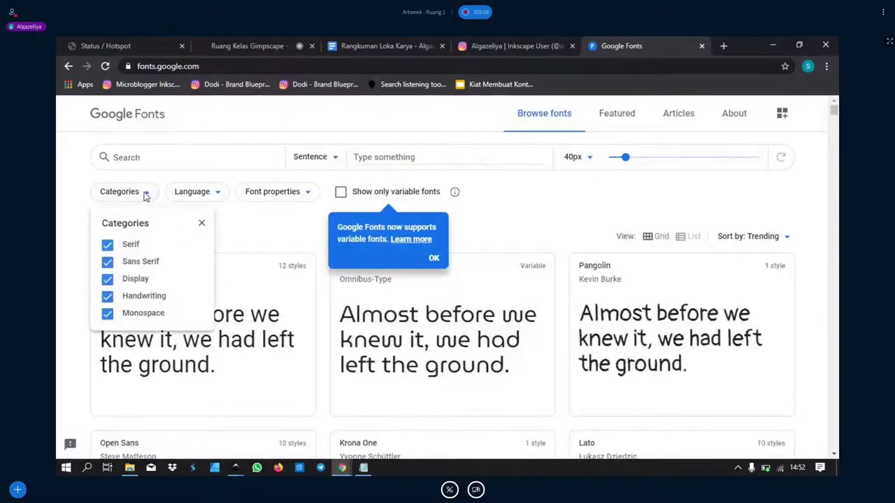
left_click(107, 263)
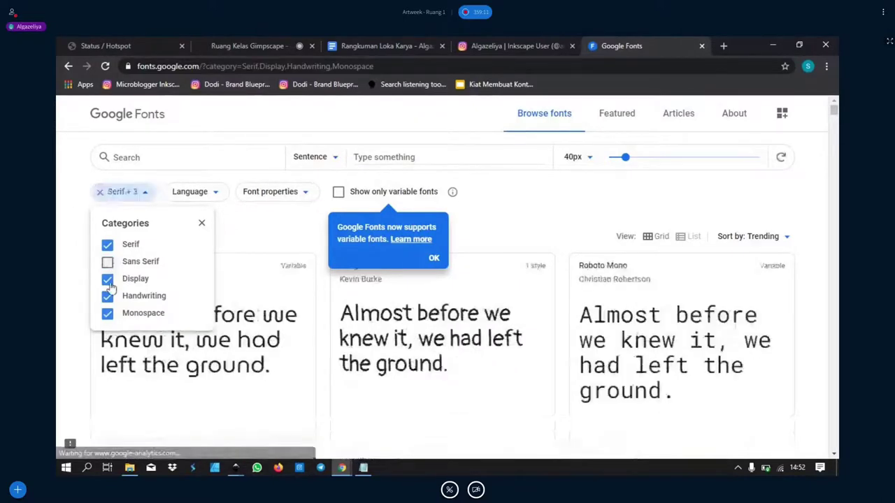
left_click(107, 279)
left_click(107, 296)
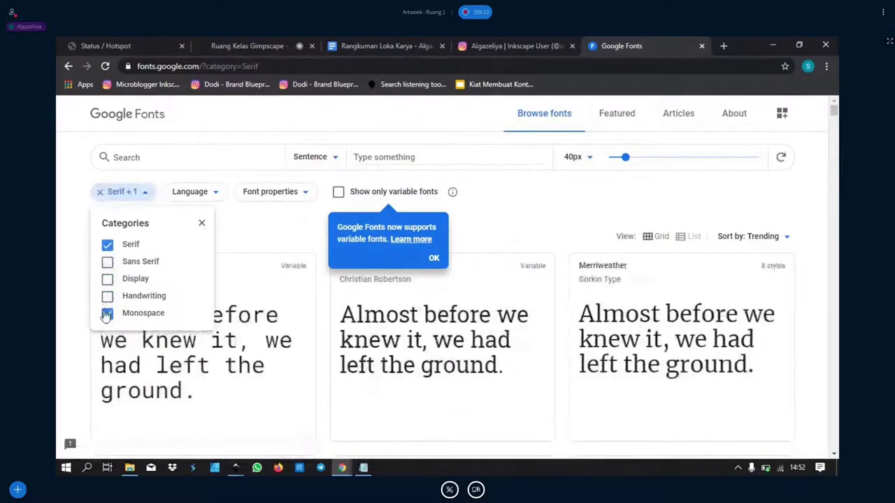
left_click(107, 314)
left_click(250, 231)
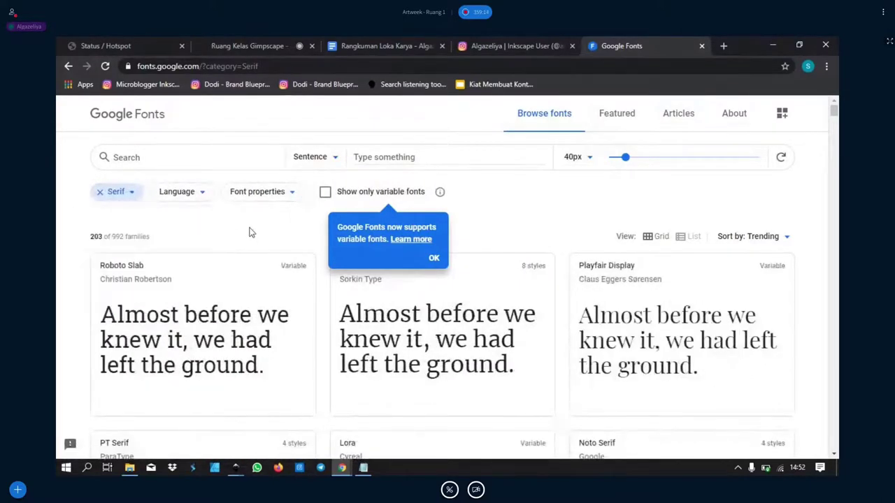
left_click(433, 260)
Scroll through the 203 Serif font cards and back to the top.
scroll(509, 224, "down", 1)
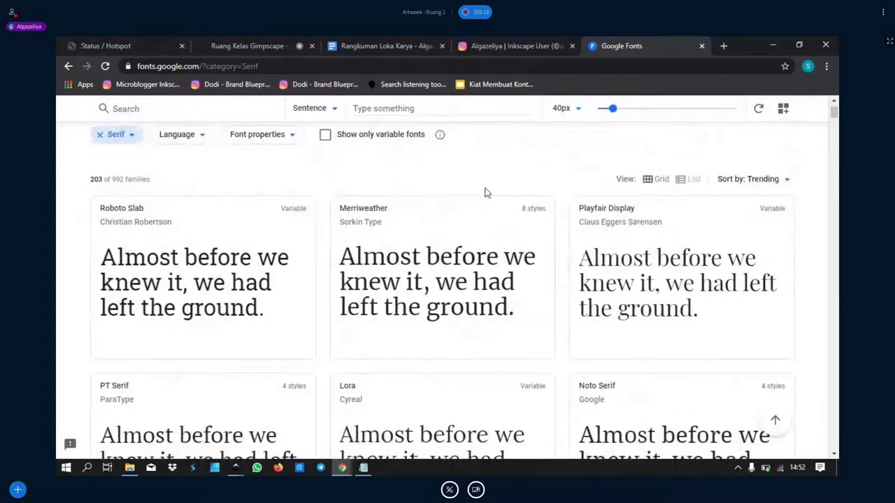
scroll(489, 194, "up", 1)
scroll(486, 193, "down", 1)
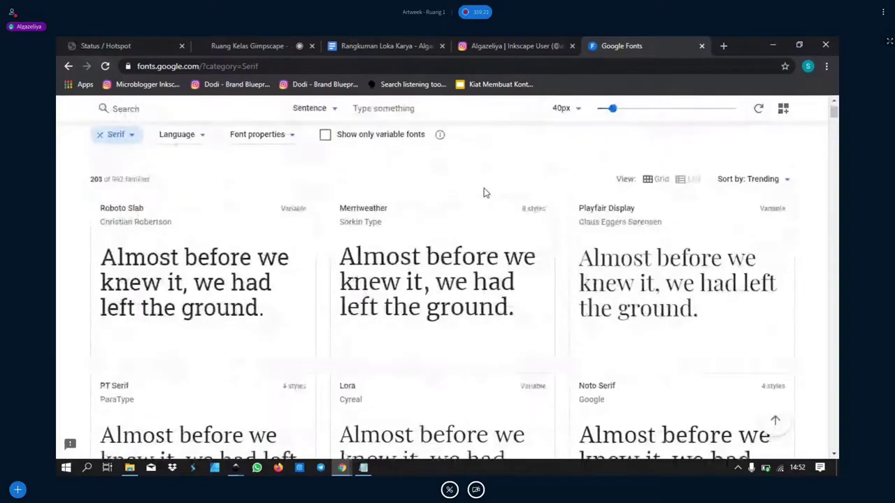
scroll(487, 157, "down", 1)
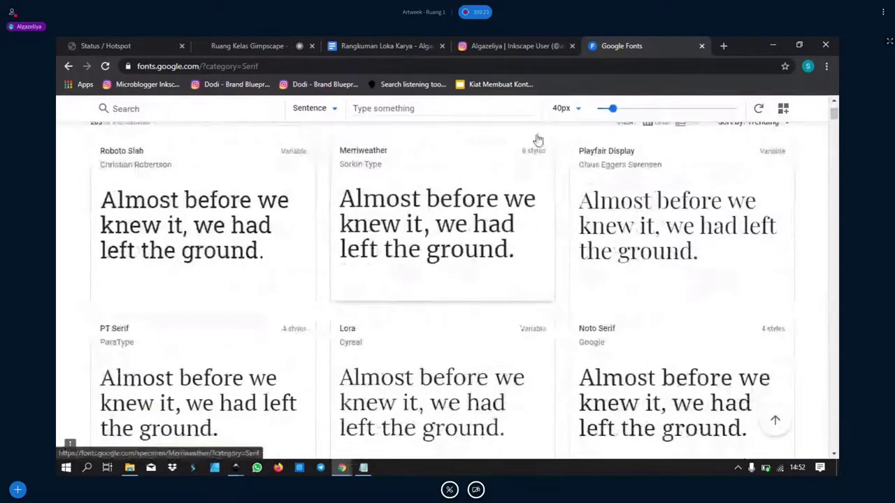
scroll(451, 210, "down", 1)
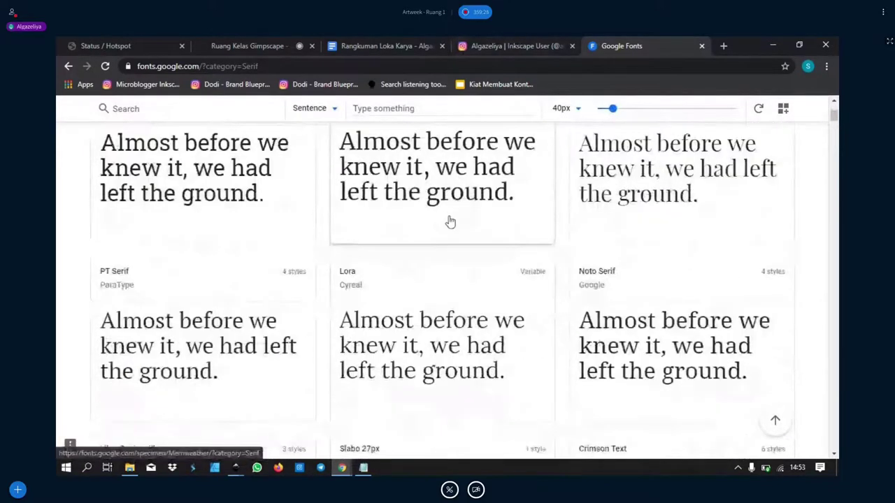
scroll(448, 254, "down", 1)
scroll(449, 256, "down", 1)
scroll(449, 254, "down", 1)
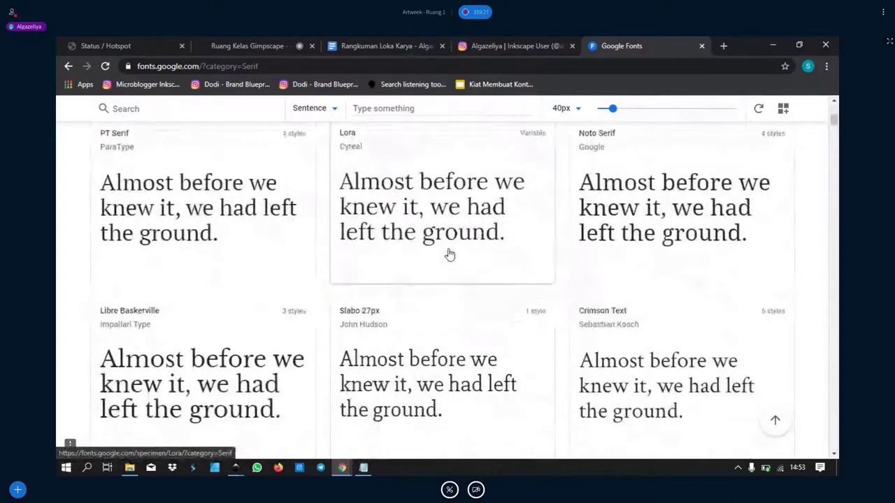
scroll(640, 293, "down", 1)
scroll(567, 269, "down", 1)
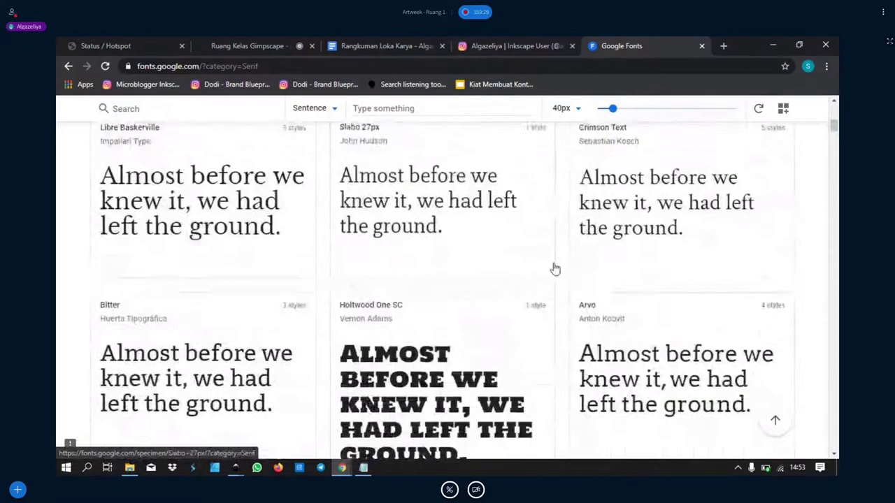
scroll(555, 268, "down", 2)
scroll(553, 264, "down", 2)
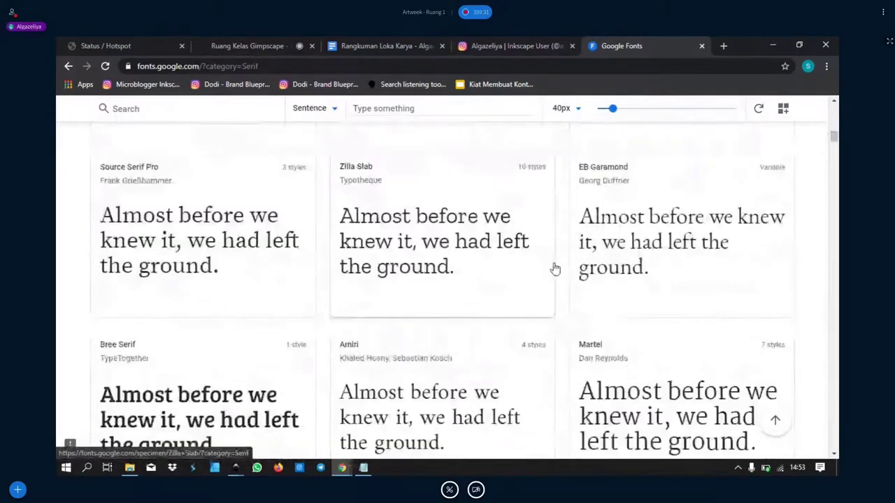
scroll(554, 264, "down", 1)
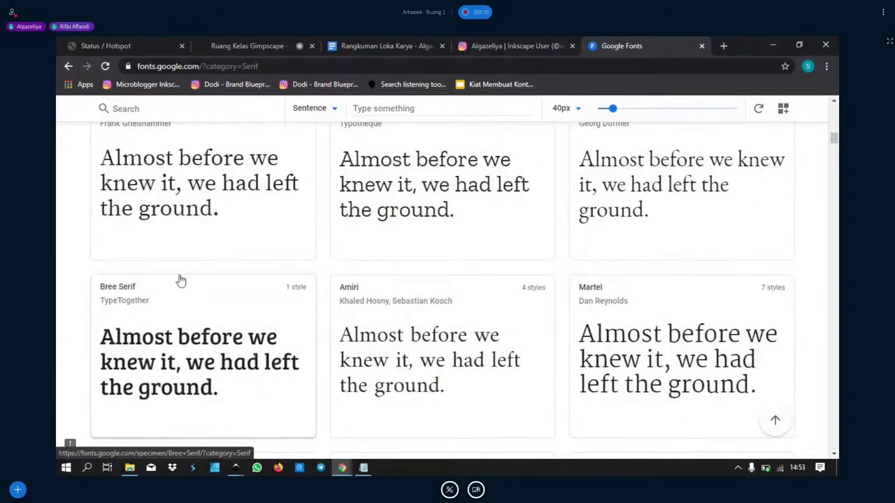
scroll(479, 310, "down", 1)
scroll(479, 310, "up", 3)
scroll(480, 310, "up", 3)
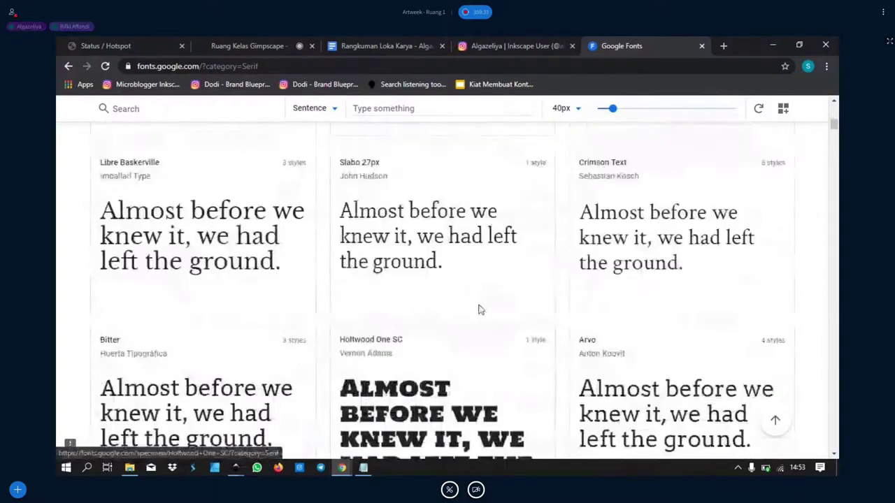
scroll(480, 309, "up", 2)
scroll(479, 309, "up", 3)
scroll(480, 310, "up", 3)
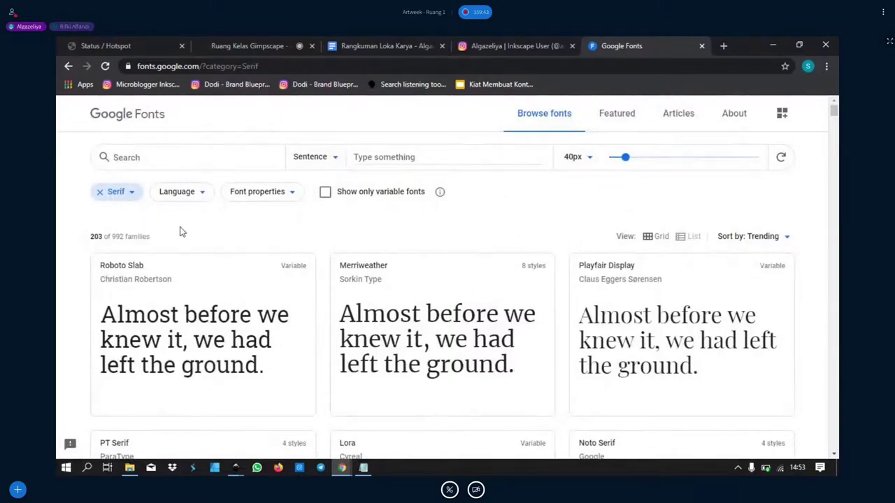
Change the category filter from Serif to Sans Serif only.
left_click(130, 193)
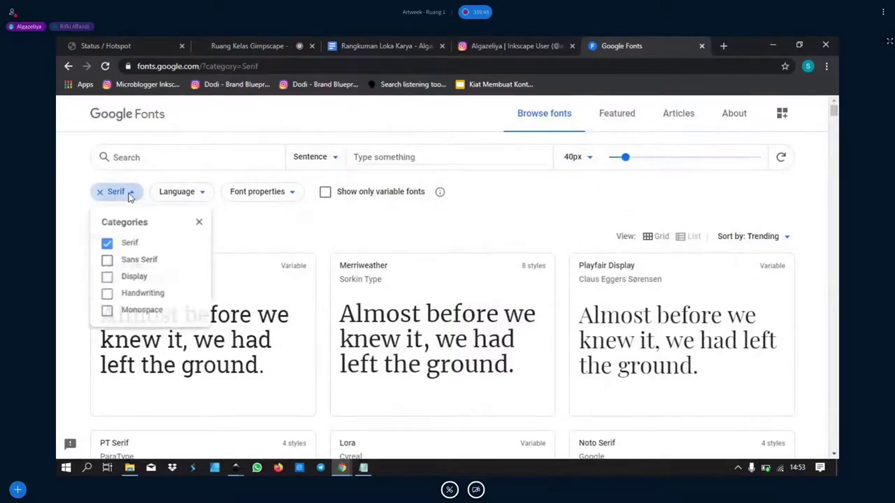
left_click(107, 261)
left_click(107, 246)
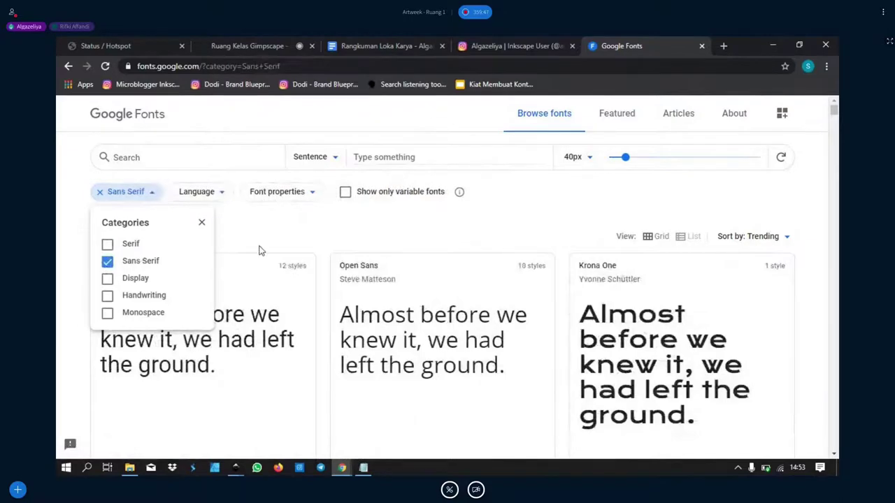
Scroll through the 303 Sans Serif families and back to the top.
scroll(209, 231, "down", 1)
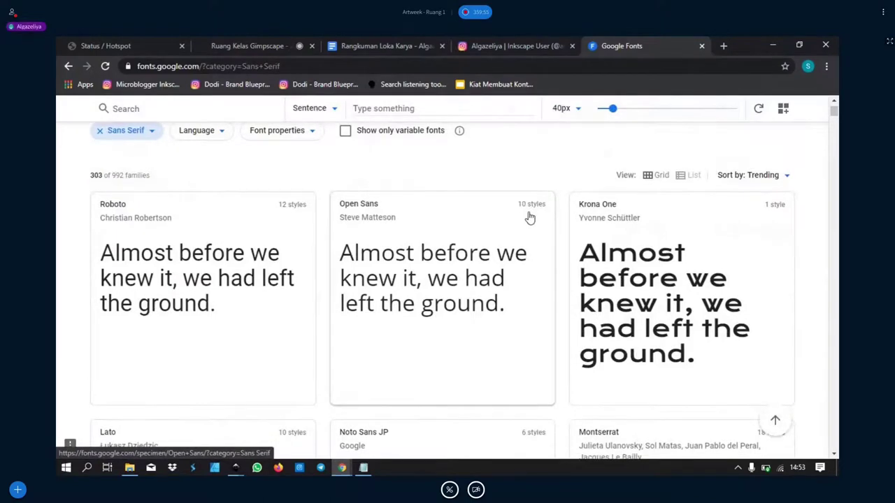
scroll(530, 218, "down", 5)
scroll(530, 218, "down", 1)
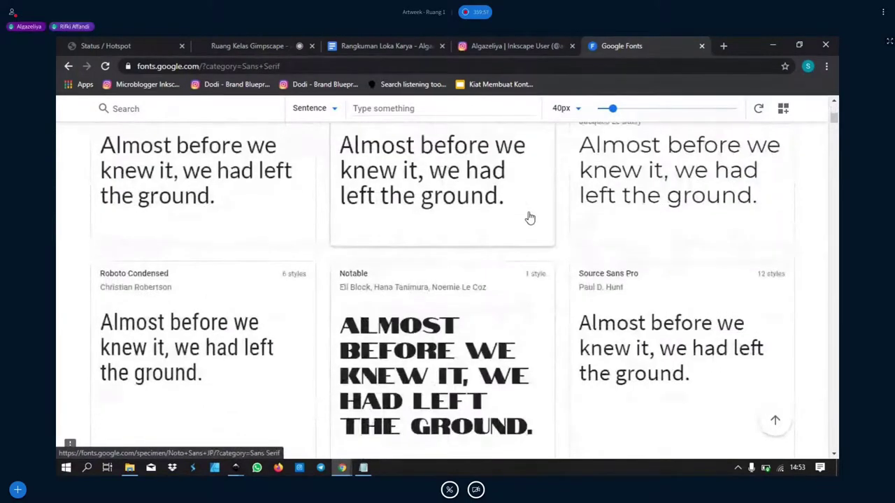
scroll(530, 218, "up", 1)
scroll(529, 218, "up", 2)
scroll(530, 218, "up", 2)
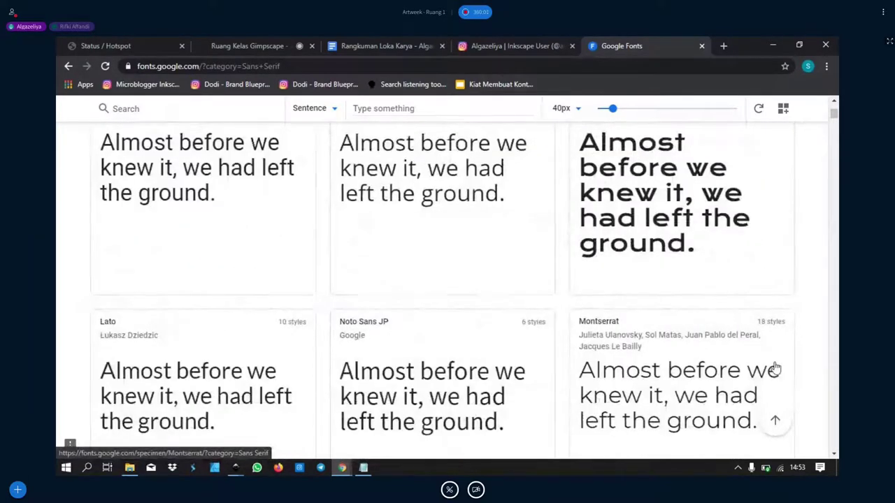
scroll(139, 199, "up", 3)
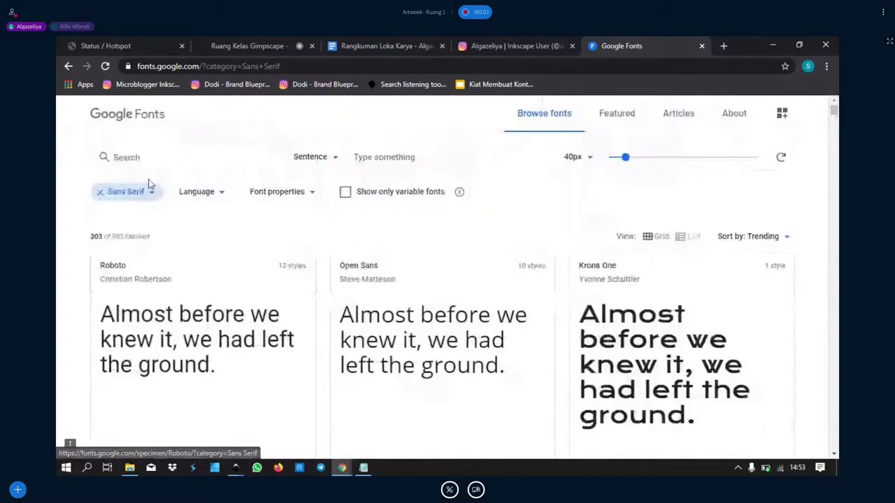
Switch the category filter from Sans Serif to Display only and scroll the results.
left_click(138, 194)
left_click(149, 193)
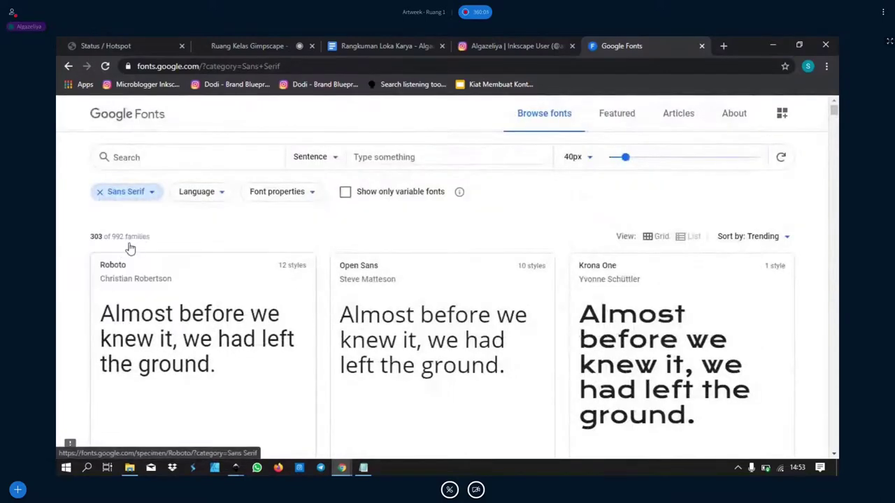
left_click(150, 194)
left_click(108, 278)
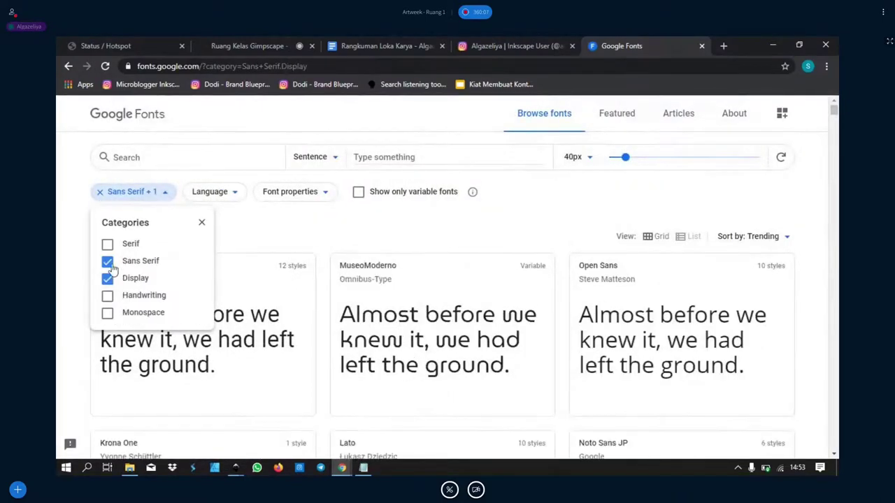
left_click(108, 263)
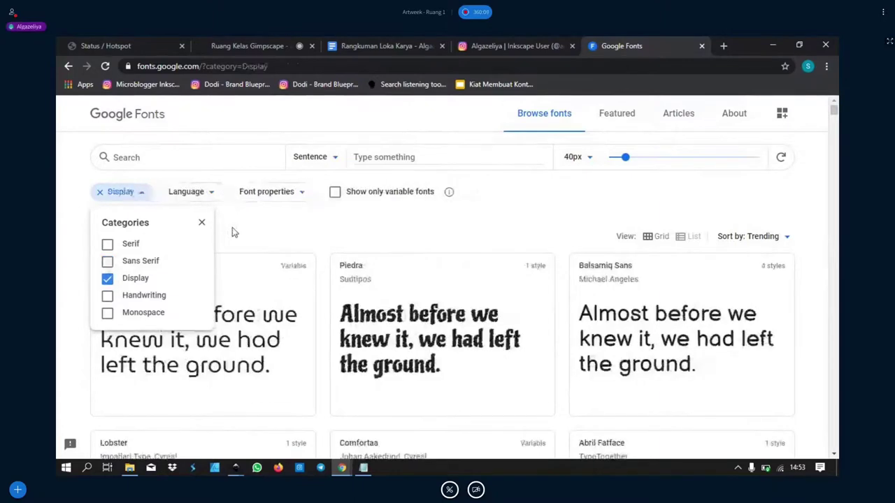
scroll(491, 175, "down", 1)
scroll(491, 176, "down", 2)
scroll(491, 175, "down", 1)
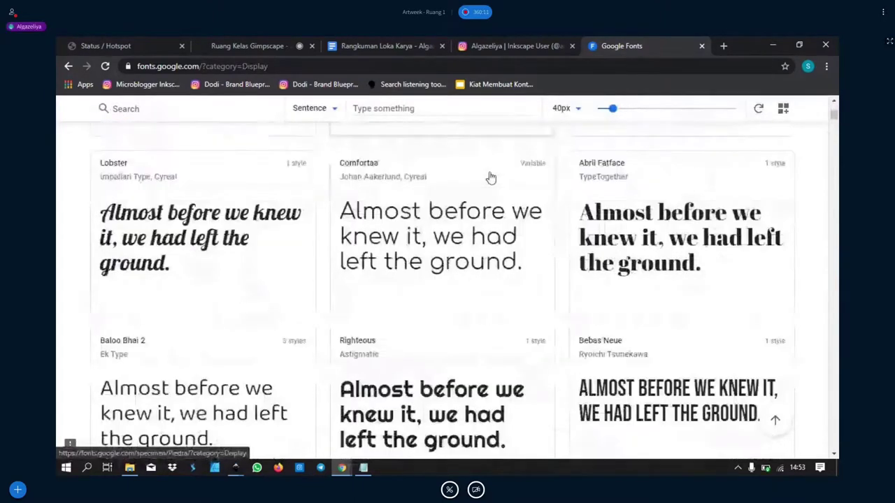
scroll(492, 176, "down", 2)
scroll(468, 273, "down", 1)
scroll(252, 286, "down", 1)
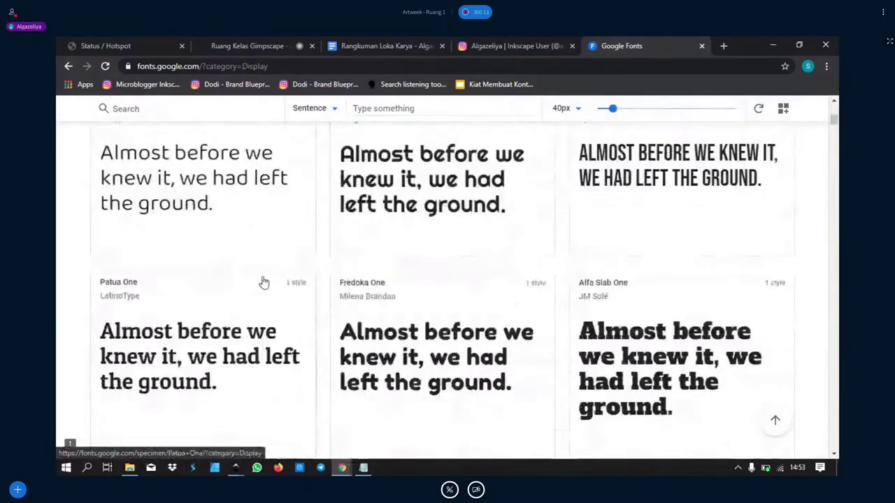
scroll(265, 282, "down", 3)
scroll(250, 310, "down", 3)
scroll(154, 244, "up", 10)
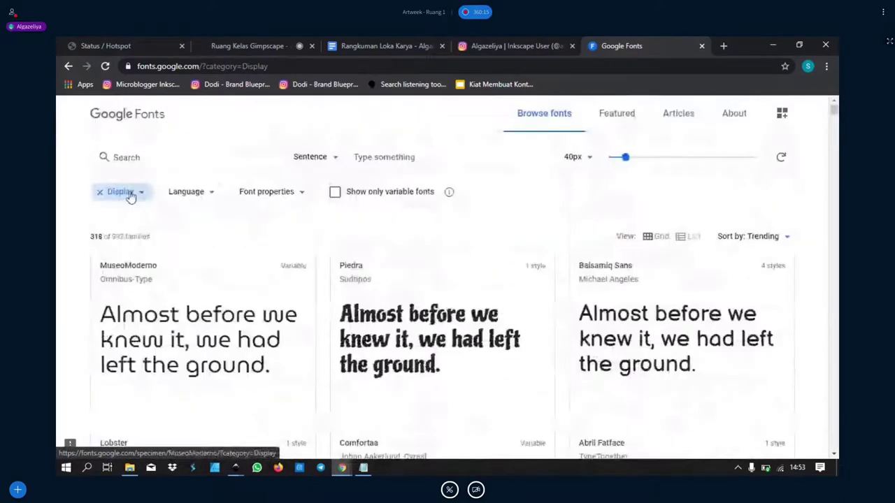
Filter to Handwriting fonts only and browse them.
left_click(128, 194)
left_click(107, 278)
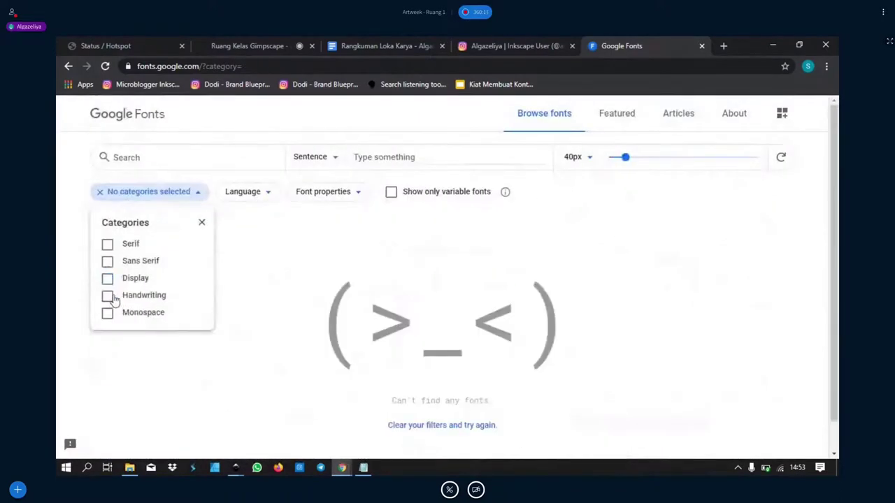
left_click(108, 296)
left_click(296, 235)
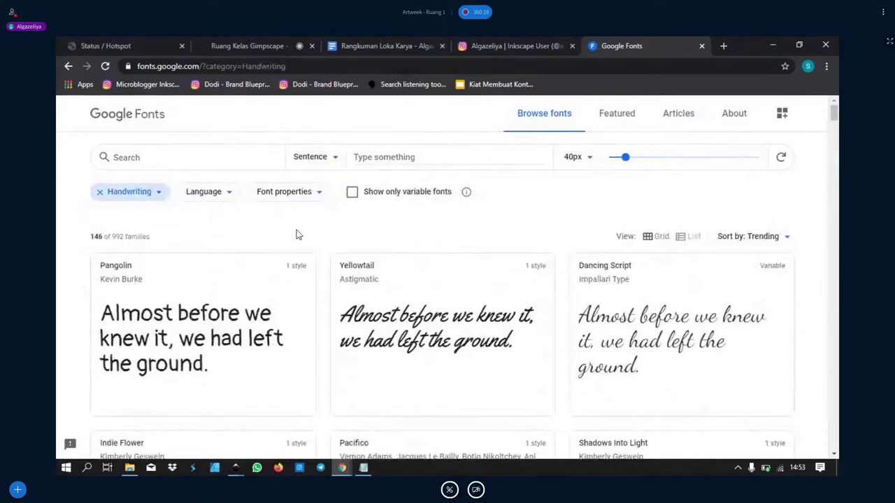
scroll(296, 235, "down", 2)
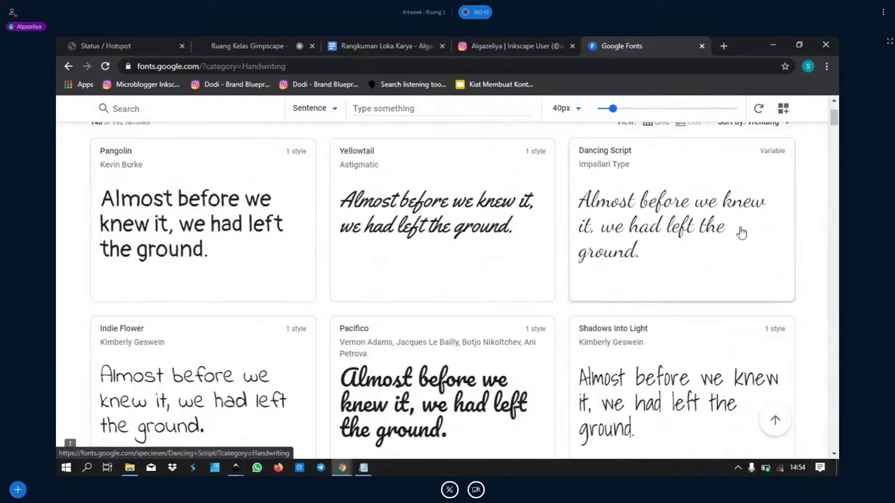
scroll(811, 195, "up", 3)
scroll(811, 195, "down", 2)
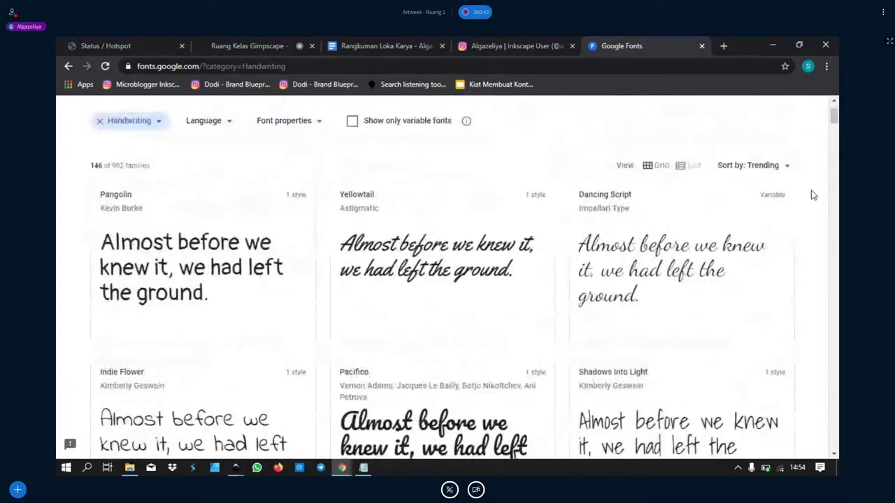
scroll(811, 195, "down", 1)
scroll(586, 253, "up", 3)
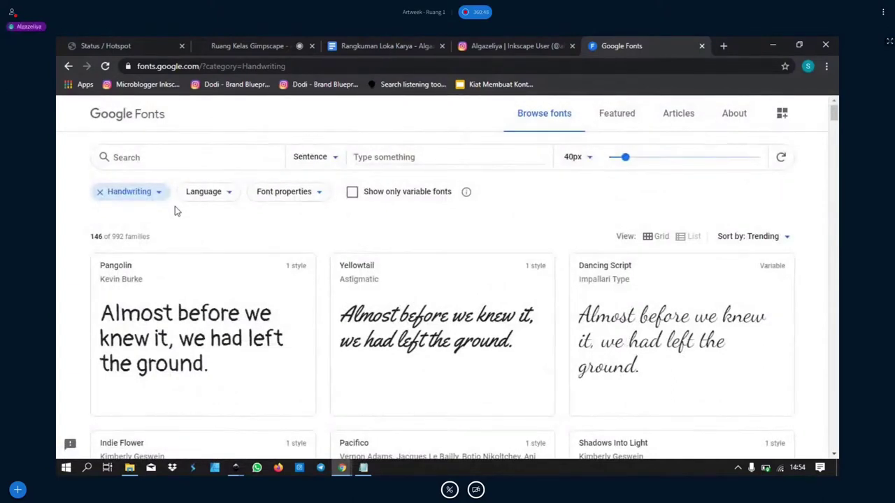
Filter to Monospace only (22 families, led by Roboto Mono) and scroll through them.
left_click(155, 194)
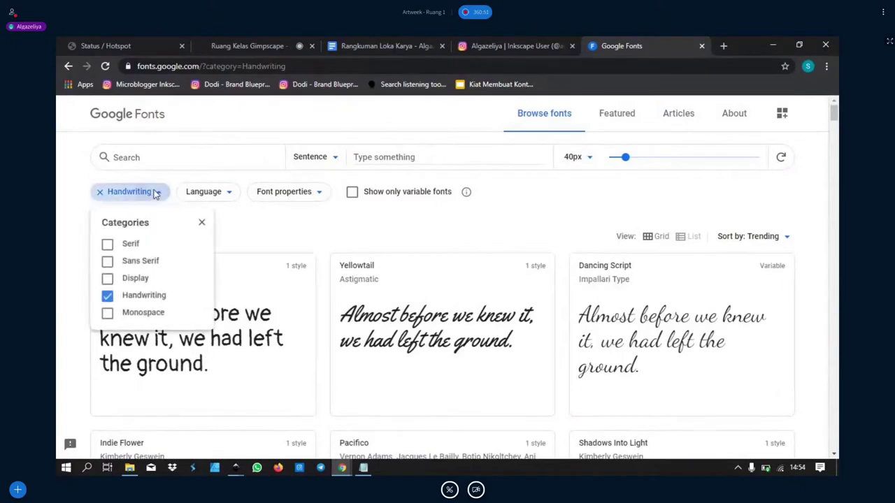
left_click(107, 312)
left_click(107, 295)
left_click(262, 234)
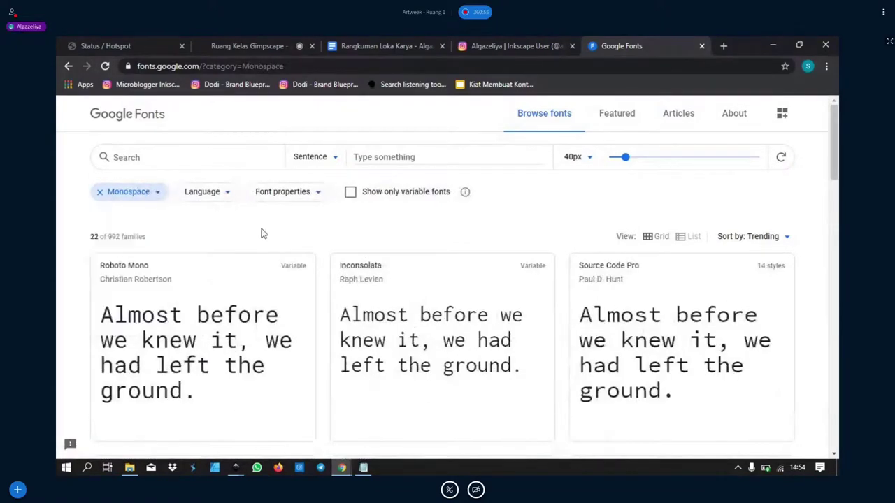
scroll(262, 233, "down", 2)
scroll(262, 233, "down", 2)
scroll(263, 233, "down", 2)
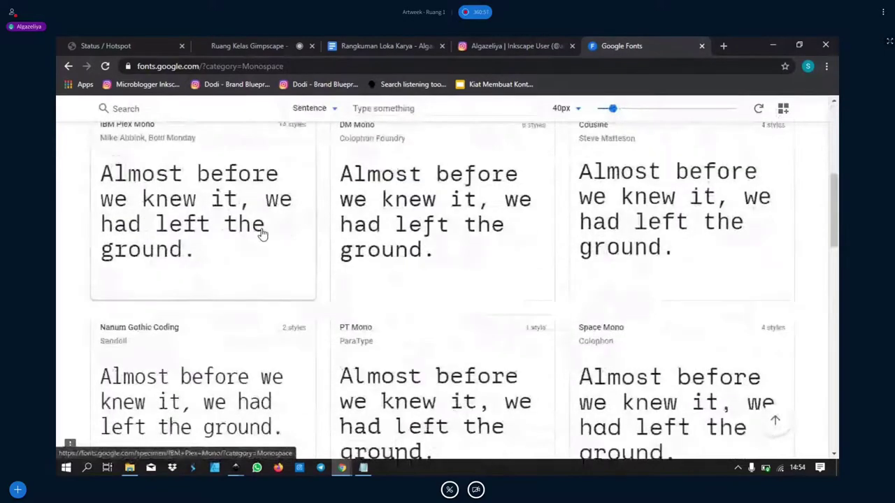
scroll(413, 269, "down", 3)
scroll(418, 266, "down", 2)
scroll(419, 266, "up", 2)
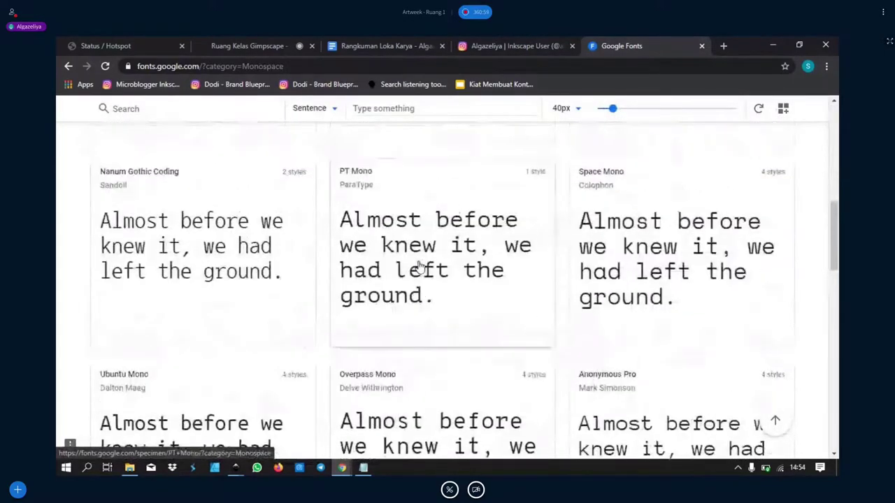
scroll(420, 265, "up", 1)
scroll(419, 266, "up", 2)
scroll(420, 266, "up", 1)
scroll(418, 267, "up", 2)
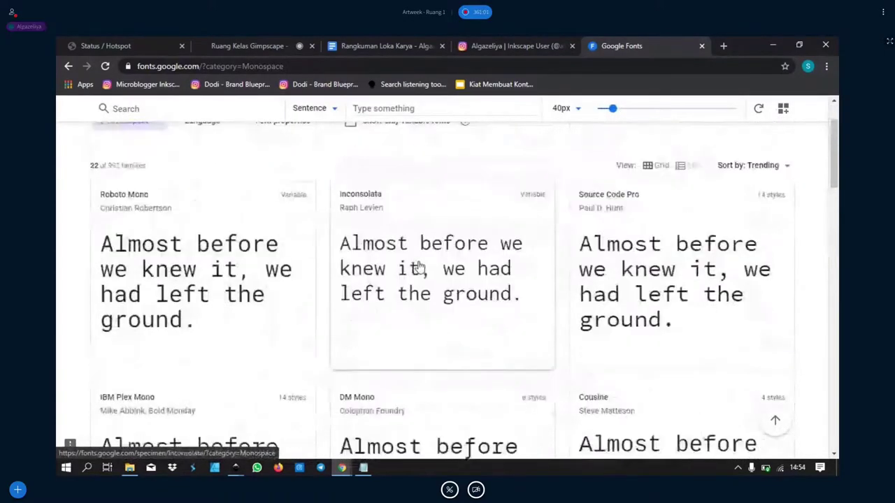
scroll(420, 266, "down", 2)
scroll(420, 265, "down", 1)
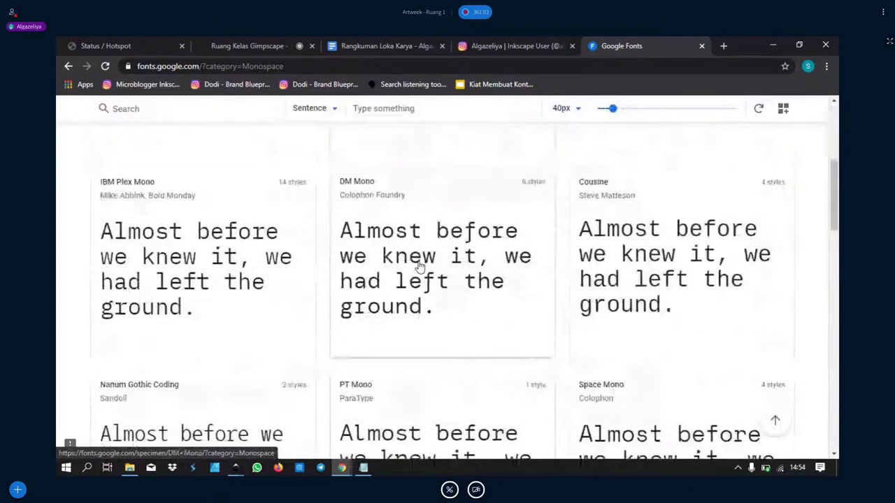
scroll(419, 265, "down", 1)
scroll(420, 266, "down", 3)
scroll(419, 266, "down", 2)
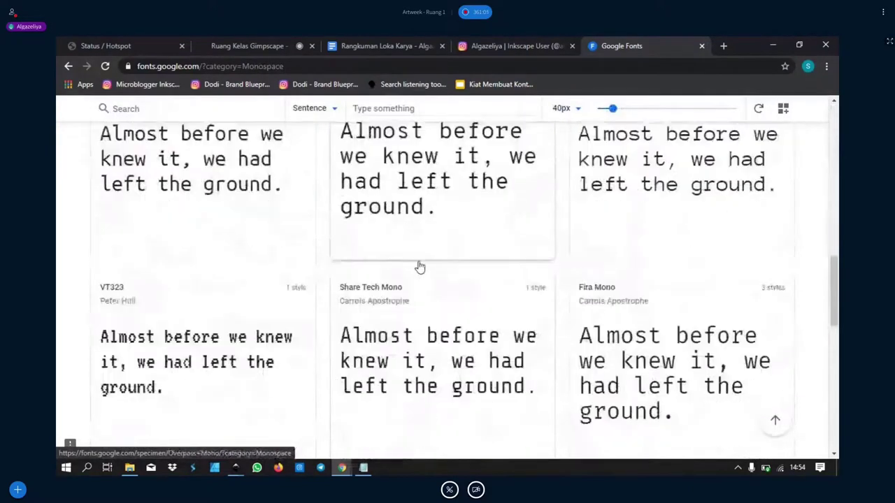
scroll(493, 278, "down", 1)
scroll(500, 277, "down", 1)
scroll(454, 279, "down", 2)
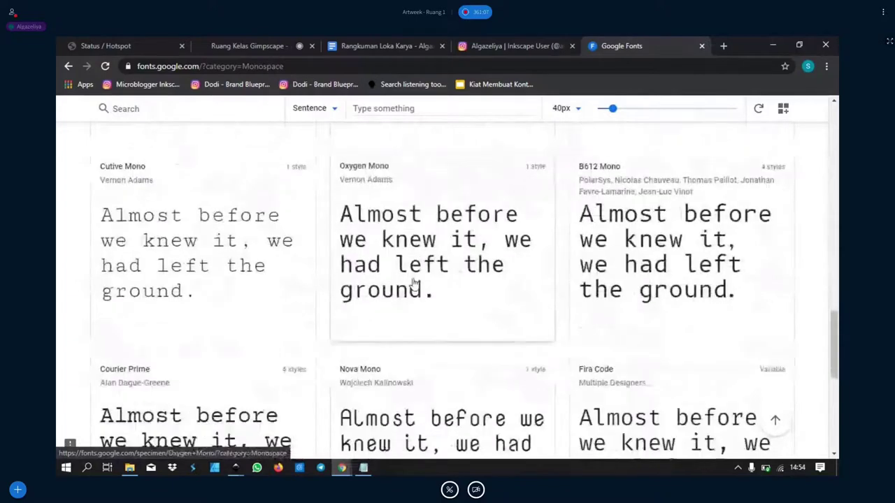
scroll(413, 285, "up", 2)
scroll(412, 286, "up", 3)
scroll(314, 273, "up", 8)
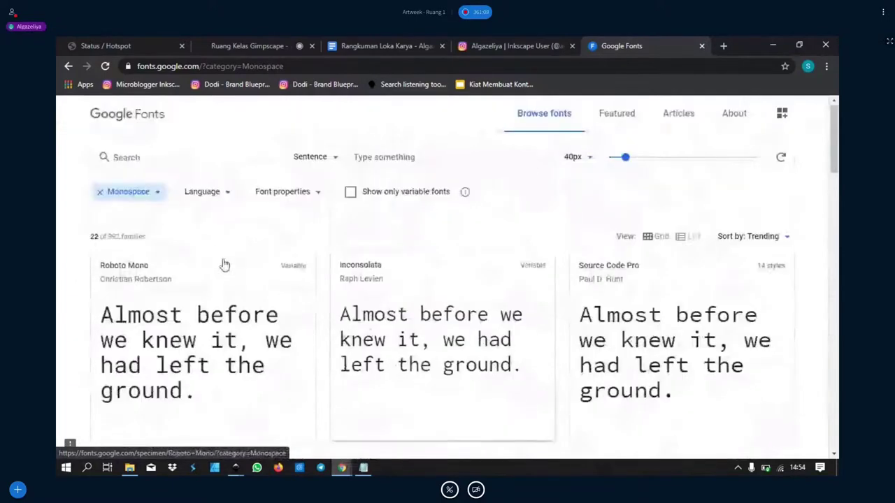
Glance at the class chat, then reopen the Google Fonts category choices.
left_click(229, 45)
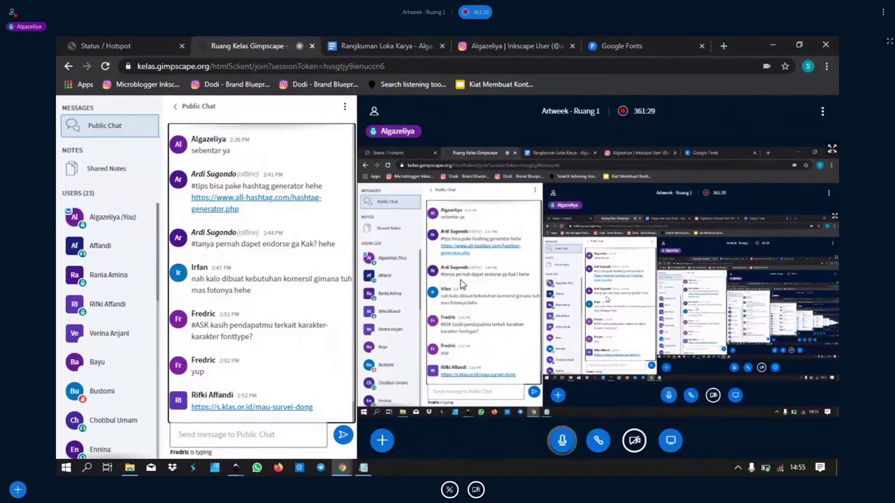
left_click(607, 46)
left_click(118, 192)
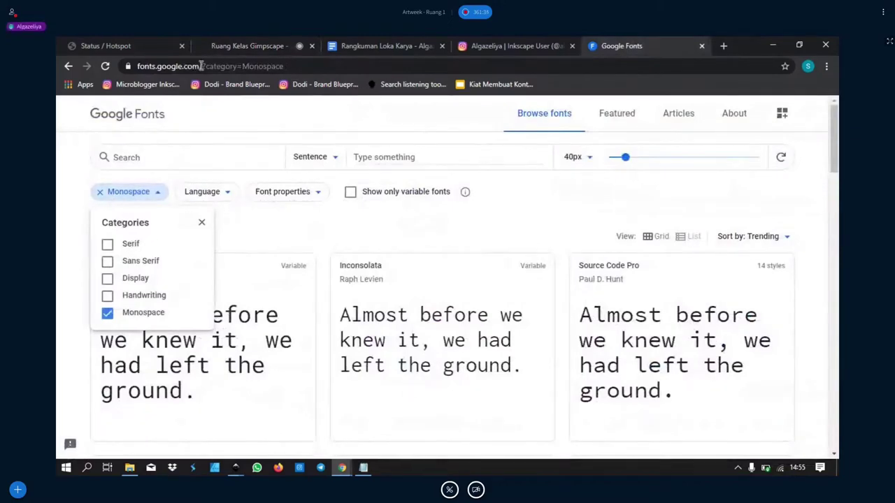
Scroll the Public Chat to the newest messages, then show the presenter's Instagram profile.
left_click(246, 38)
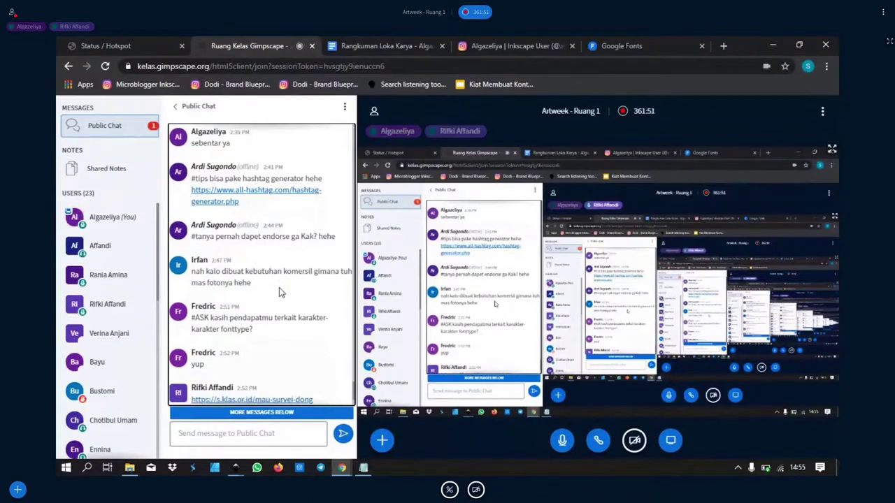
scroll(279, 287, "down", 2)
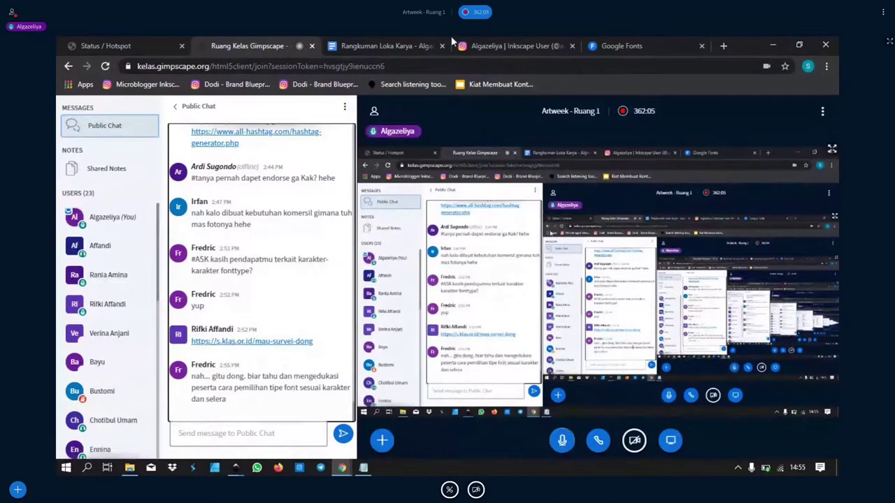
left_click(489, 46)
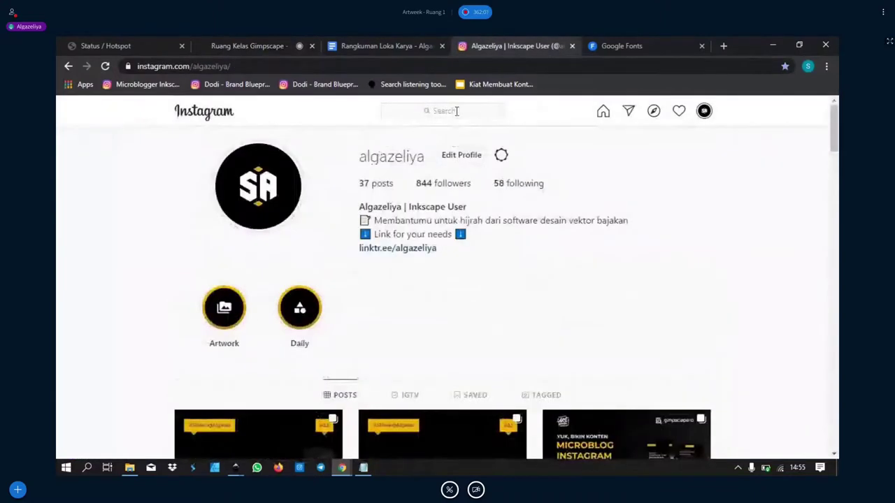
Search Instagram for 'wardah' and browse the wardahbeauty profile's post grid.
left_click(456, 111)
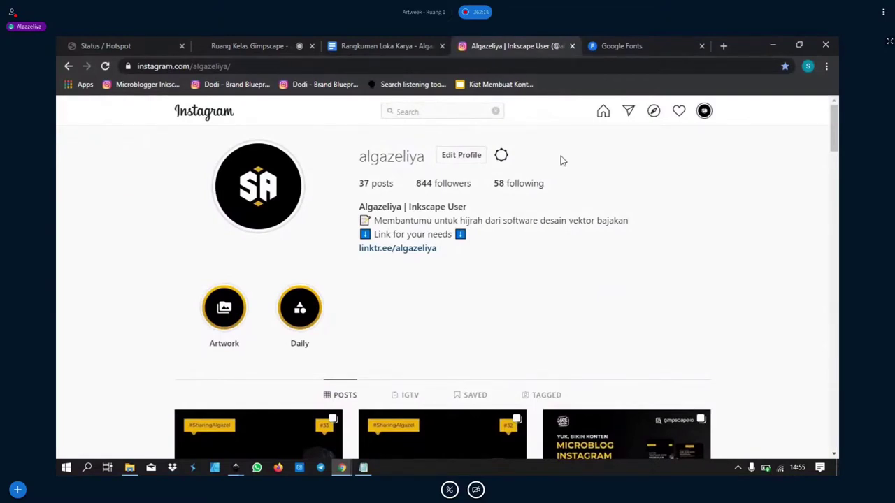
type("wardah")
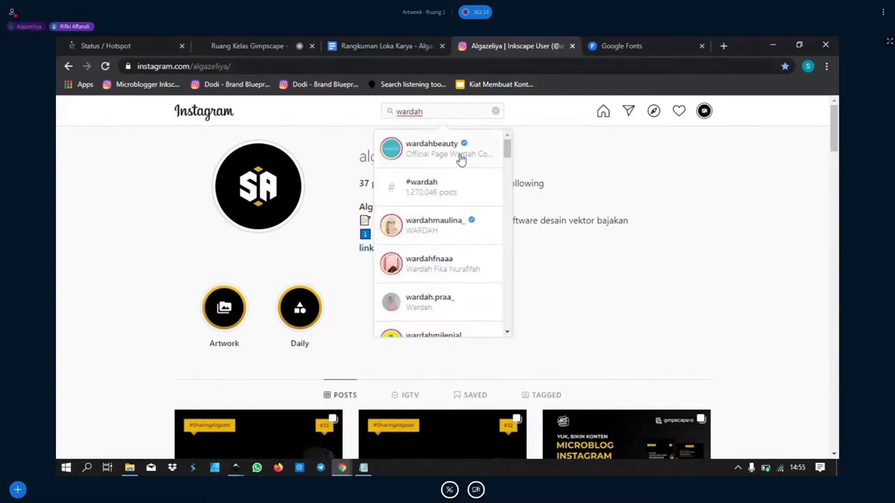
left_click(461, 159)
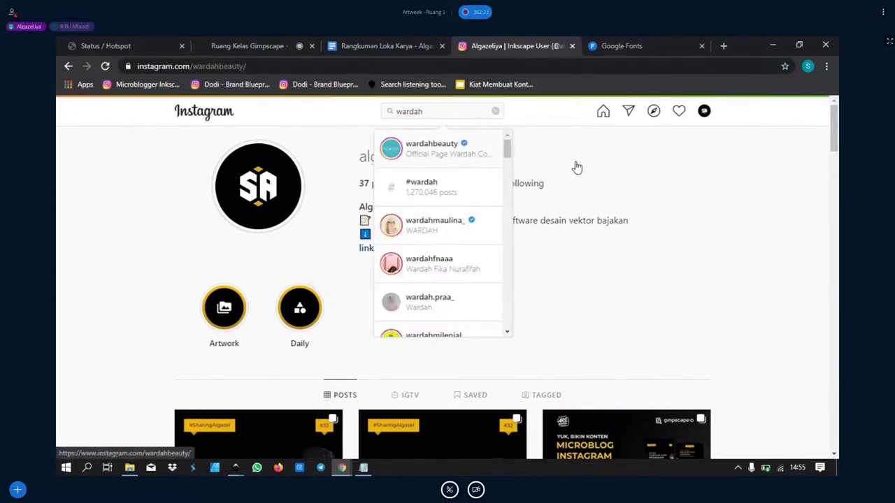
scroll(578, 198, "down", 3)
scroll(577, 198, "down", 2)
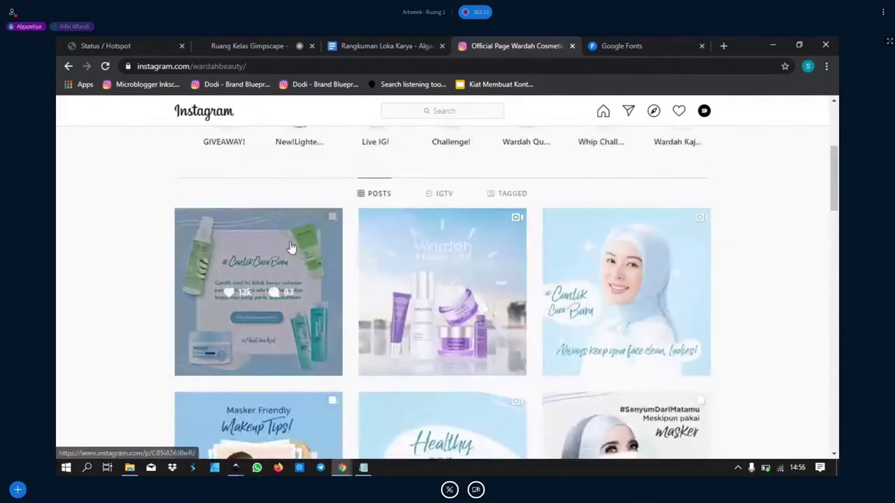
scroll(419, 265, "down", 1)
scroll(471, 286, "down", 1)
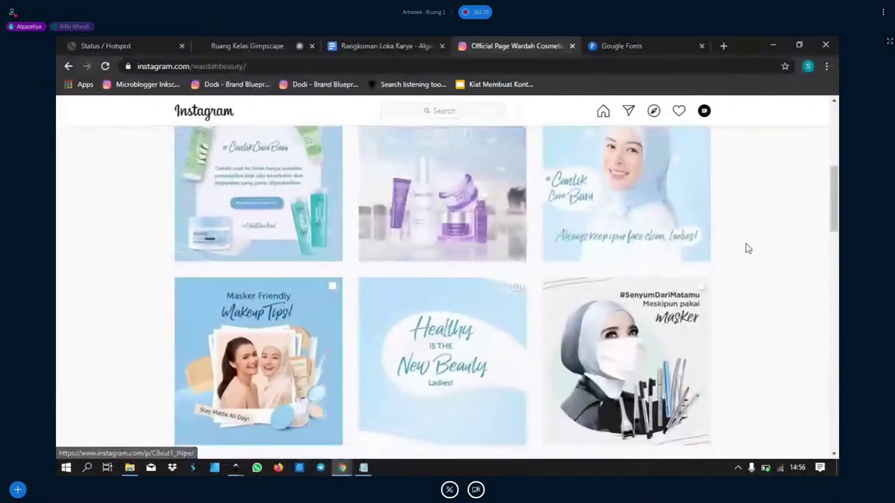
scroll(746, 248, "up", 1)
scroll(746, 248, "up", 1)
scroll(747, 248, "up", 2)
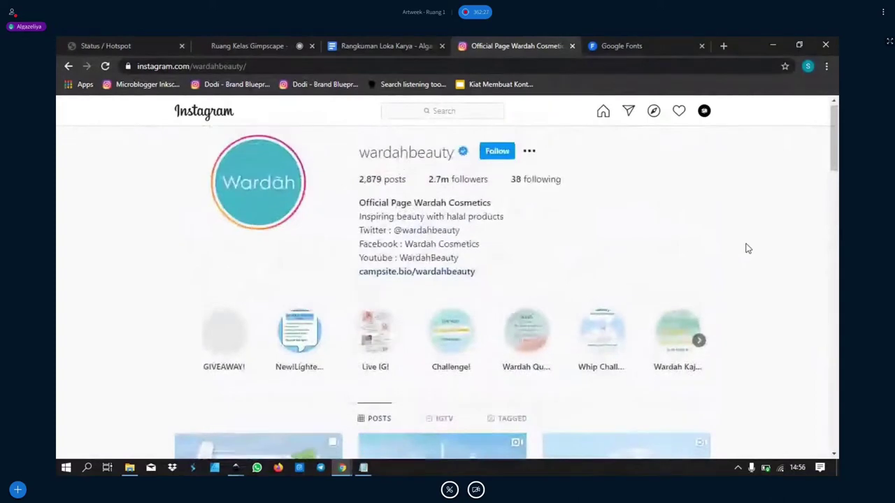
scroll(746, 248, "down", 3)
View Wardah's first #CantikCaraBaru post, skim the feed, then go back to the Gimpscape class.
left_click(269, 248)
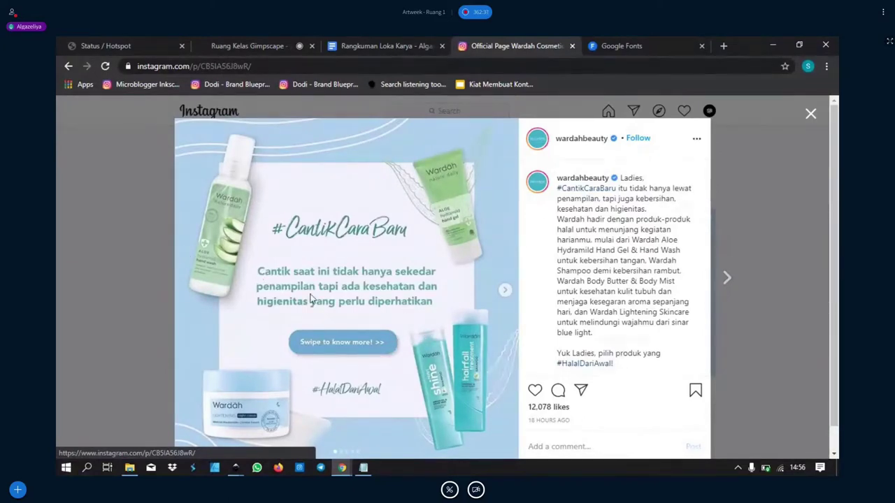
left_click(58, 302)
scroll(351, 191, "down", 1)
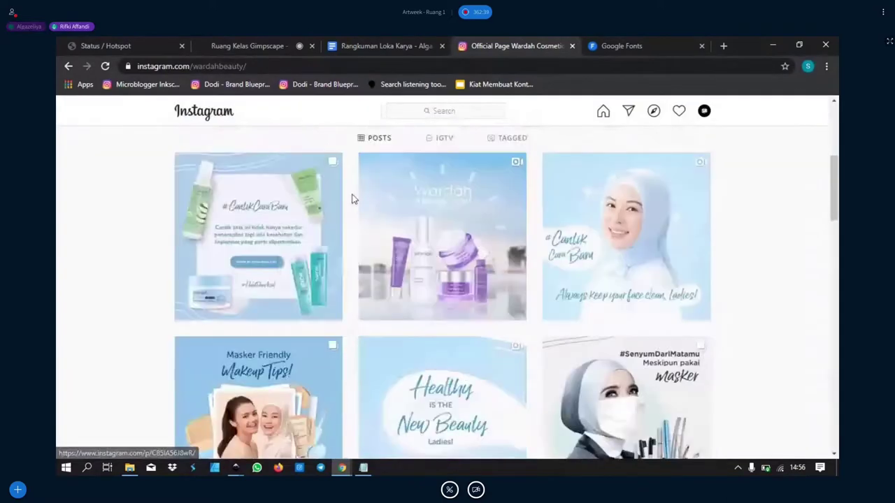
scroll(555, 320, "down", 3)
scroll(556, 321, "down", 3)
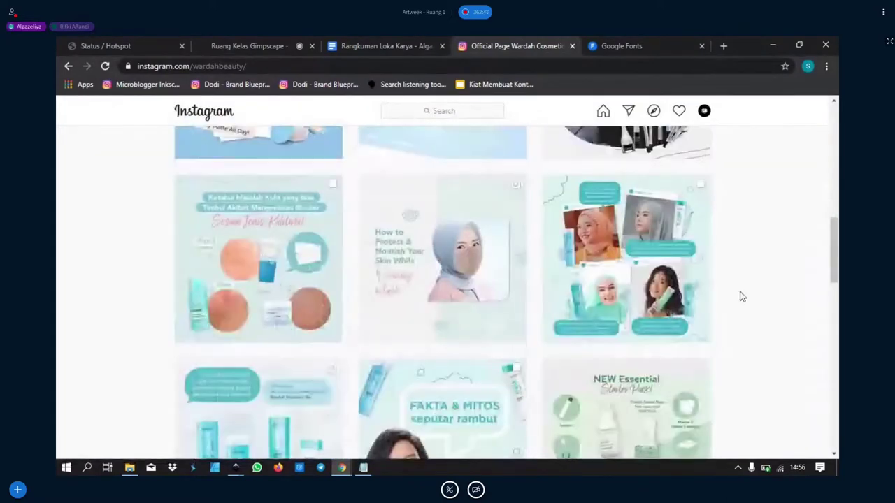
scroll(739, 296, "up", 4)
scroll(741, 297, "up", 5)
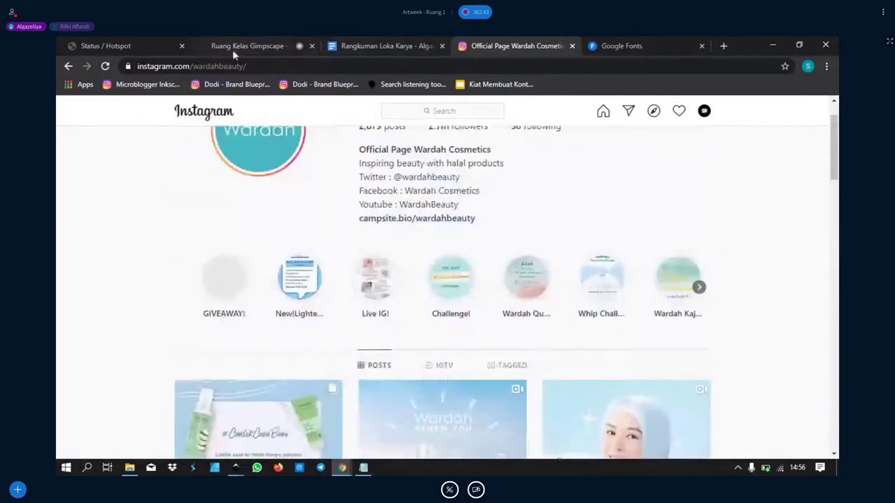
left_click(234, 49)
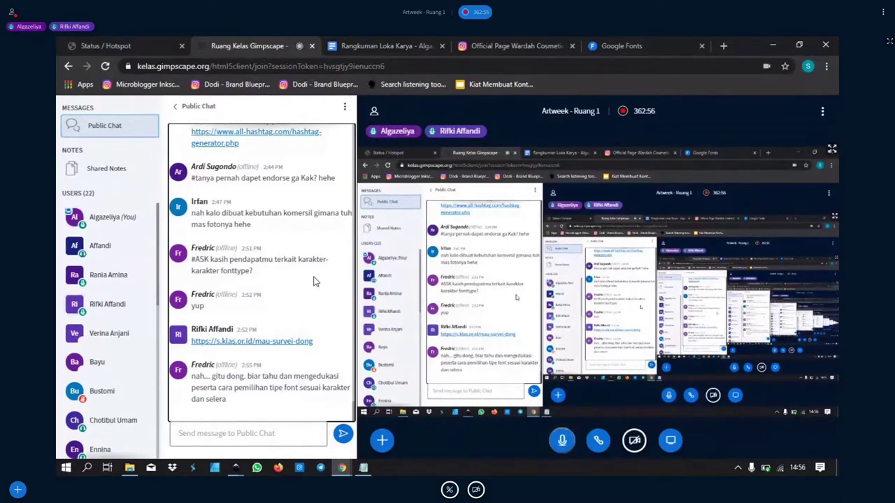
Clear the Monospace category filter in Google Fonts to list all 992 families.
left_click(612, 46)
left_click(135, 120)
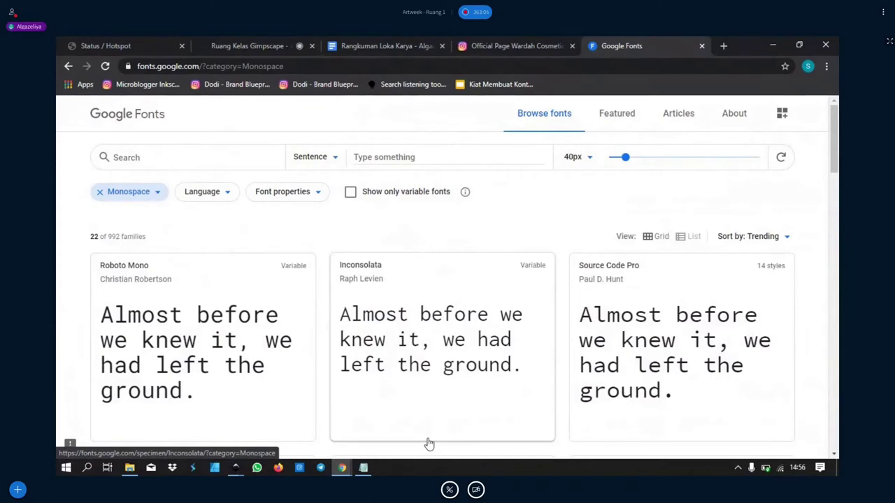
left_click(99, 192)
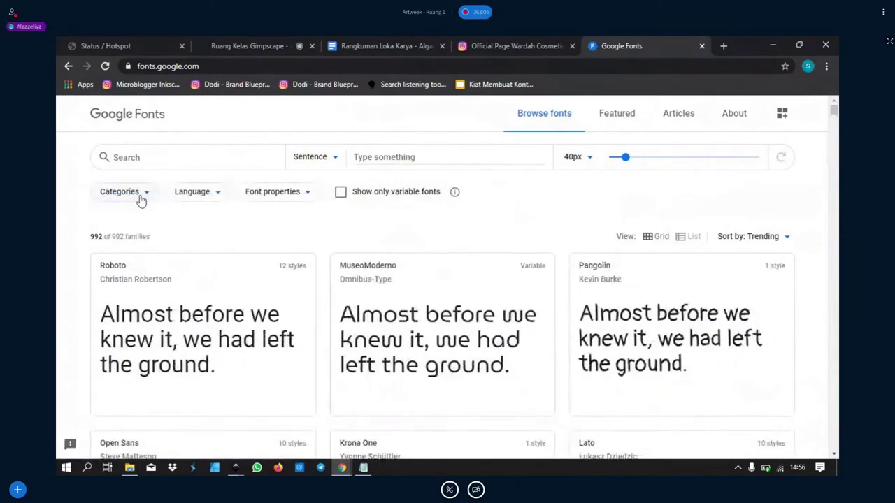
left_click(122, 192)
left_click(295, 235)
Shrink the Google Fonts preview text size from 40px to 33px.
scroll(167, 260, "down", 2)
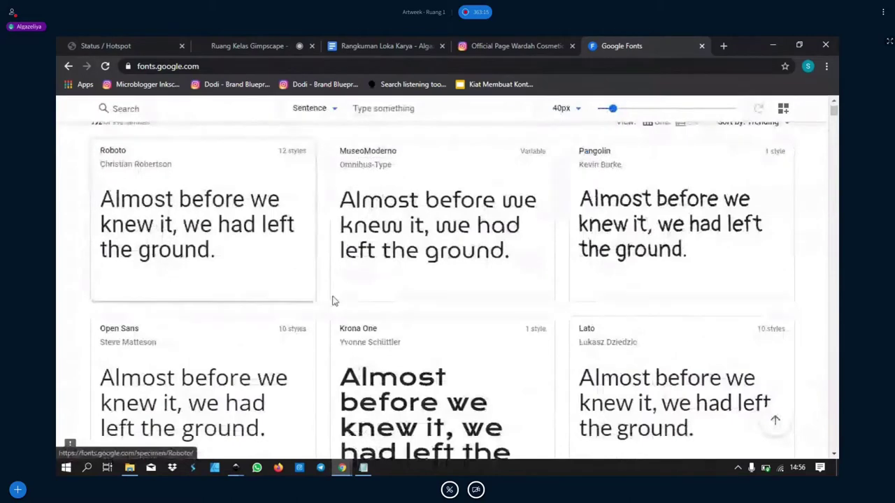
scroll(334, 300, "up", 2)
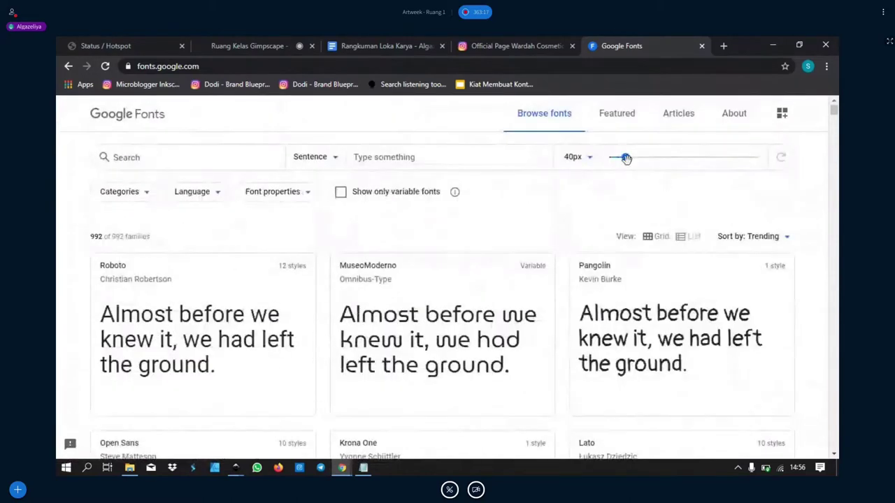
left_click_drag(625, 158, 621, 158)
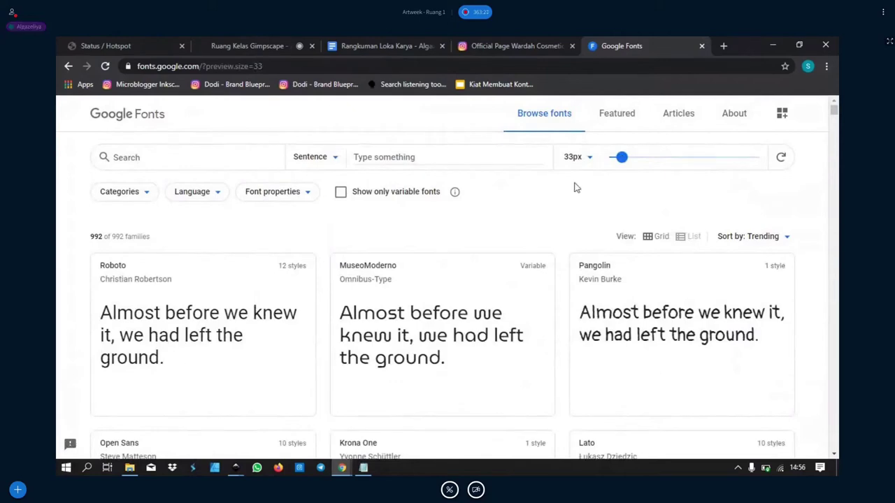
Glance at the Rangkuman Loka Karya document, then return to the Gimpscape class chat.
left_click(392, 46)
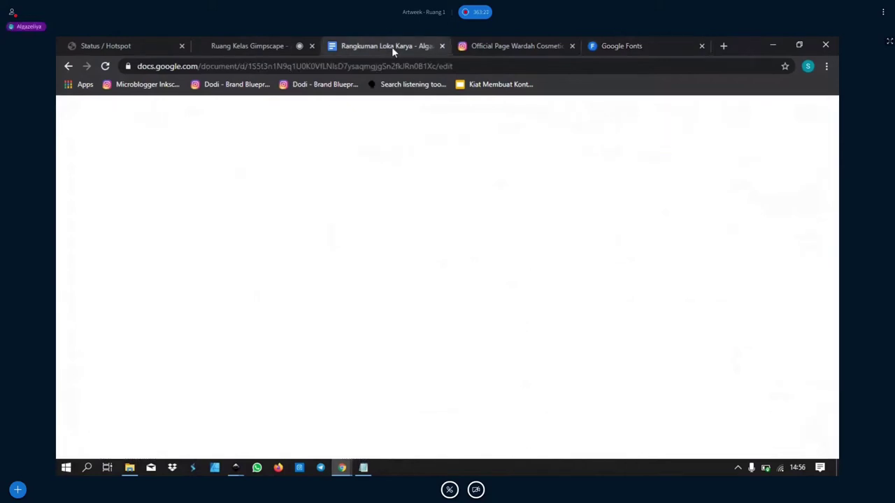
left_click(250, 46)
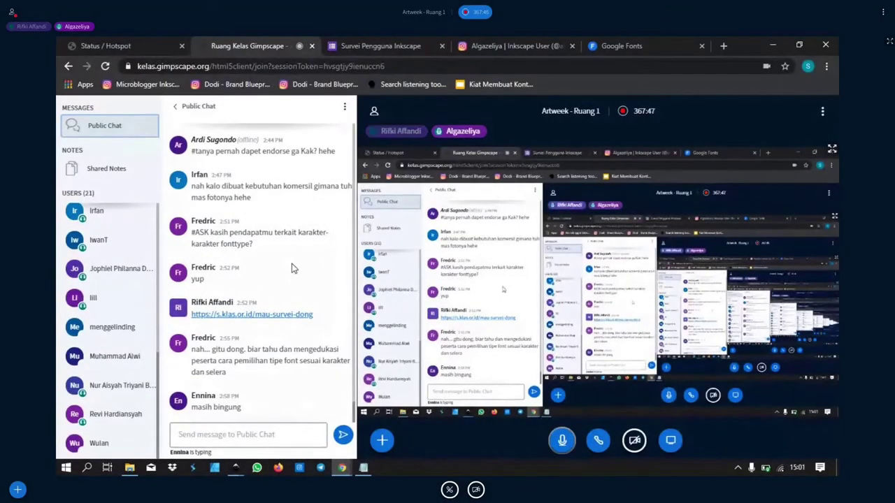
Show the MICROBLOG INSTAGRAM workshop post on the presenter's profile, then return to the class chat.
left_click(487, 42)
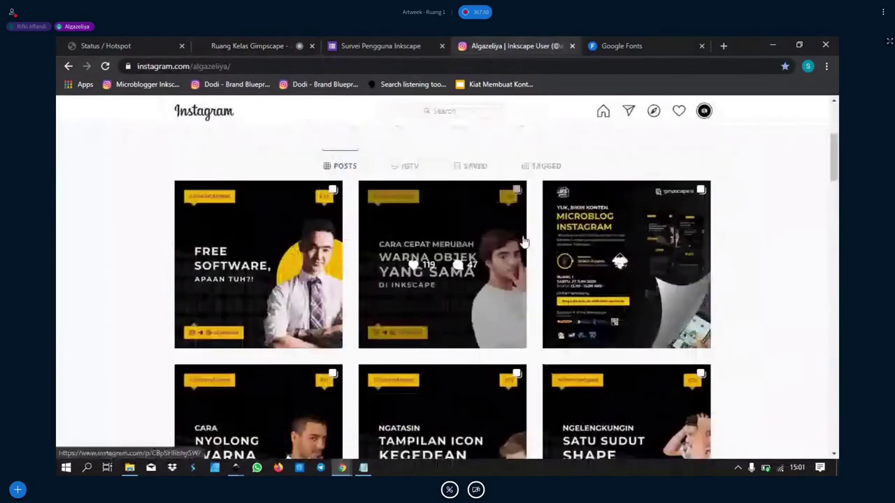
scroll(523, 241, "down", 1)
left_click(629, 217)
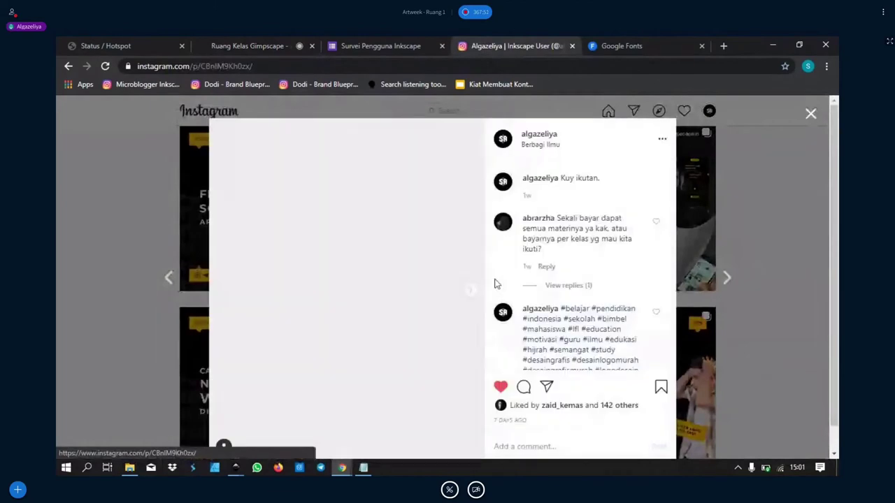
scroll(495, 286, "down", 3)
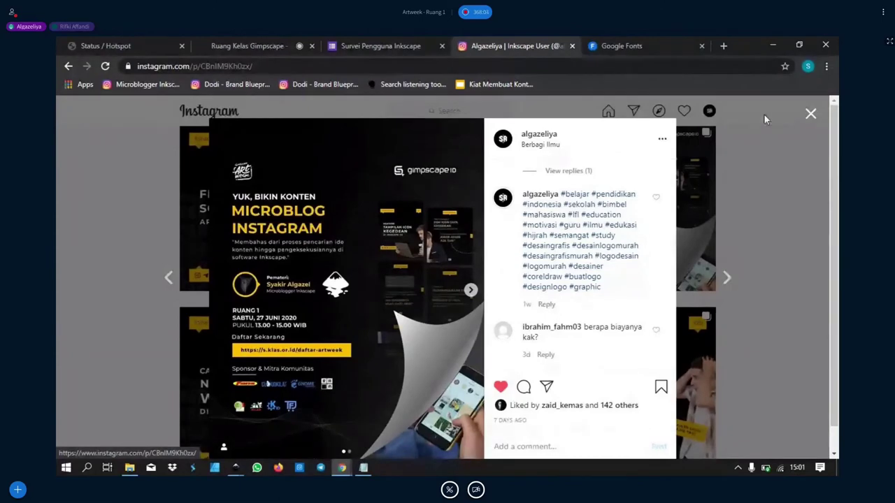
left_click(810, 114)
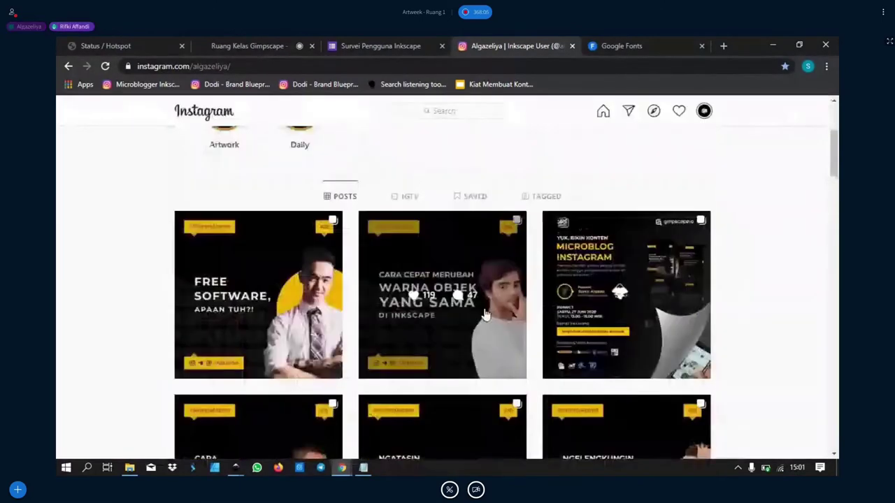
scroll(485, 314, "up", 3)
left_click(221, 41)
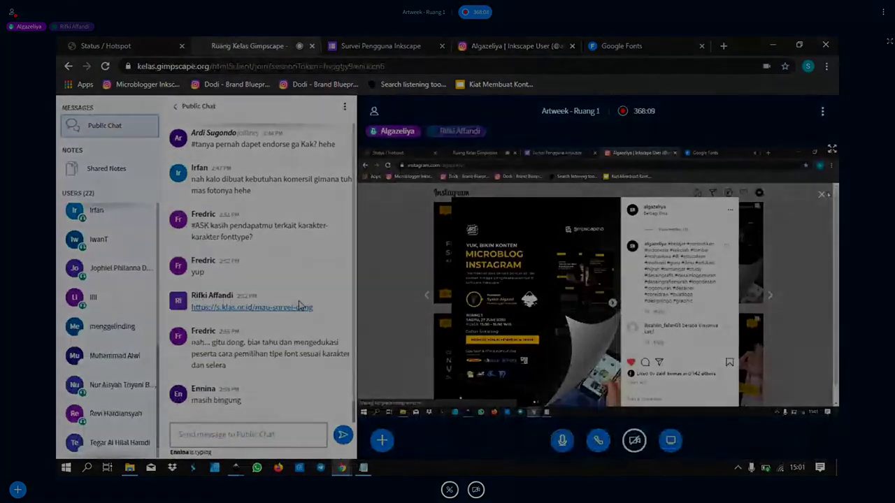